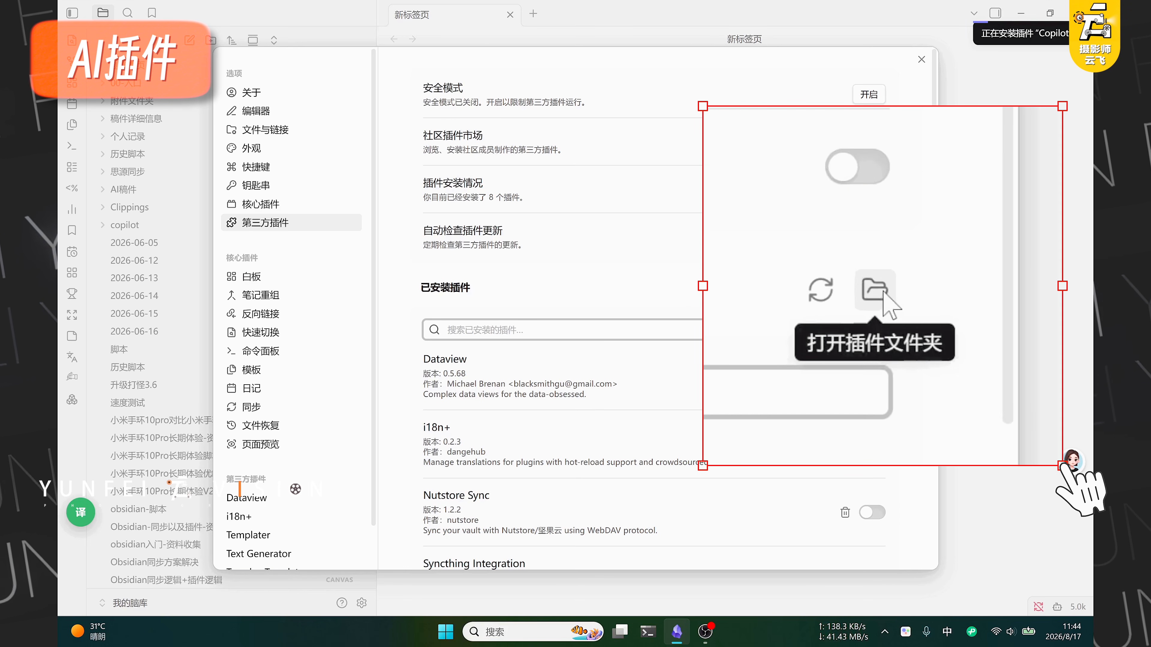
Open the vault's plugins folder from the third-party plugin settings and inspect the contents of the copilot folder
left_click(875, 289)
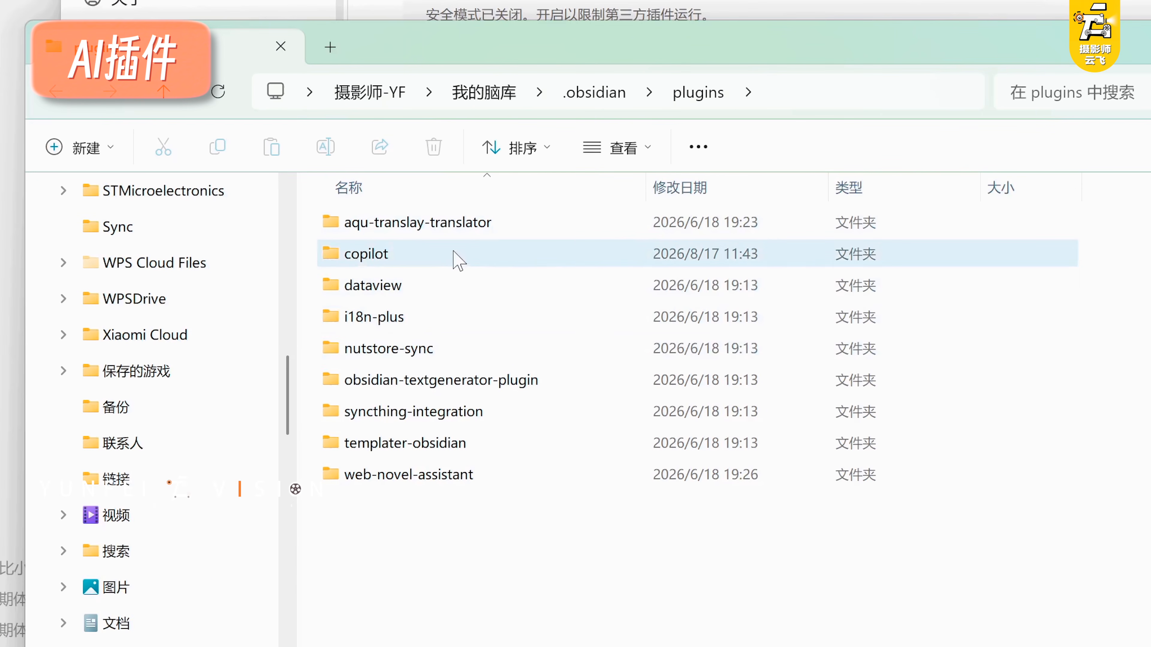
double_click(457, 257)
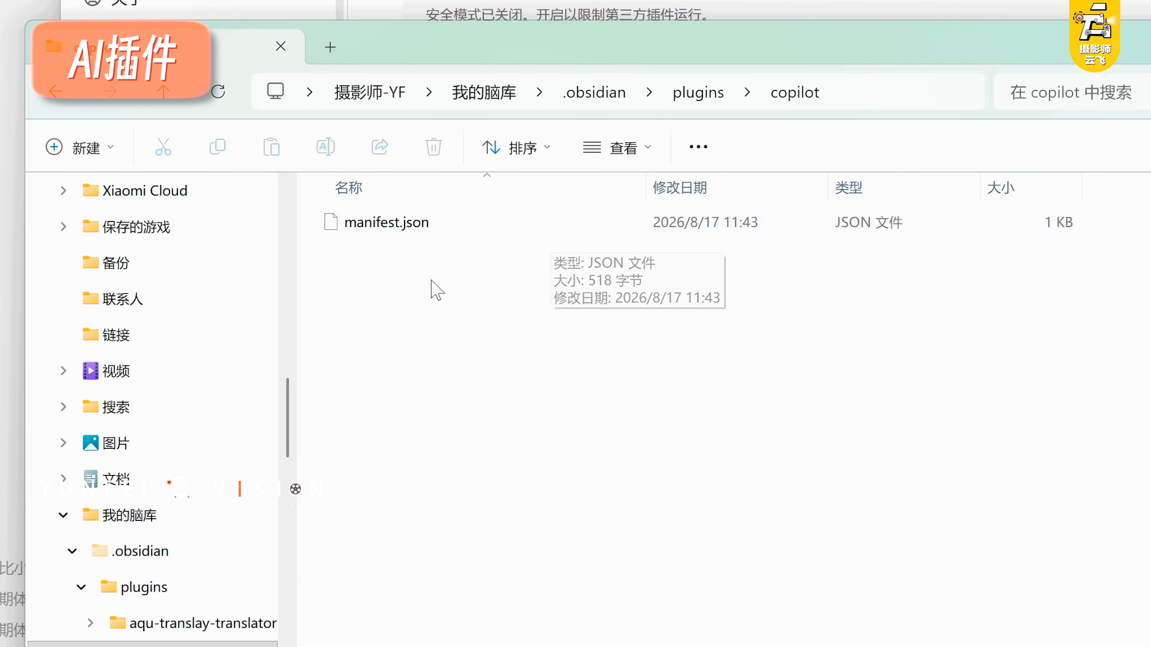
left_click(168, 94)
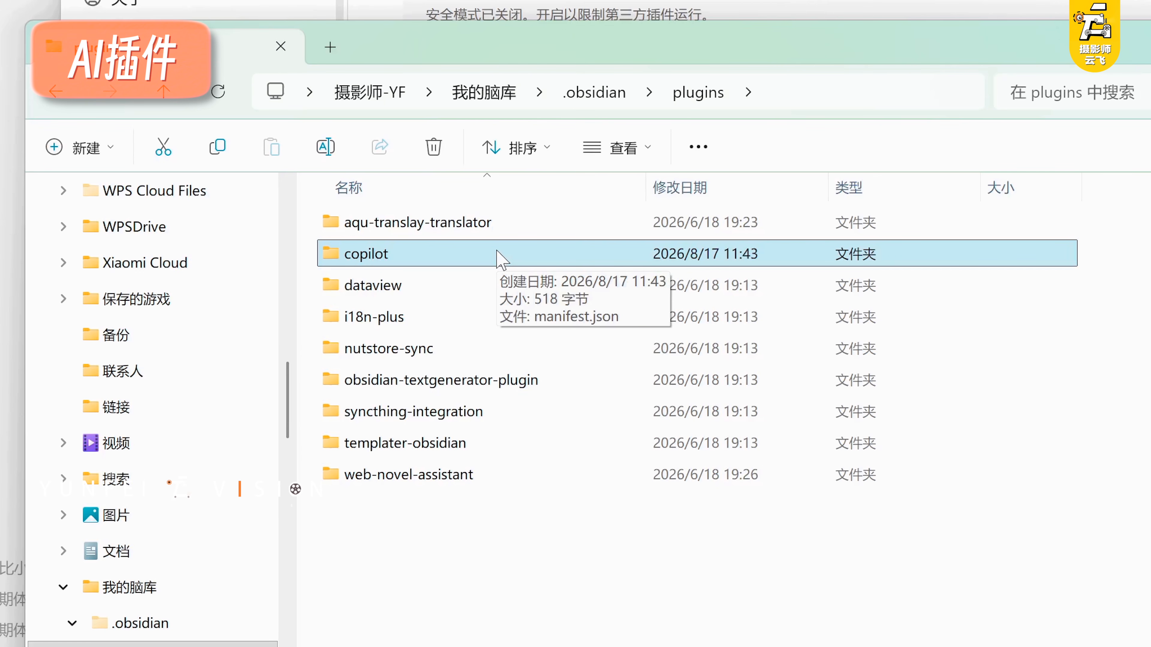
double_click(501, 258)
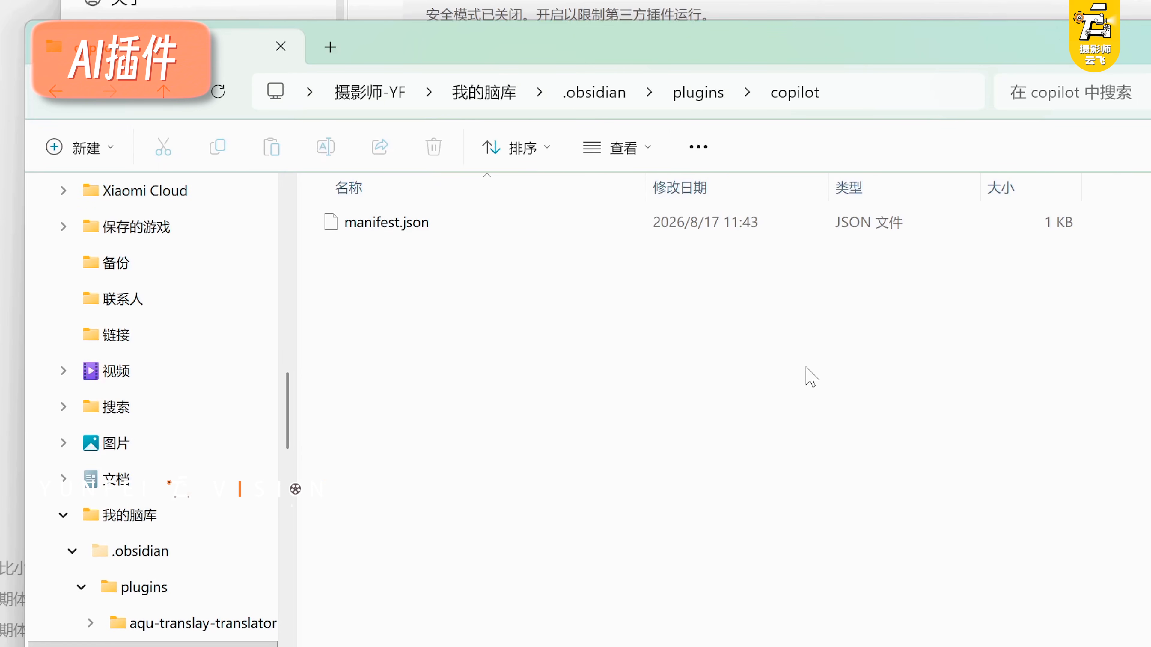
left_click(1029, 17)
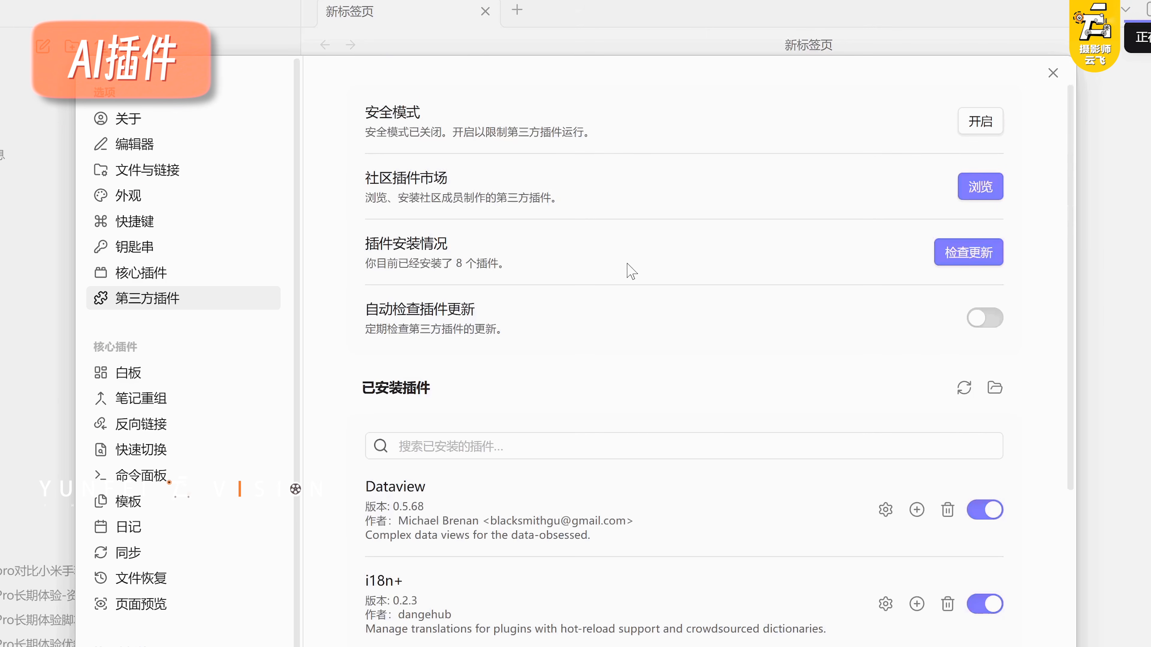
Find Copilot in the community plugin market and open its GitHub repository in Google Chrome
left_click(981, 187)
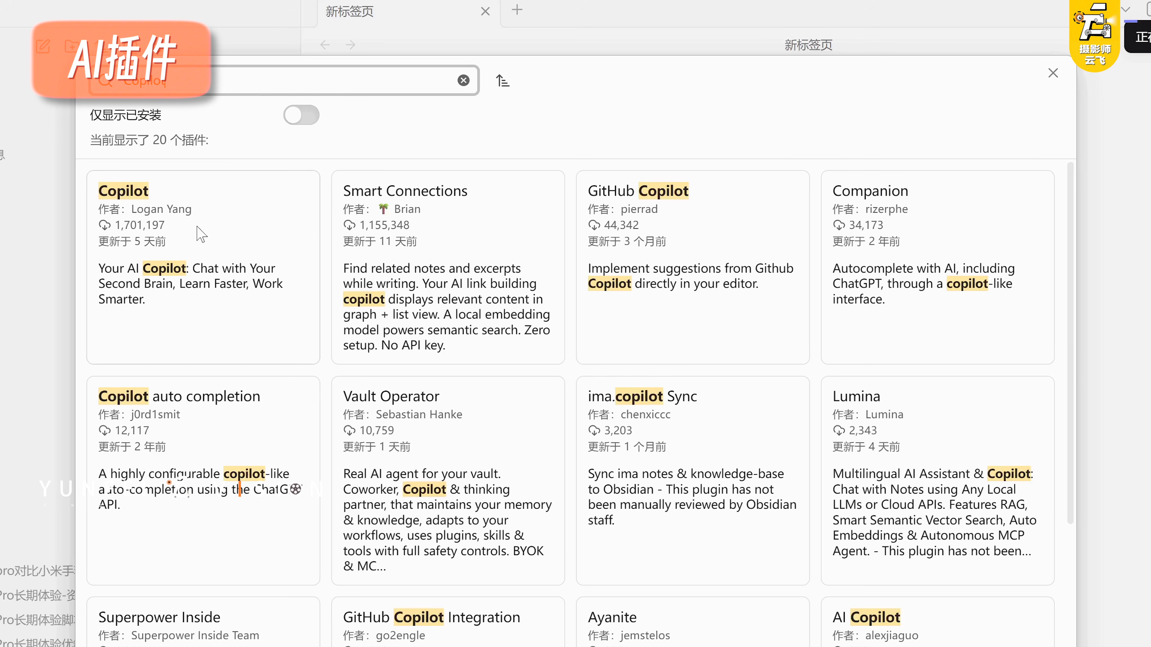
left_click(199, 226)
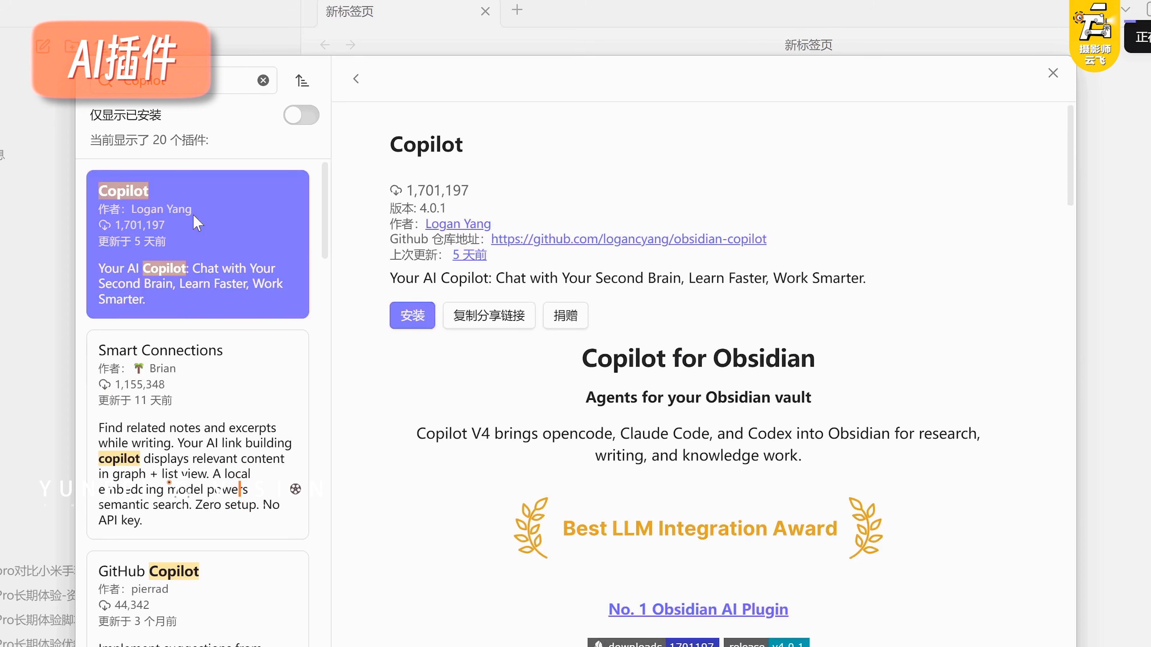
left_click(546, 238)
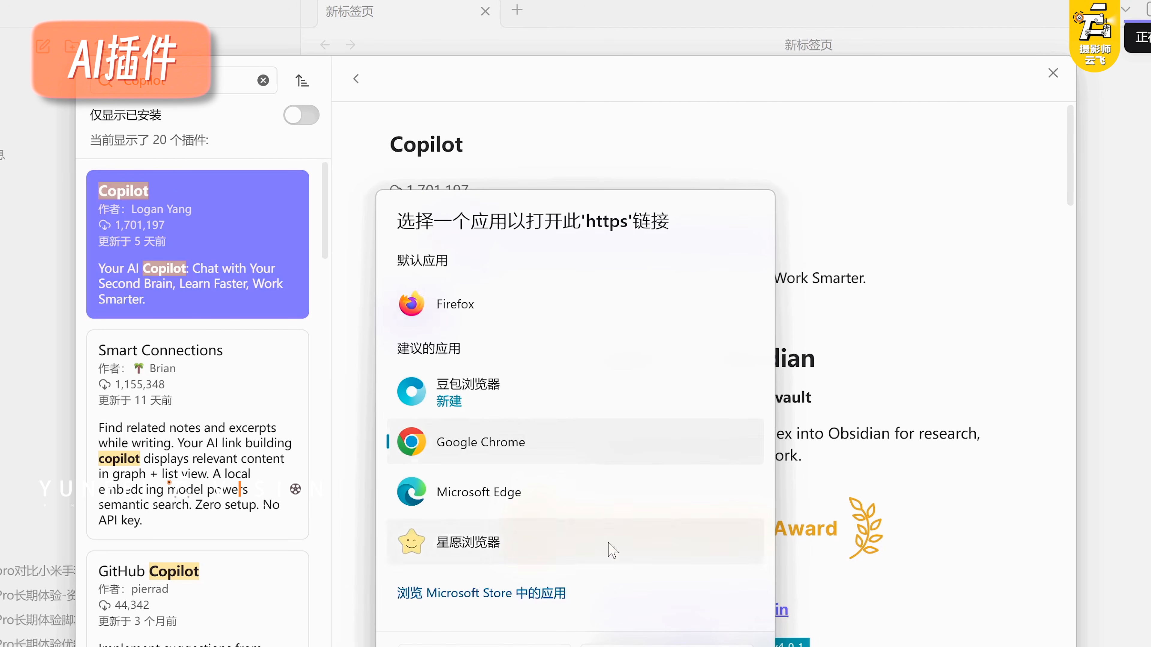
left_click(884, 539)
Open the obsidian-copilot repository's releases and go to the Assets of release 4.0.1
scroll(988, 478, "down", 6)
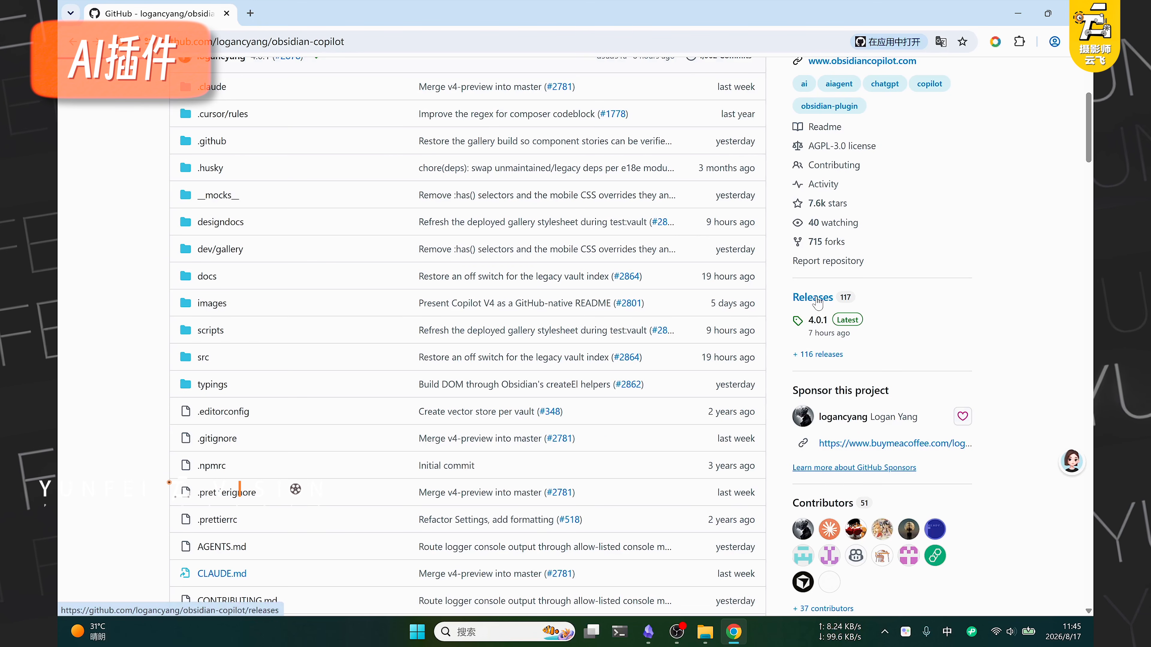
left_click(503, 374)
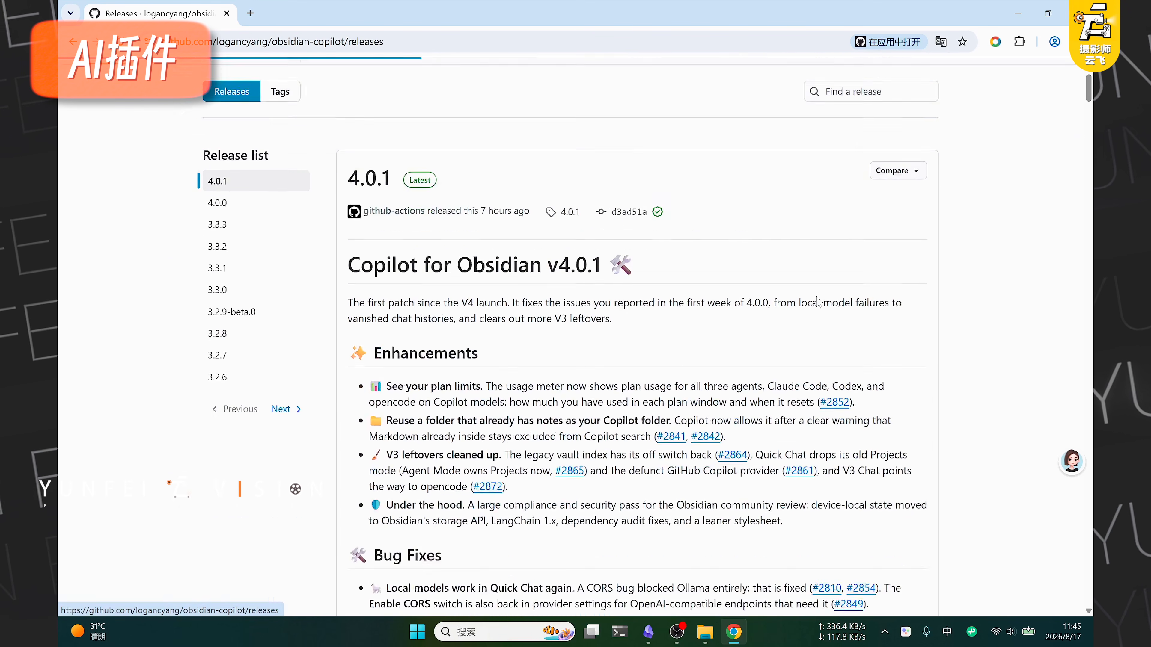
scroll(609, 342, "down", 5)
scroll(608, 343, "down", 5)
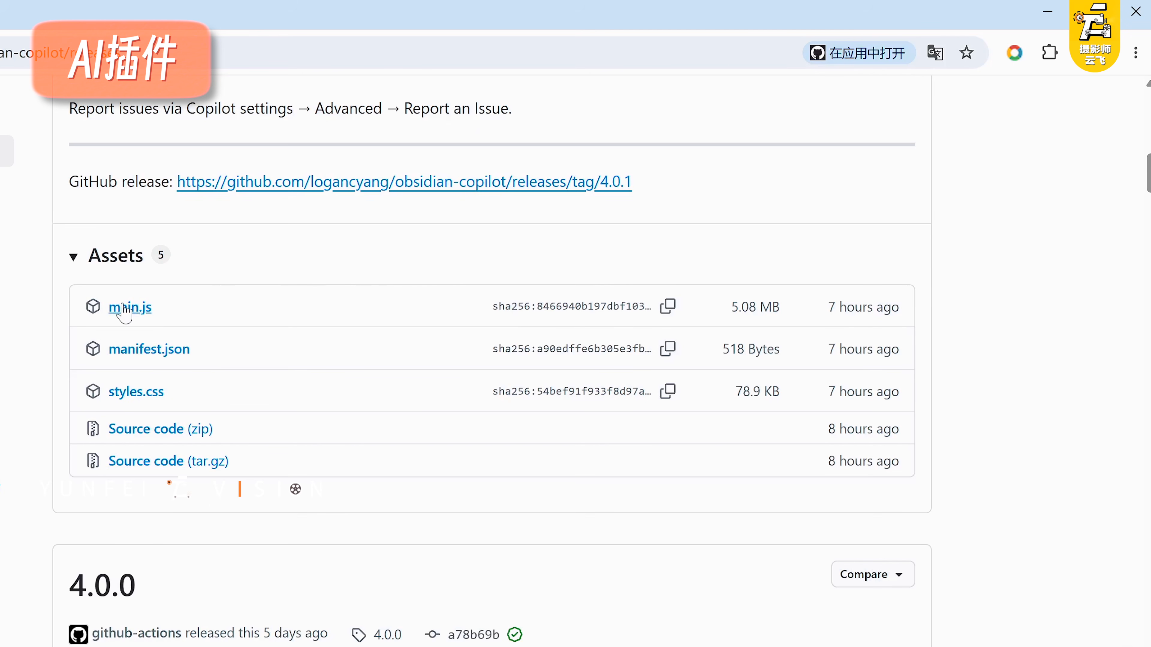
Download main.js, manifest.json and styles.css from the assets of release 4.0.1
left_click(146, 308)
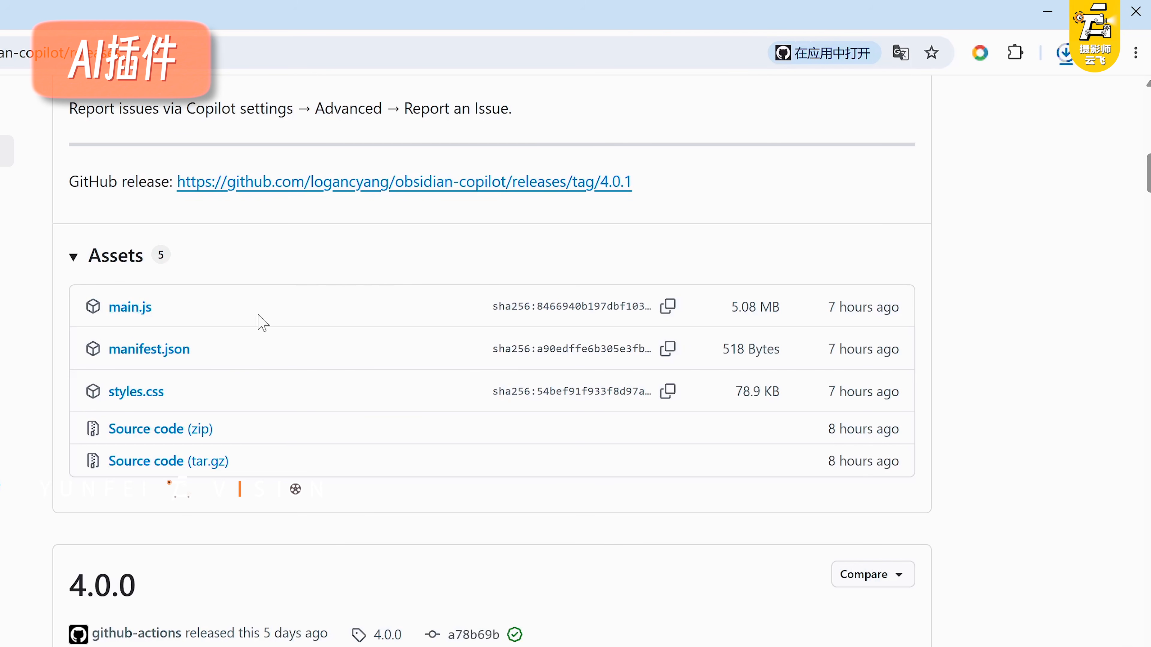
left_click(165, 352)
left_click(146, 392)
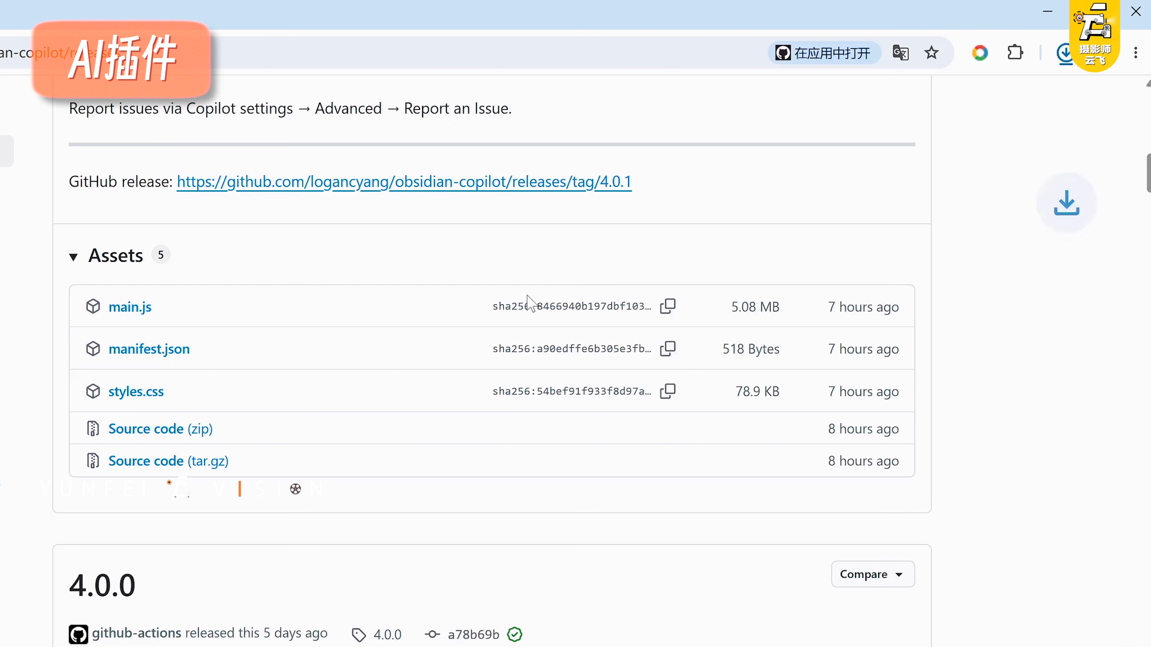
Show the downloaded files in their folder and select styles.css, manifest.json and main.js together
left_click(1065, 55)
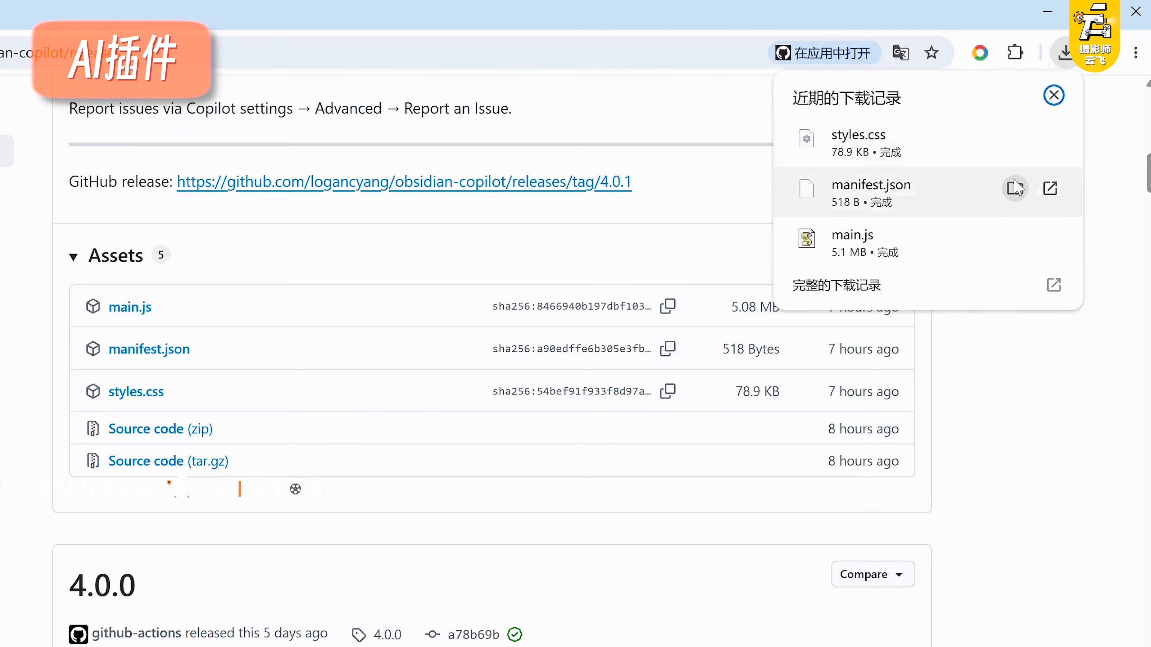
left_click(1015, 189)
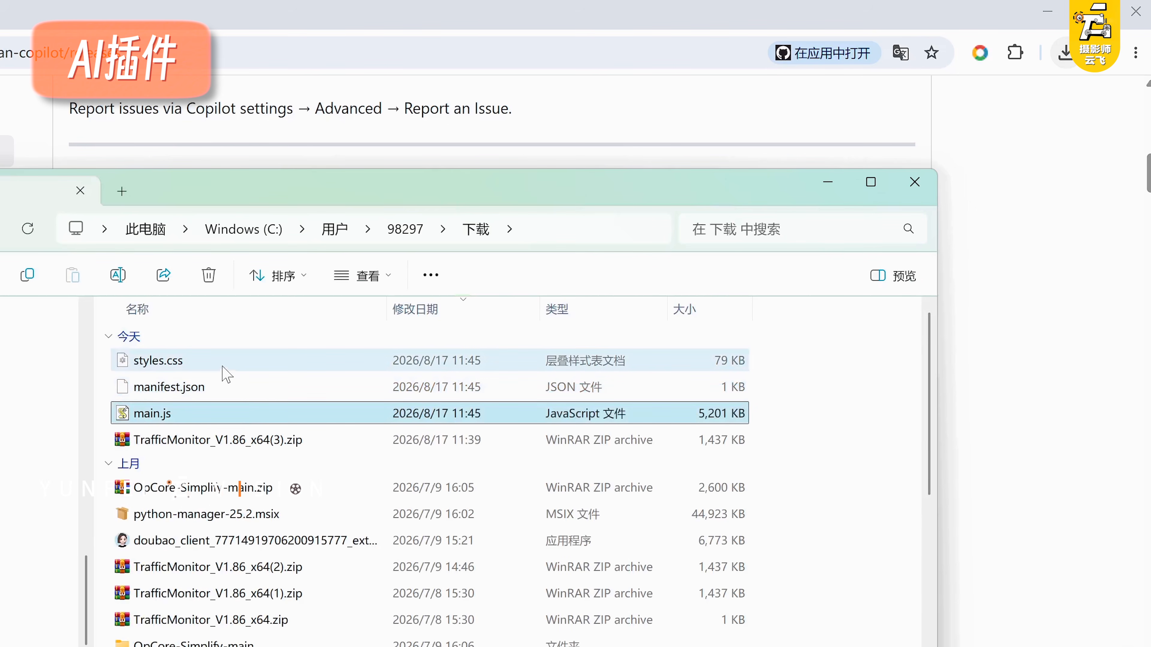
left_click(223, 367, "shift")
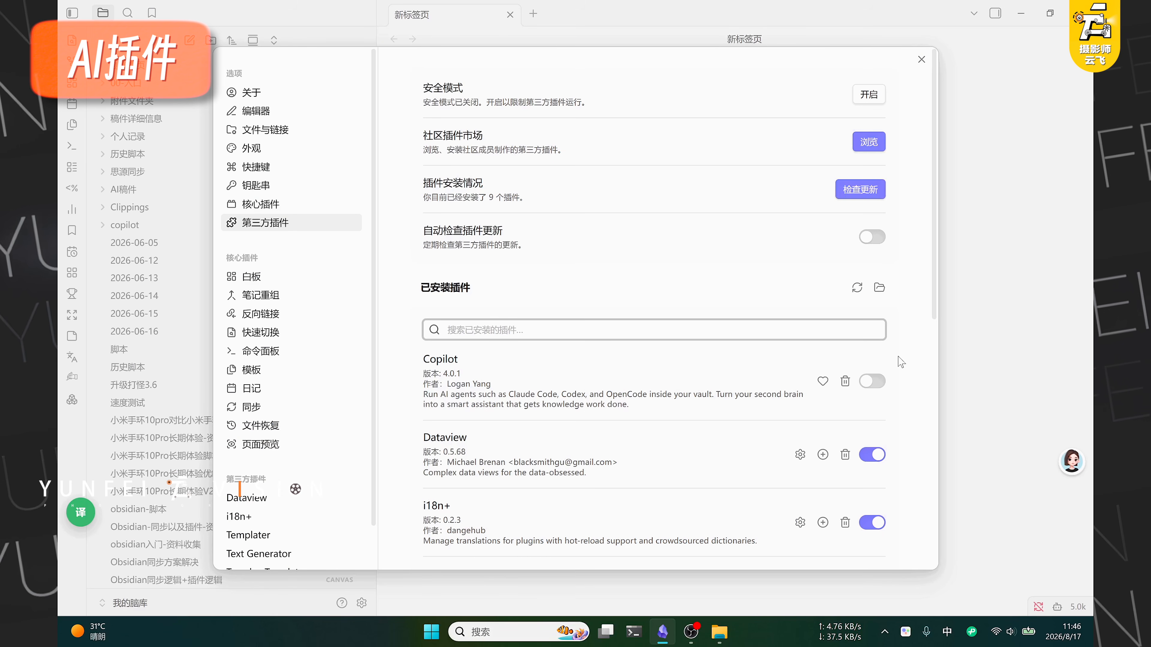
Open the vault's copilot plugin folder from Obsidian and move the three downloaded files into it
left_click(880, 287)
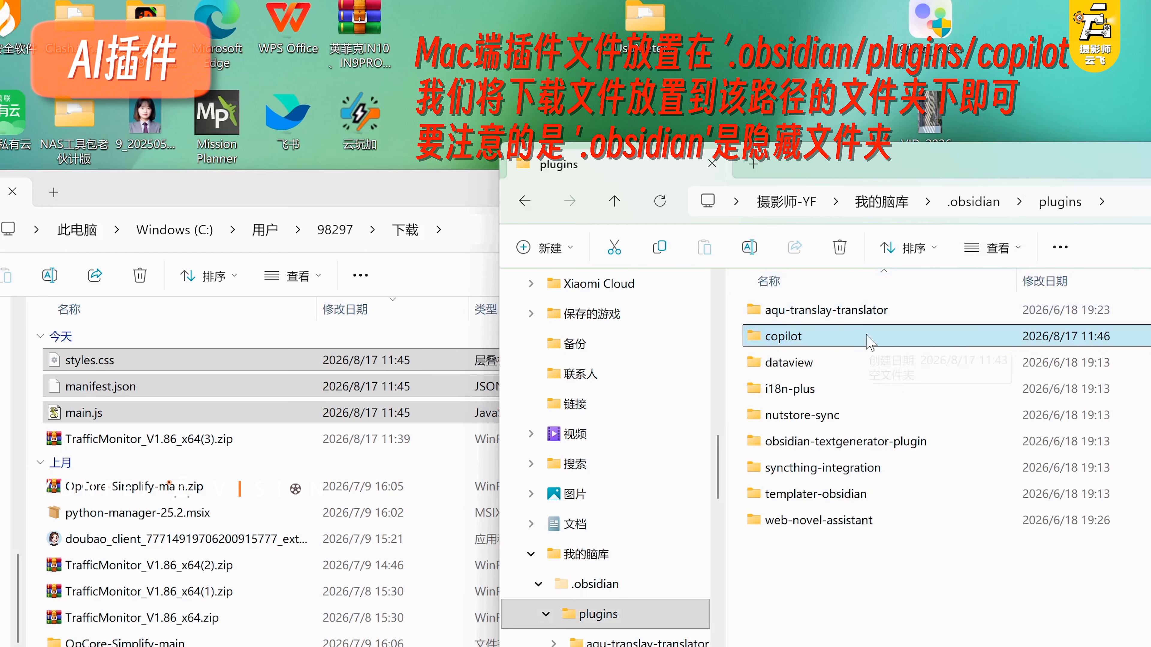
double_click(867, 338)
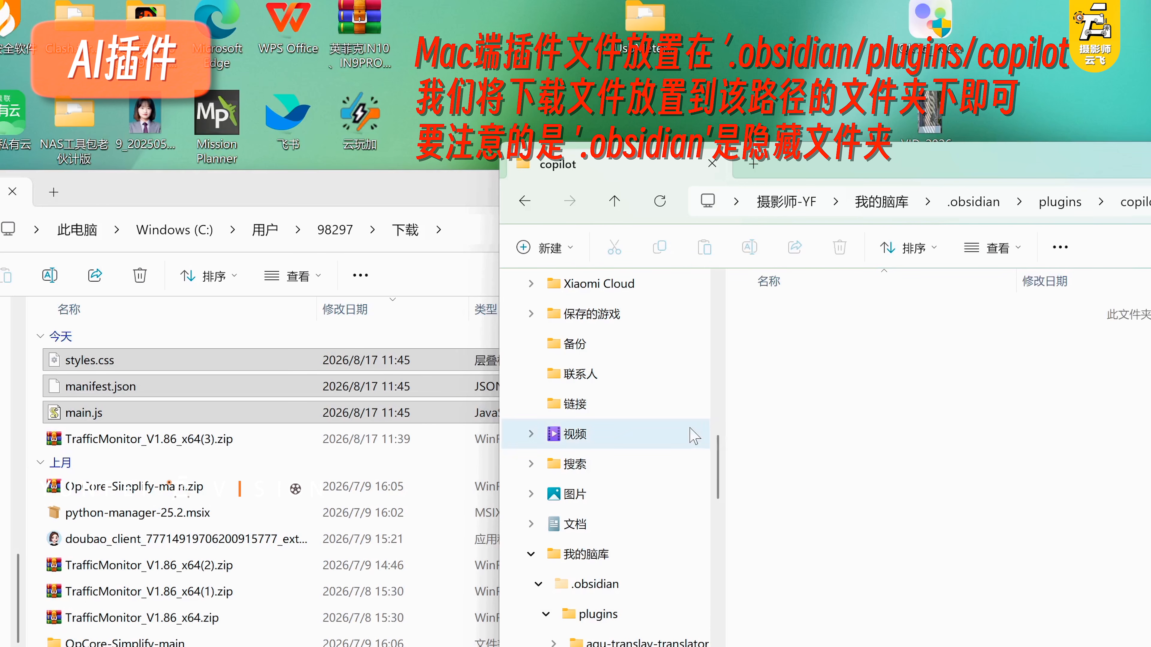
left_click_drag(229, 390, 933, 442)
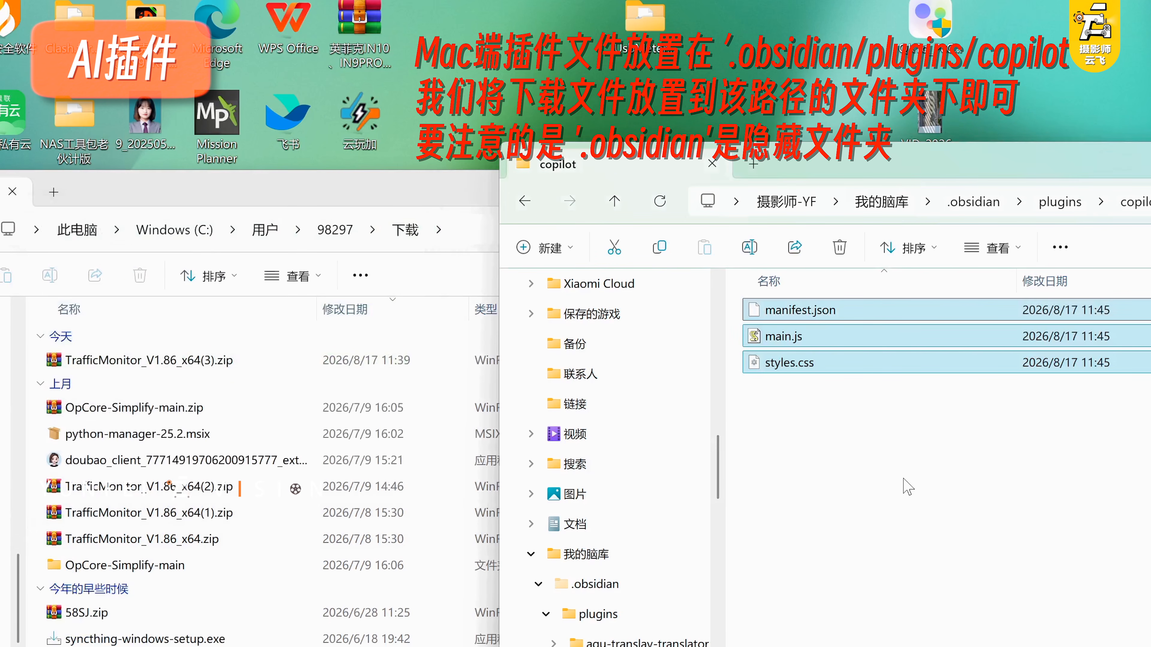
left_click(907, 488)
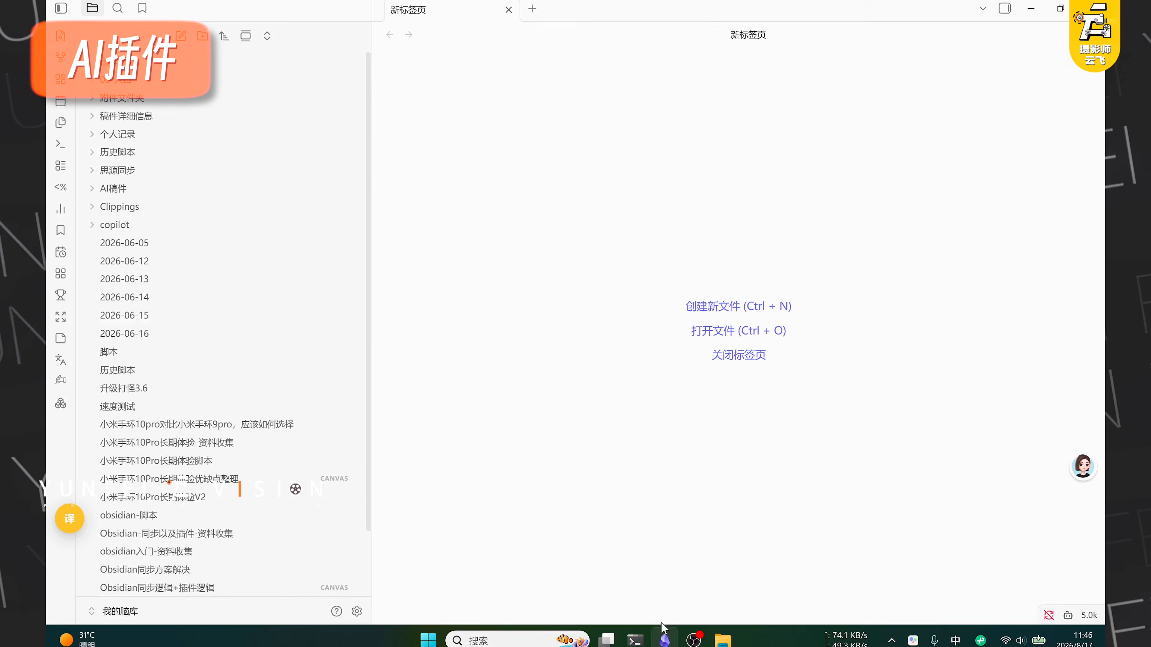
Reopen the third-party plugin settings in Obsidian and enable the Copilot plugin
key("ctrl+comma")
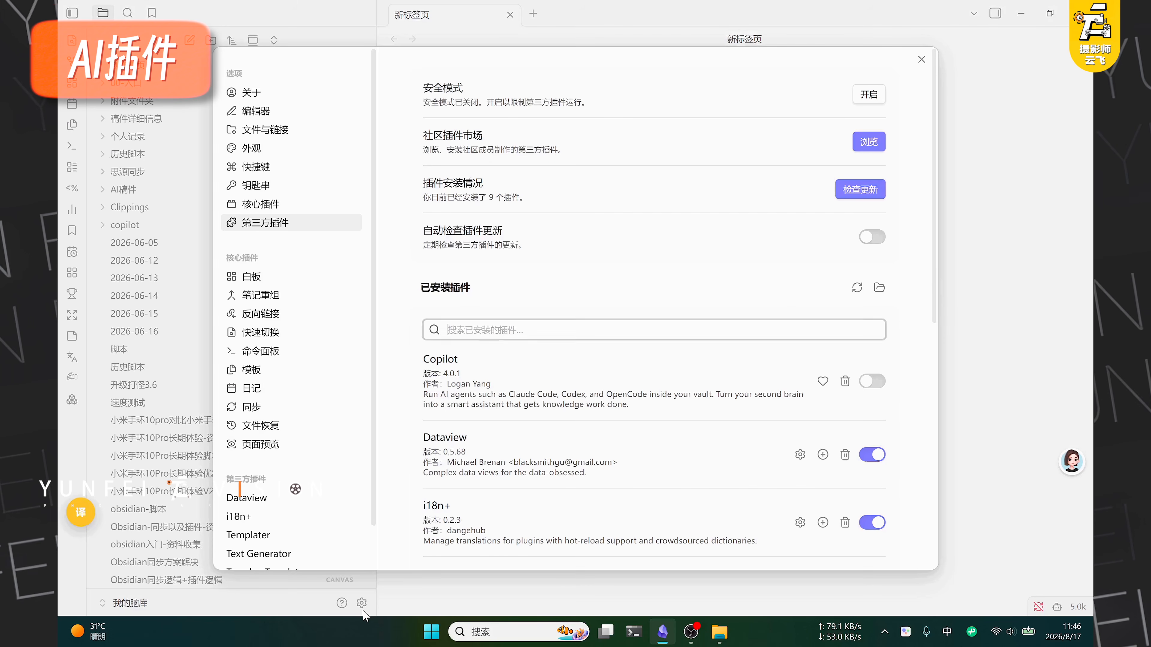
scroll(409, 474, "down", 2)
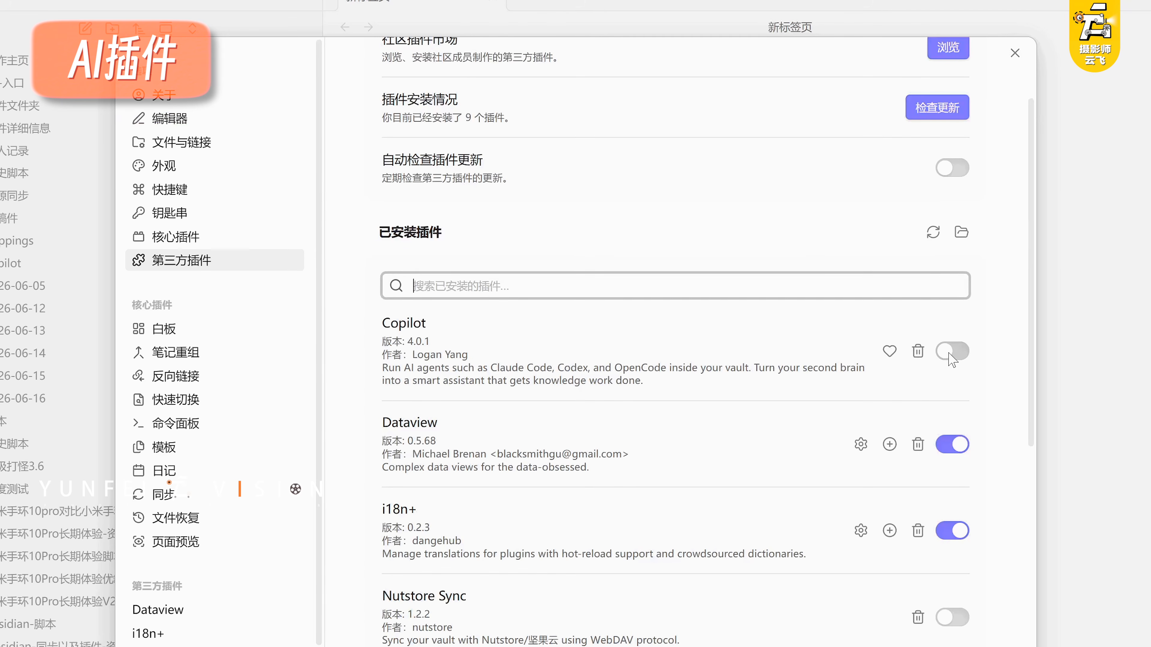
left_click(872, 294)
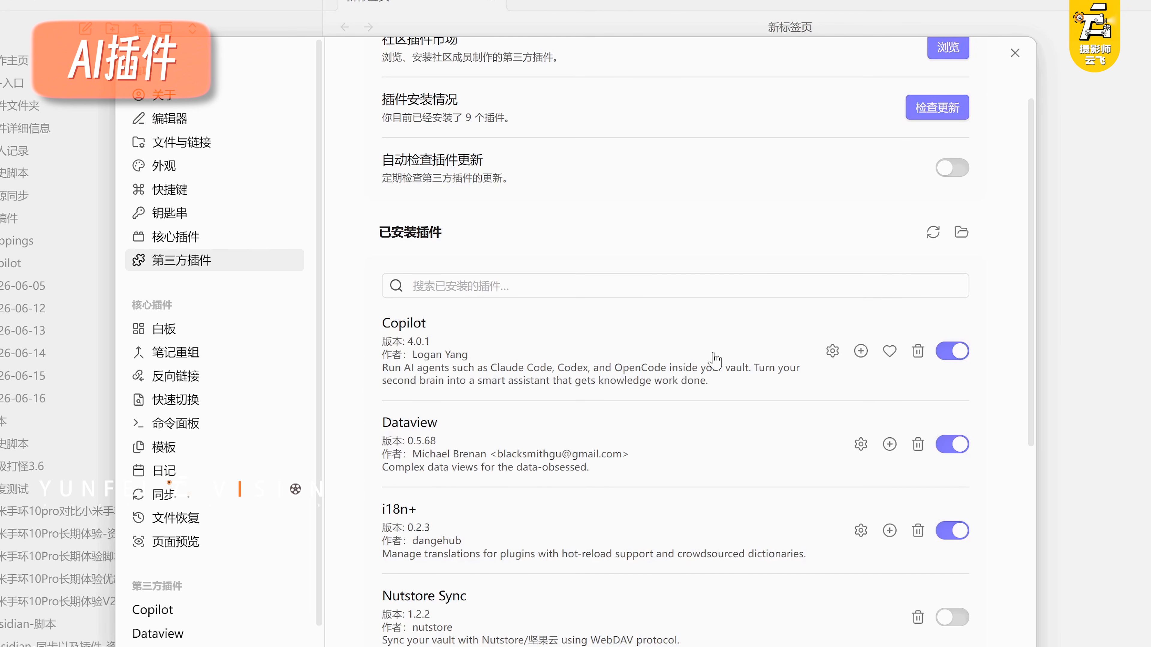
Open the Copilot plugin's settings and look through the BYOK, Miyo, Skills and Basic sections
left_click(832, 351)
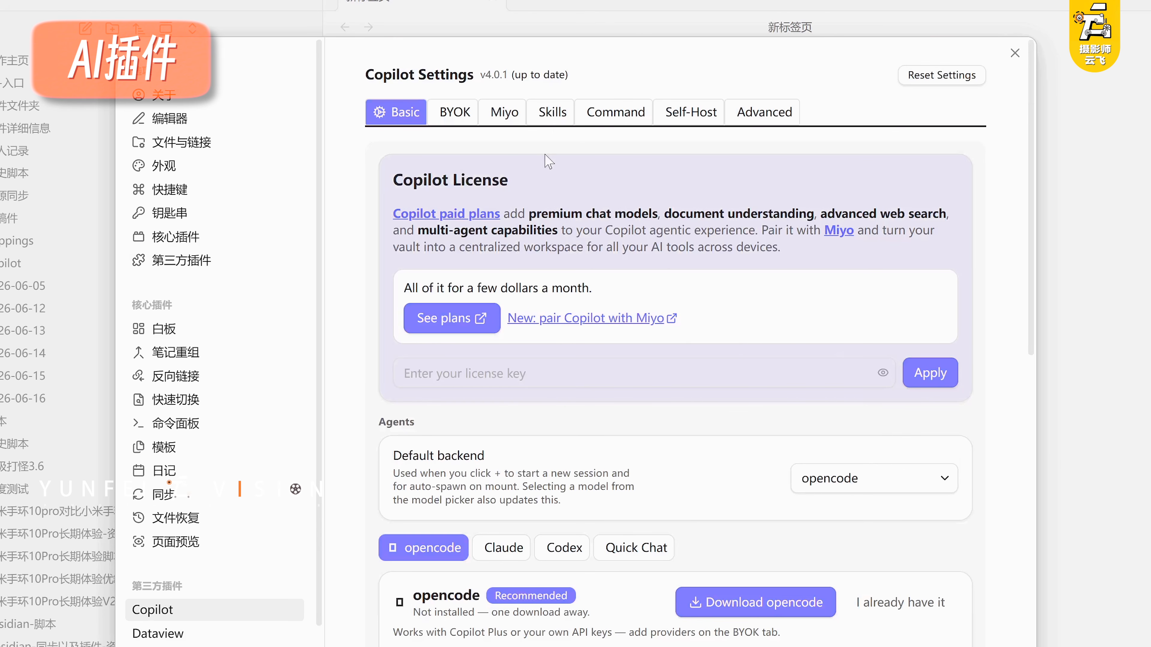
left_click(456, 118)
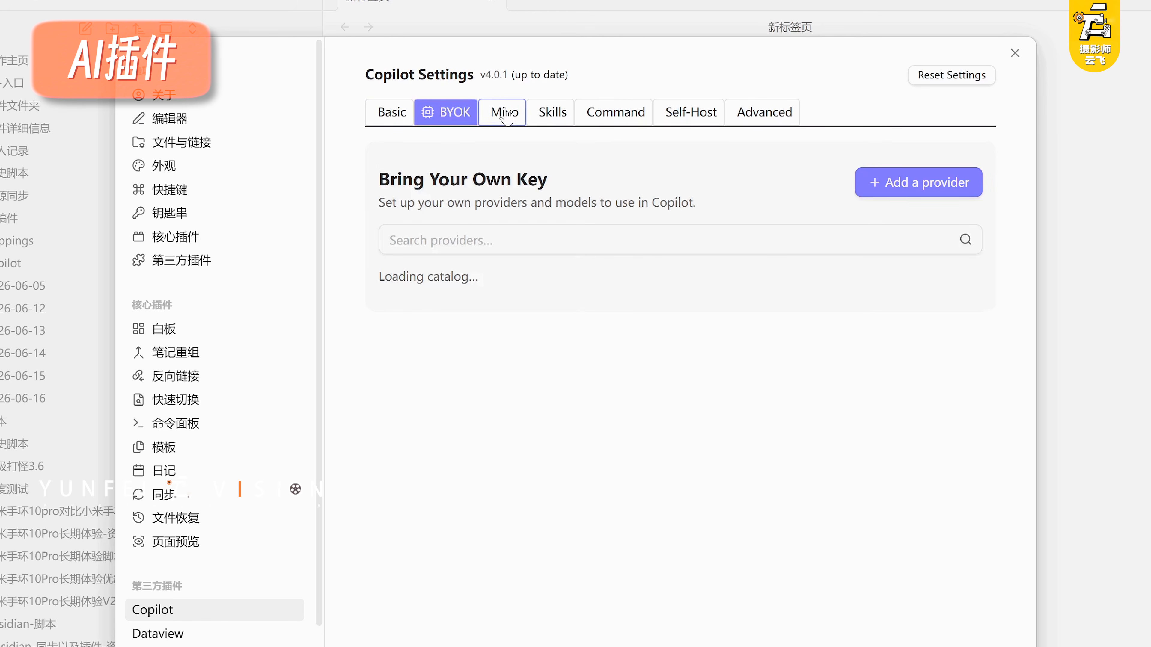
left_click(505, 114)
left_click(551, 112)
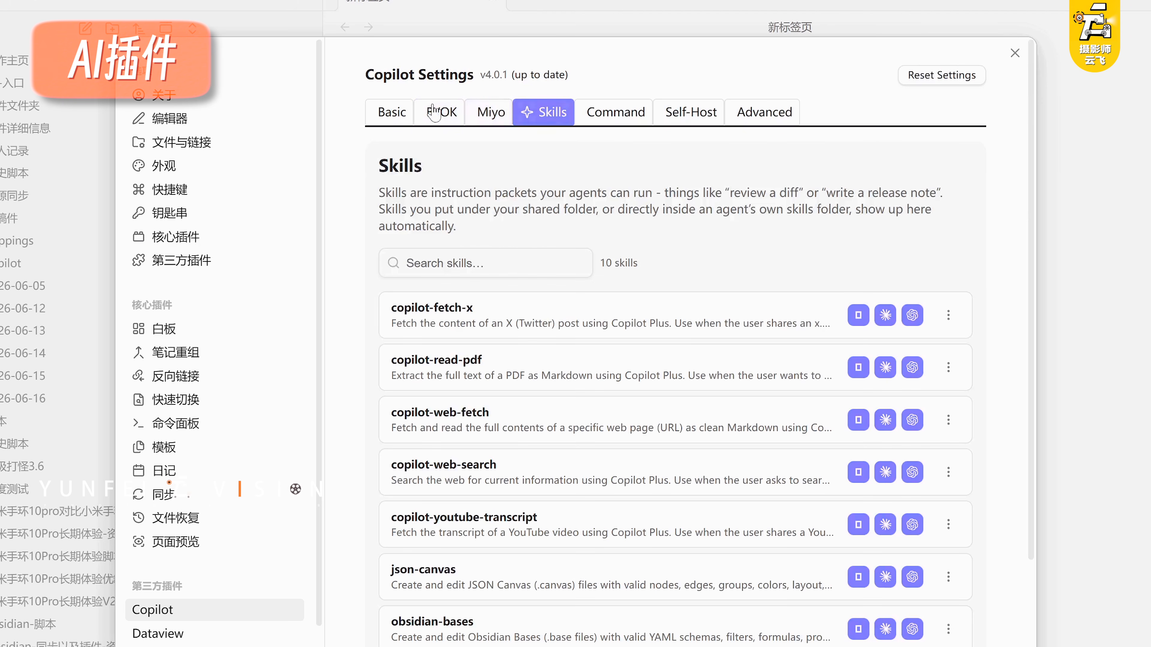
left_click(391, 113)
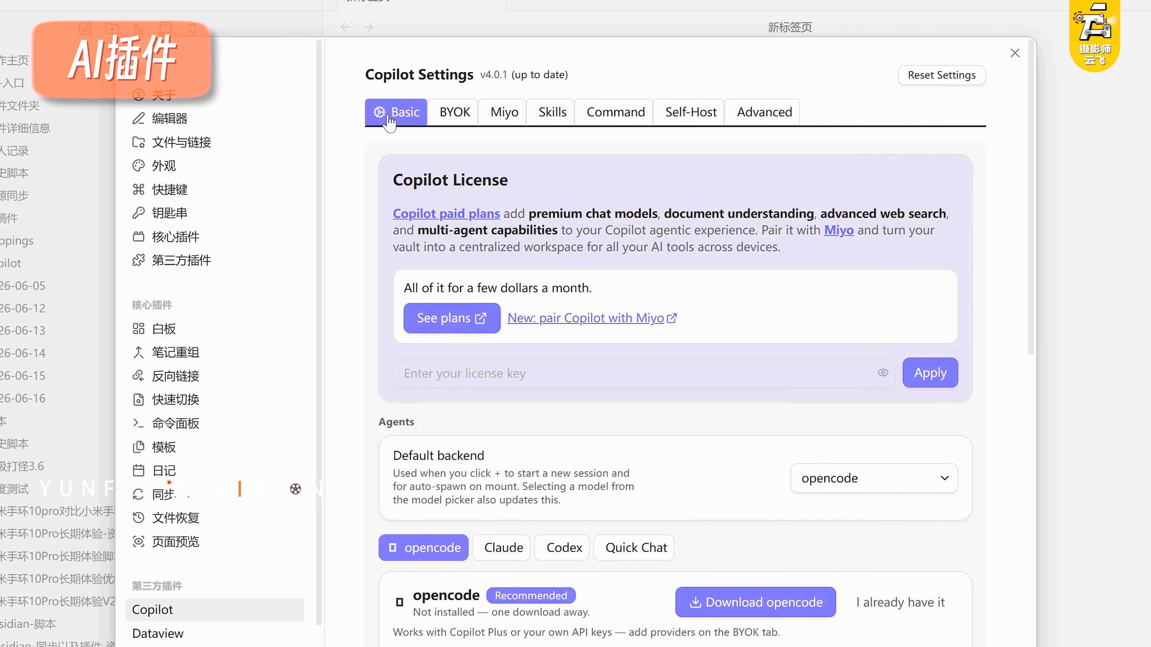
scroll(548, 328, "down", 12)
scroll(549, 336, "up", 12)
Examine Copilot's BYOK, Miyo, Skills, Self-Host and Command settings, and review the Basic options for agents and general behaviour
left_click(474, 115)
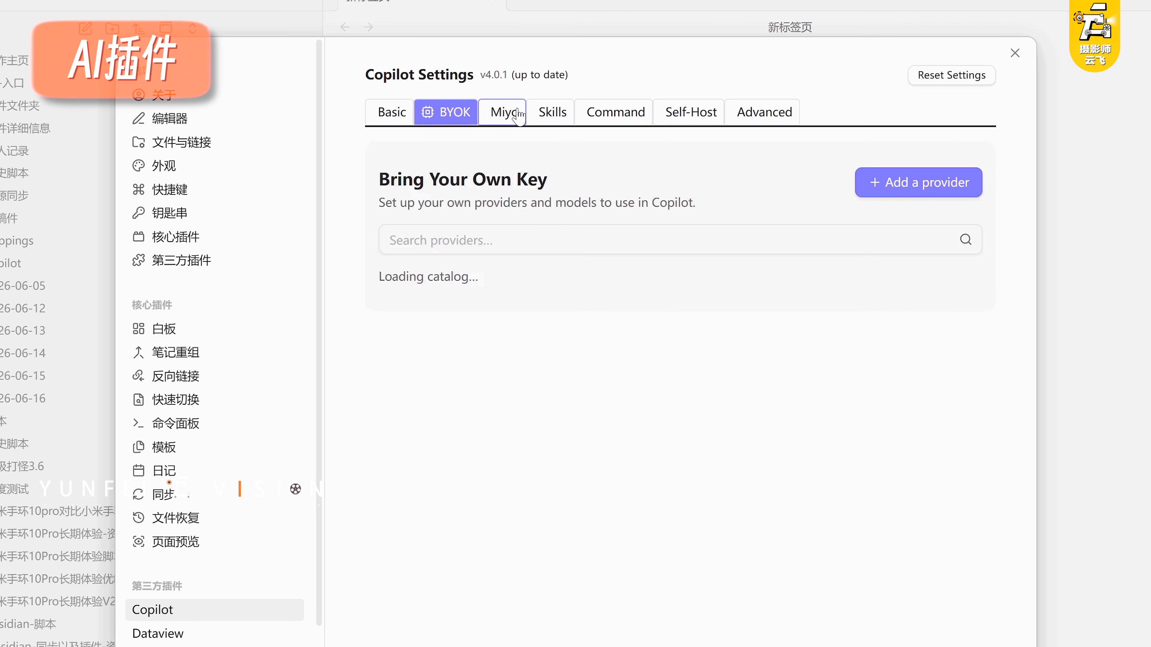
left_click(518, 114)
left_click(556, 113)
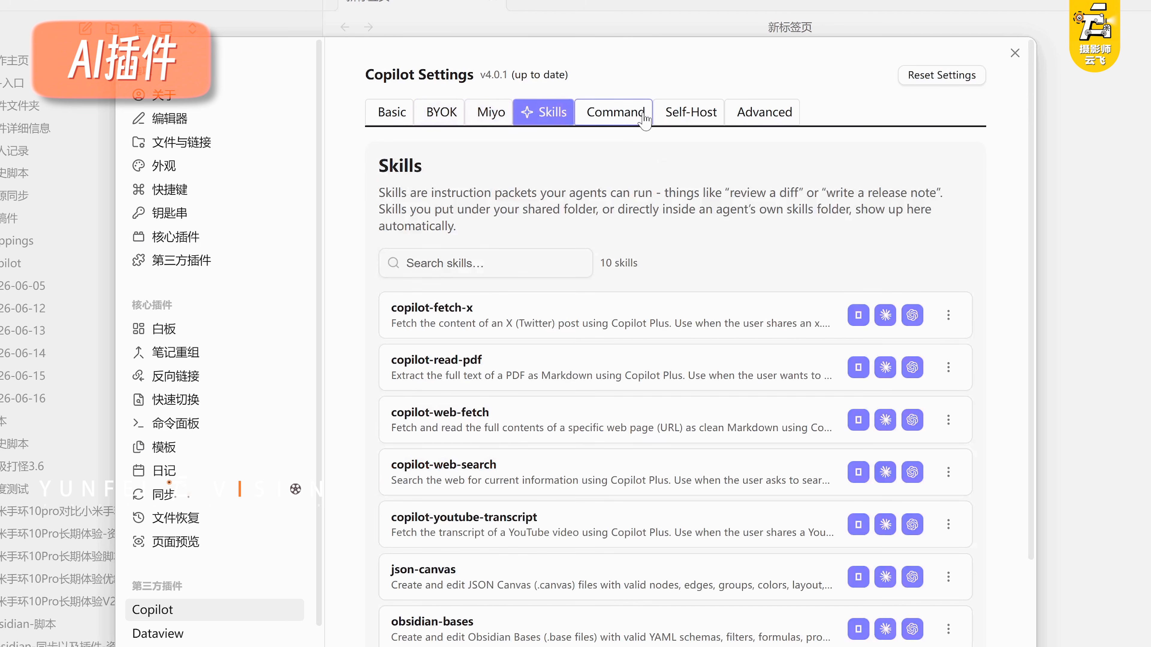
left_click(688, 114)
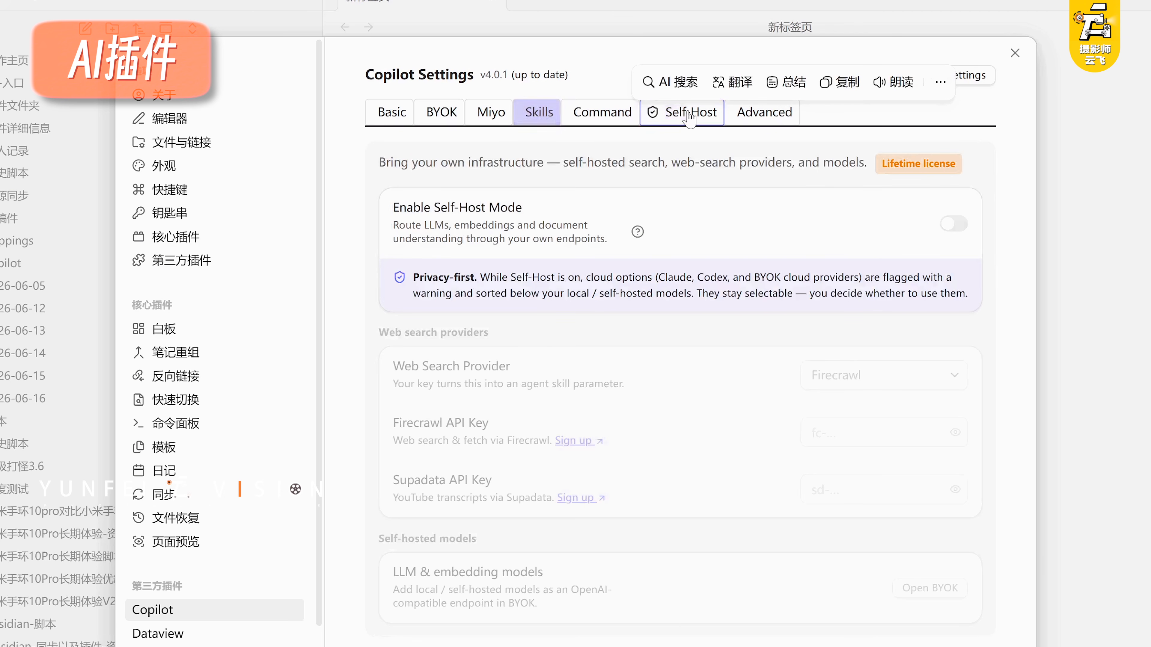
left_click(602, 113)
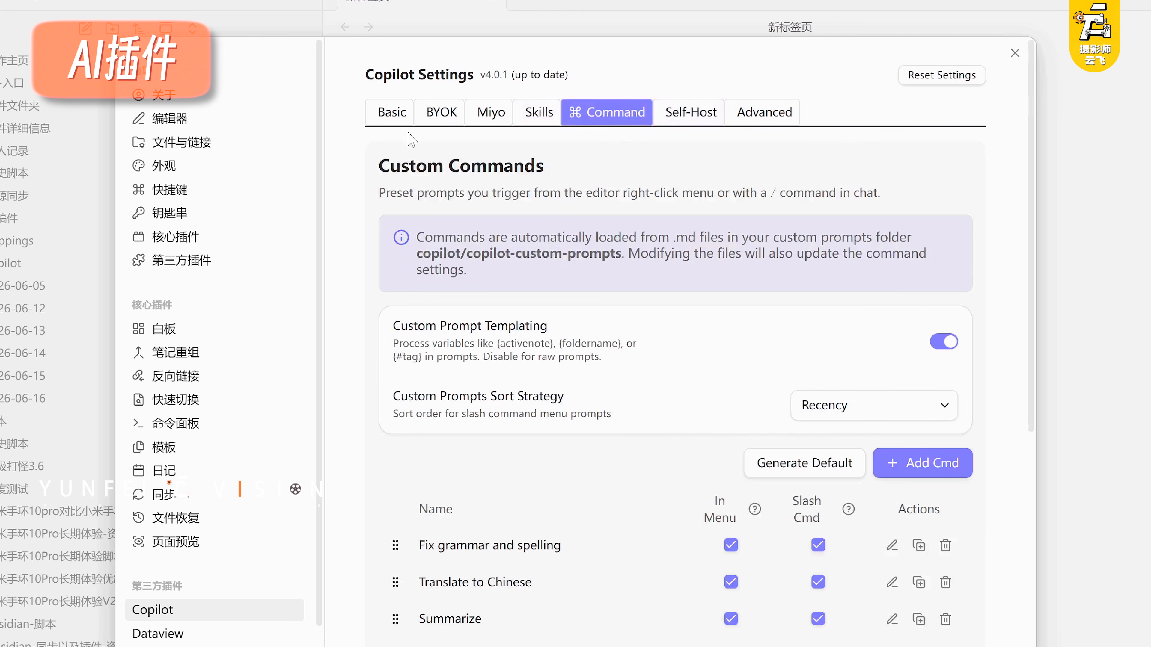
left_click(392, 113)
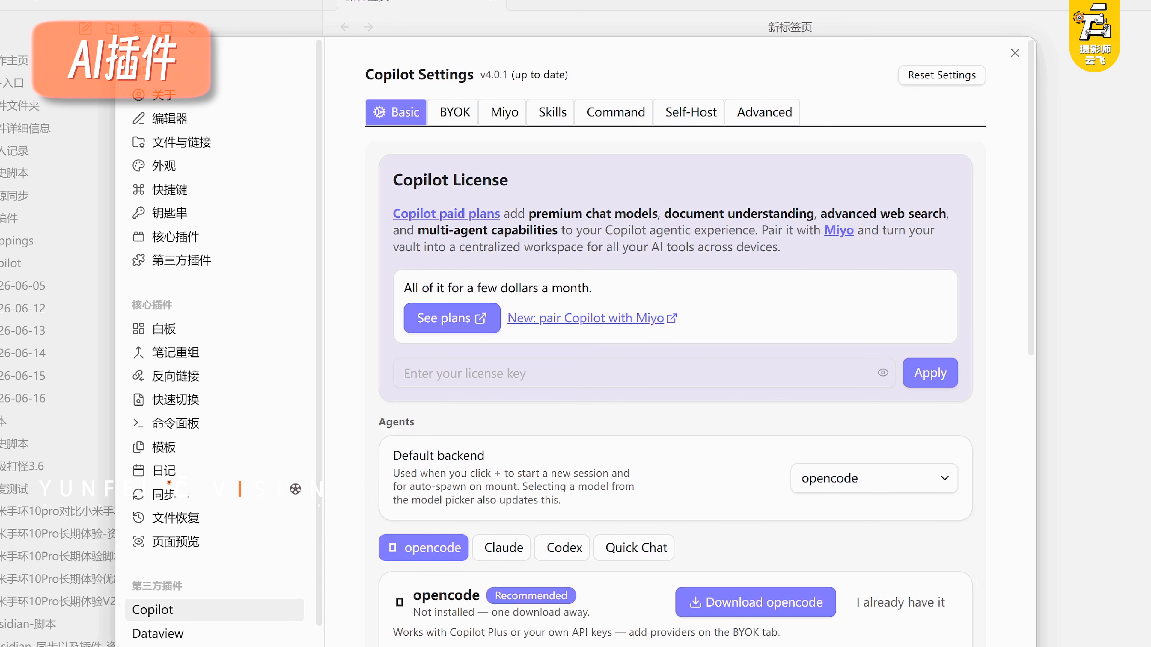
scroll(606, 382, "down", 15)
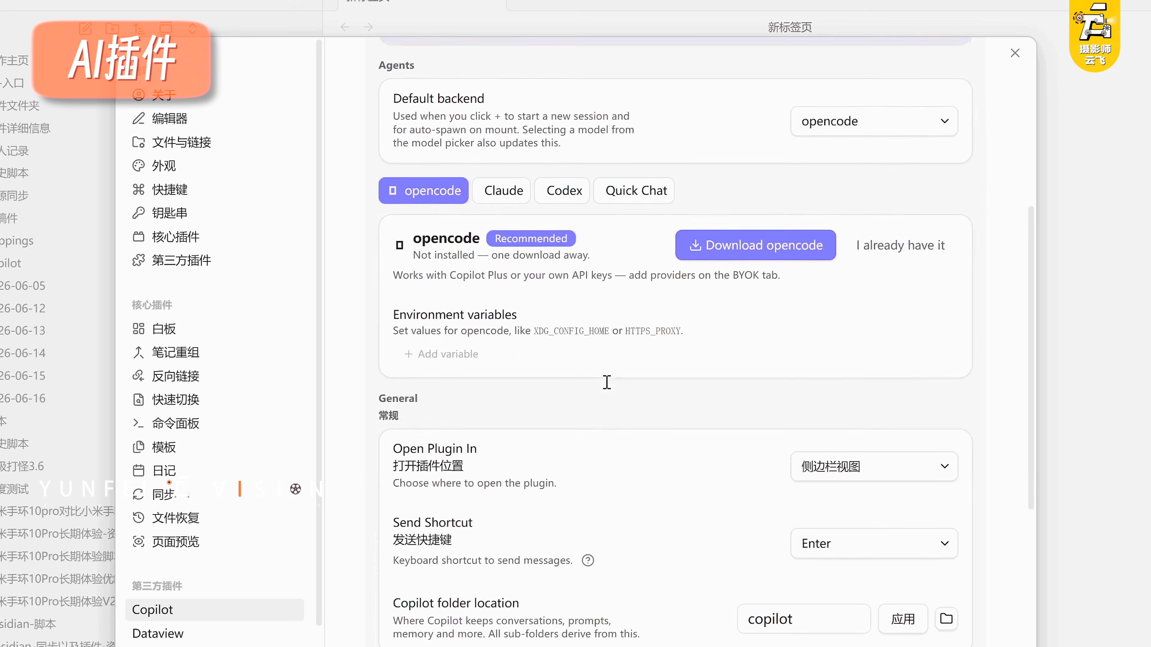
scroll(607, 385, "up", 14)
scroll(608, 385, "up", 1)
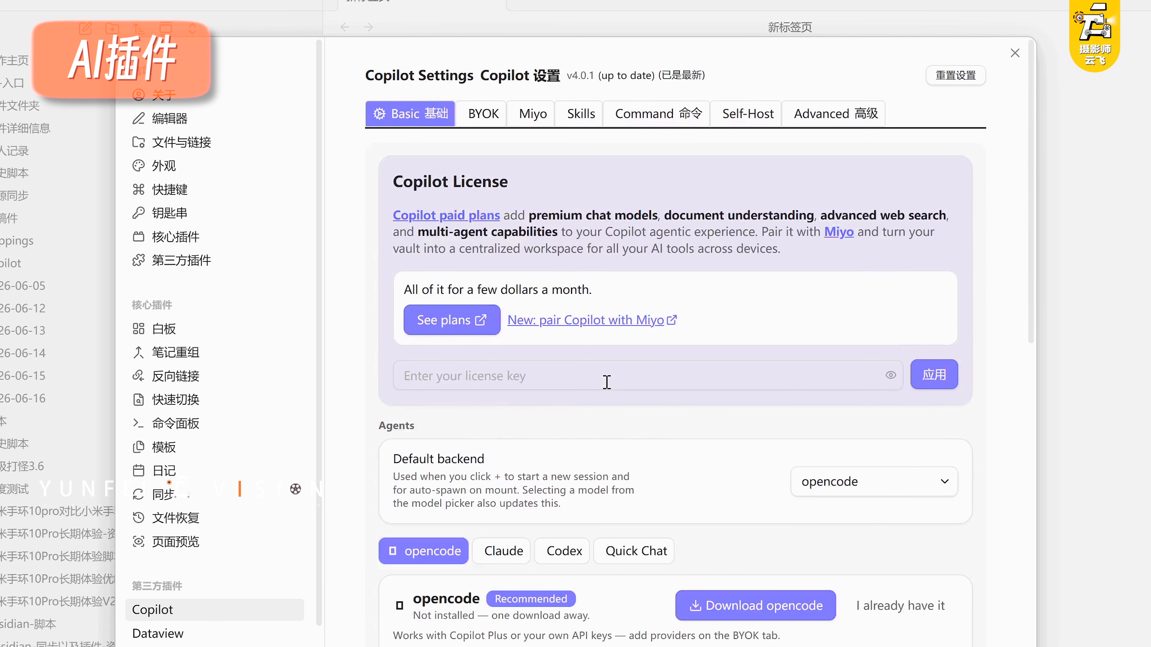
left_click(633, 115)
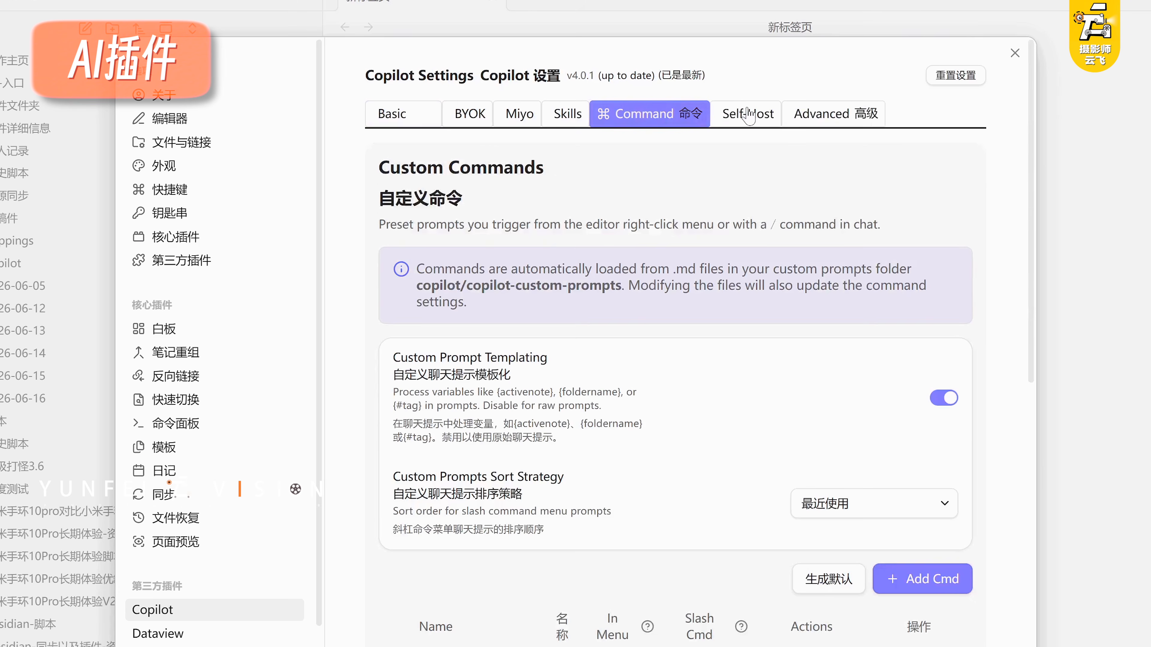
Look through Copilot's Self-Host and Advanced settings, and review the Basic section again
left_click(748, 113)
left_click(835, 114)
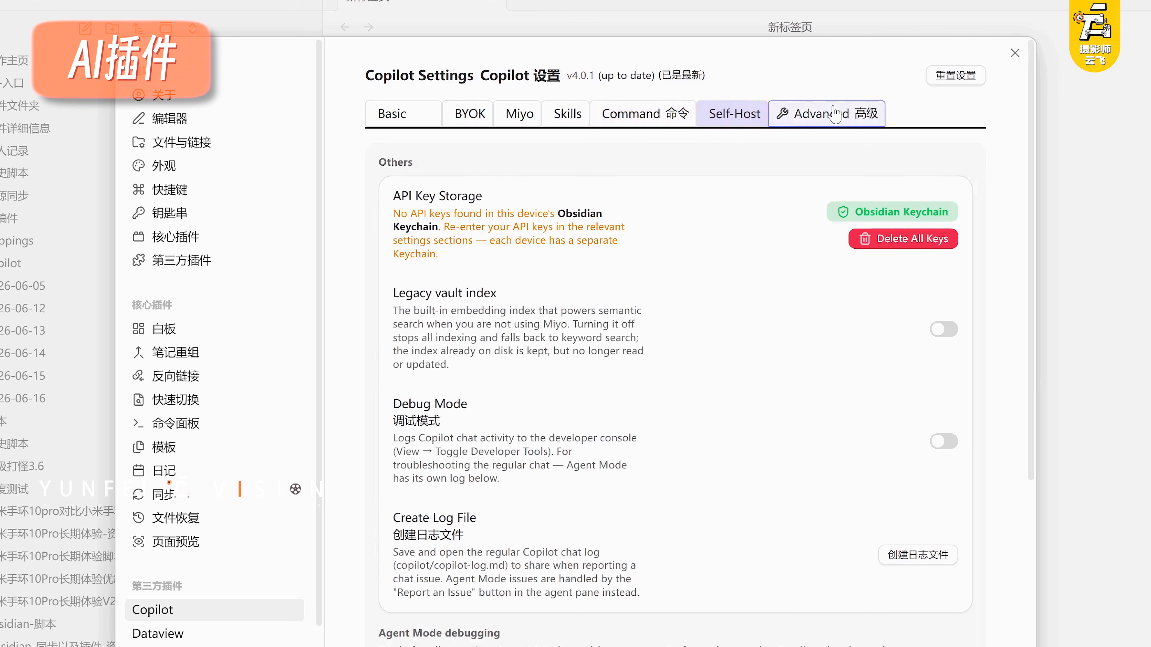
left_click(414, 114)
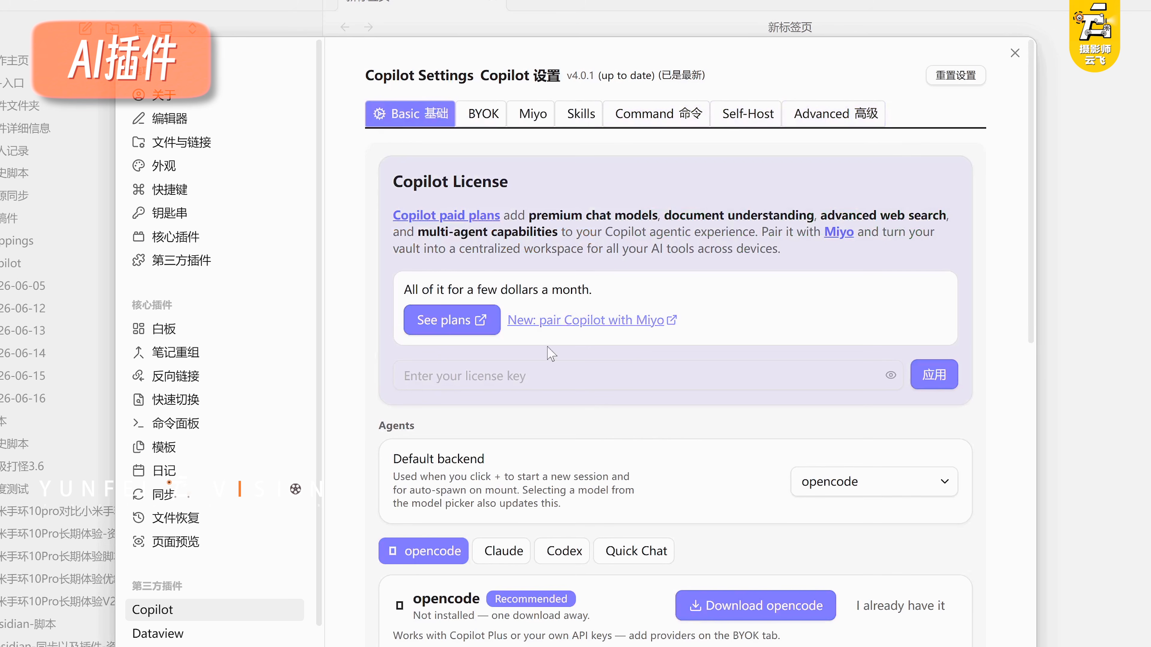
scroll(551, 371, "down", 15)
scroll(551, 371, "up", 15)
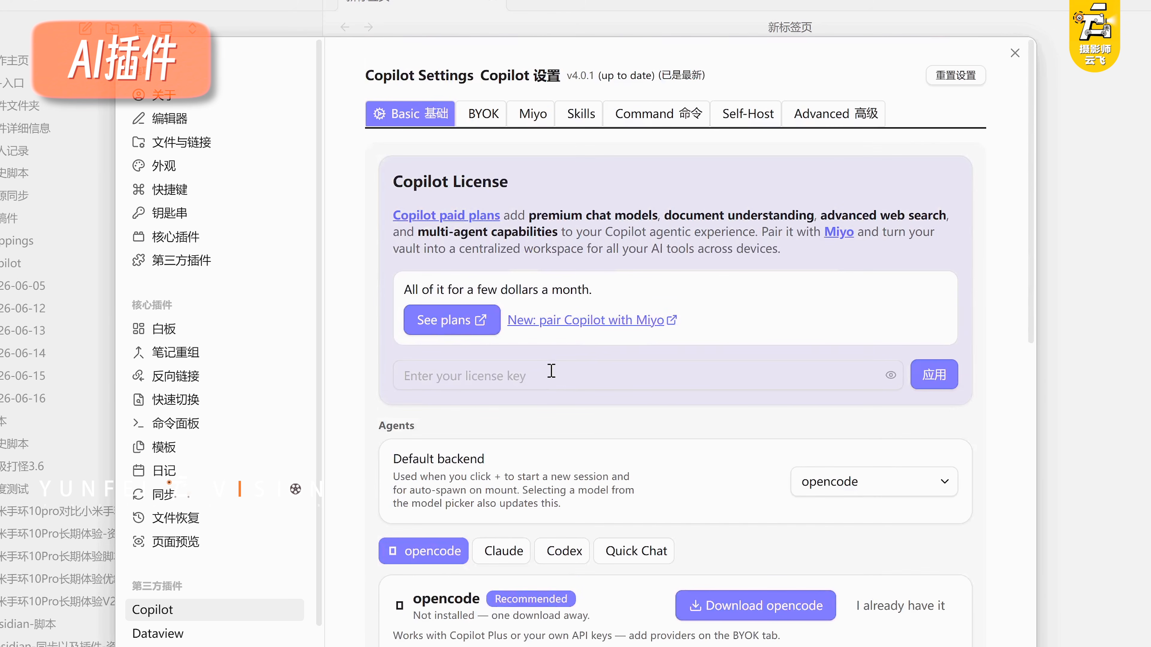
Open the Translay Translator plugin's settings from the installed third-party plugins and review its dictionary, translation and API options
scroll(204, 608, "down", 2)
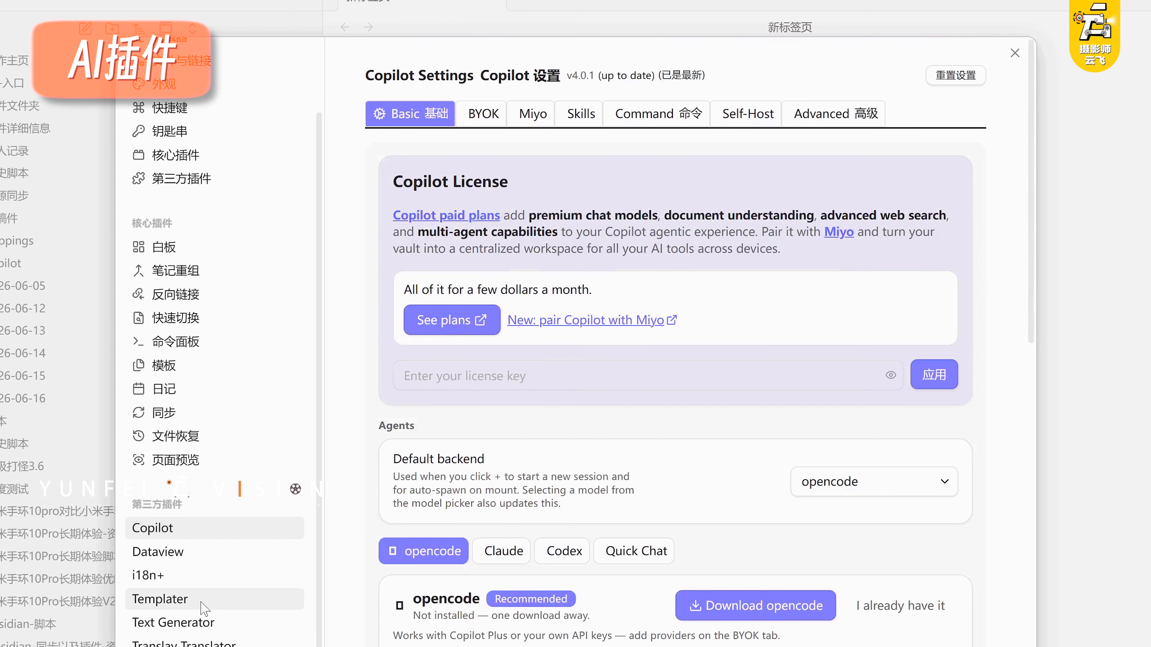
scroll(306, 253, "up", 2)
left_click(301, 259)
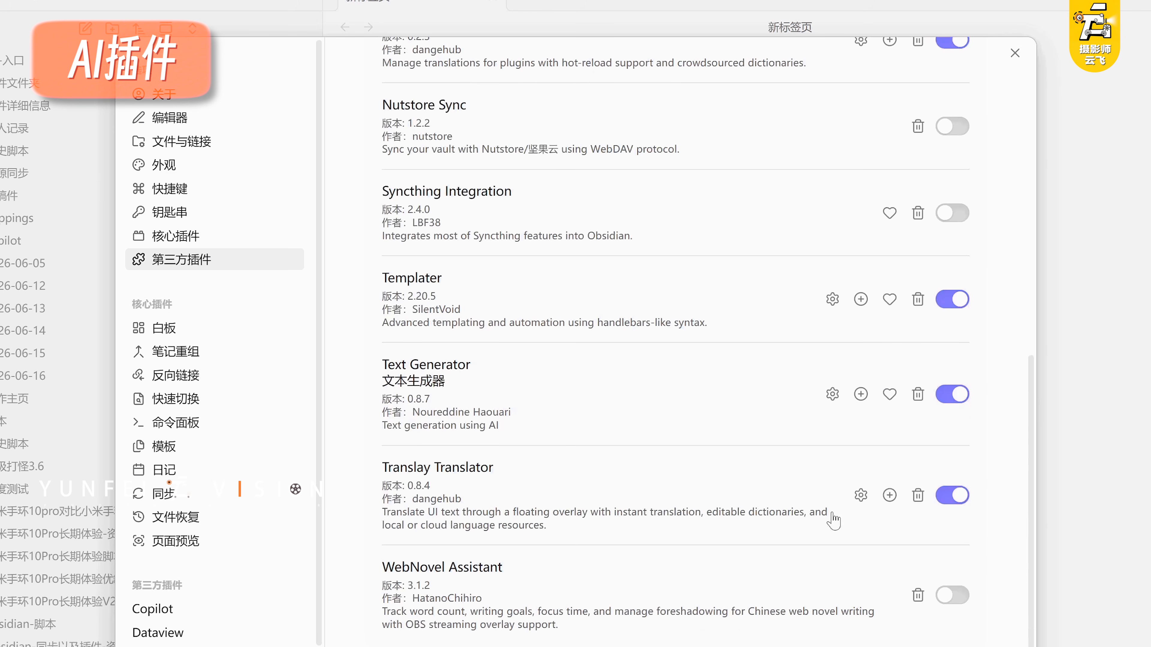
left_click(860, 495)
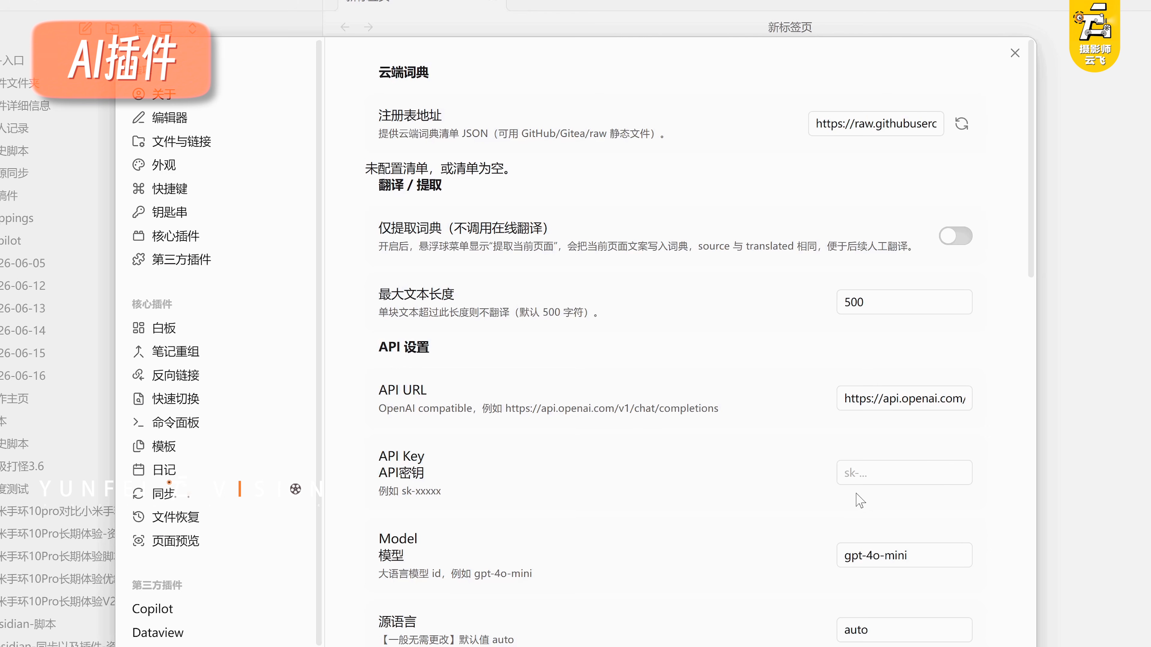
scroll(614, 417, "down", 15)
scroll(612, 414, "up", 20)
scroll(699, 342, "down", 1)
scroll(699, 342, "up", 1)
scroll(699, 342, "down", 8)
scroll(699, 264, "up", 8)
Close the settings and Obsidian, and remove the existing Copilot files from the vault's plugins folder
left_click(1015, 54)
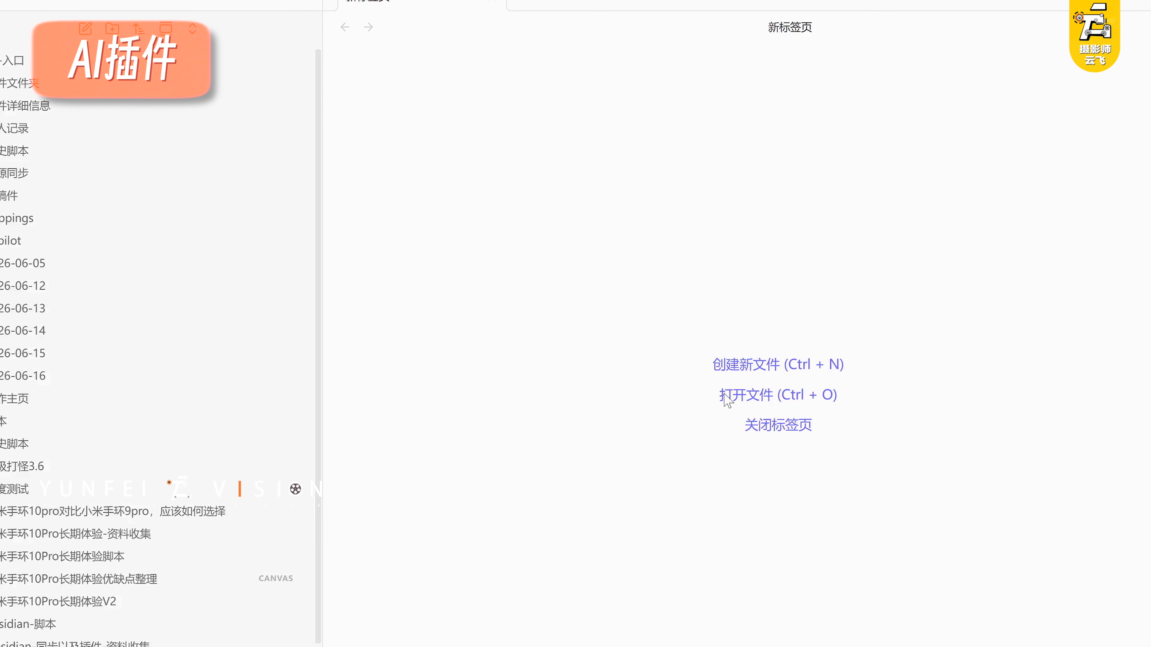
left_click(1148, 4)
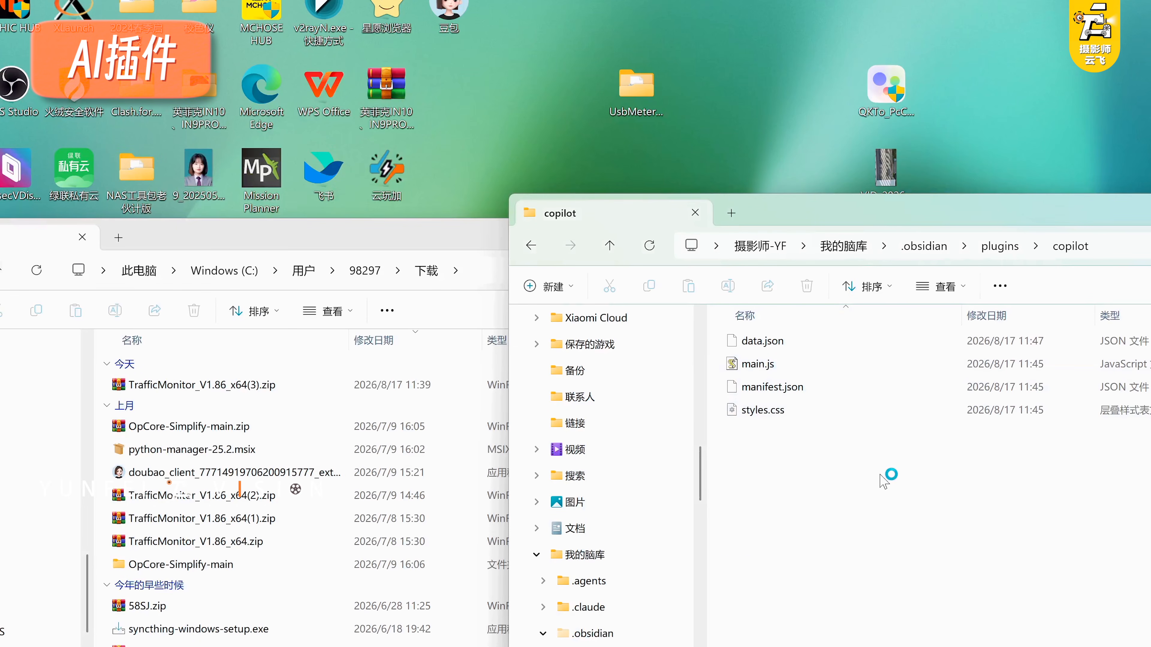
left_click_drag(880, 474, 848, 337)
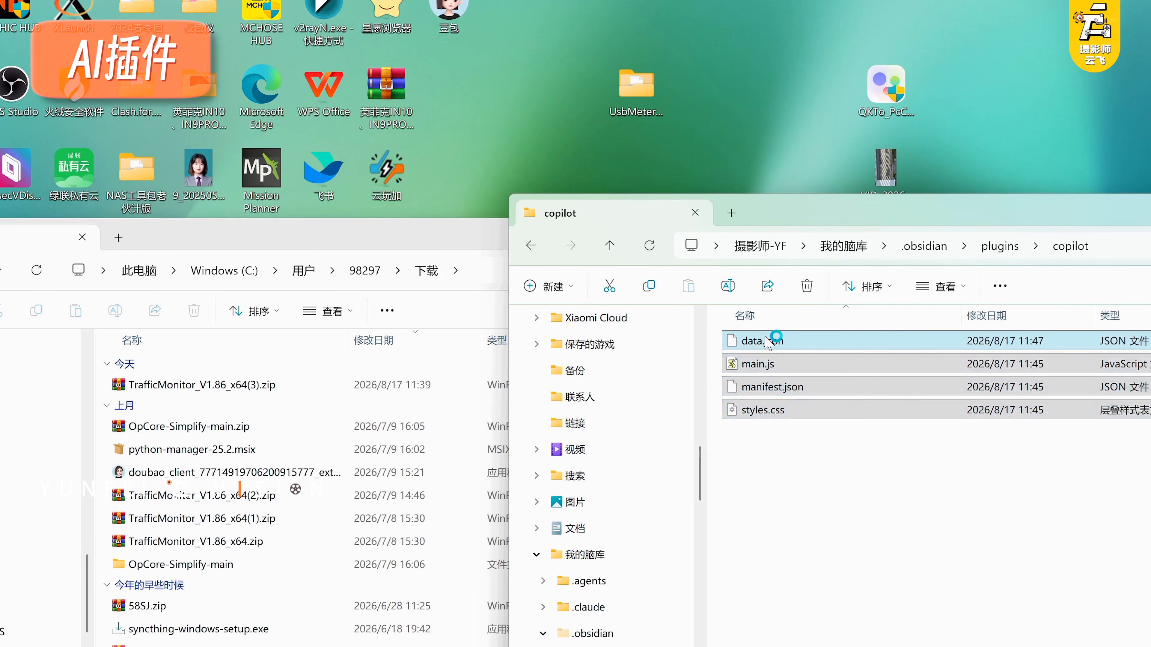
right_click(848, 337)
key("Escape")
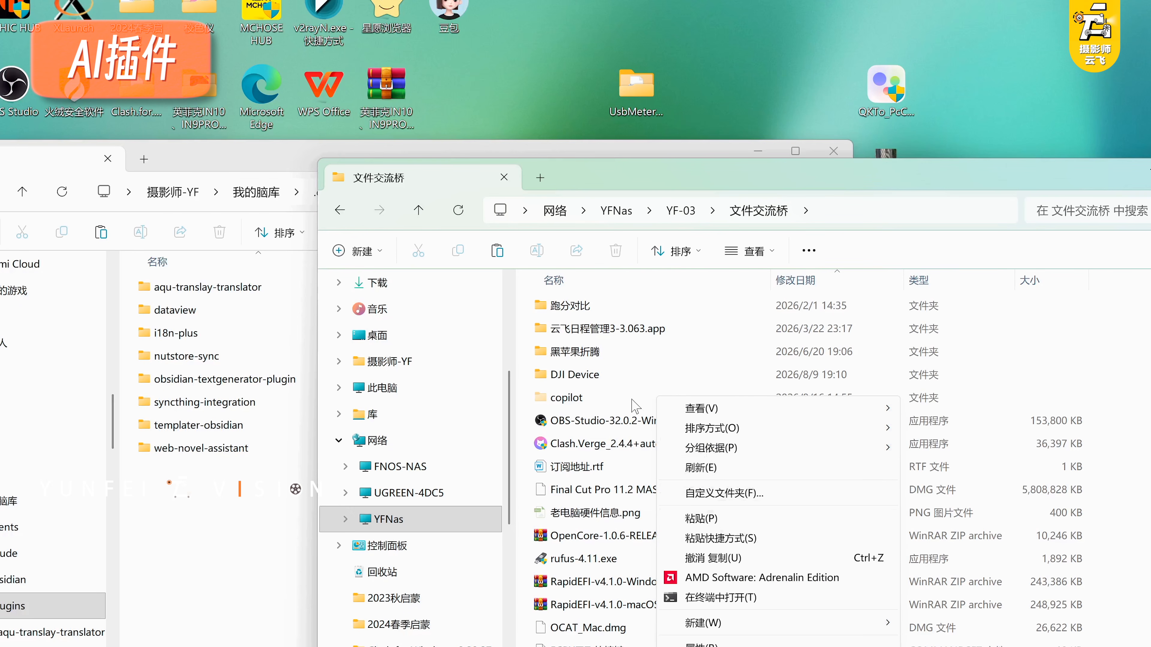
Paste the copilot folder from the 文件交流桥 network share into the vault's .obsidian plugins folder
left_click(591, 401)
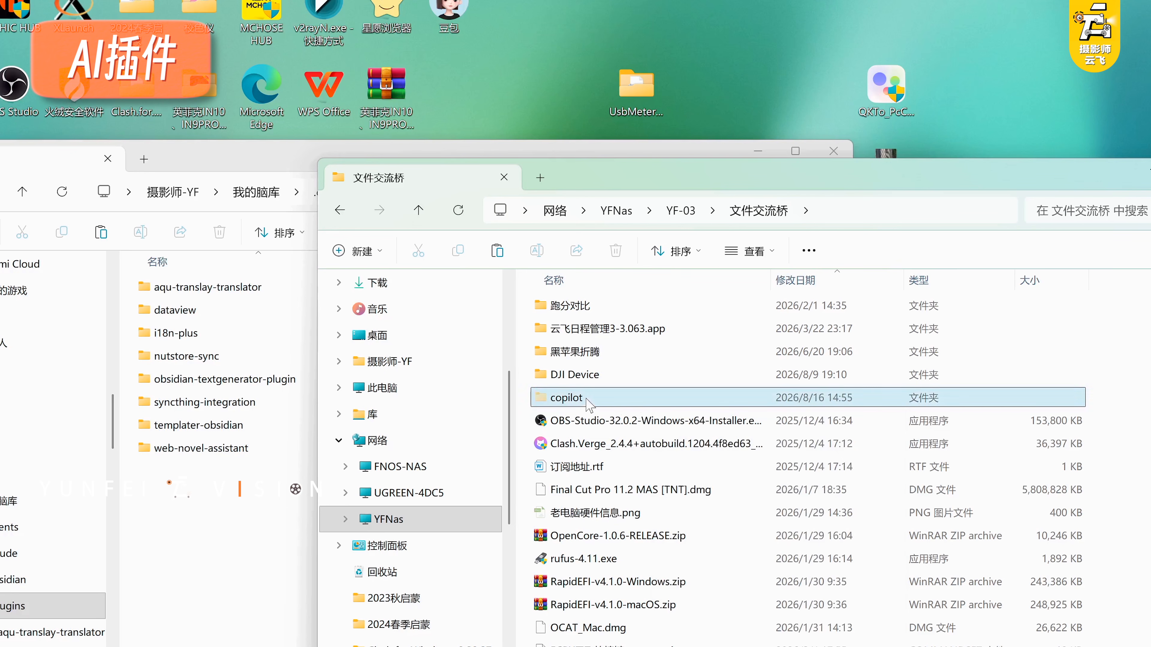
left_click(231, 536)
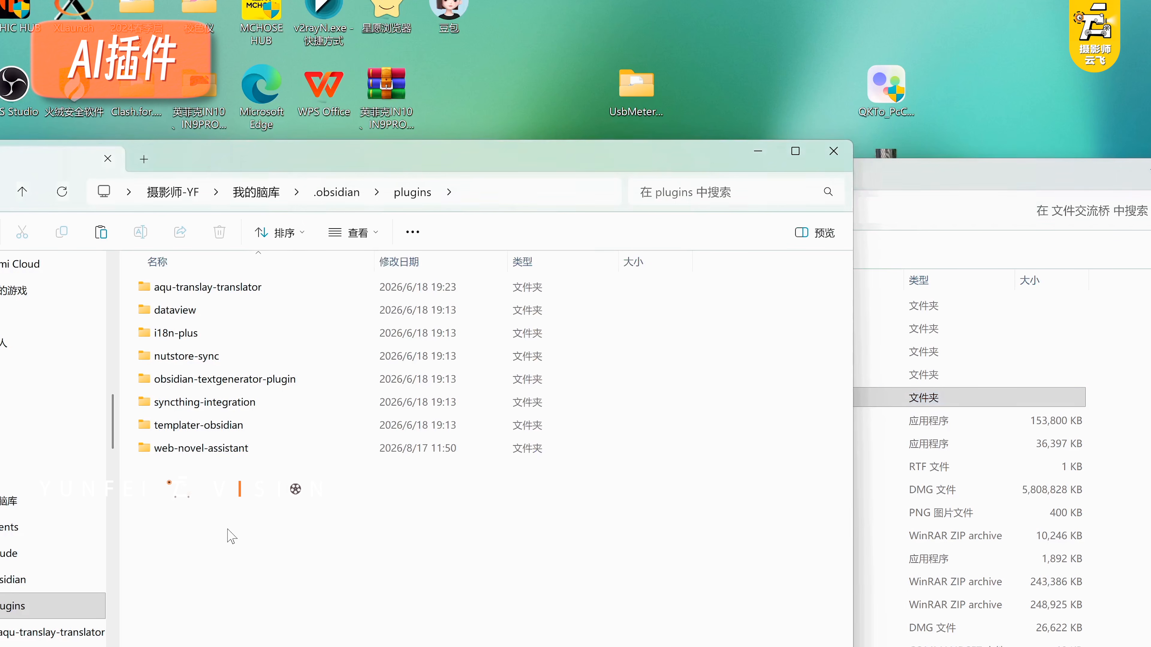
key("ctrl+v")
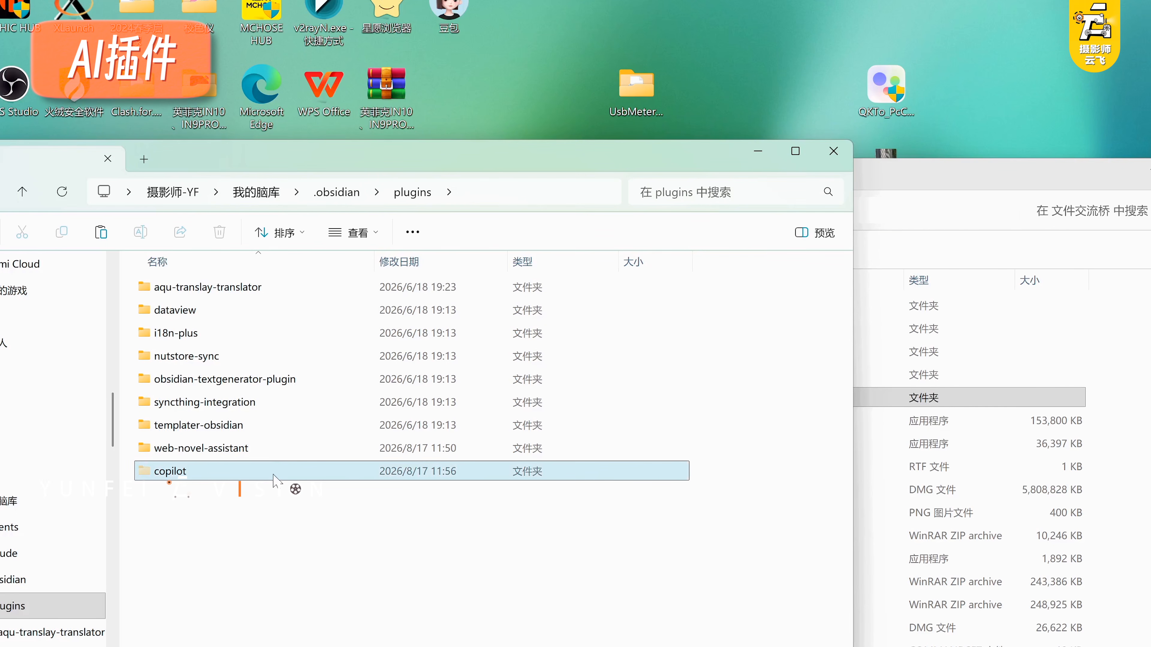
Turn off the hidden attribute of the pasted copilot folder, applying the change to its subfolders and files
right_click(274, 479)
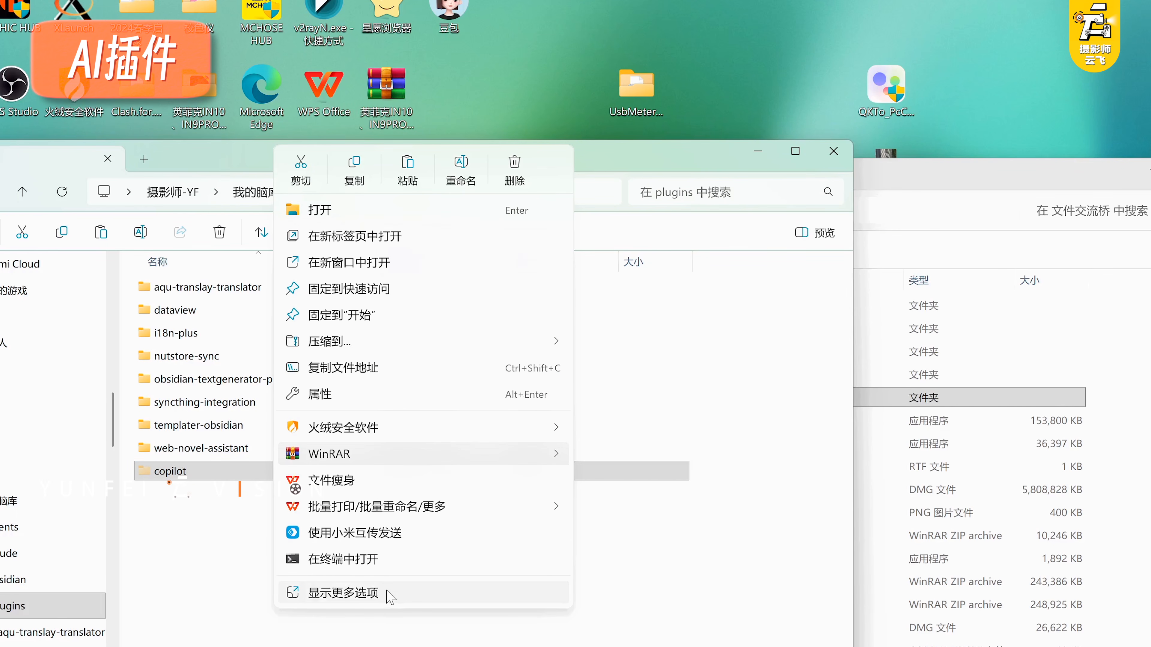
left_click(376, 394)
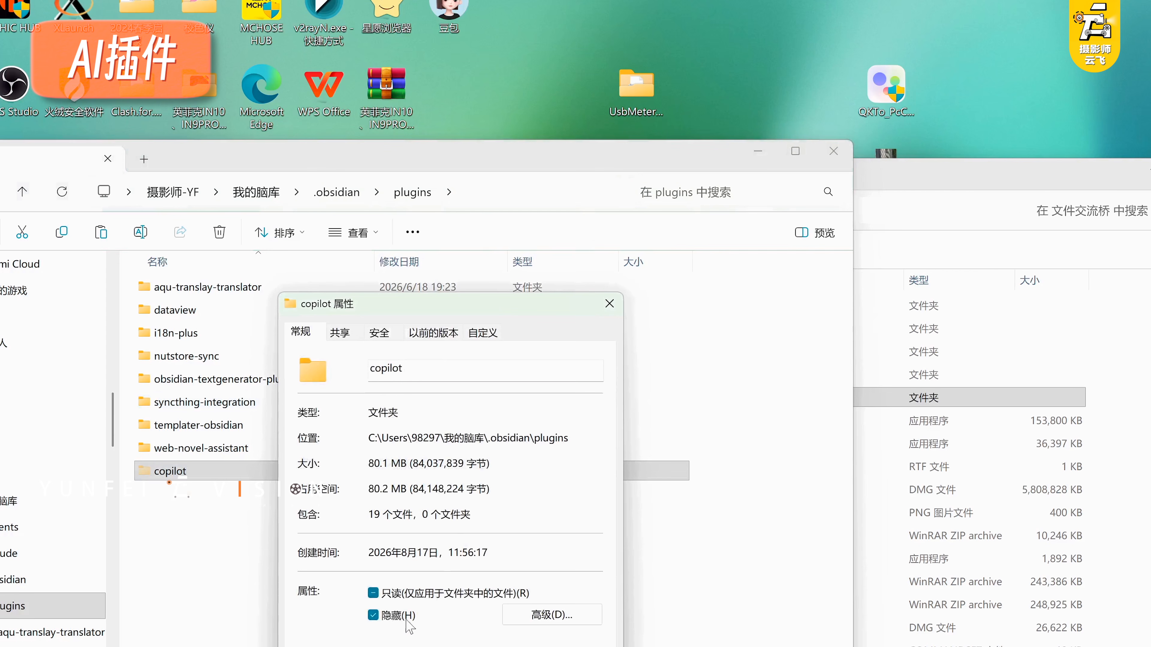
left_click(583, 646)
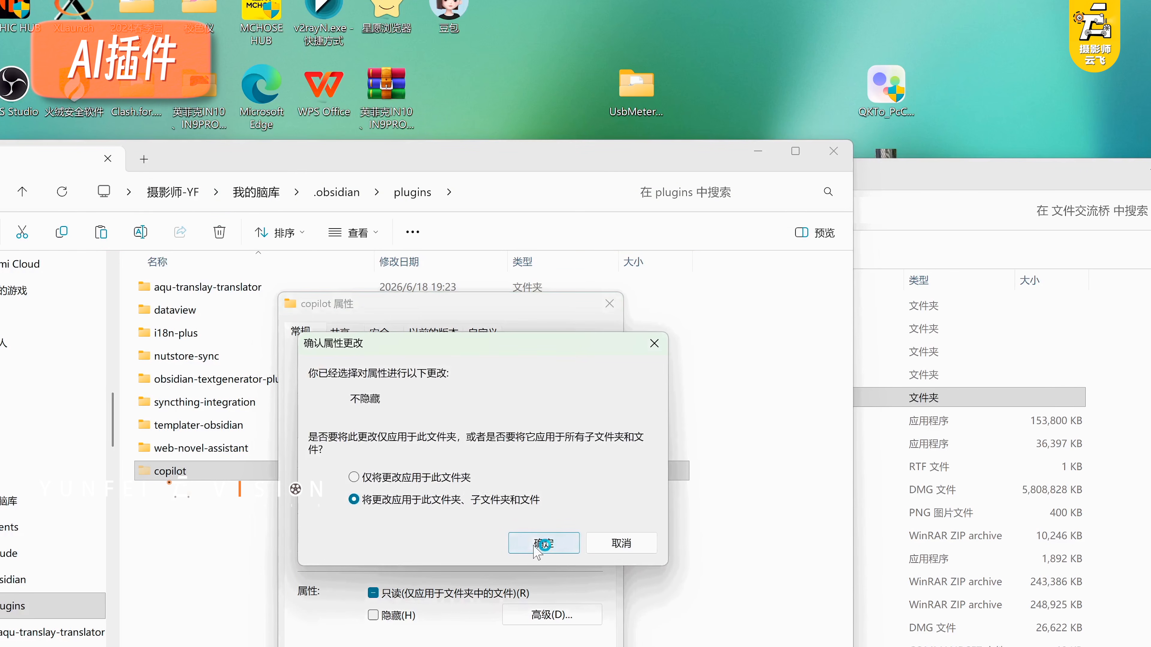
left_click(539, 543)
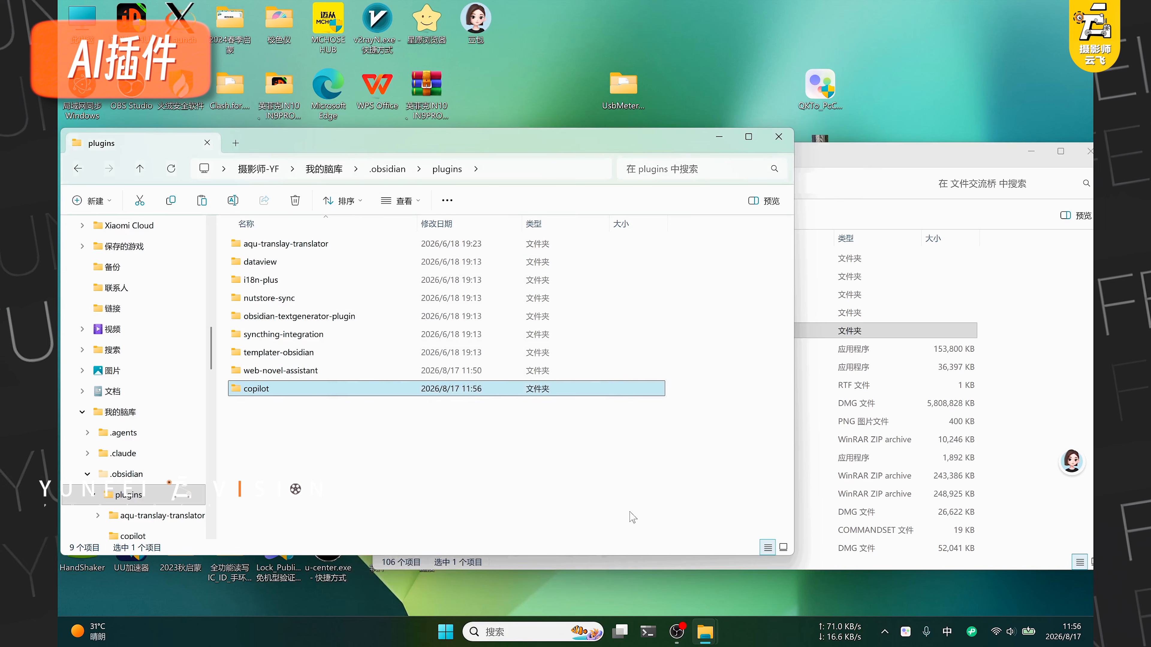
Relaunch Obsidian and enable the Copilot plugin in the third-party plugin settings
left_click(523, 635)
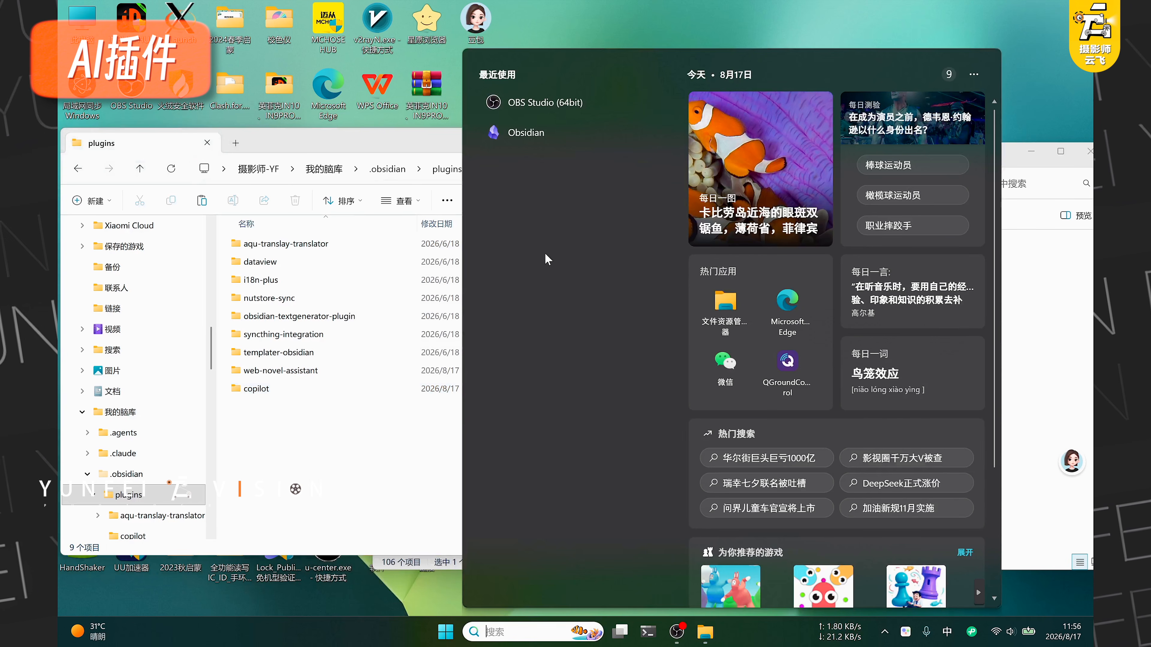
left_click(516, 132)
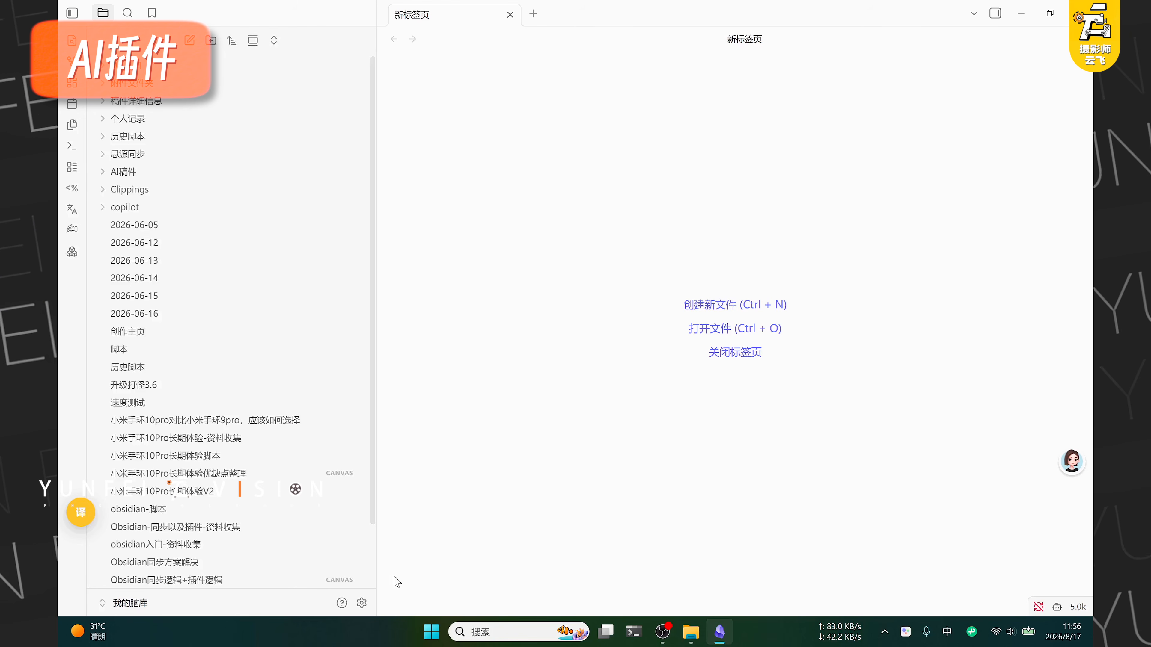
left_click(362, 603)
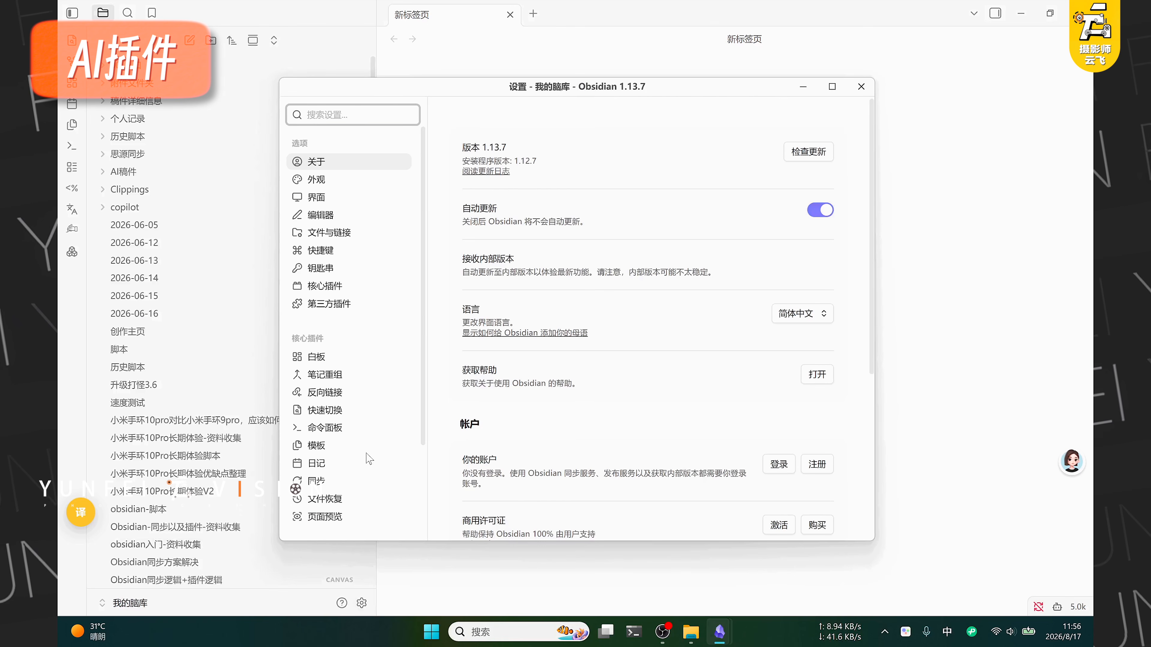
scroll(370, 463, "down", 3)
scroll(353, 467, "up", 3)
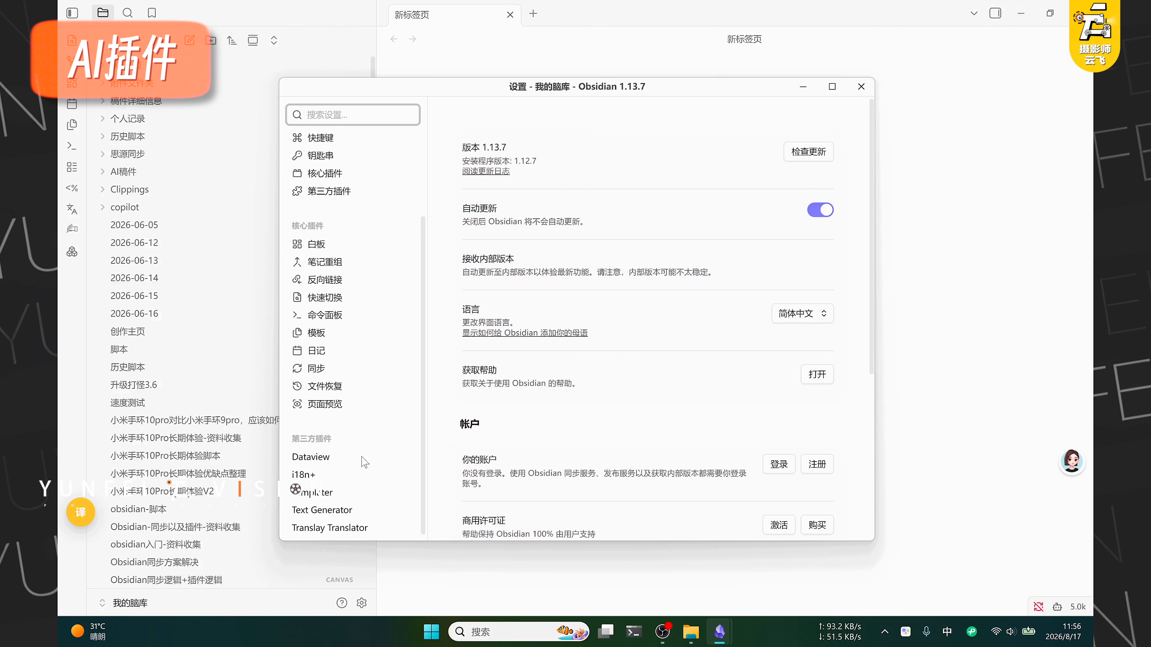
left_click(361, 306)
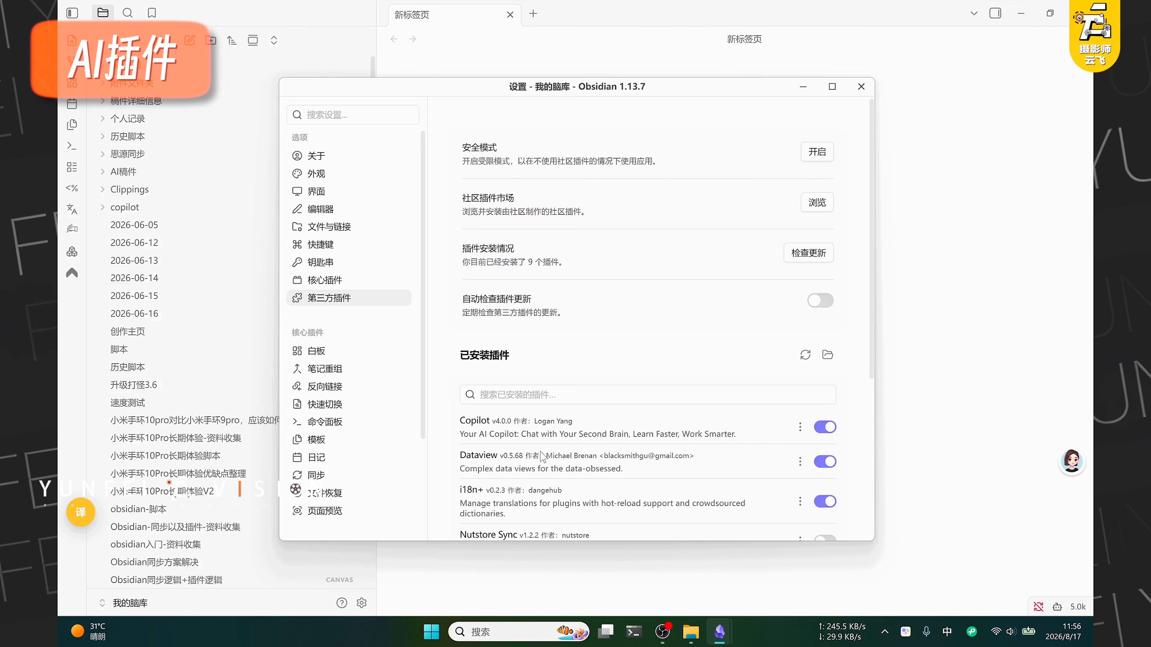
Open the Copilot plugin's settings and read through the localized Basic section, from license to conversation saving
scroll(329, 510, "down", 3)
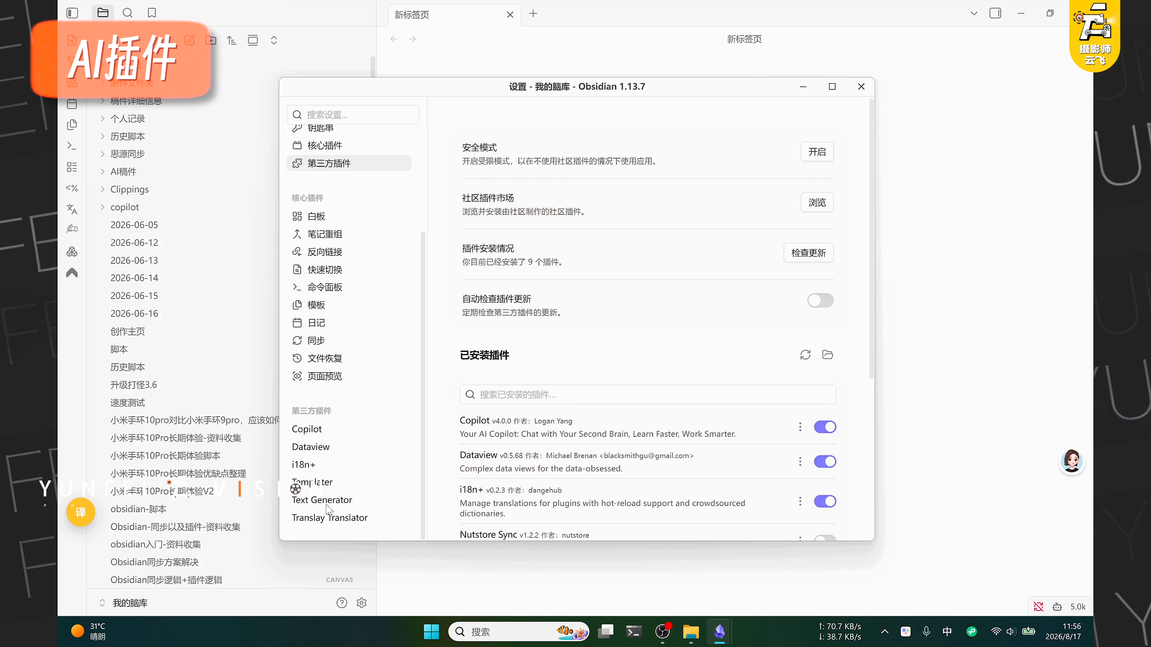
left_click(317, 435)
scroll(559, 375, "down", 10)
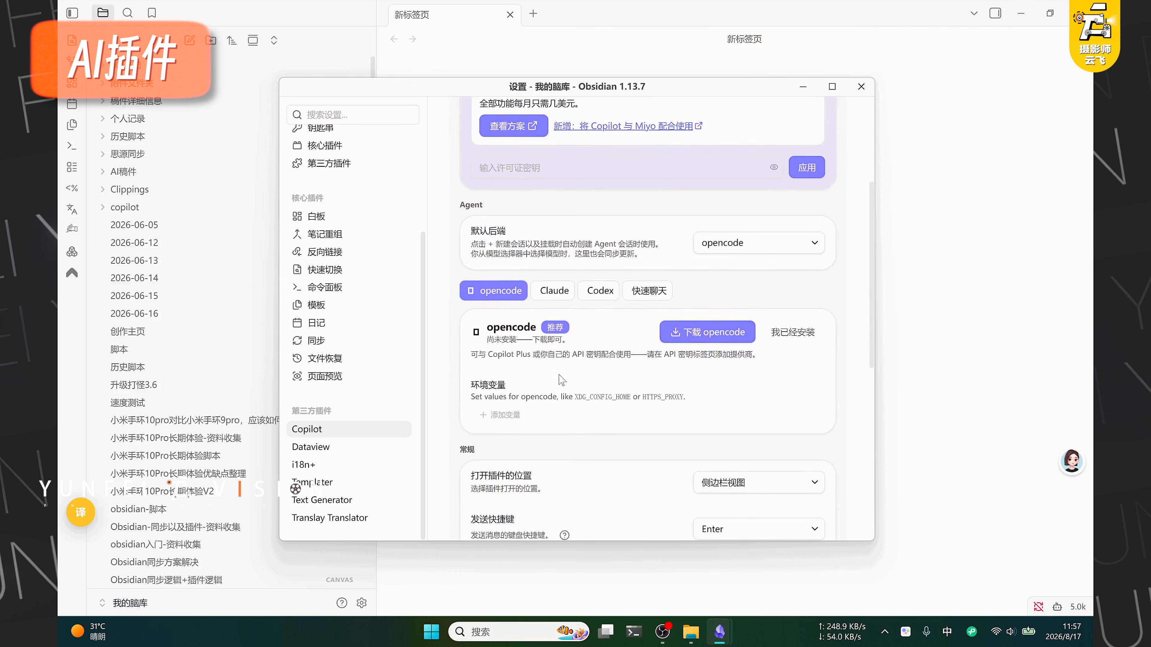
scroll(559, 374, "down", 4)
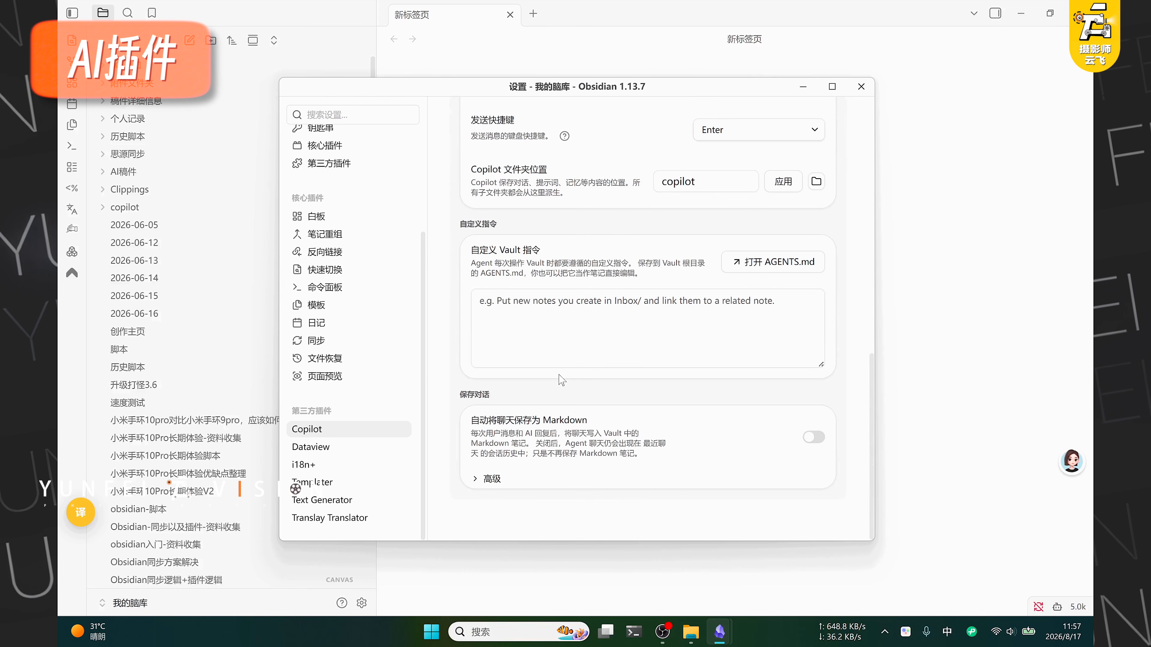
scroll(562, 380, "up", 15)
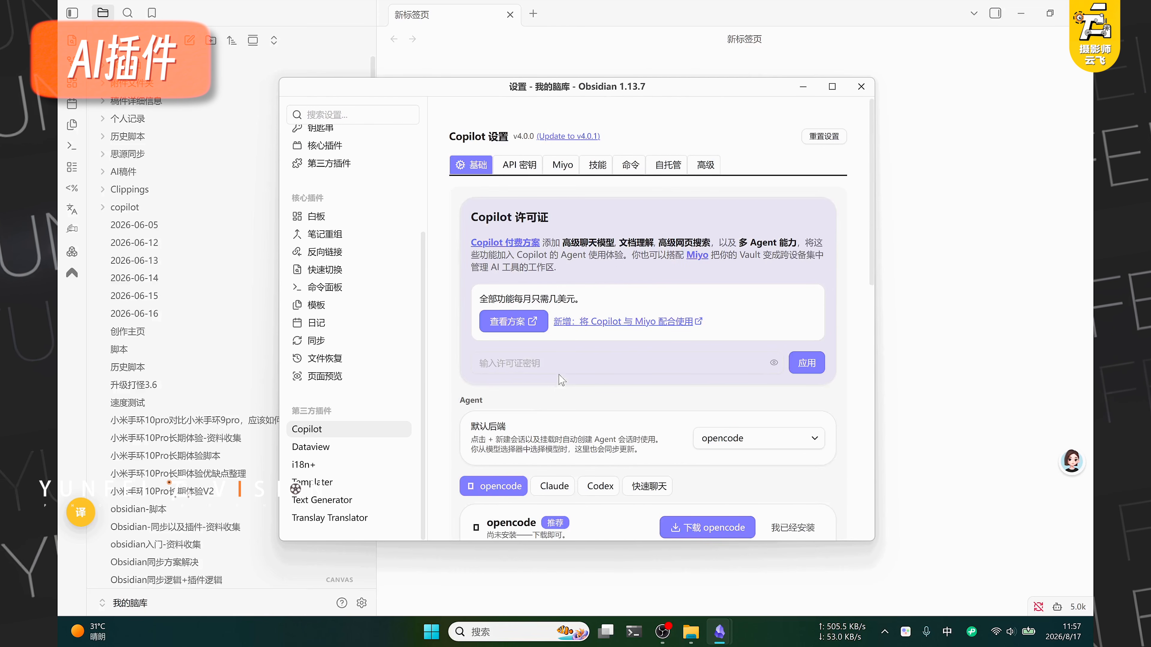
Examine Copilot's API key, Miyo, skills, command, self-host and advanced sections, and recheck the Basic options
left_click(519, 164)
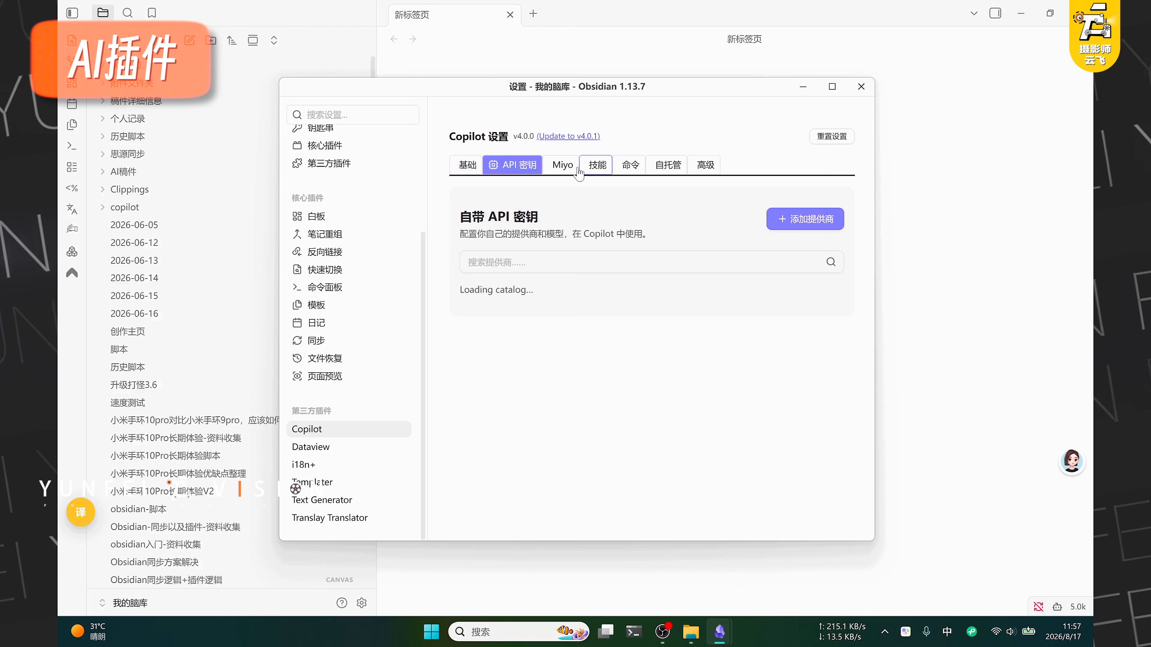
left_click(563, 167)
left_click(598, 166)
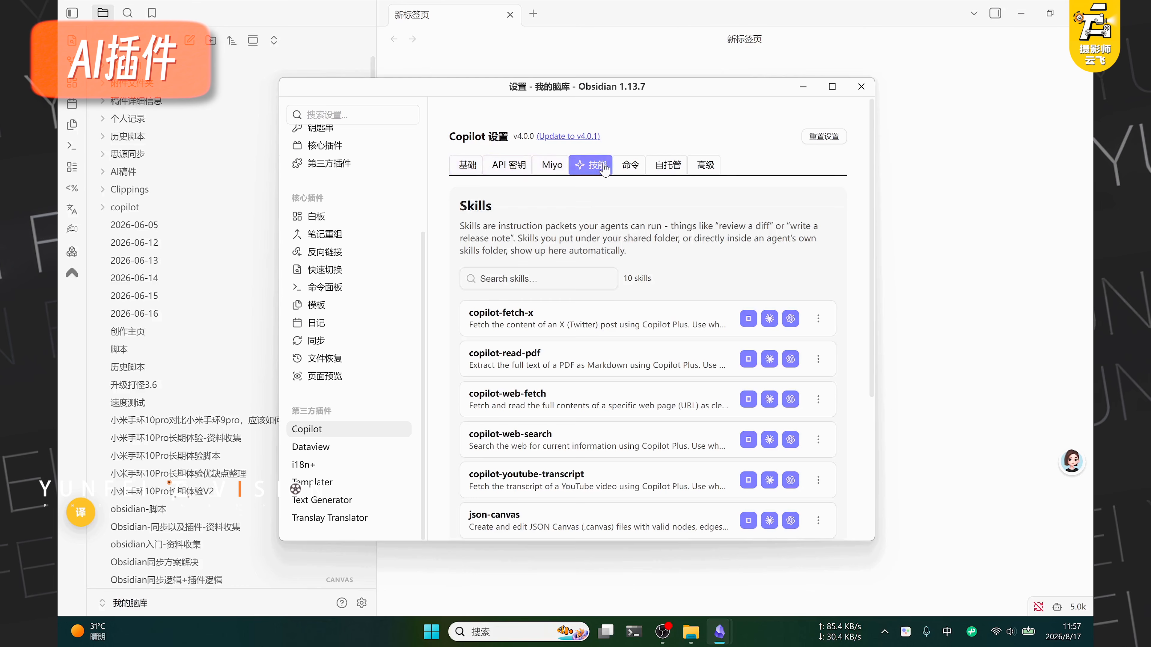
left_click(636, 168)
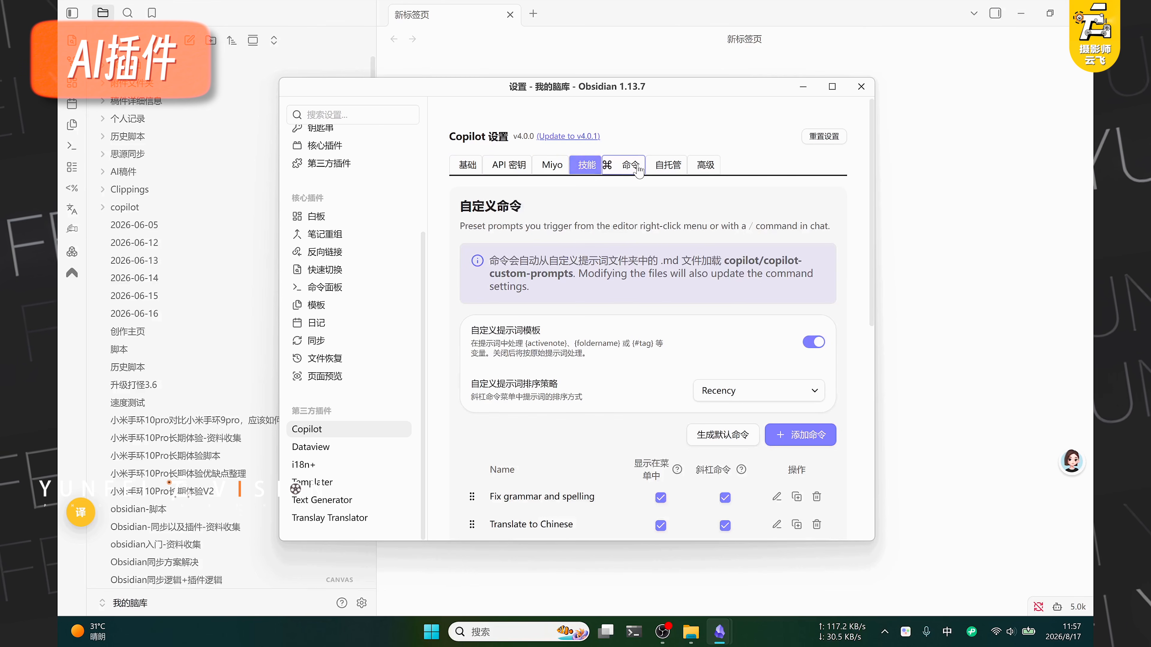
left_click(672, 168)
left_click(705, 165)
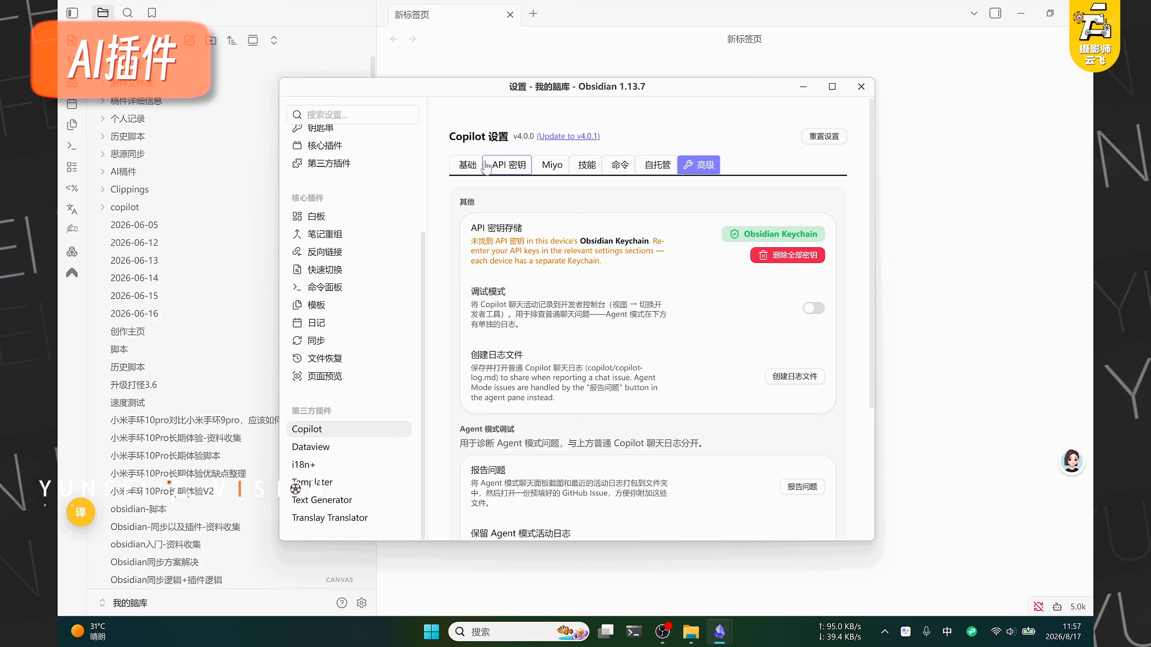
left_click(468, 165)
scroll(593, 373, "down", 5)
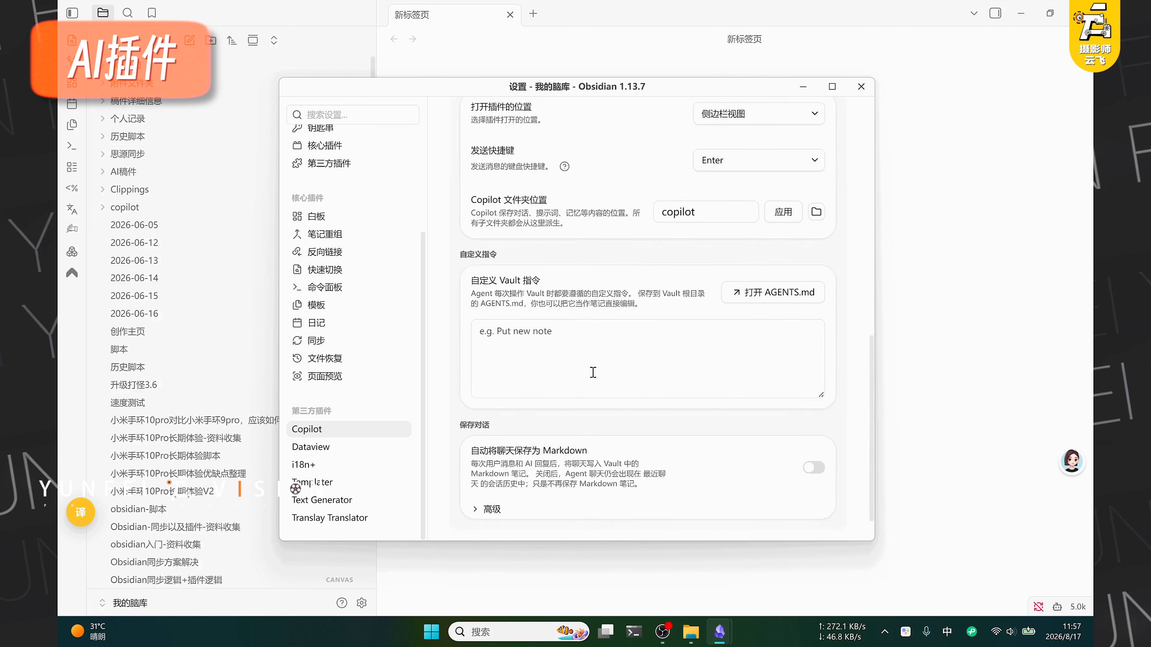
scroll(594, 374, "up", 10)
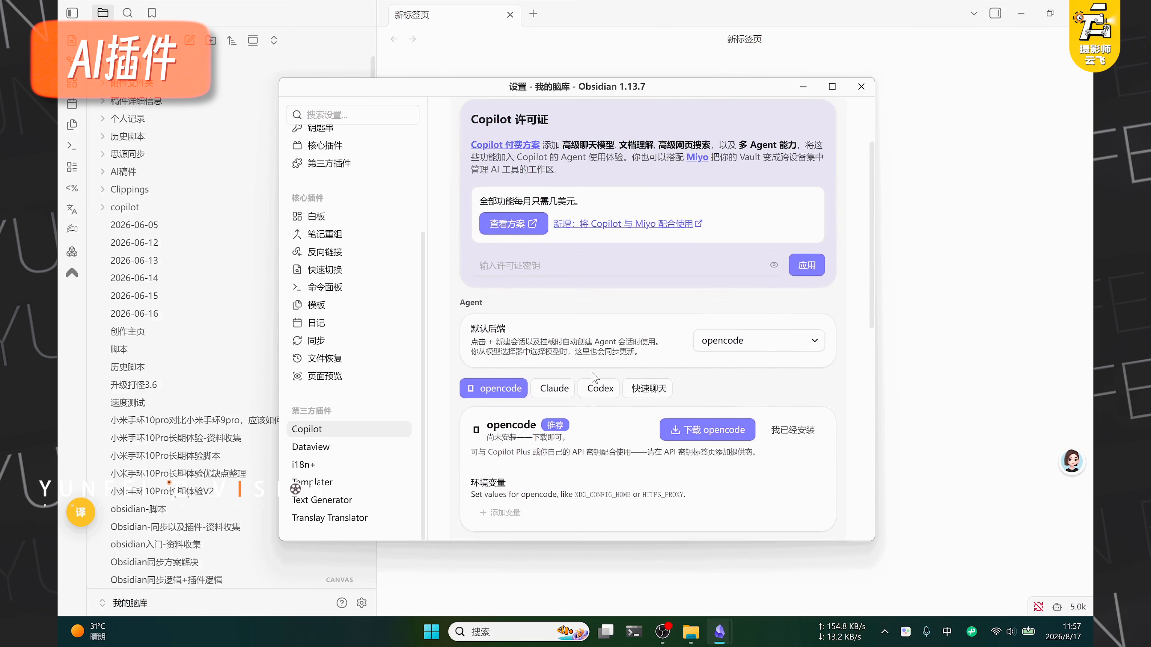
scroll(593, 375, "up", 3)
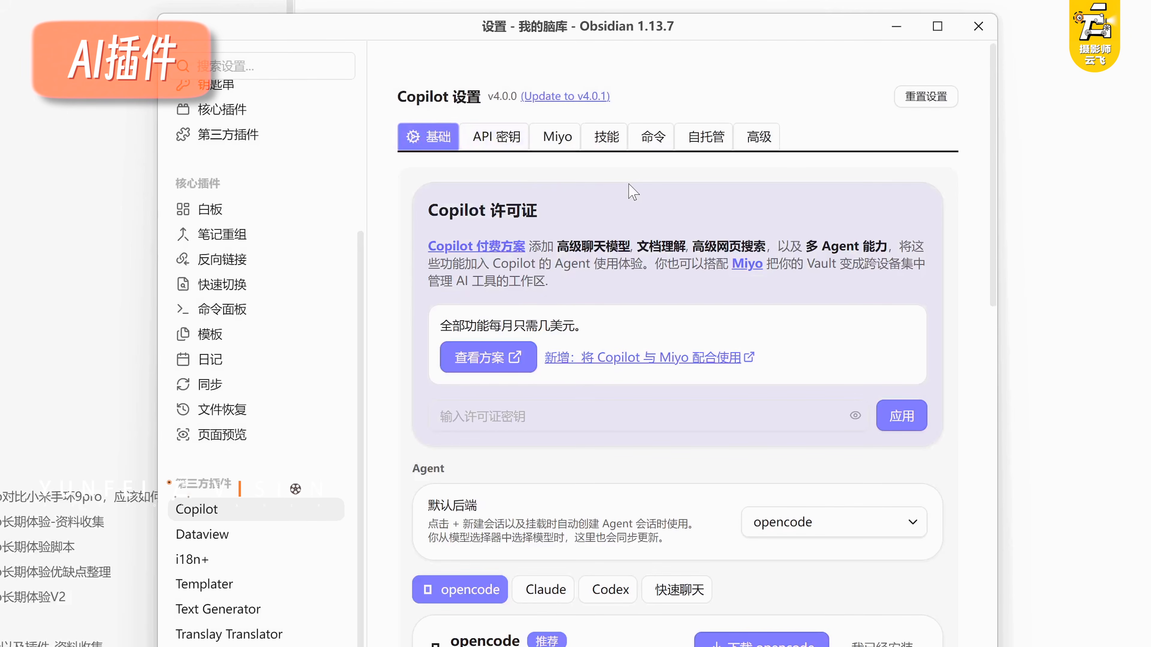
Start adding a custom OpenAI-compatible provider in Copilot's API key settings, with the display name 笔记api
left_click(505, 147)
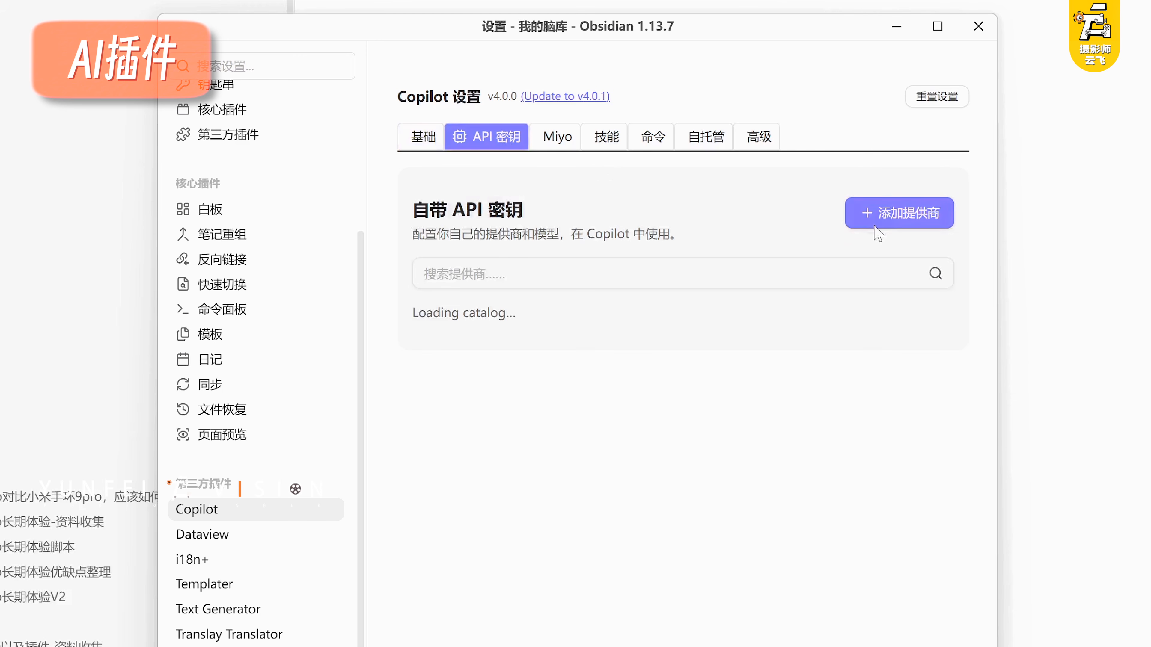
left_click(888, 214)
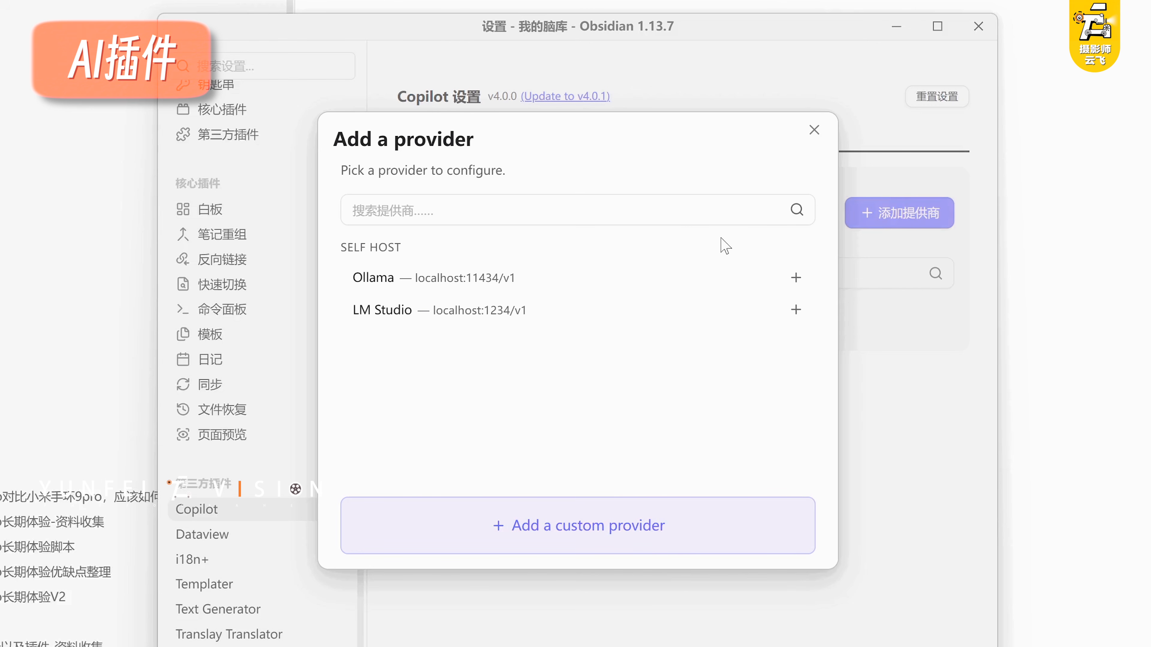
left_click(575, 541)
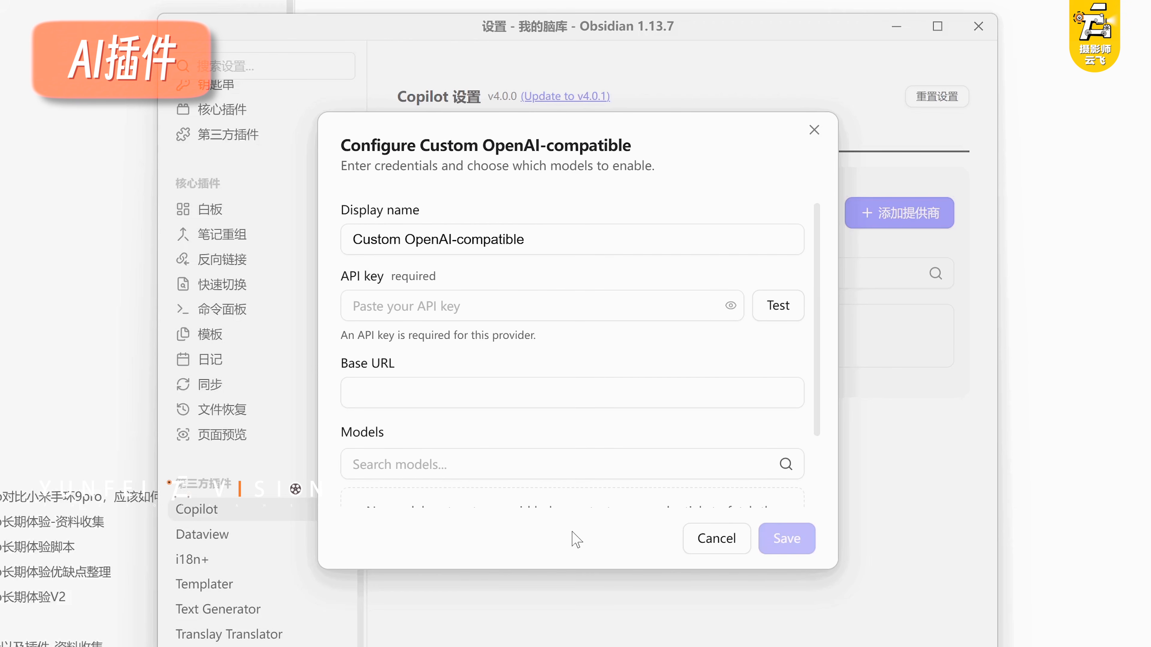
triple_click(541, 241)
type("DeepSeek")
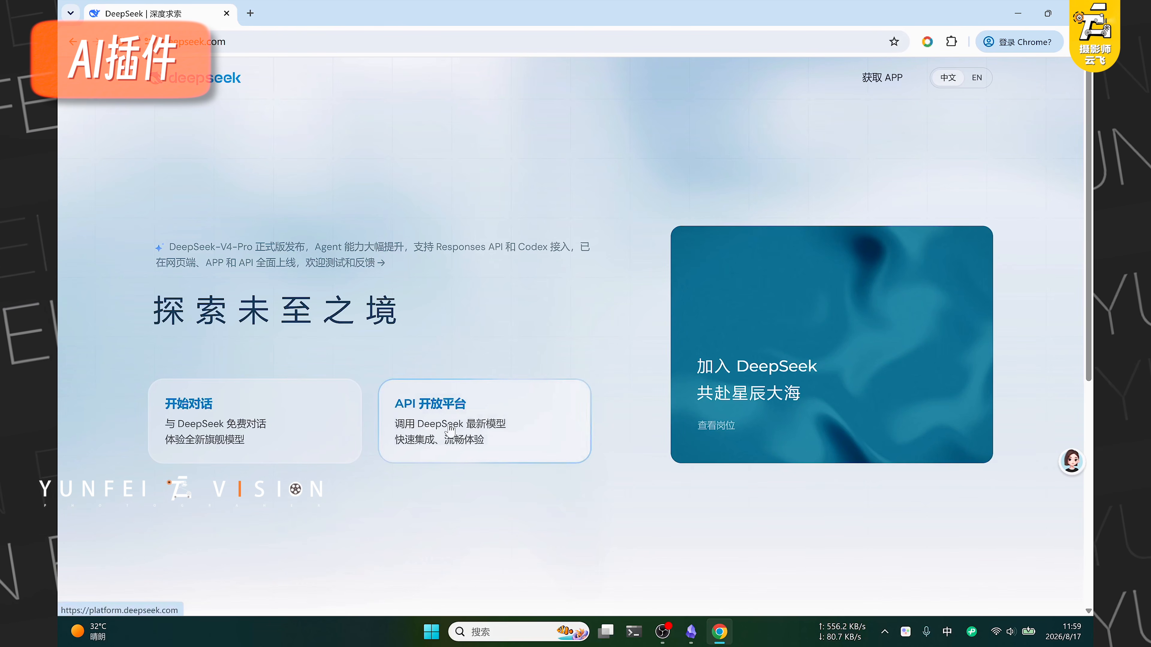
On DeepSeek's API platform, view the top-up page and create an API key named 实验演示, pasting it into the custom provider's API key field
left_click(452, 428)
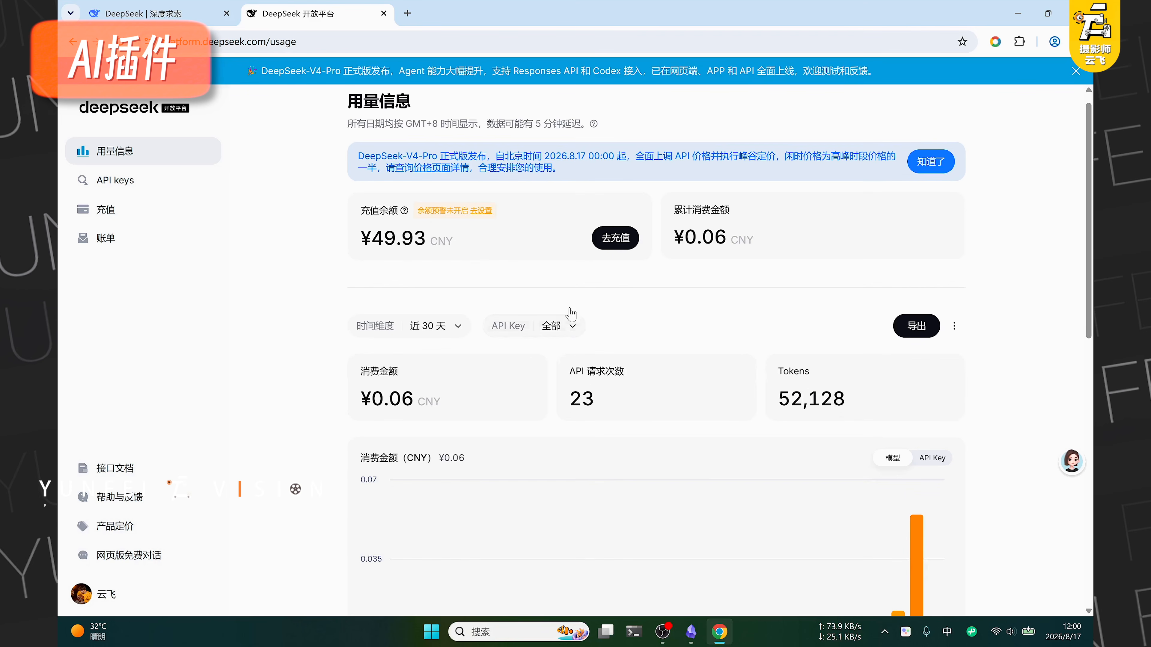
left_click(624, 238)
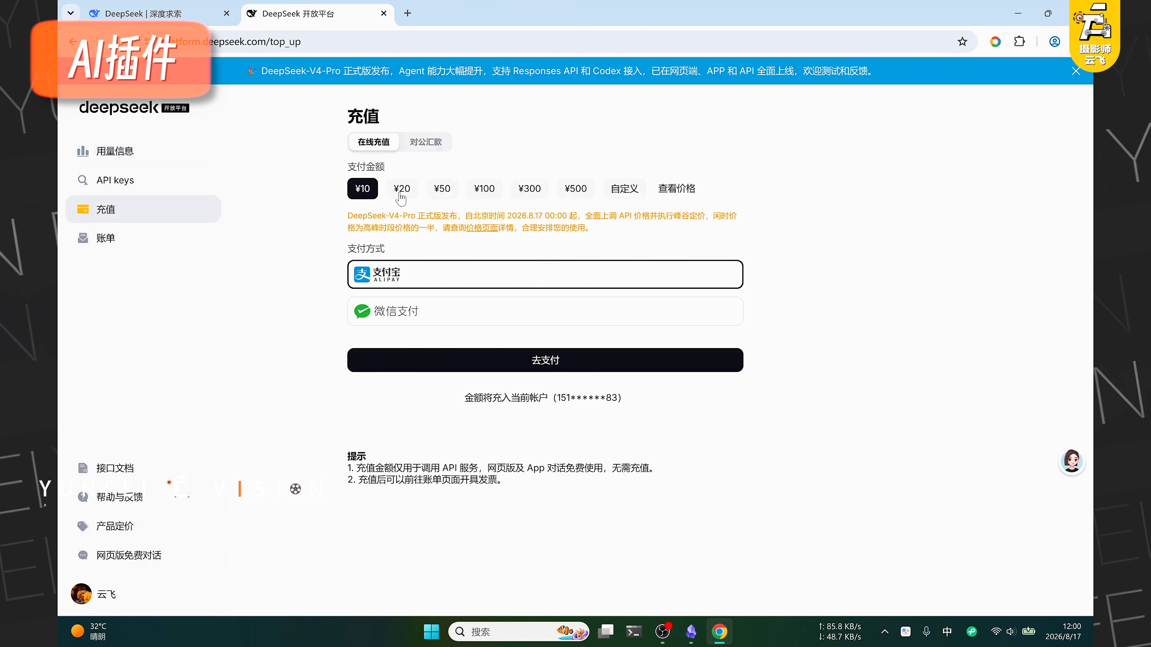
left_click(929, 232)
type("实验演示")
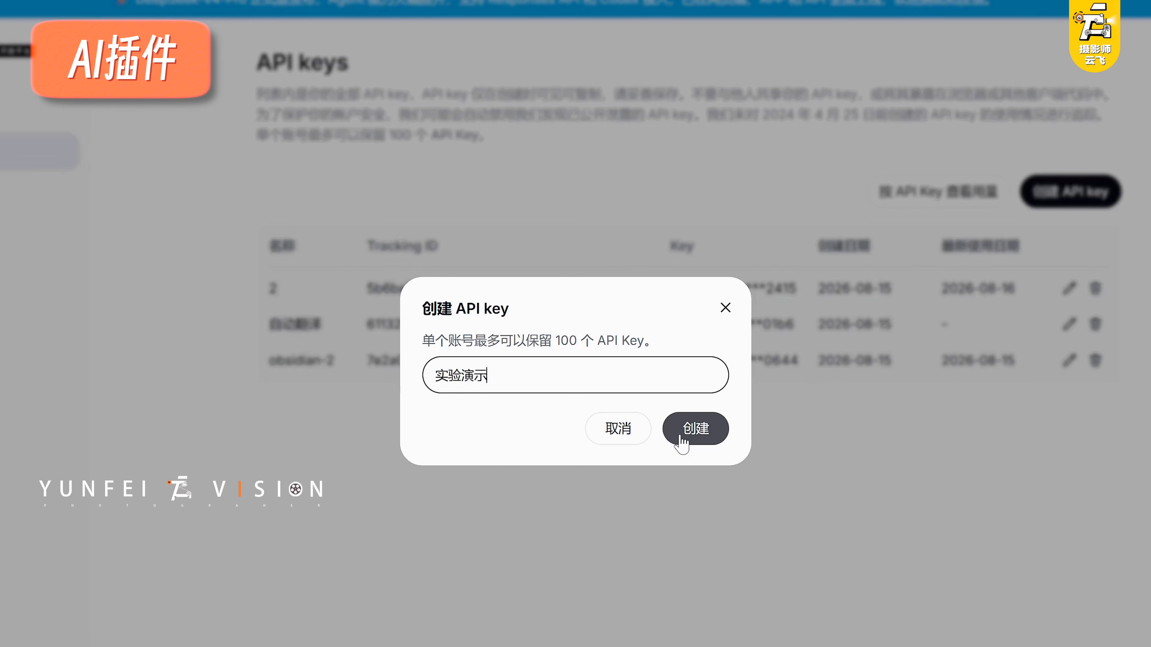
left_click(684, 430)
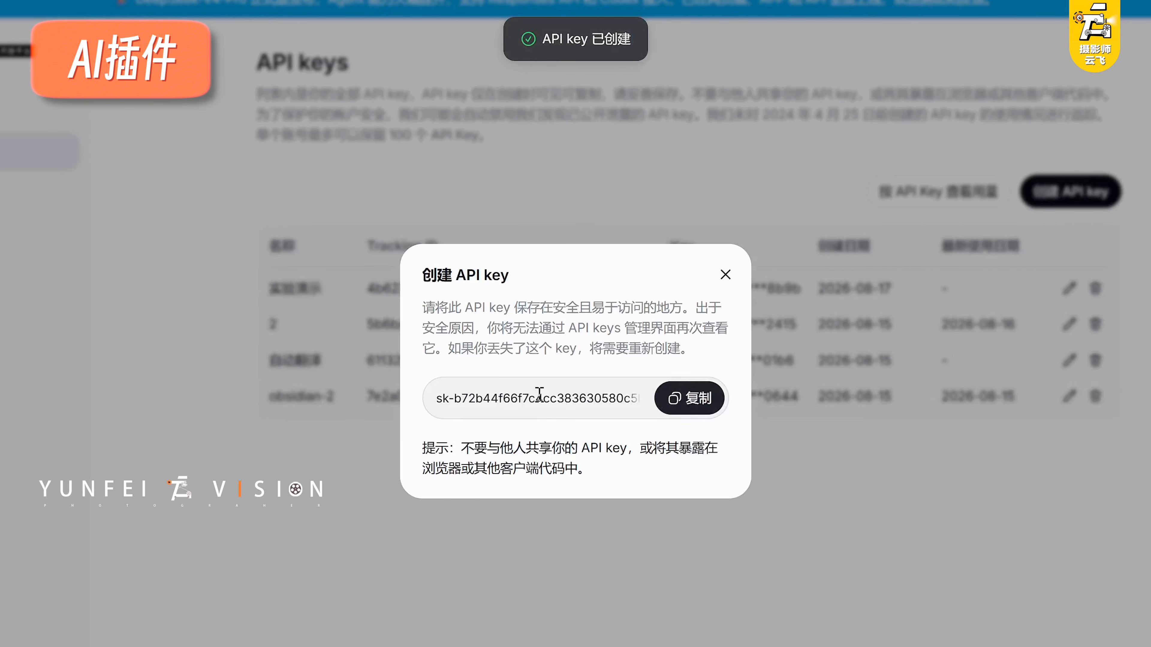
left_click(686, 398)
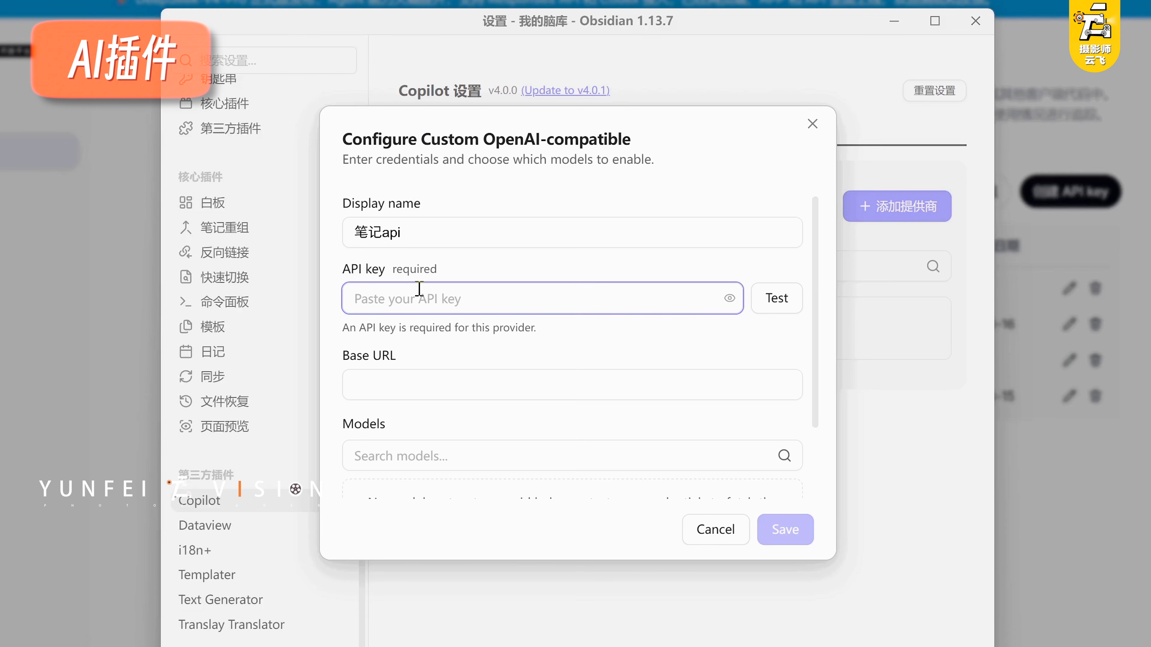
key("ctrl+v")
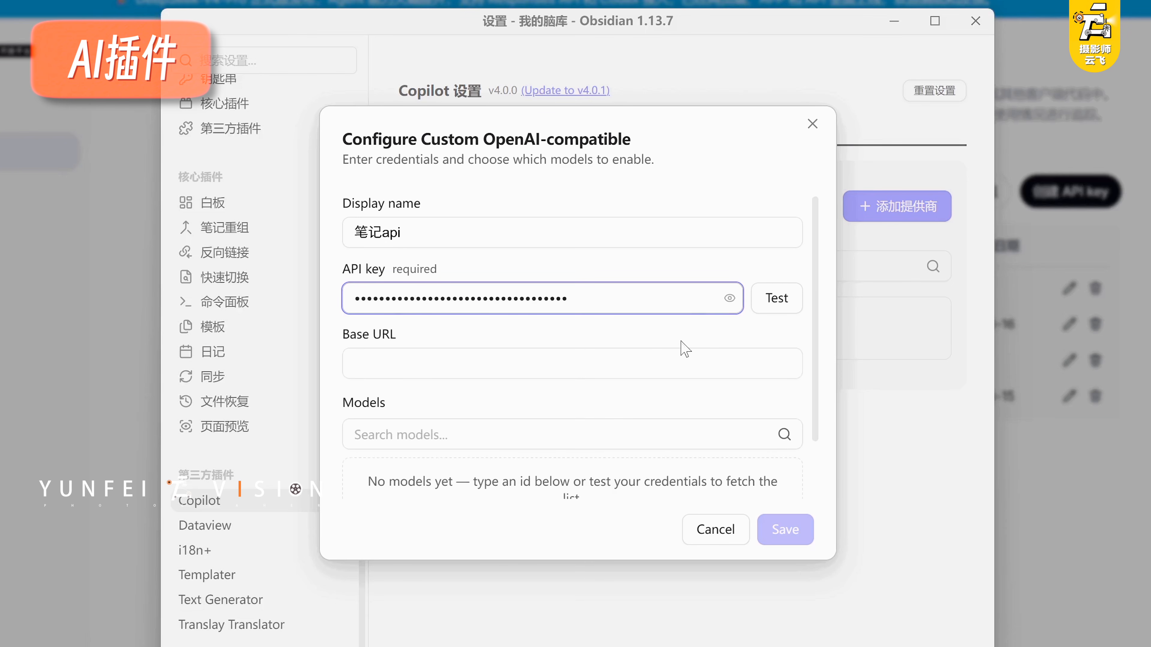
left_click(410, 373)
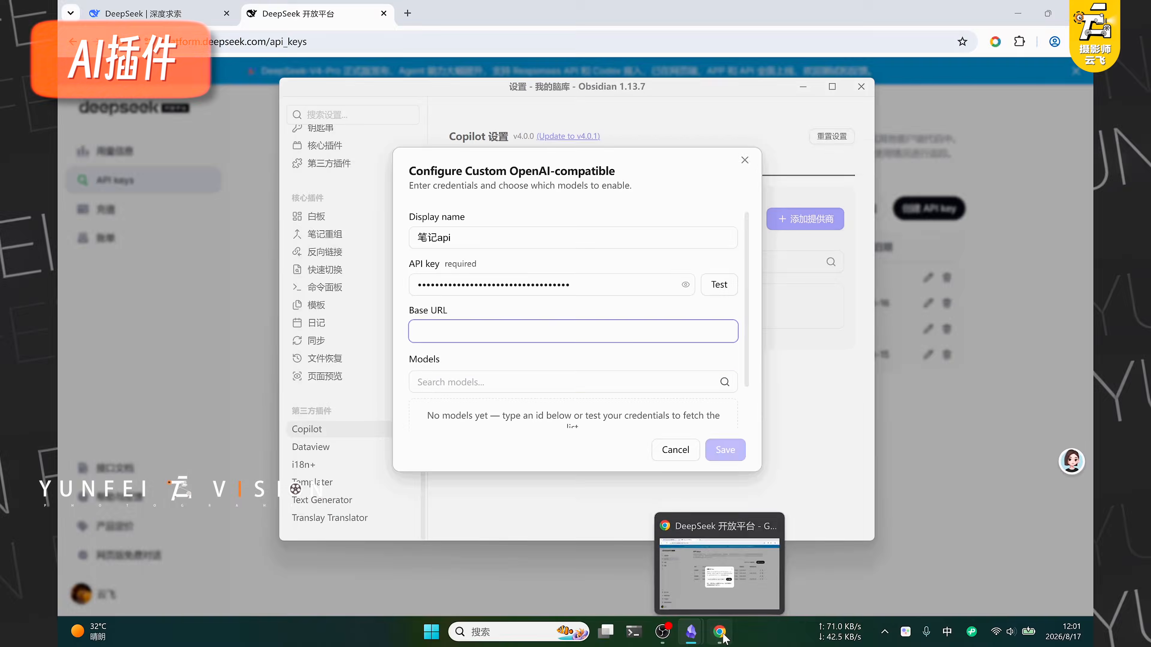
left_click(727, 558)
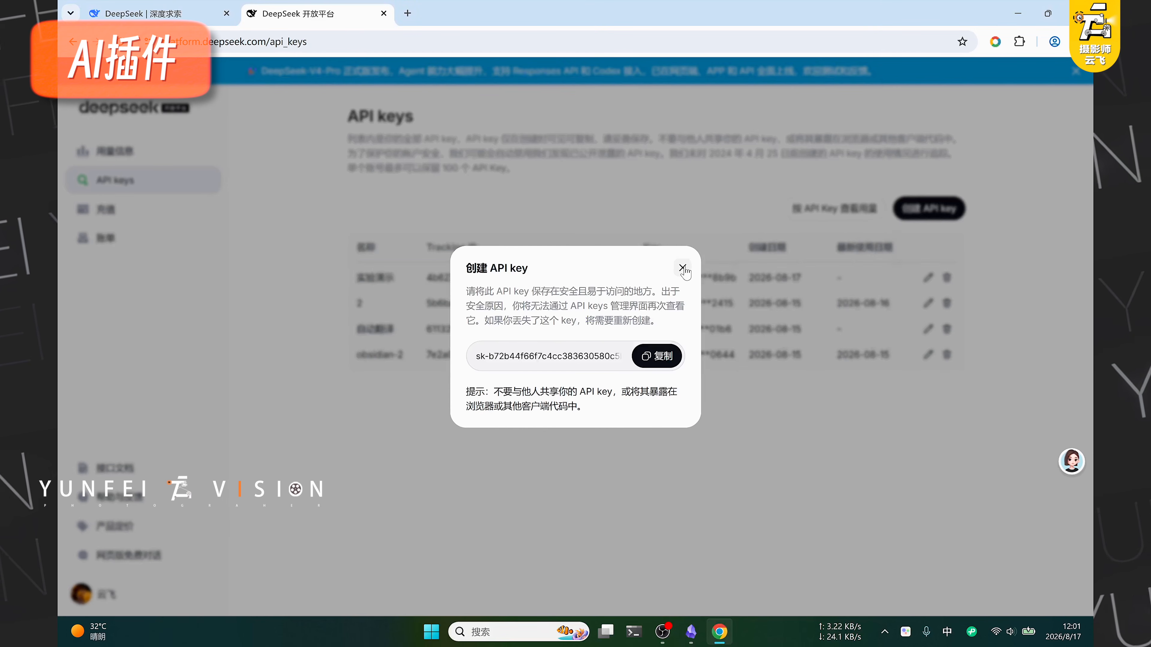
left_click(310, 413)
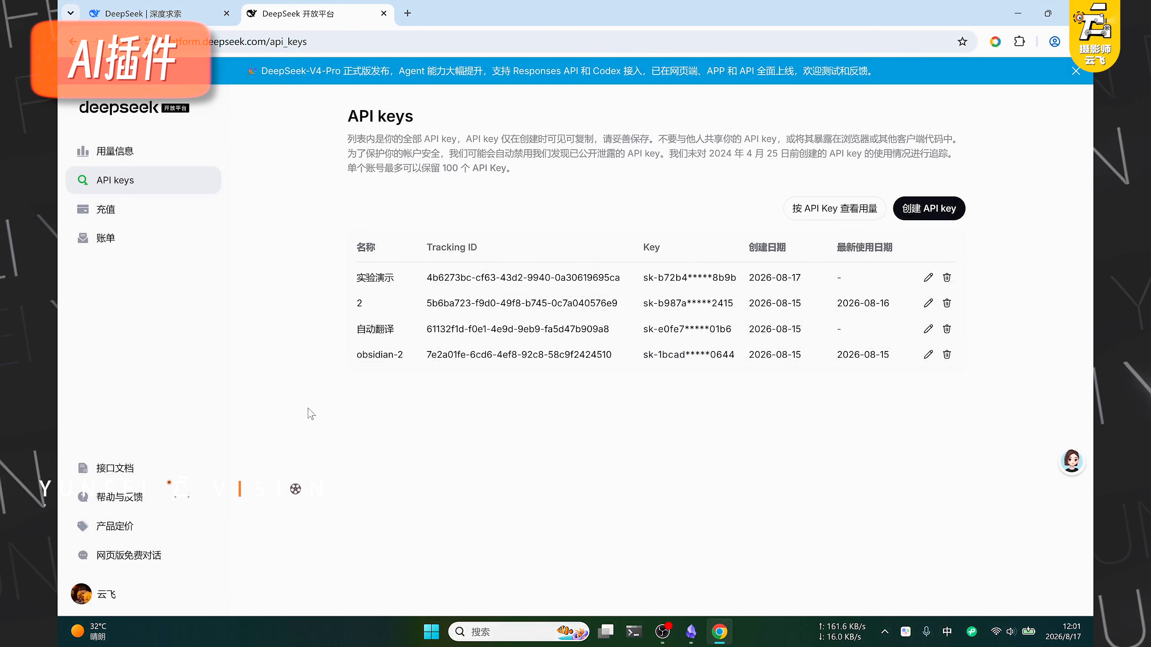
left_click(150, 470)
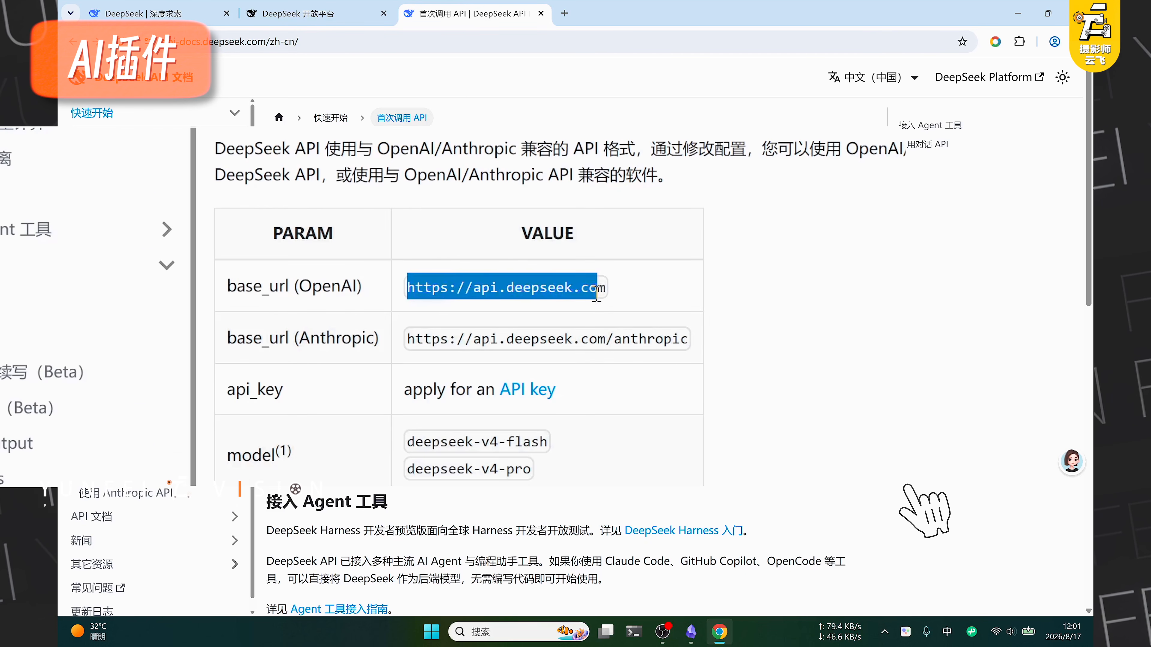
left_click_drag(395, 294, 527, 294)
key("ctrl+c")
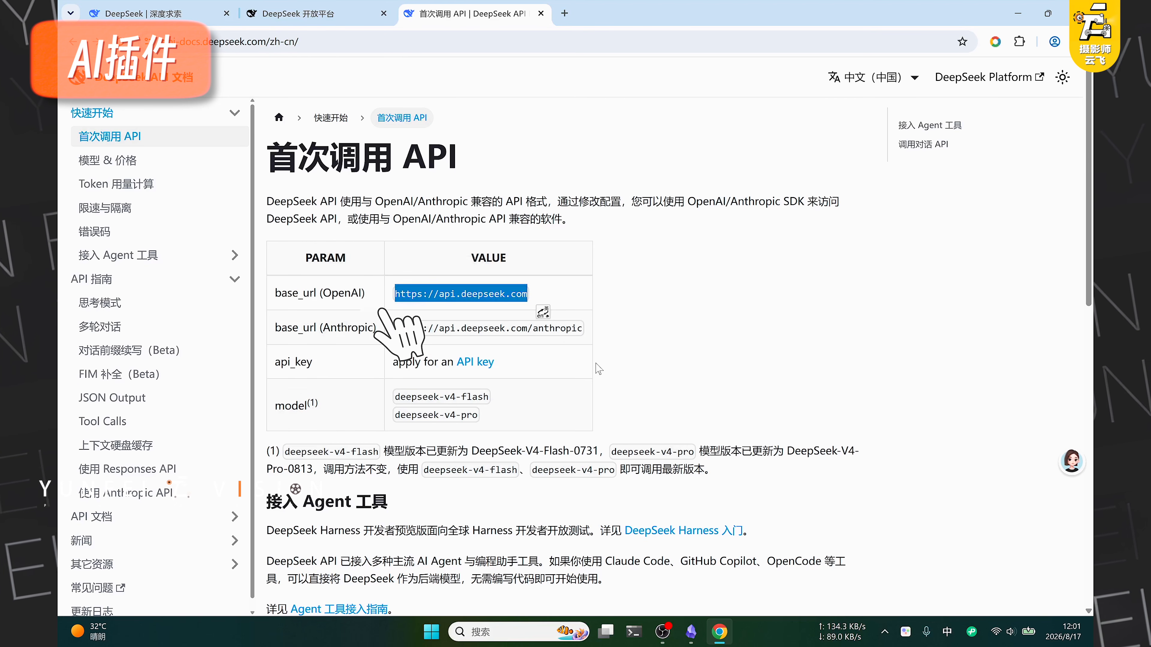
mouse_move(691, 631)
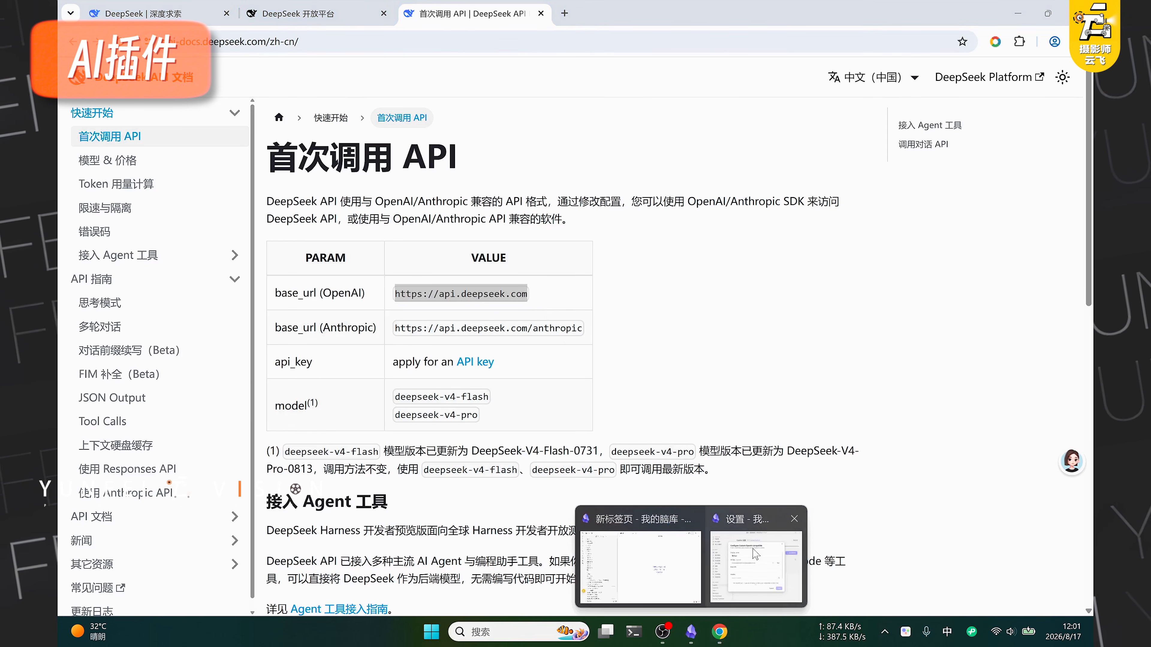
left_click(755, 554)
left_click(461, 331)
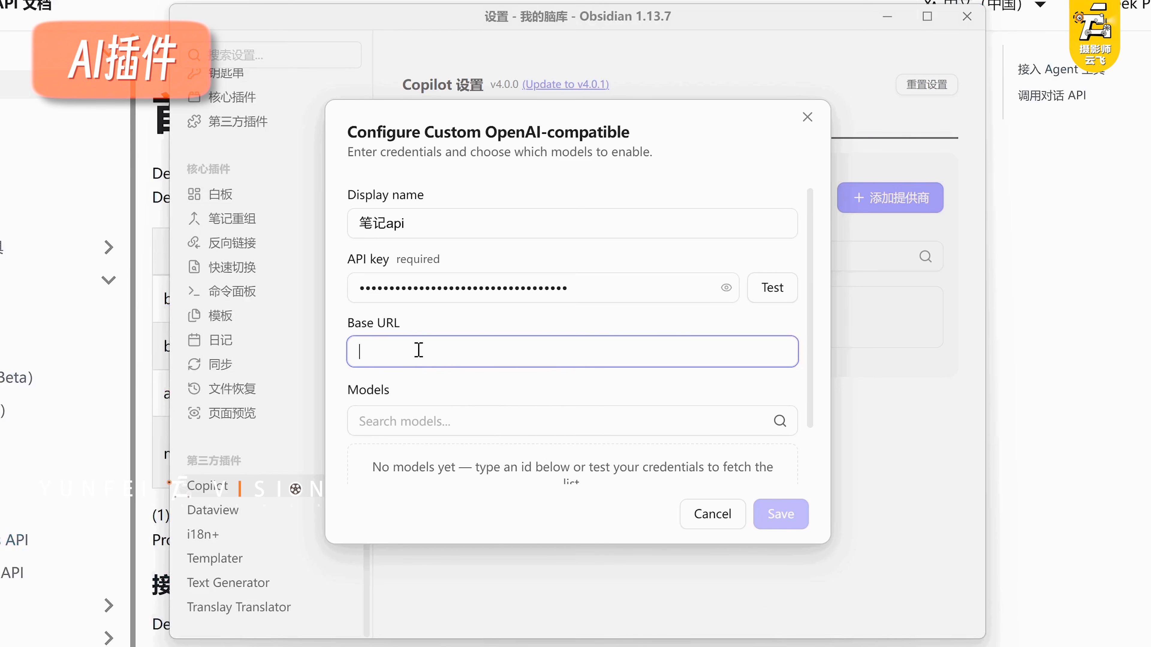
key("ctrl+v")
Enable the deepseek-v4-flash model for the custom provider and save the configuration
scroll(563, 424, "down", 1)
left_click(379, 400)
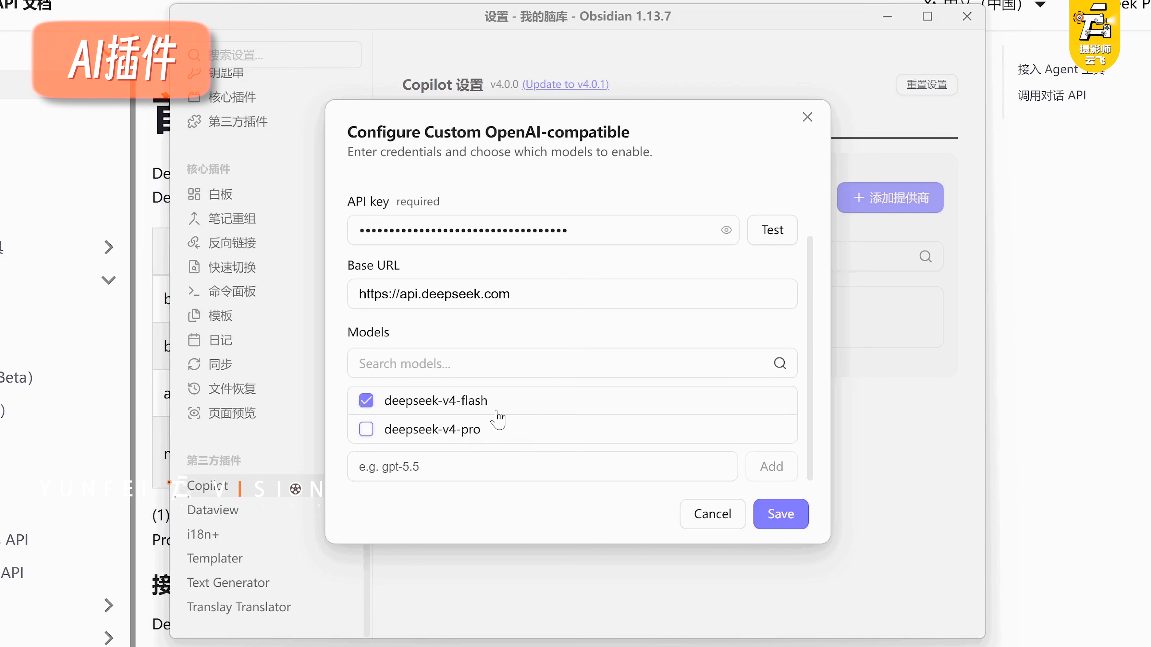
left_click(786, 517)
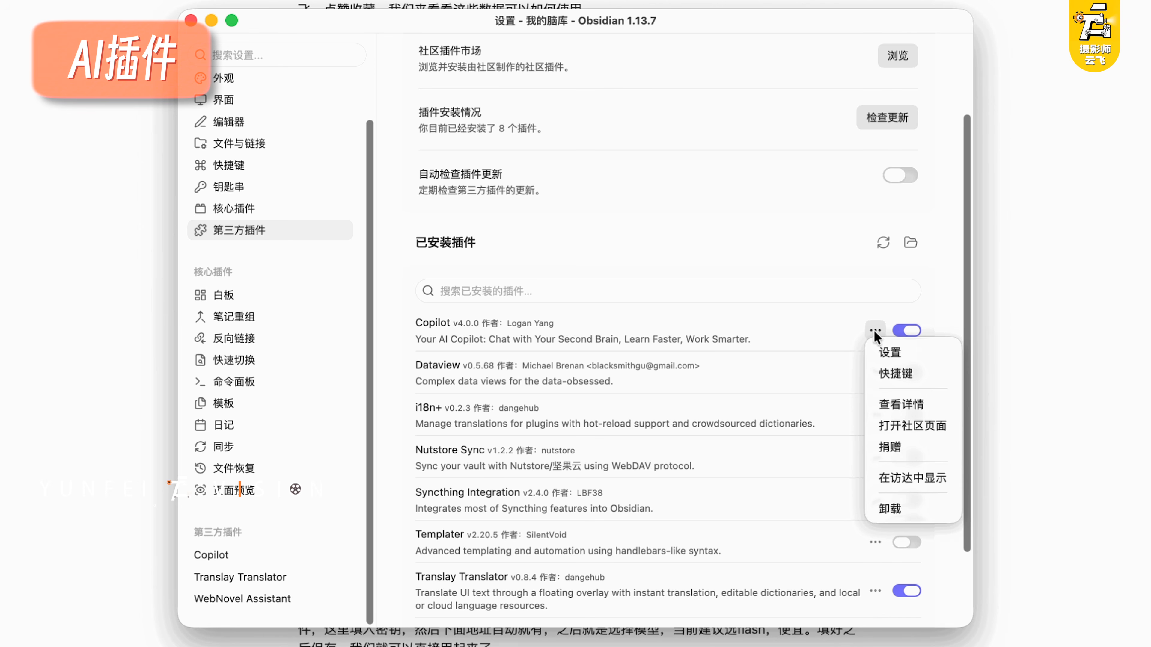
Open the Copilot plugin's hotkey settings, read through all its assignable commands and close the settings
left_click(908, 364)
scroll(674, 305, "down", 15)
scroll(672, 331, "down", 3)
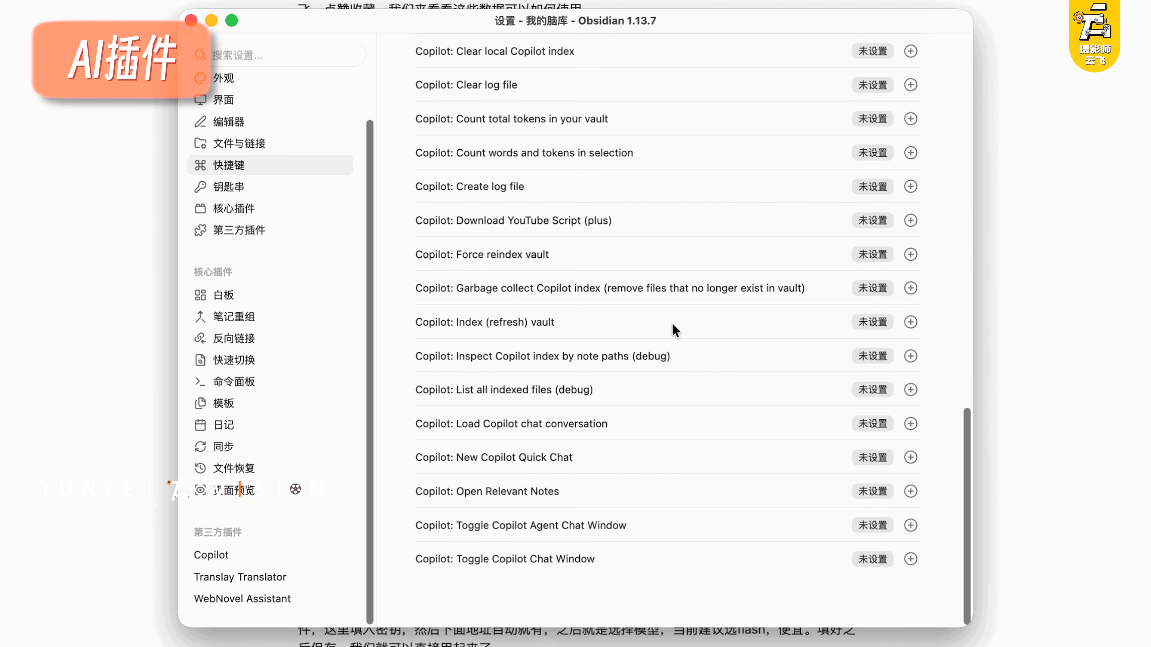
scroll(672, 327, "up", 20)
scroll(672, 317, "down", 1)
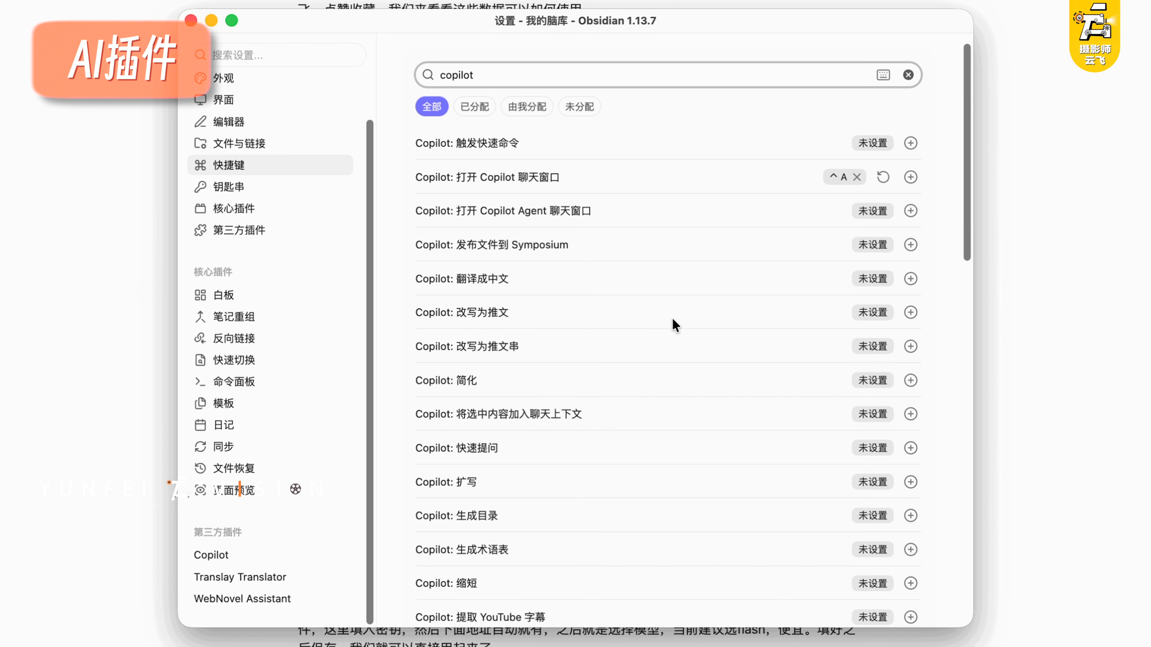
scroll(552, 397, "down", 2)
scroll(552, 399, "down", 15)
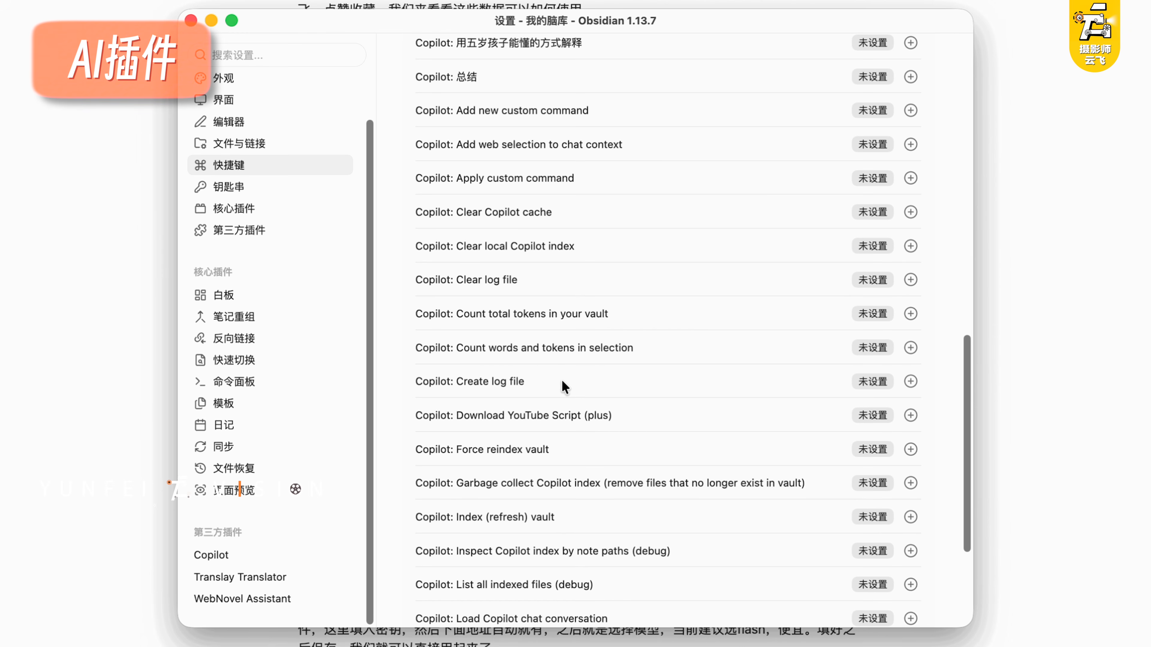
scroll(562, 376, "up", 20)
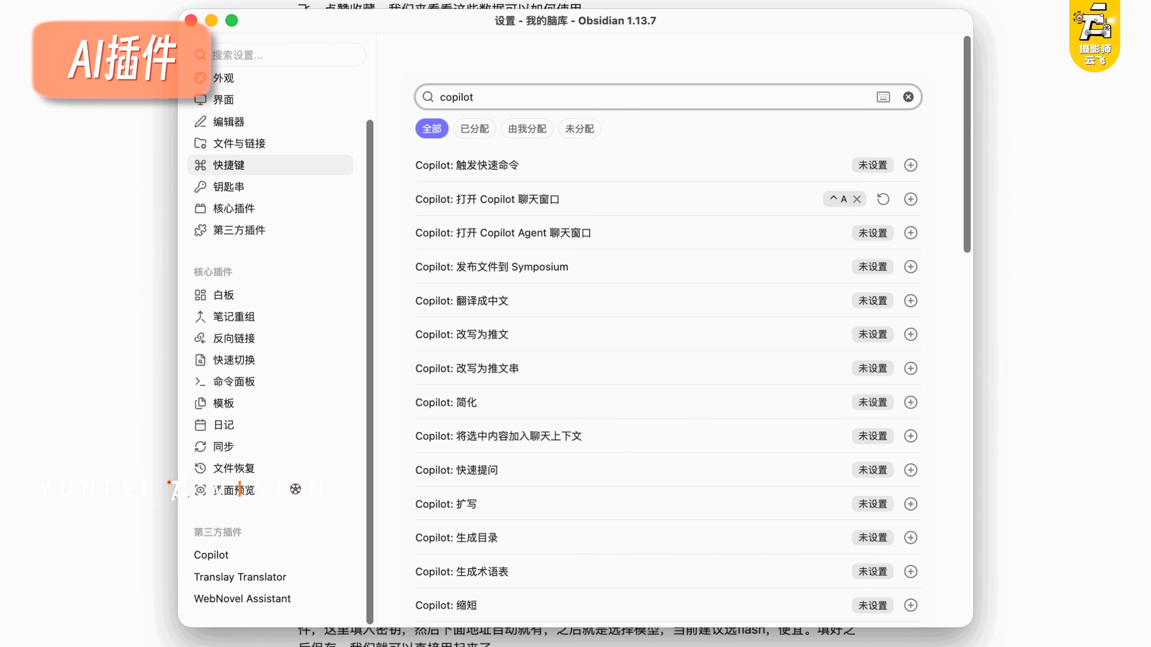
key("Escape")
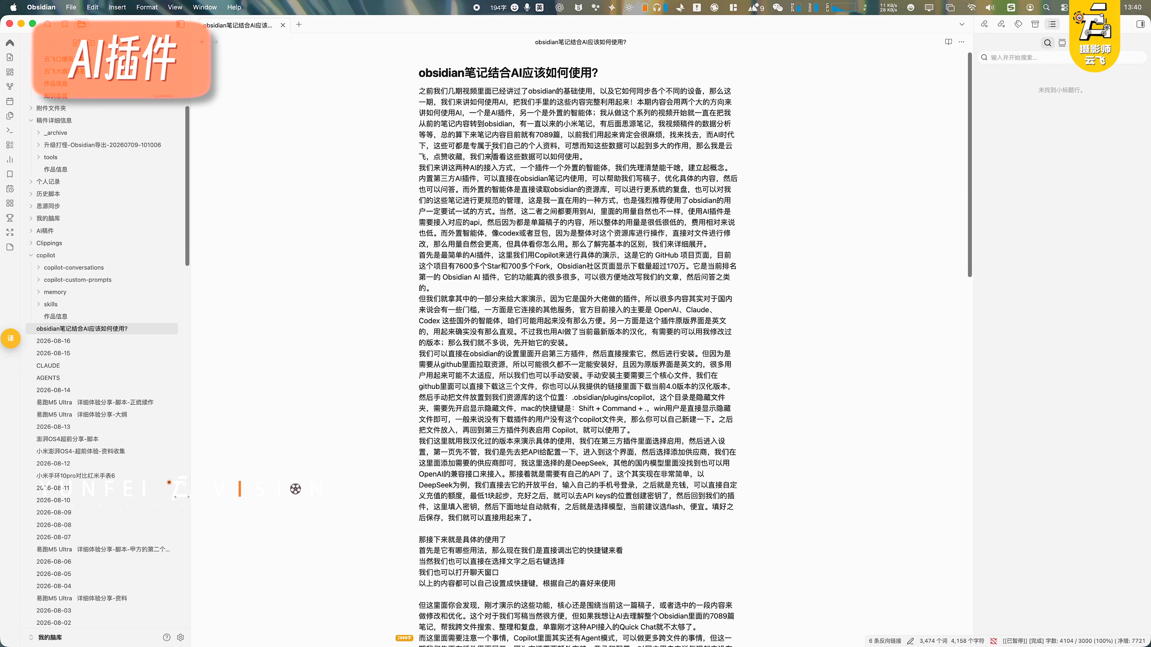
Open the Copilot chat window beside the note, look through the previous conversation and widen the chat pane
key("super+shift+c")
scroll(1087, 281, "down", 1)
scroll(1069, 210, "up", 1)
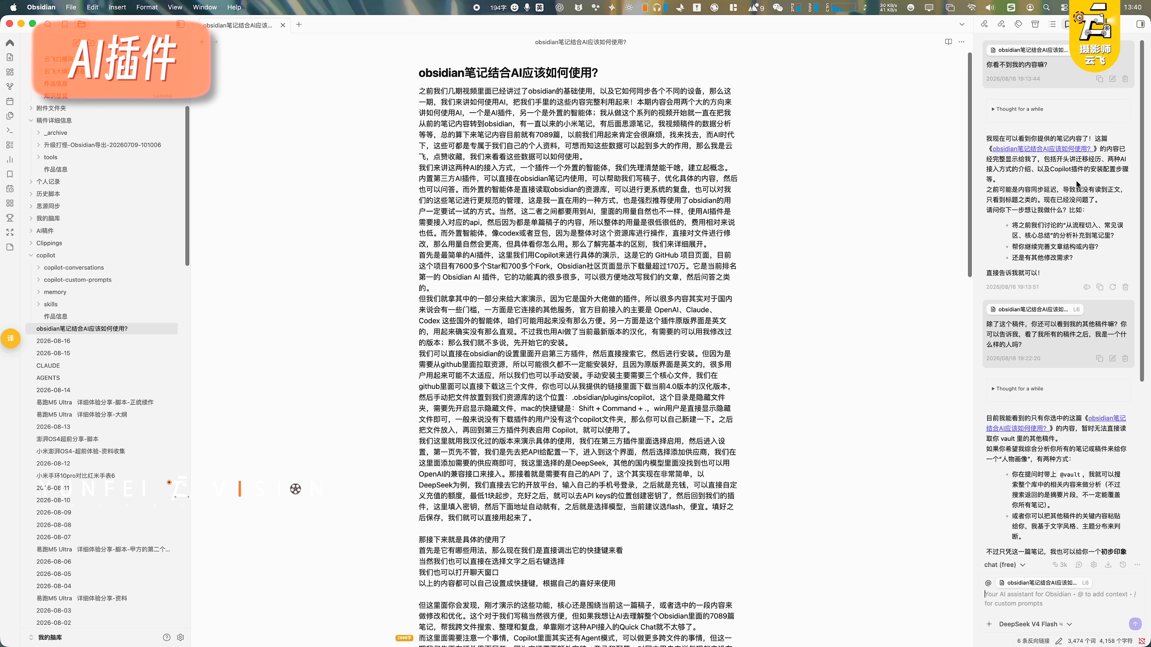
scroll(1078, 185, "down", 10)
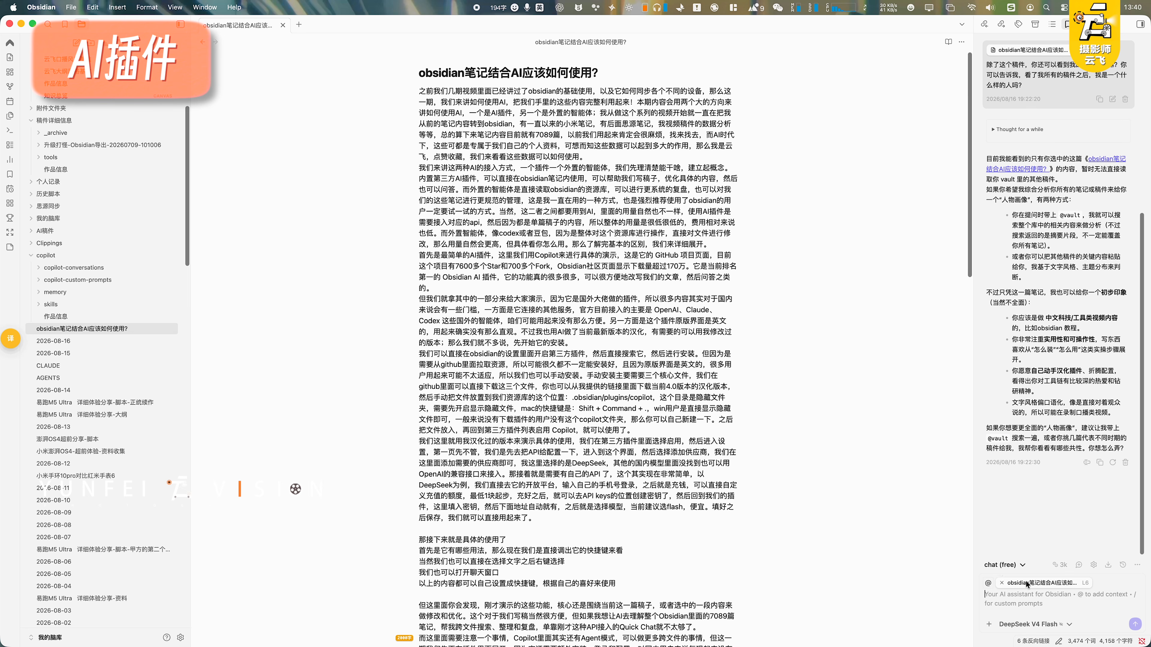
left_click_drag(973, 463, 772, 448)
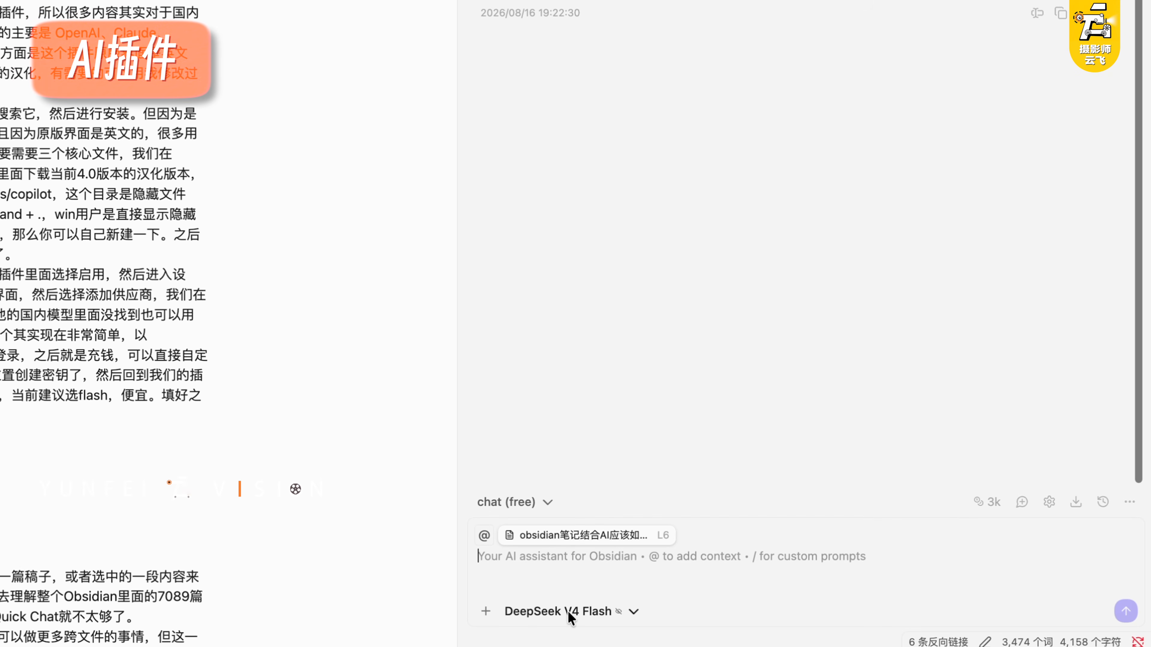
Ask Copilot, using DeepSeek V4 Flash with the current note as context, "你可以看一下我们的开头，这些数据都是对的吗？"
left_click(609, 613)
left_click(688, 607)
type("你可以看")
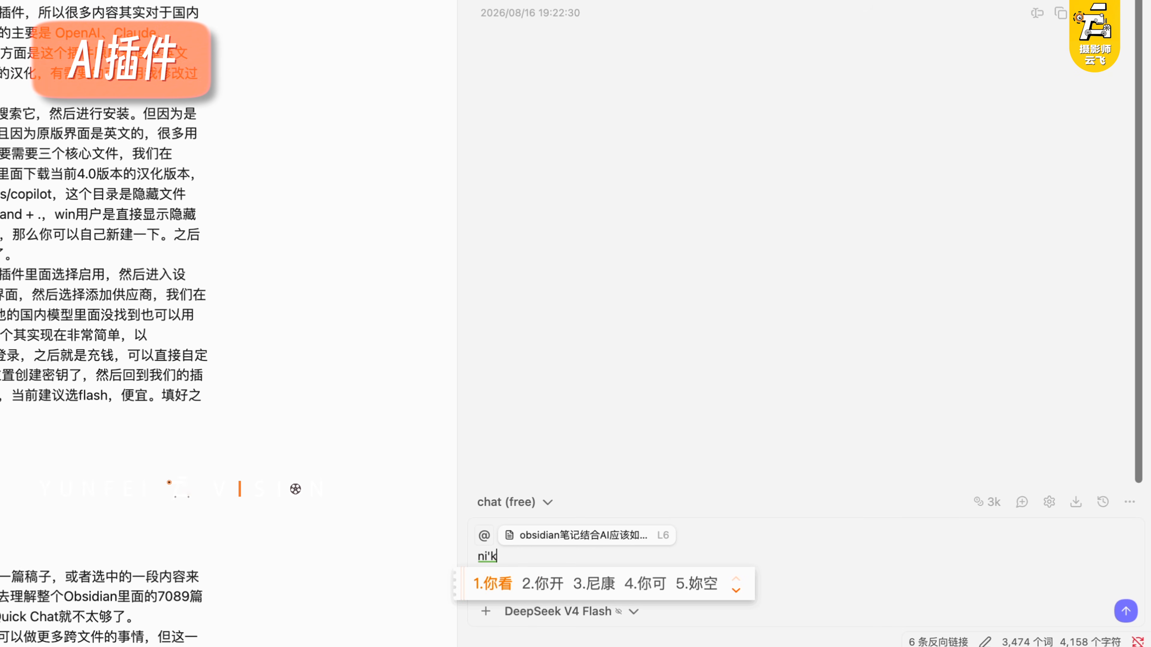
type("一下我们的e")
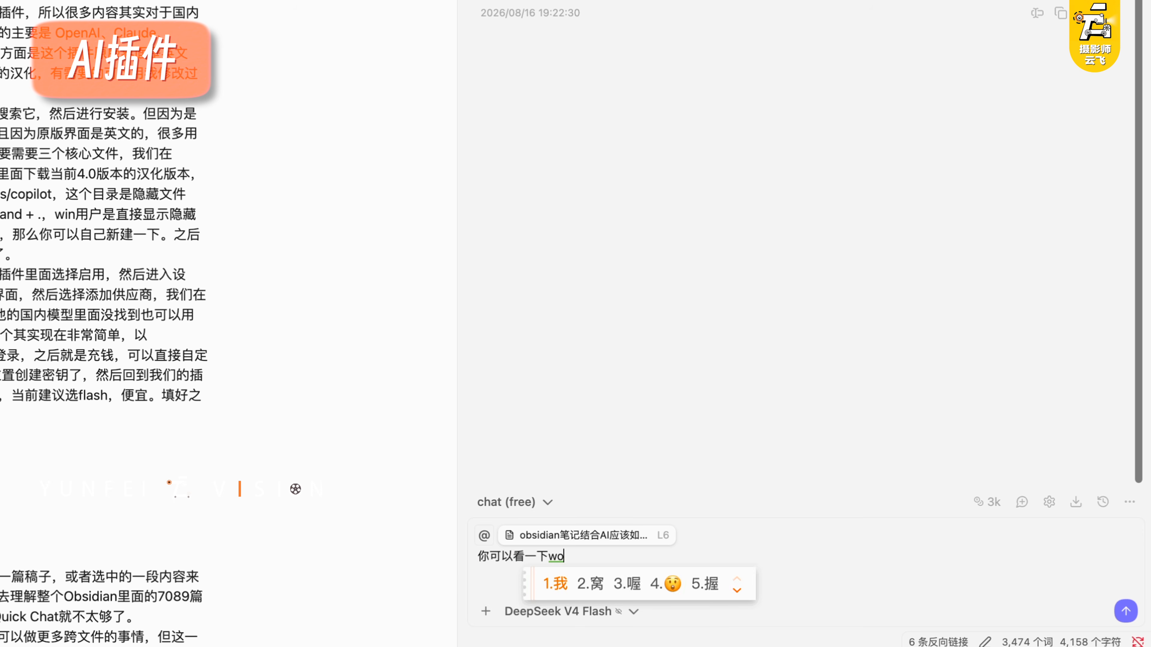
type("kaitou")
key("space")
type("kaitou")
key("space")
type(",zhexie")
key("space")
type("shuju")
key("space")
type("d")
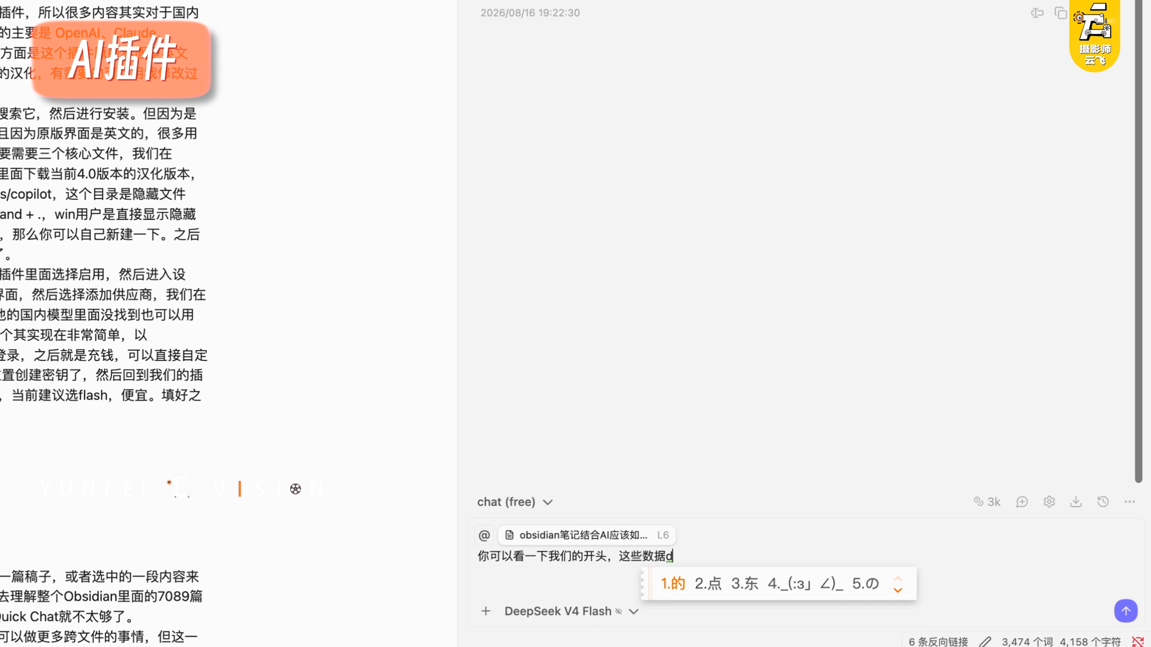
type("oushu")
key("space")
type("dui")
key("space")
type("de")
key("space")
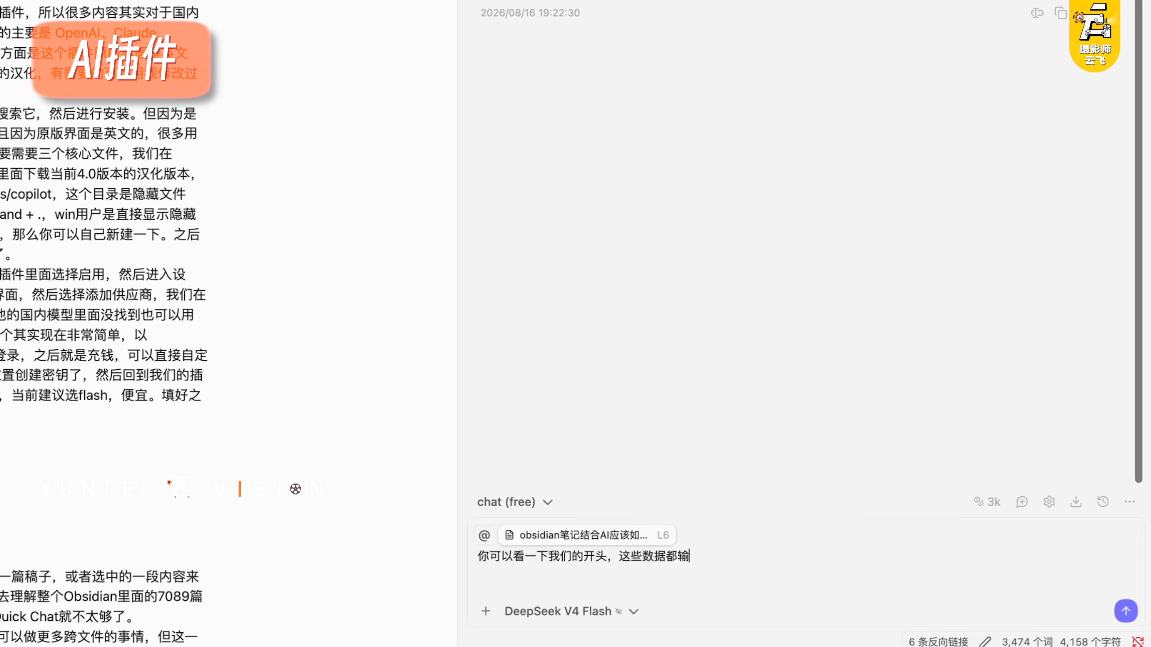
type("shi")
key("space")
type("duide")
key("space")
type("ma")
key("space")
type("?")
key("Return")
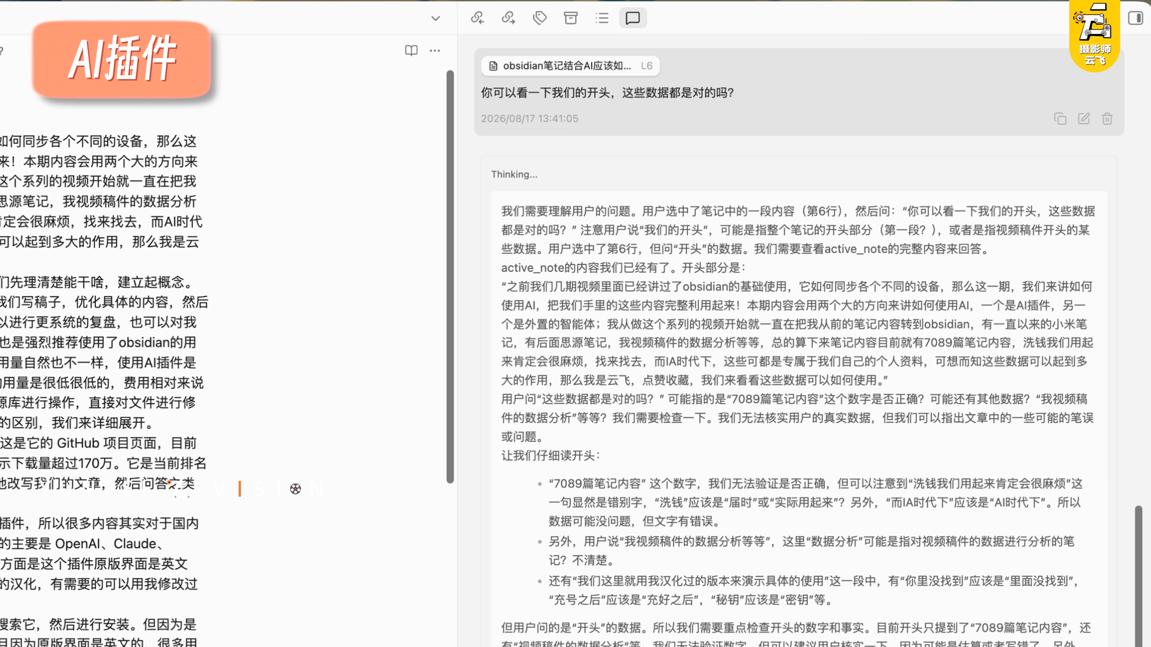
Read through Copilot's reply about the data and wording in the note's opening
scroll(668, 643, "down", 3)
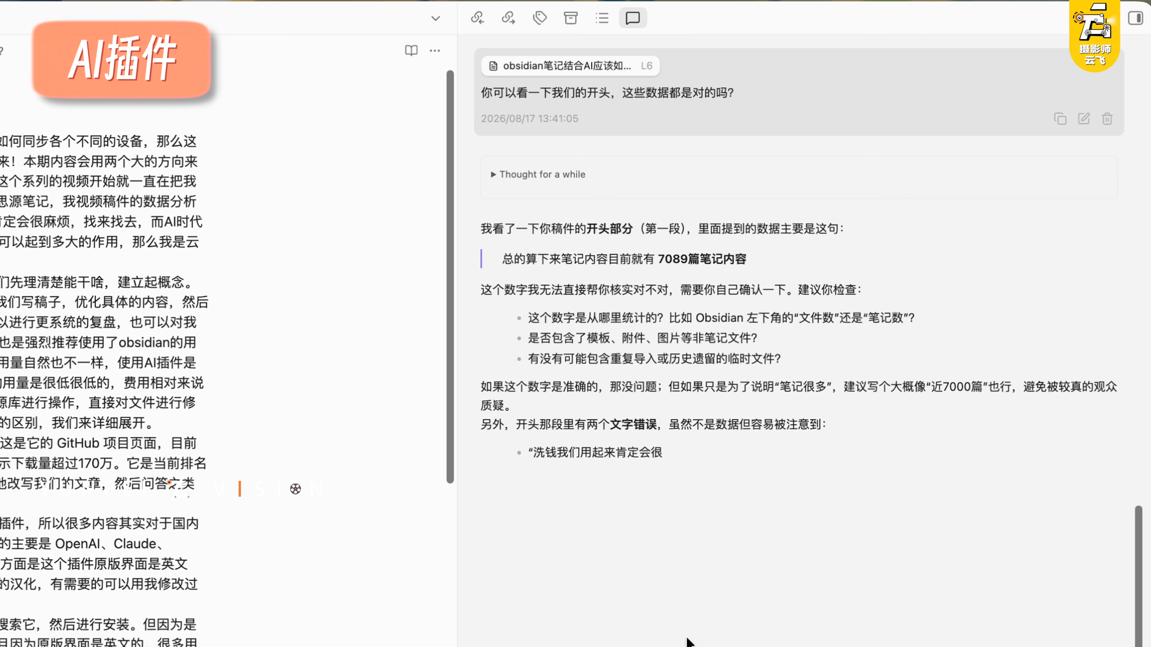
left_click_drag(504, 290, 1106, 646)
left_click(849, 570)
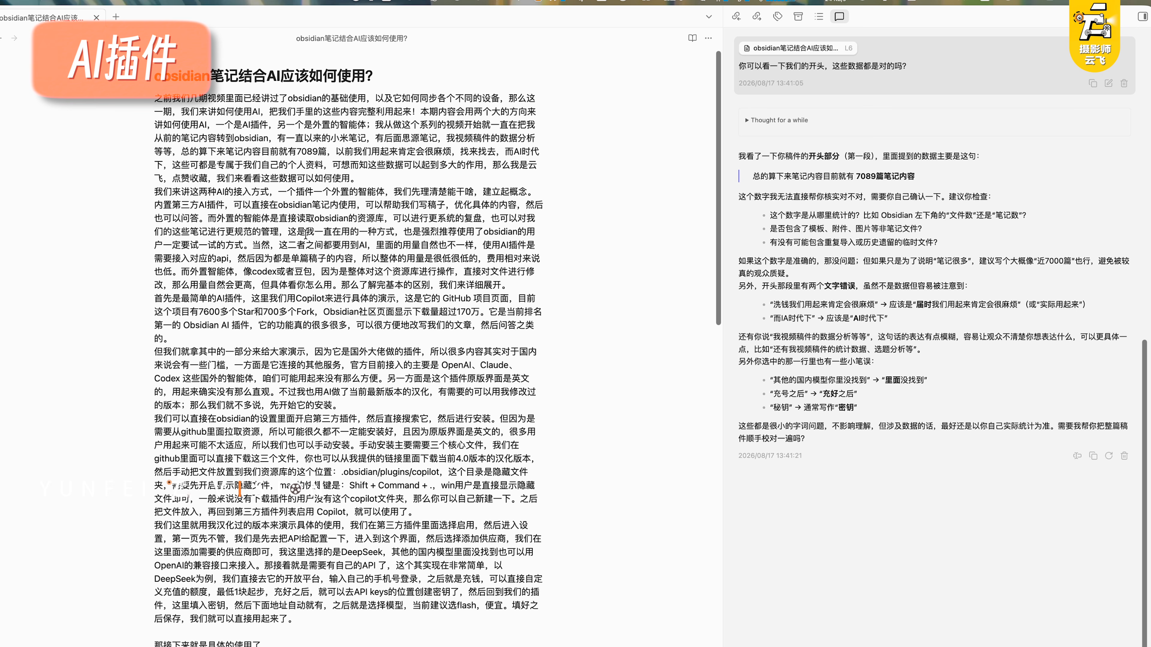
left_click_drag(771, 196, 908, 428)
left_click(887, 317)
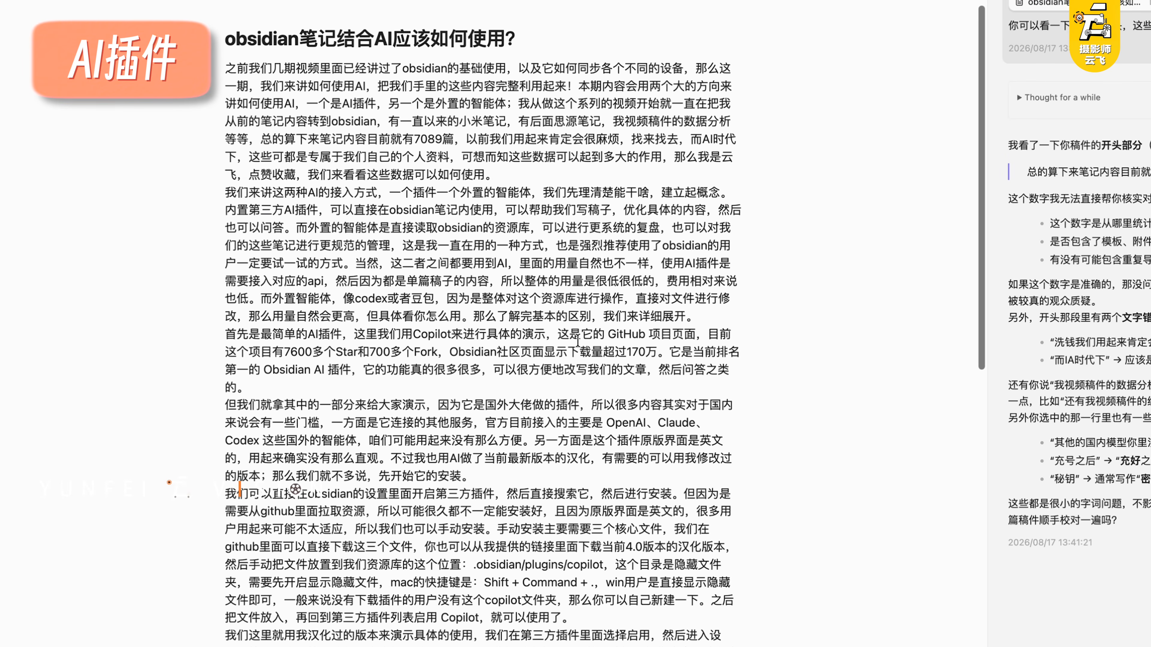
Run Copilot's 修正语法和拼写 command on the note's whole opening paragraph, from 之前我们几期视频 to 可以如何使用。
left_click_drag(497, 174, 377, 122)
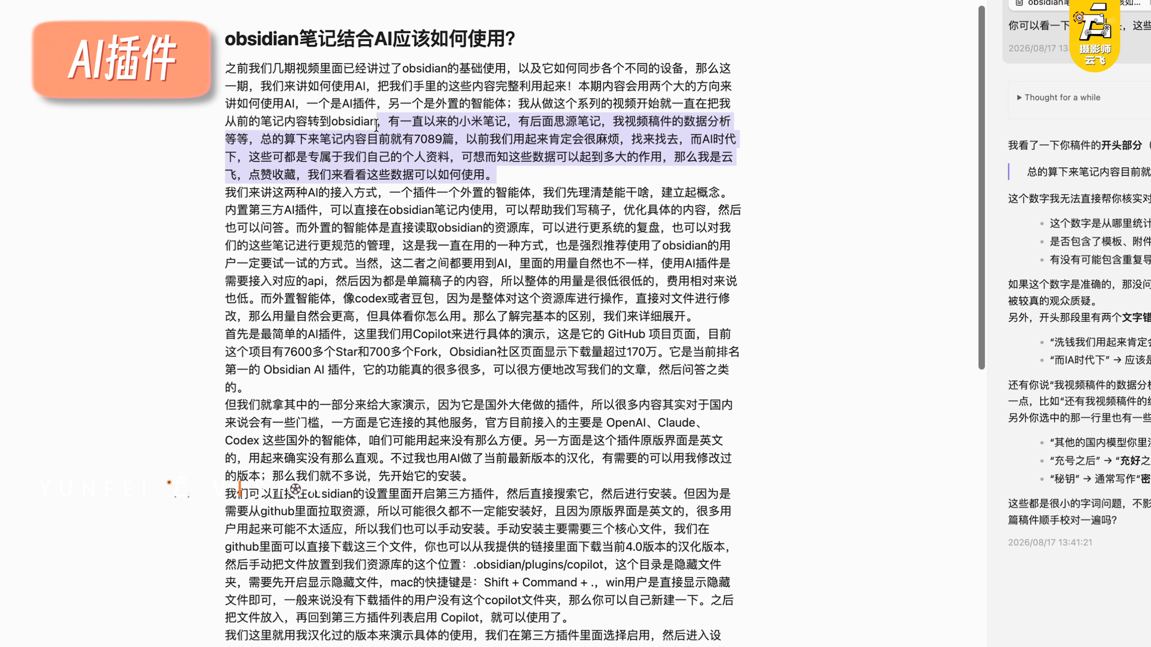
left_click(502, 159)
left_click_drag(498, 176, 220, 63)
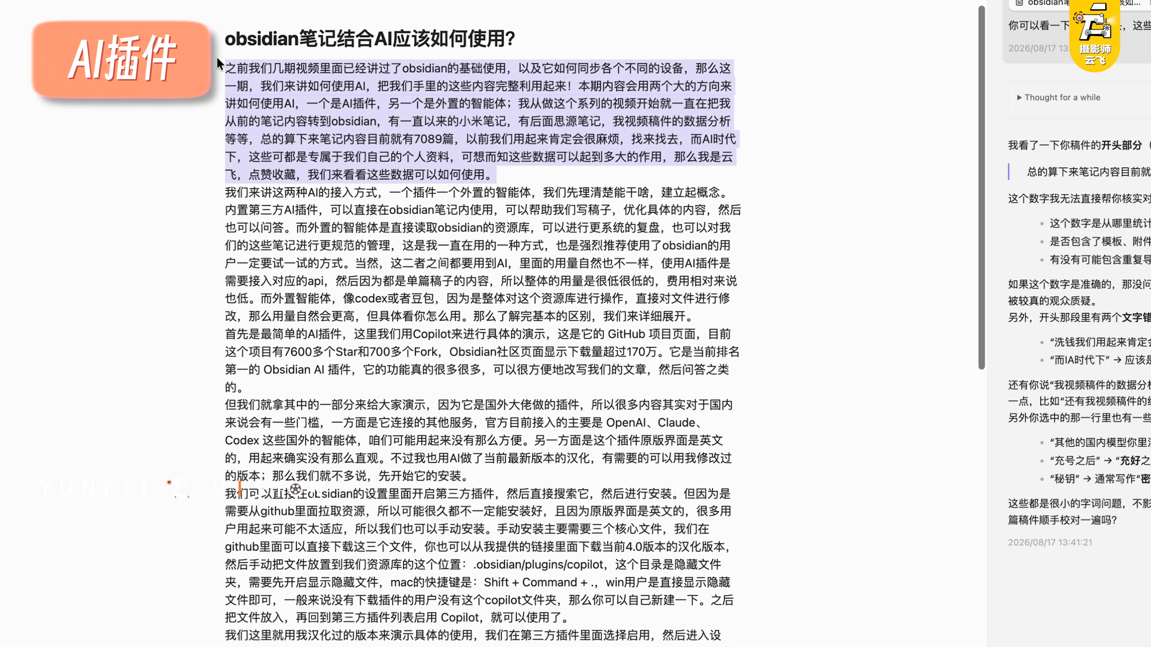
right_click(447, 110)
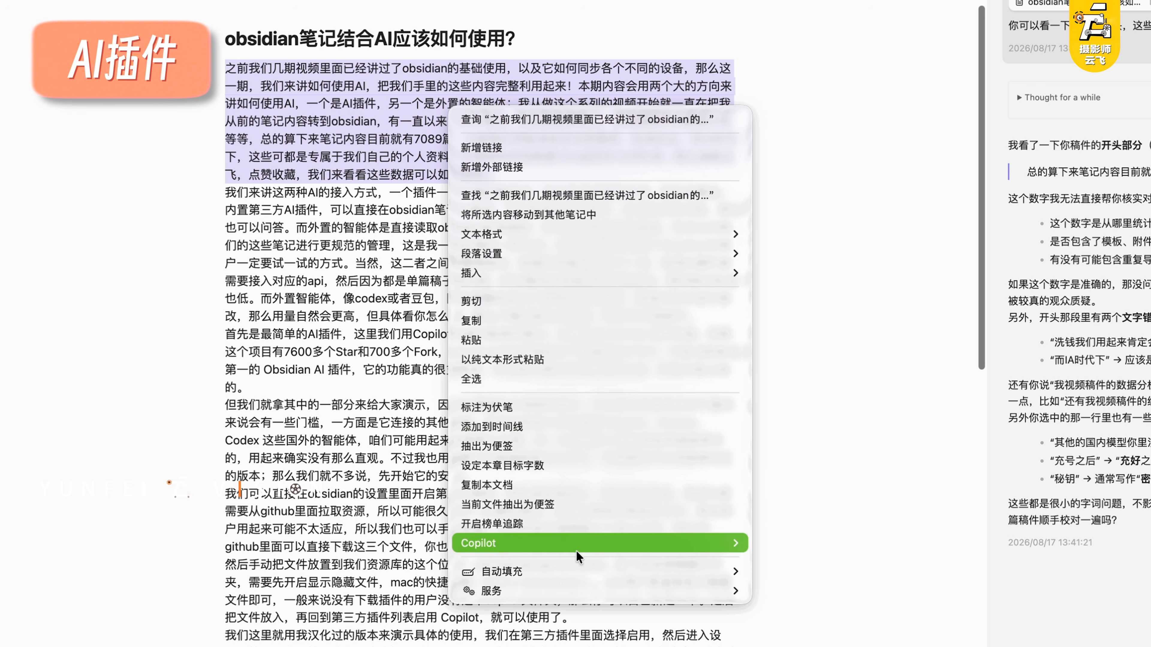
mouse_move(568, 545)
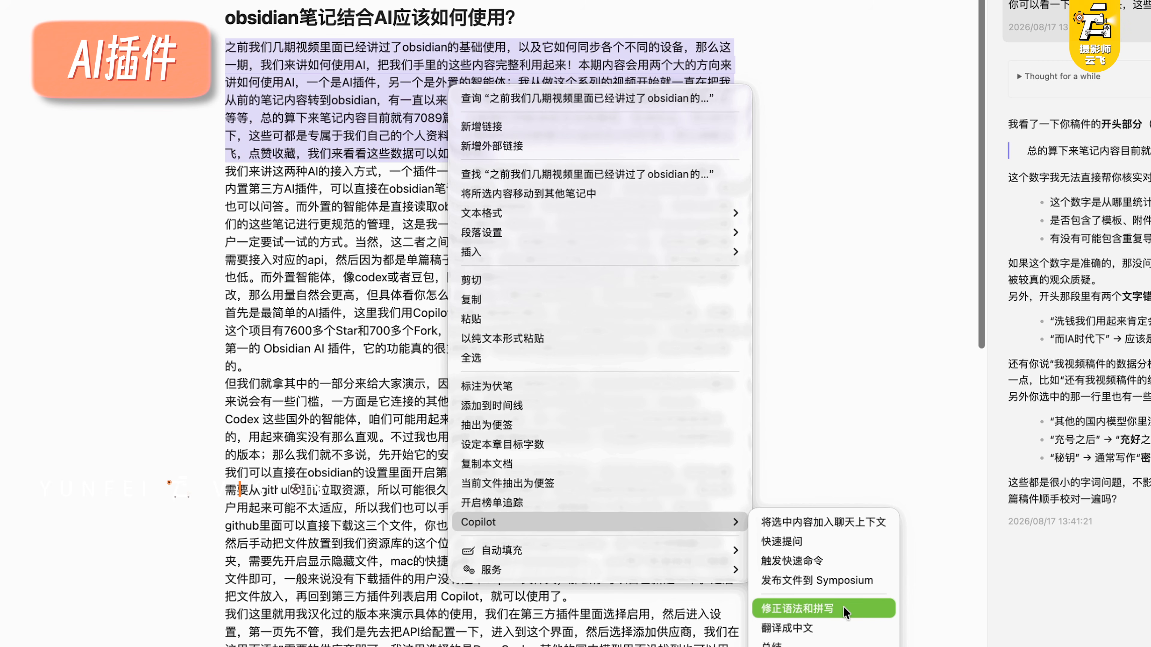
left_click(843, 606)
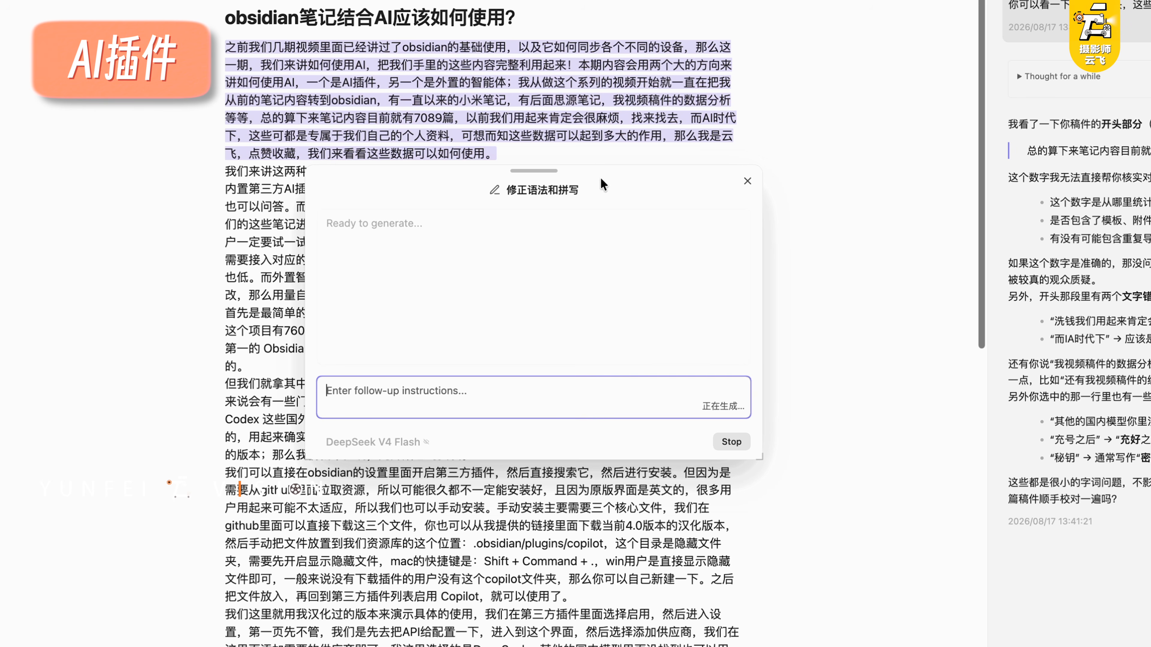
Move the correction window clear of the selected paragraph, compare the two texts and replace the original with the corrected version
left_click_drag(569, 177, 792, 186)
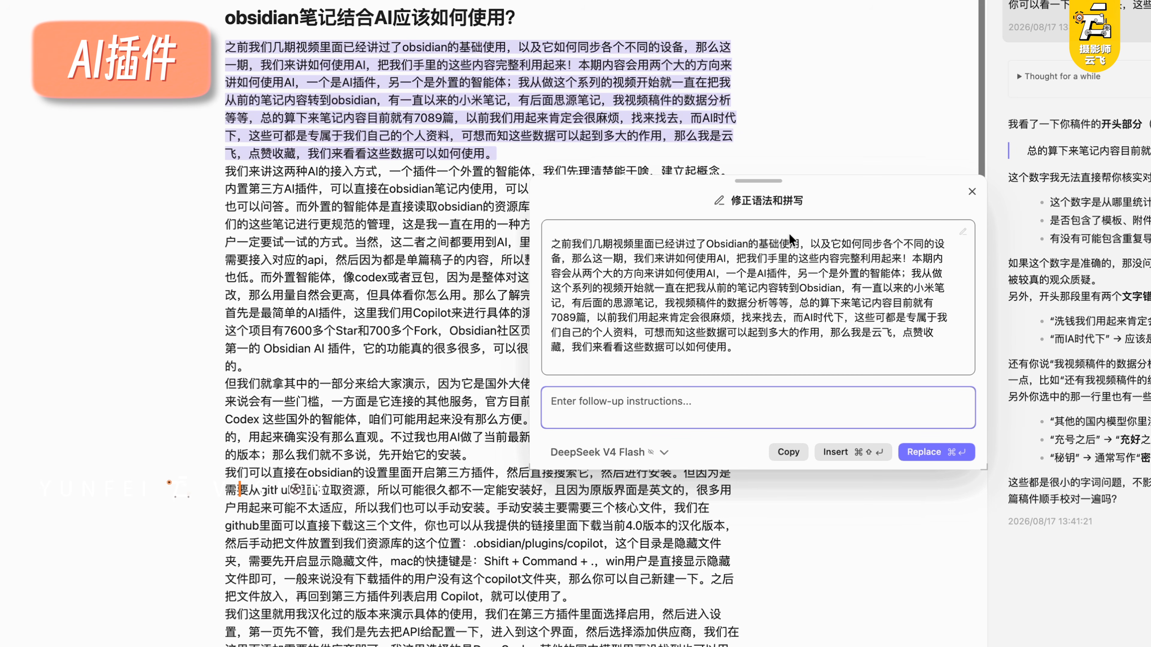
left_click(742, 353)
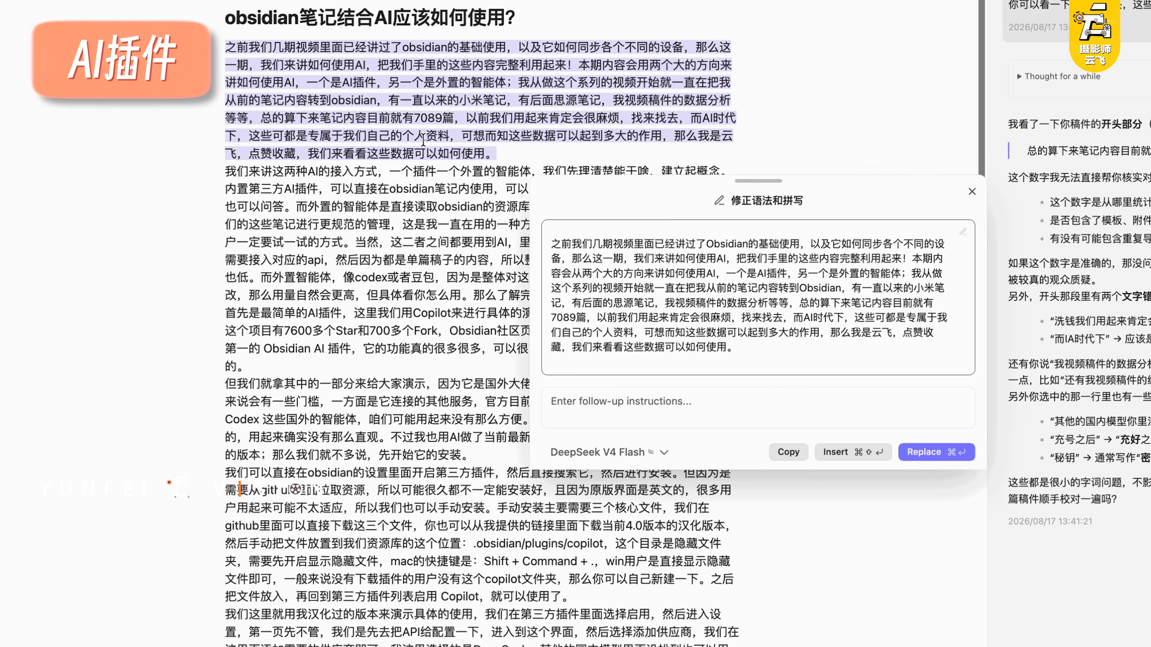
left_click(941, 455)
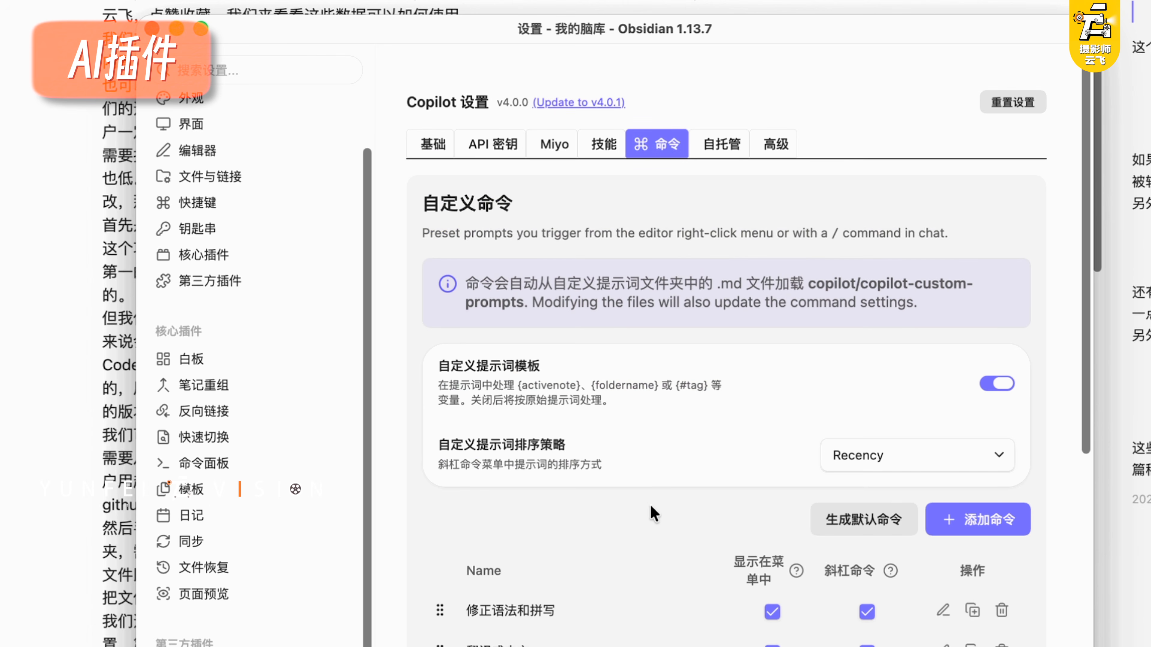
Look through the preset commands in Copilot's custom command settings, including their context menu and slash command options
scroll(649, 504, "down", 7)
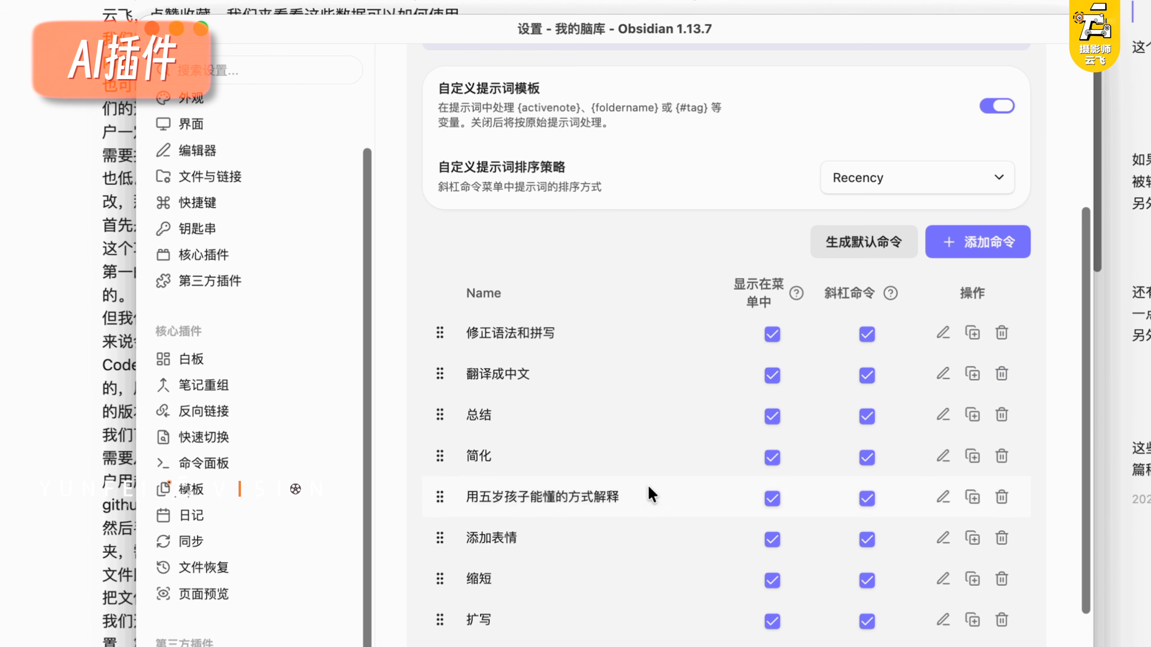
scroll(650, 490, "down", 3)
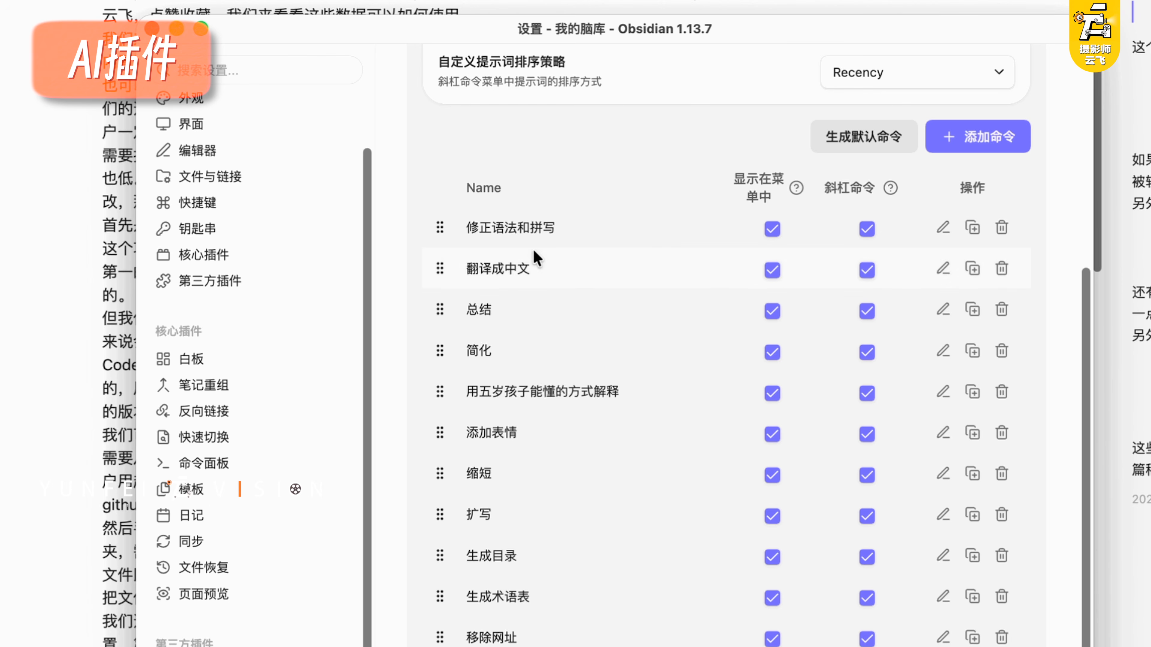
scroll(531, 399, "down", 4)
scroll(567, 377, "up", 12)
scroll(570, 376, "down", 11)
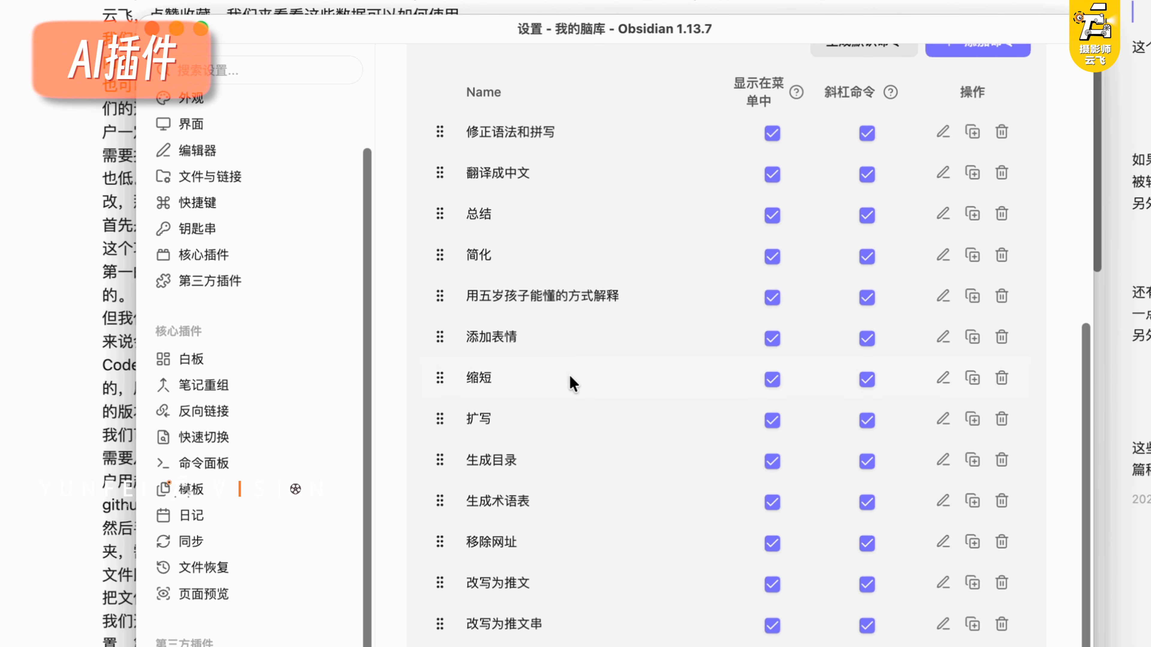
scroll(582, 371, "up", 2)
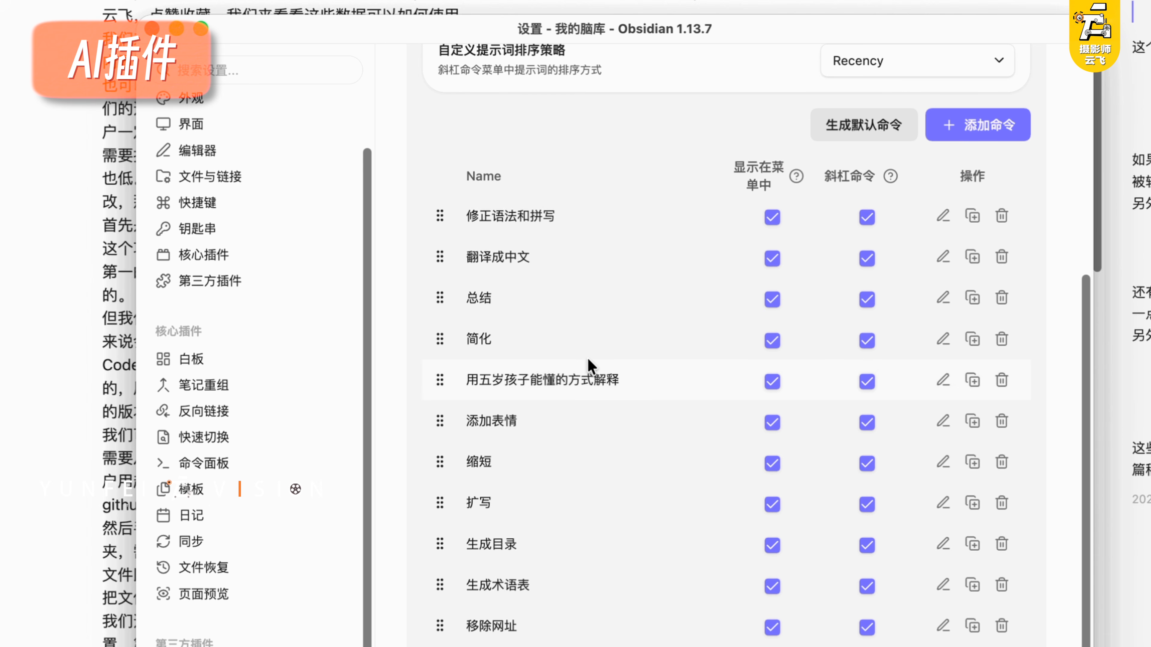
scroll(589, 365, "up", 10)
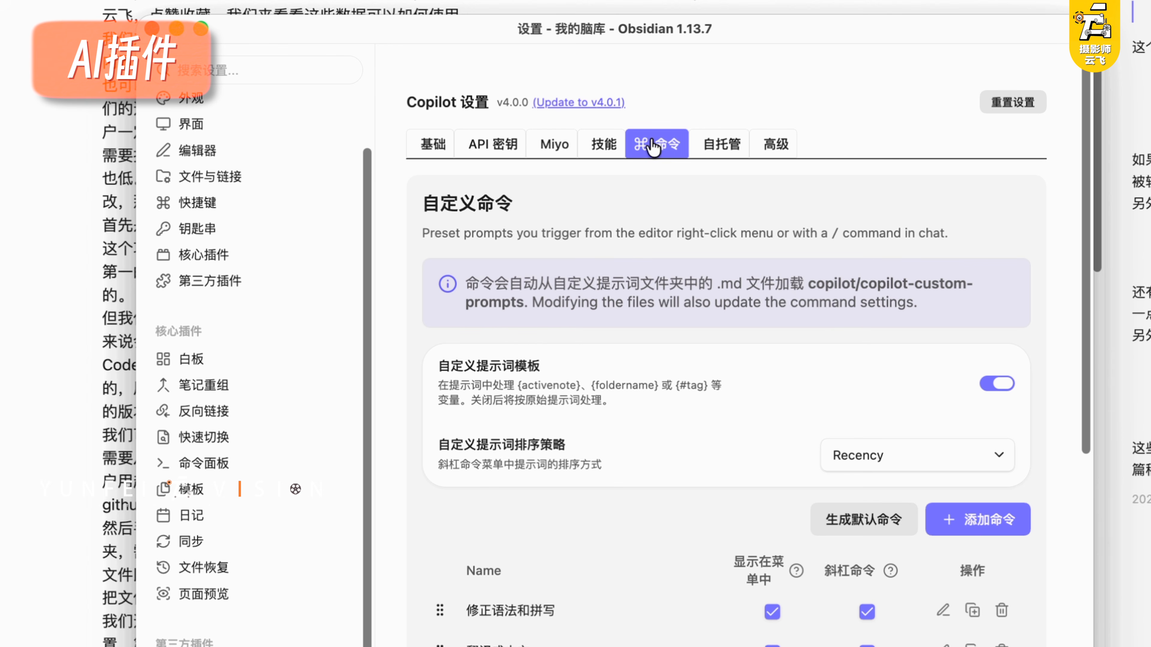
scroll(607, 454, "down", 12)
scroll(619, 470, "up", 6)
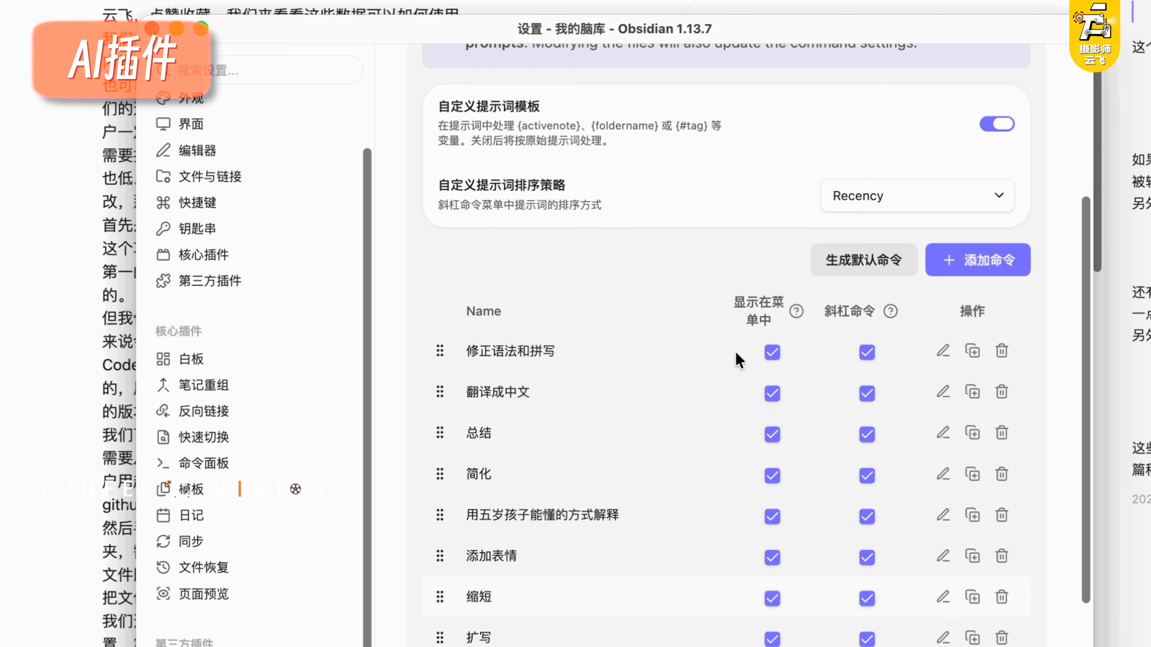
Add a new custom Copilot command and name it 去AI化
left_click(983, 255)
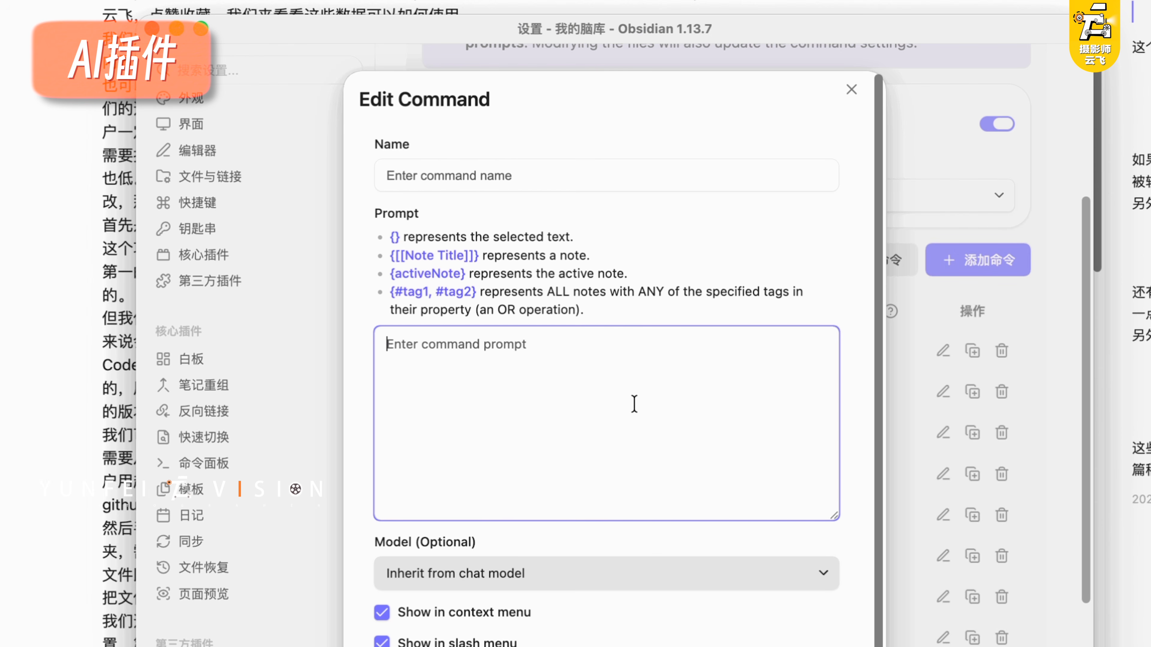
left_click(542, 174)
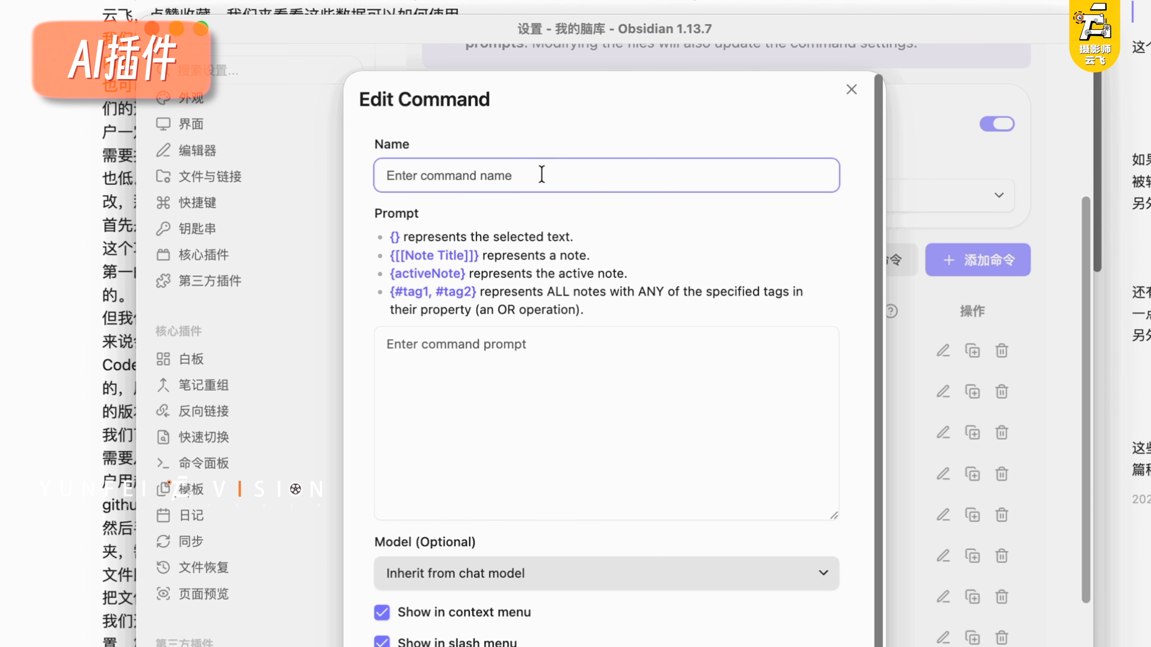
type("qu")
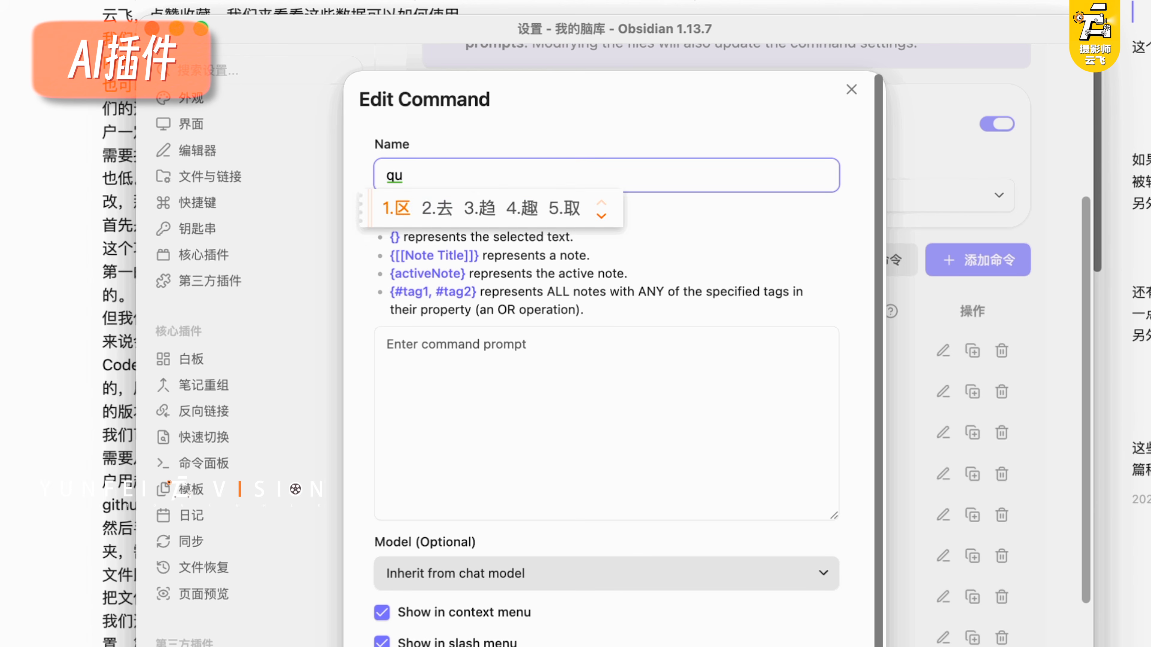
type("2AI")
key("Return")
type("hua")
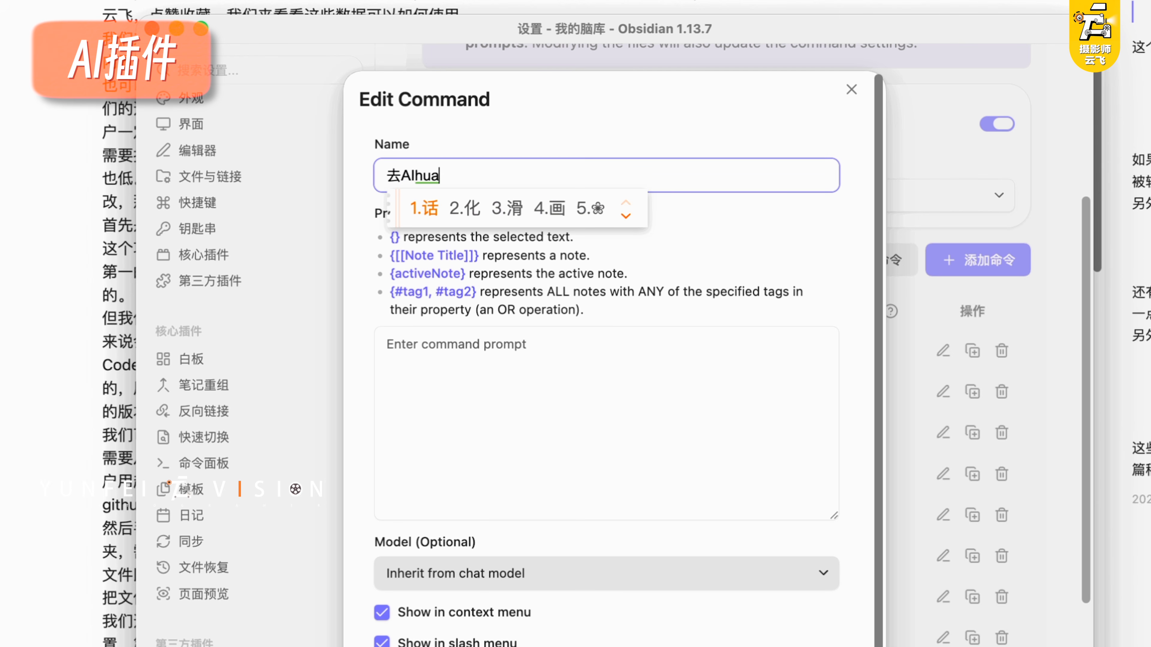
type("2")
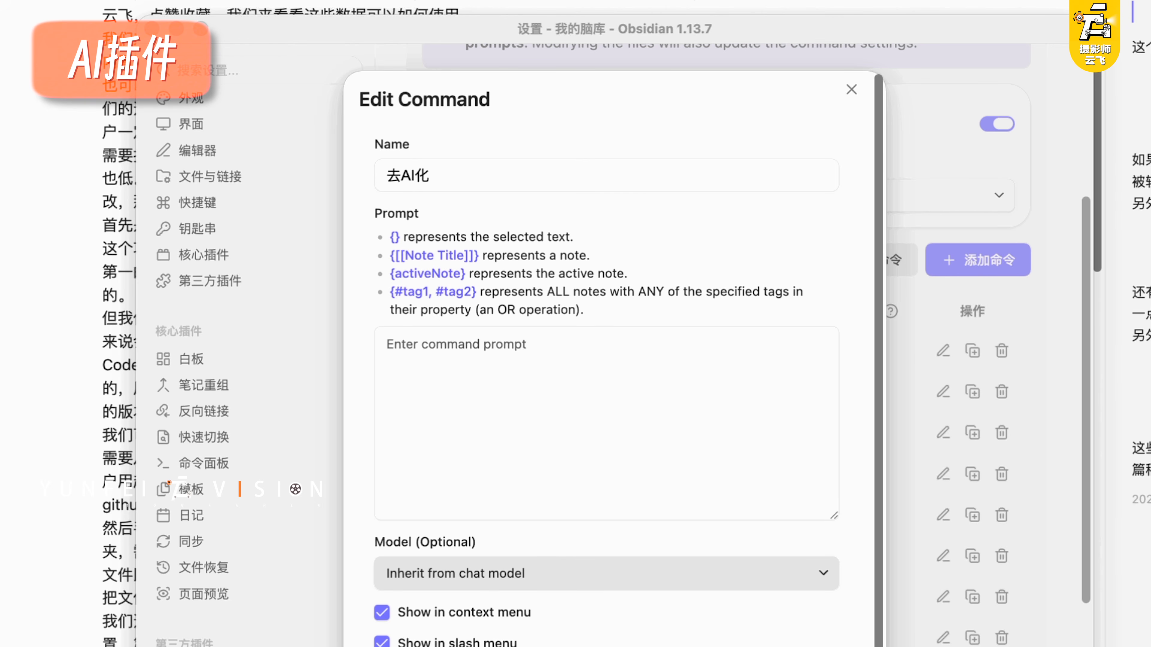
Paste the prepared rewriting prompt into the 去AI化 command and delete its closing lines 下面是需要处理的原文：【粘贴原文】
left_click(563, 387)
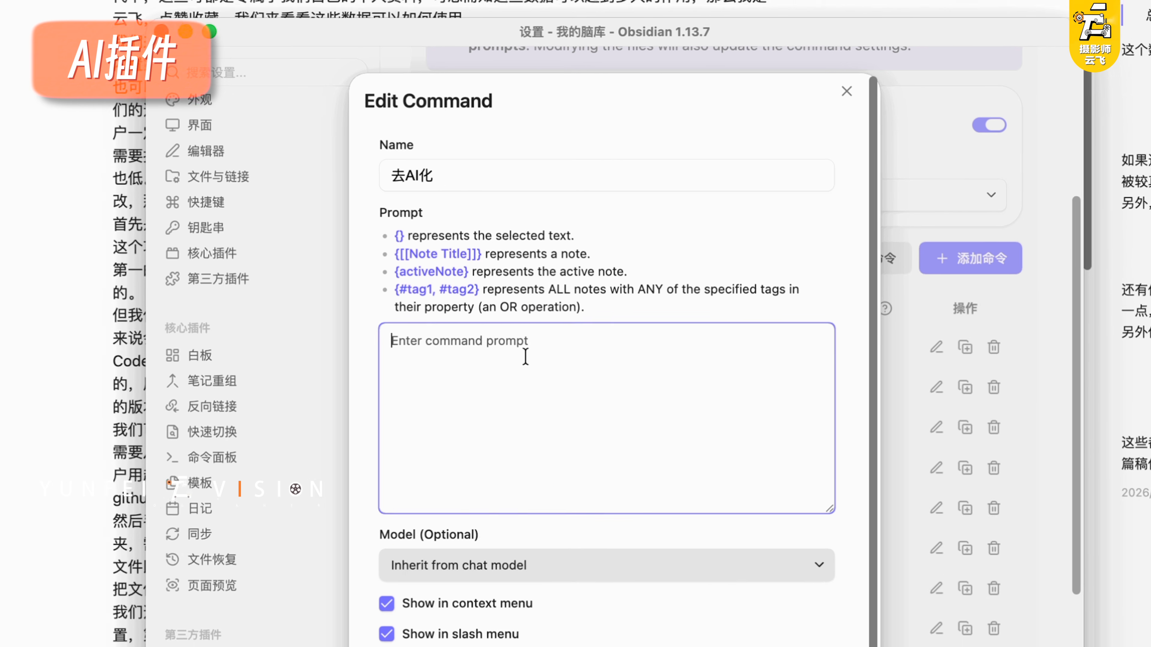
key("super+v")
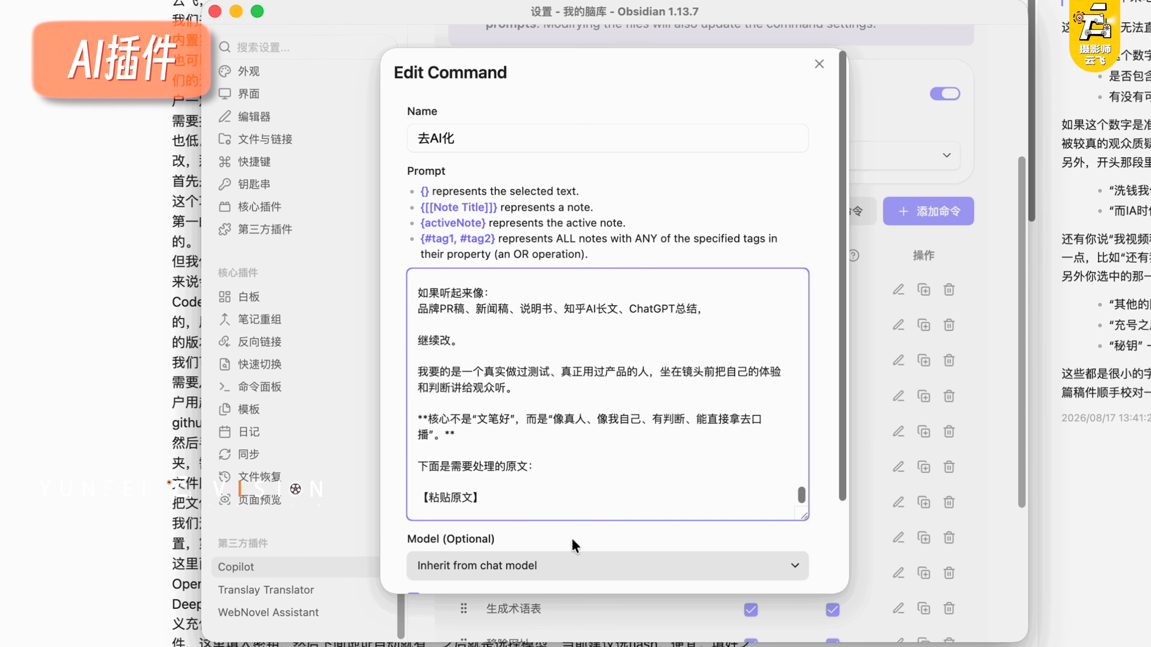
left_click_drag(463, 585, 382, 549)
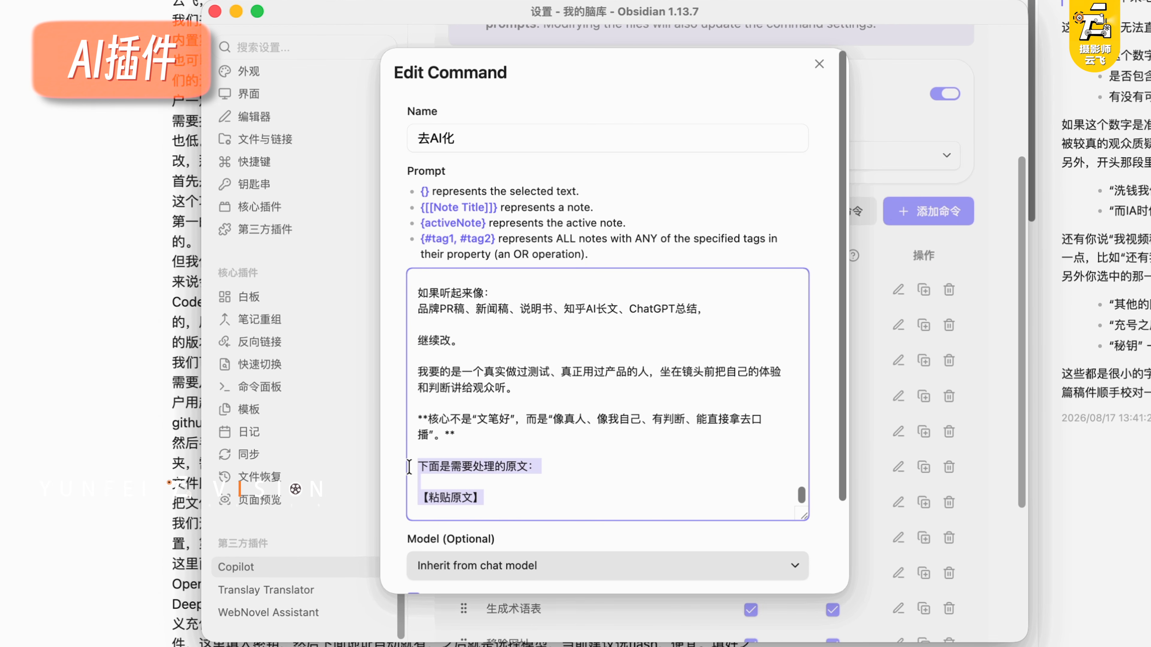
scroll(597, 408, "up", 15)
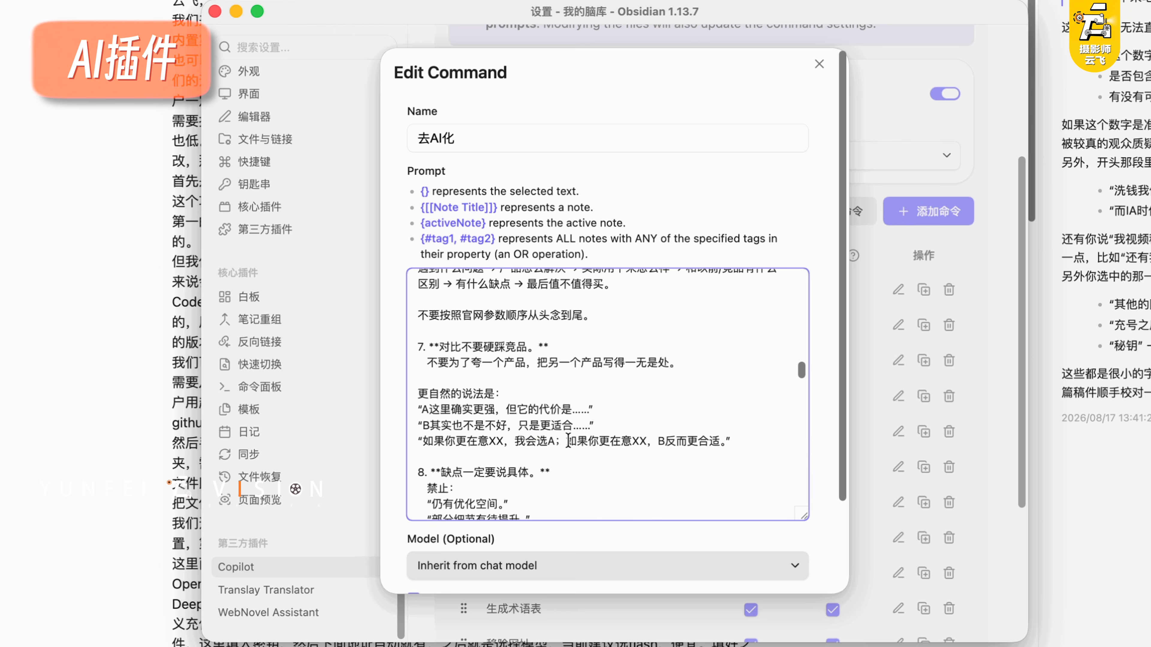
key("BackSpace")
scroll(597, 408, "down", 3)
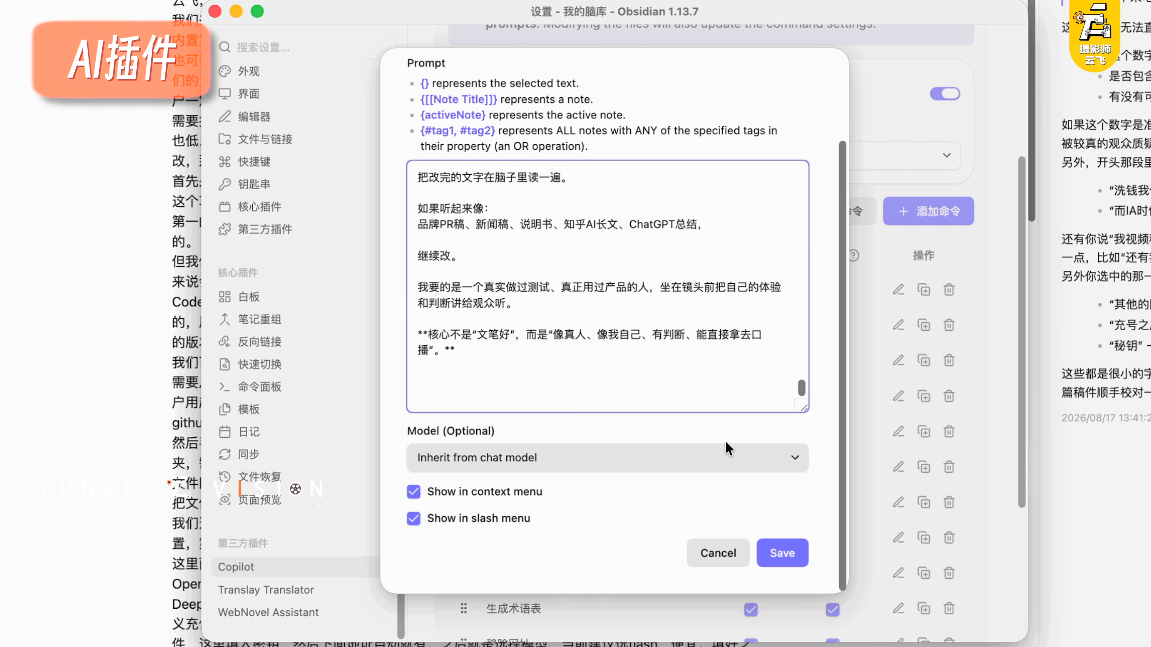
Save the 去AI化 command, check for it at the end of the command list and close the settings
left_click(784, 552)
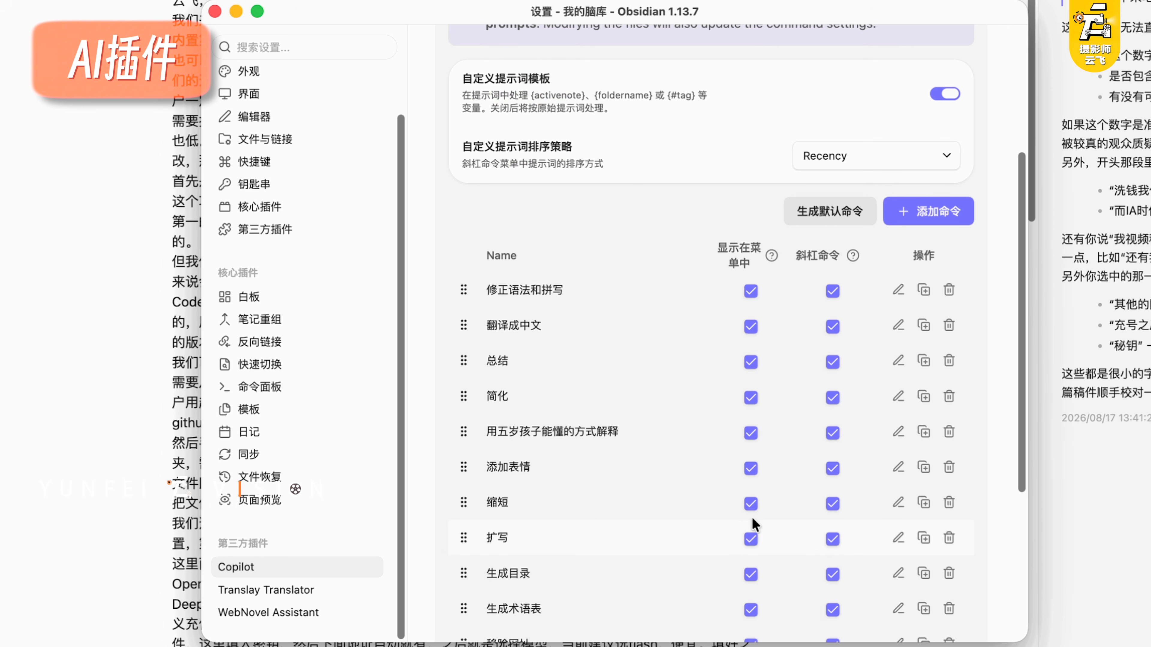
scroll(656, 440, "down", 10)
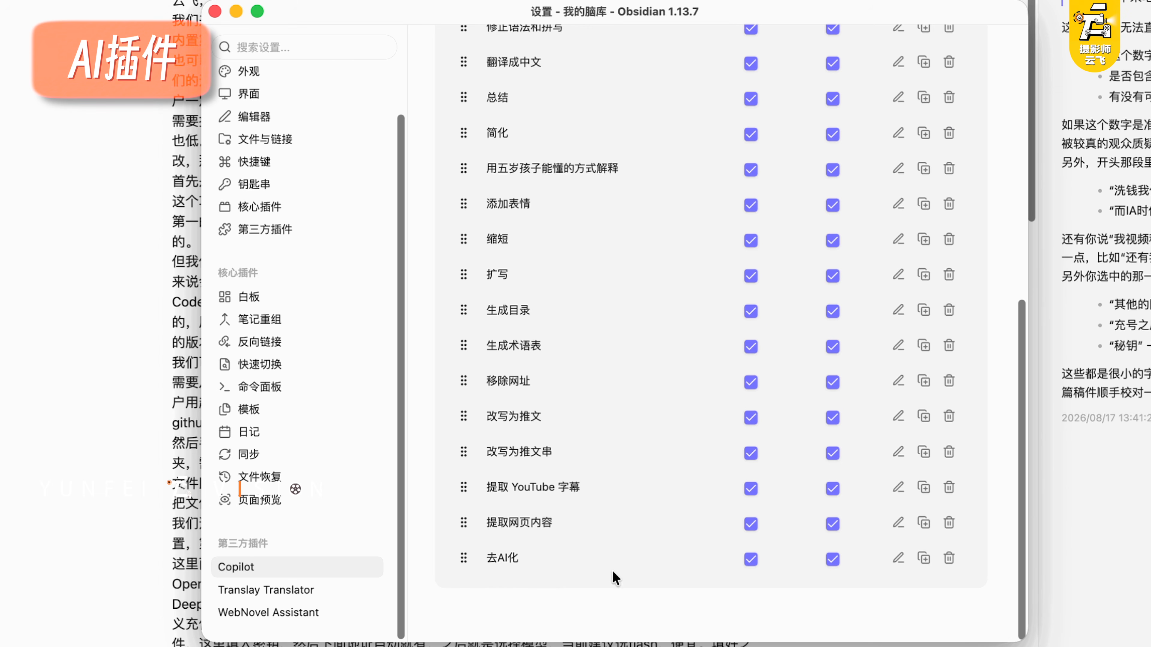
left_click(215, 10)
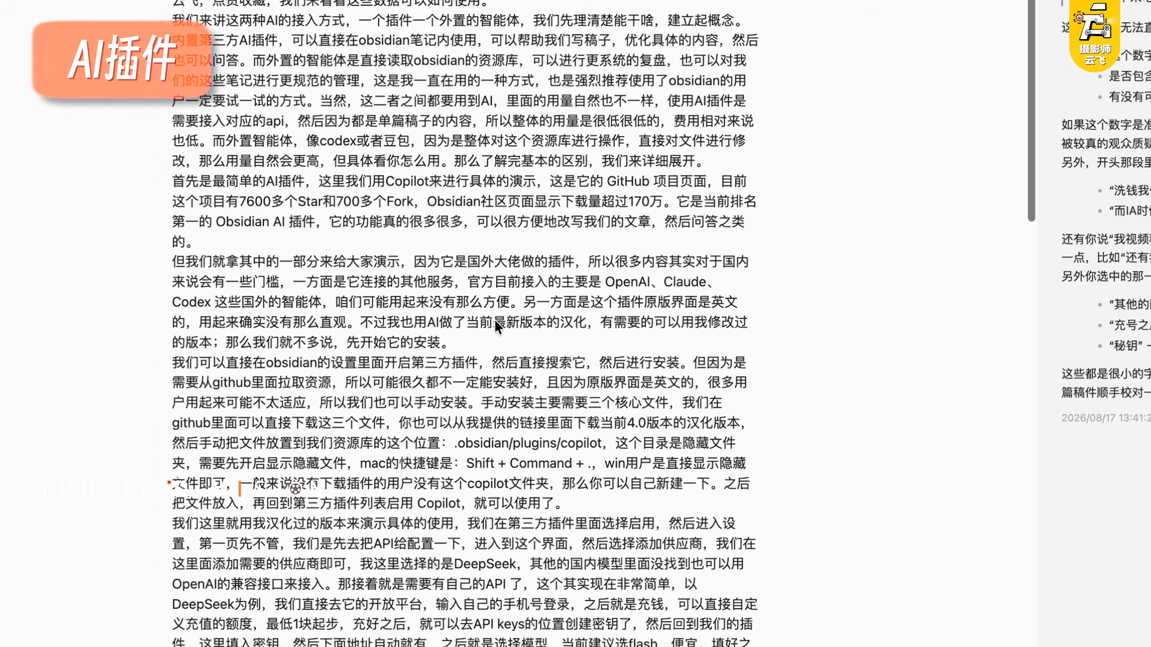
Run the 去AI化 command on the note passage from 那接下来就是具体的使用了 to 根据自己的喜好来使用
scroll(537, 458, "down", 10)
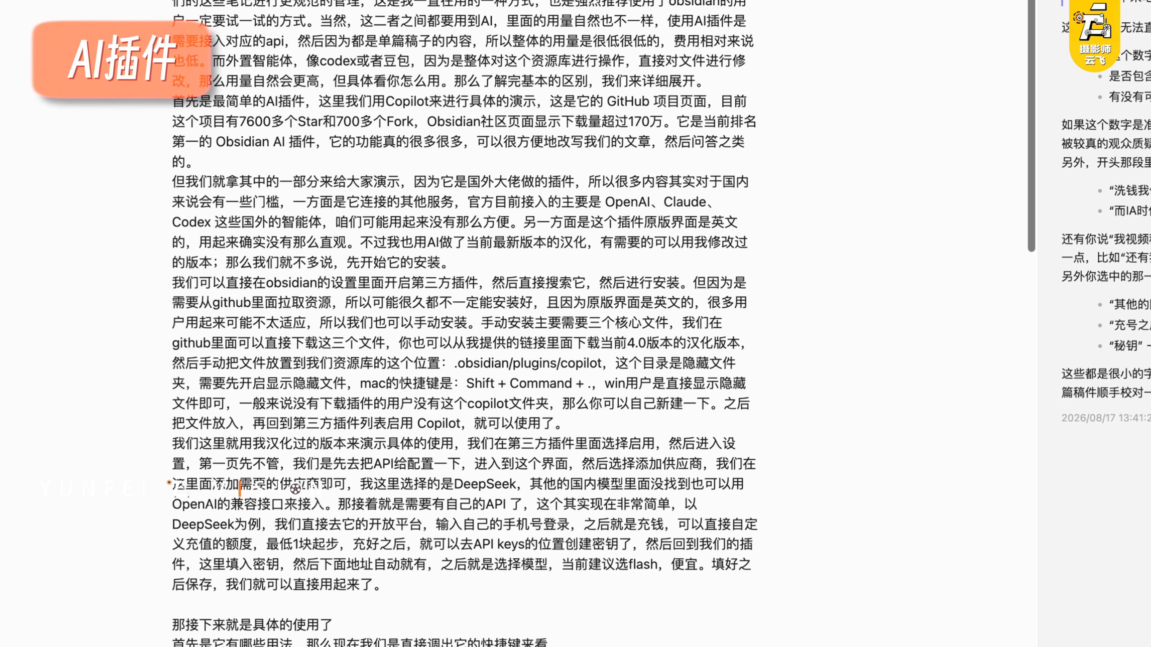
left_click_drag(534, 455, 173, 373)
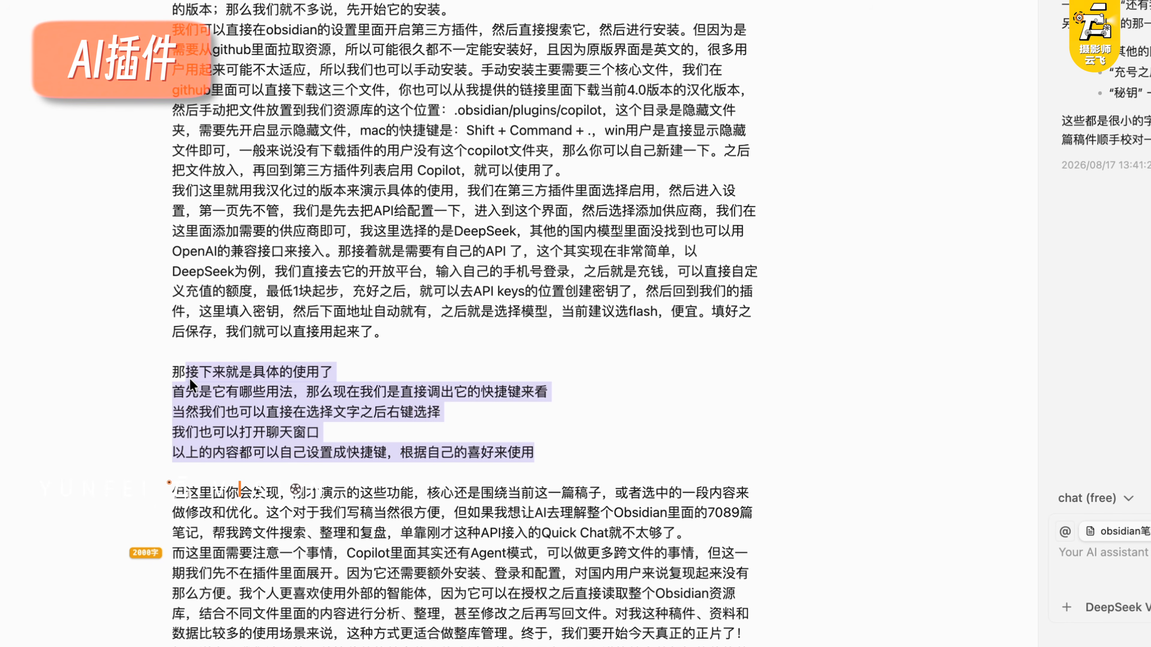
scroll(280, 458, "up", 2)
right_click(281, 458)
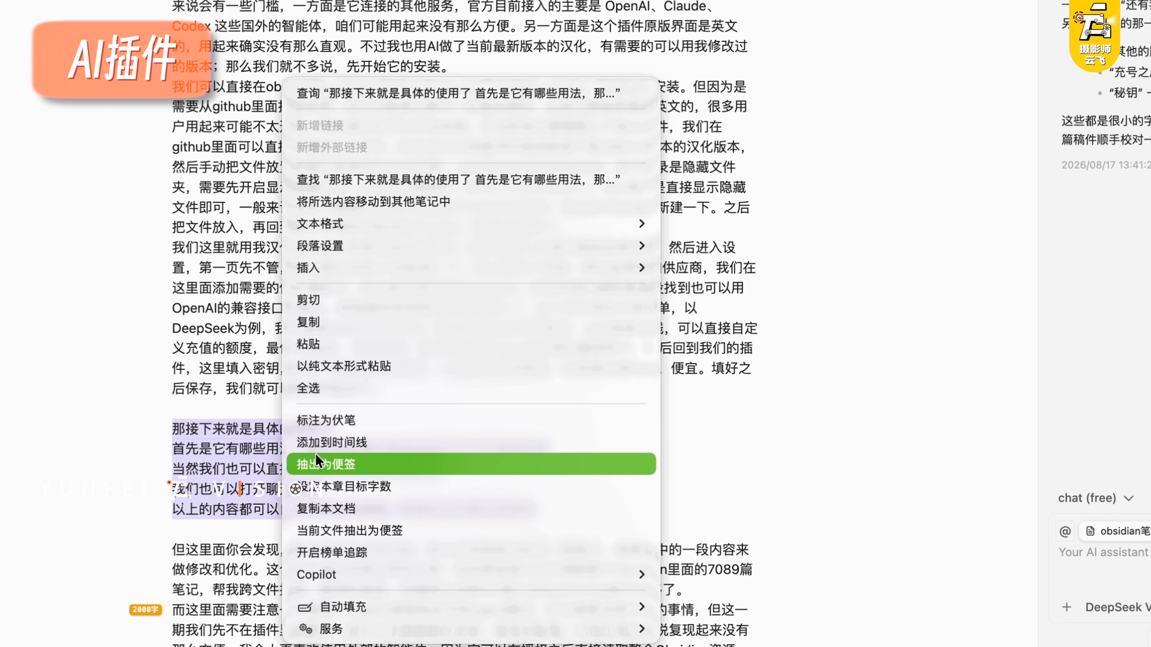
mouse_move(461, 574)
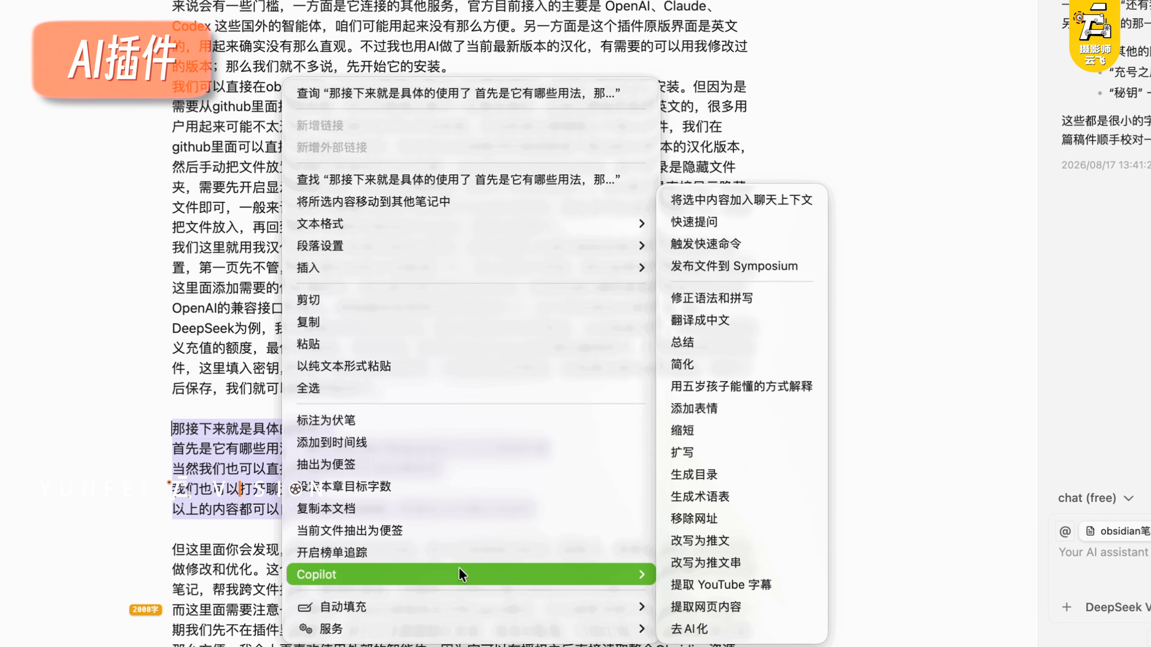
left_click(705, 631)
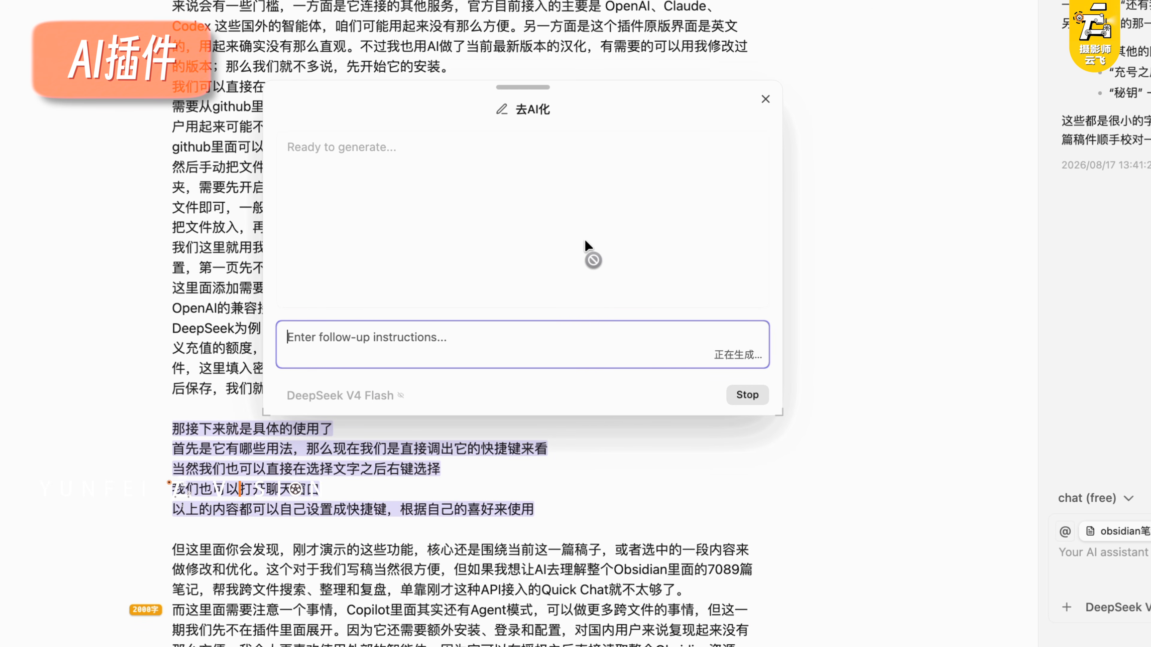
Move the 去AI化 window away from the selected passage and compare the generated rewrite with the original text
left_click_drag(588, 88, 851, 4)
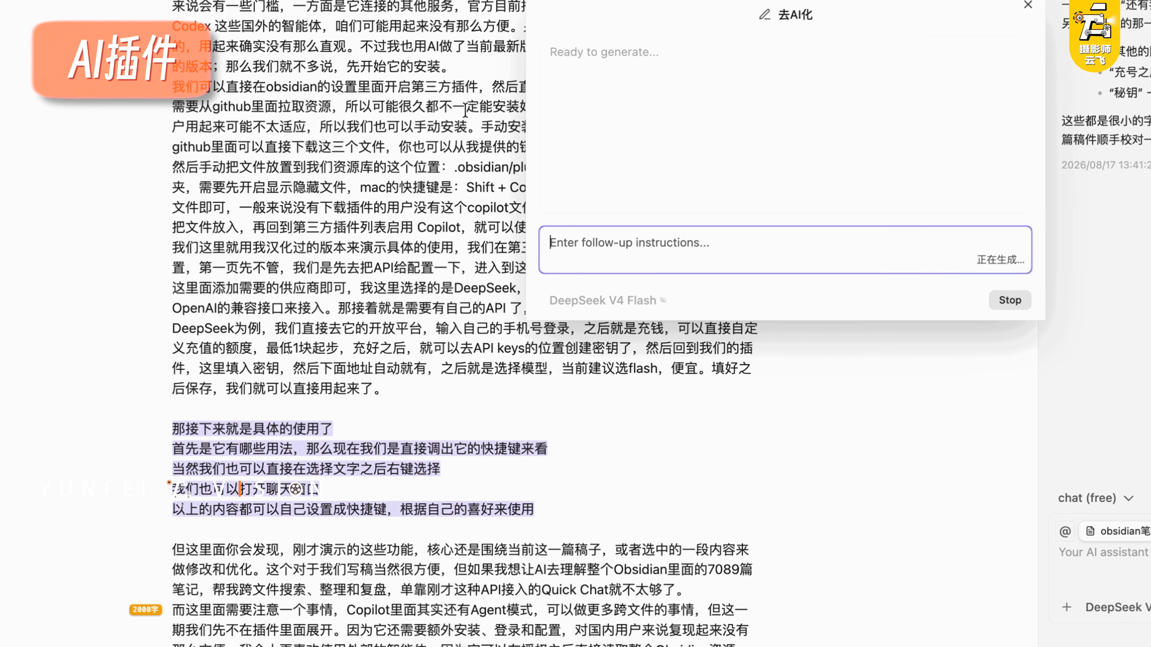
scroll(367, 119, "up", 1)
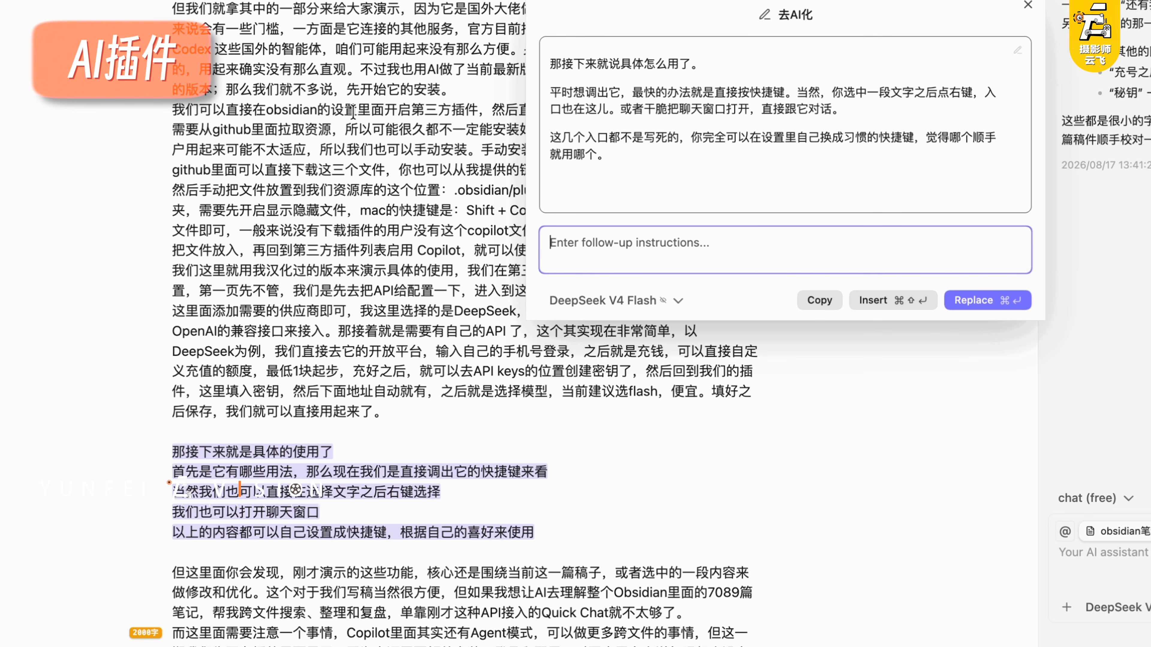
scroll(344, 154, "down", 15)
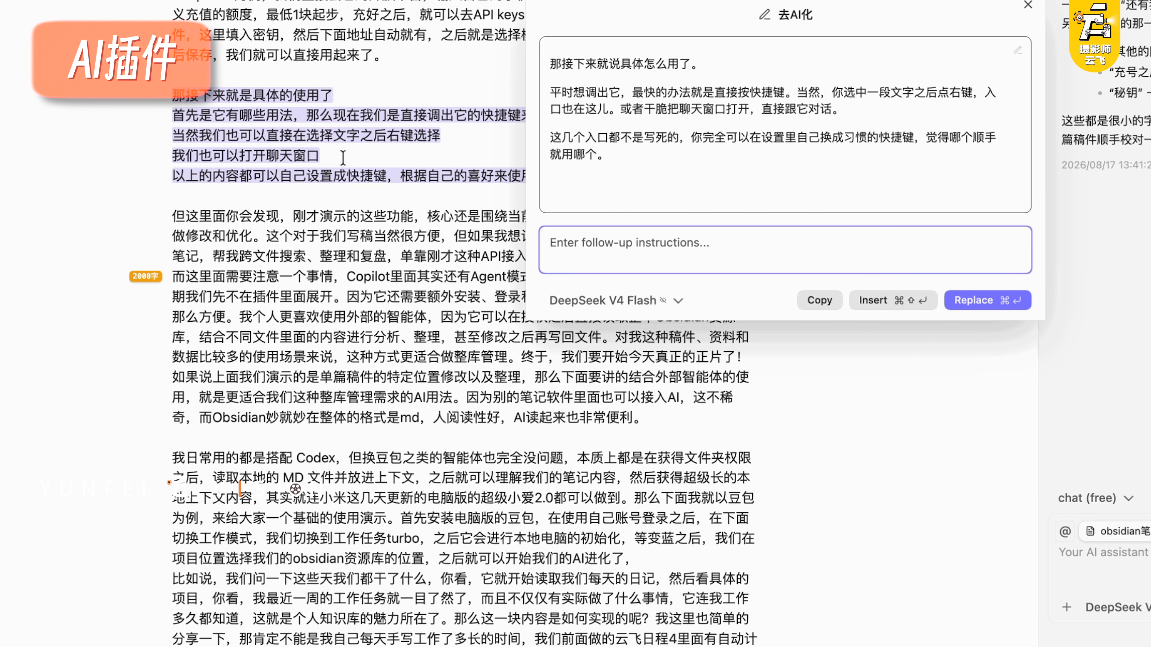
Move the 去AI化 window clear of the selected passage and replace that passage with the generated rewrite
left_click_drag(734, 13, 824, 1)
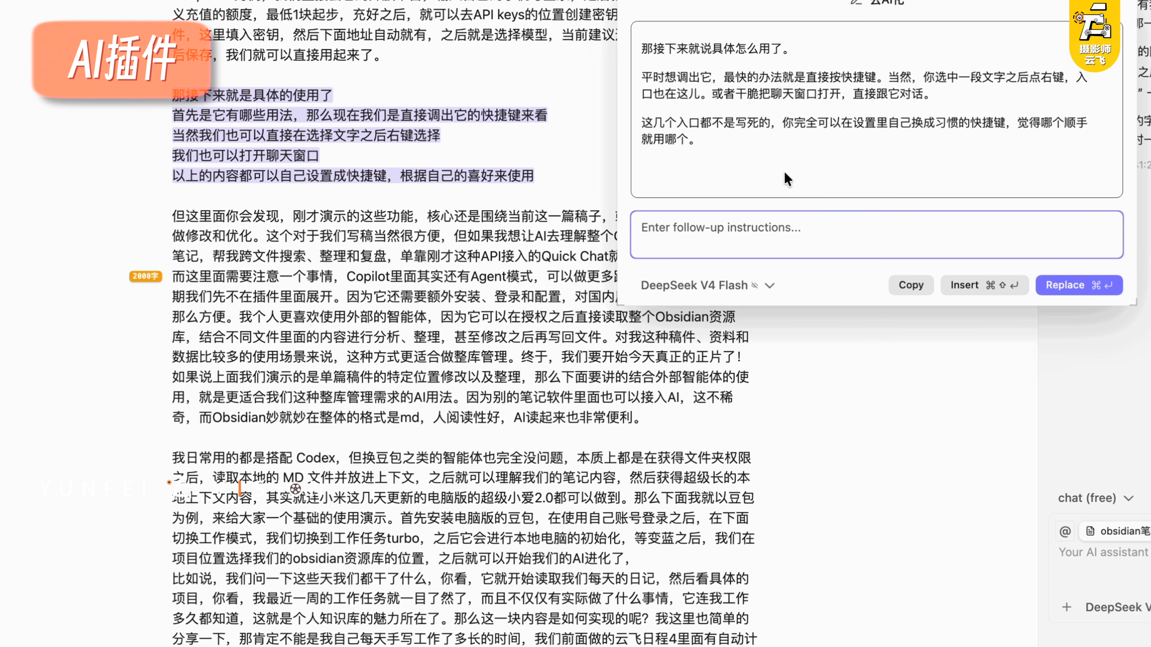
left_click(815, 0)
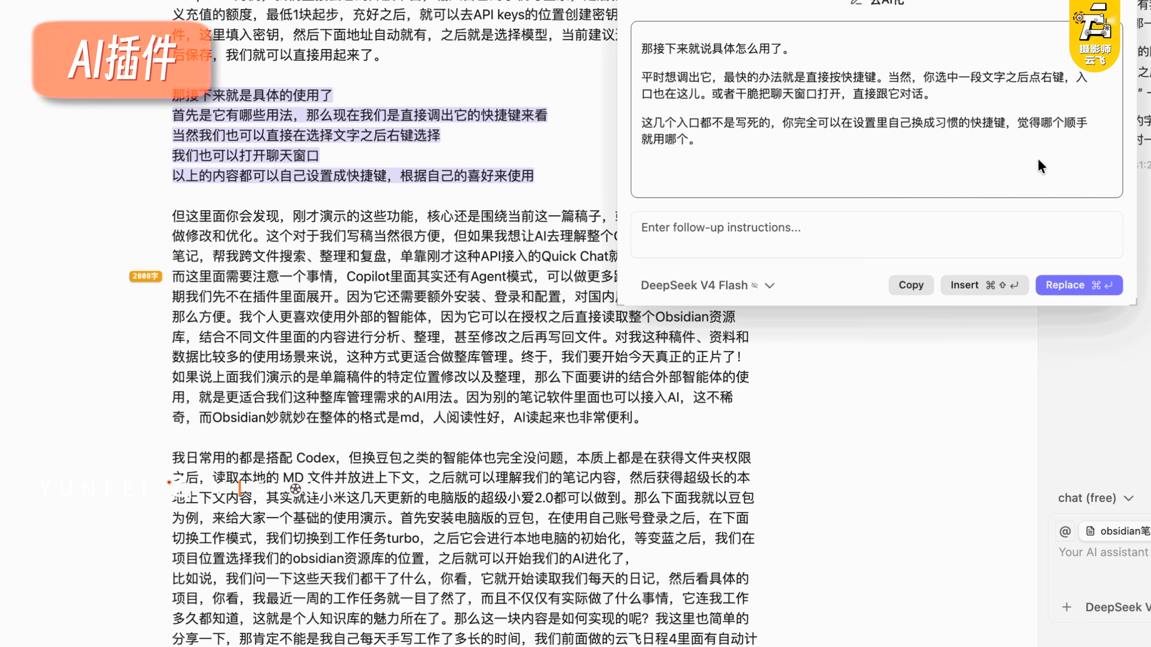
left_click(1074, 286)
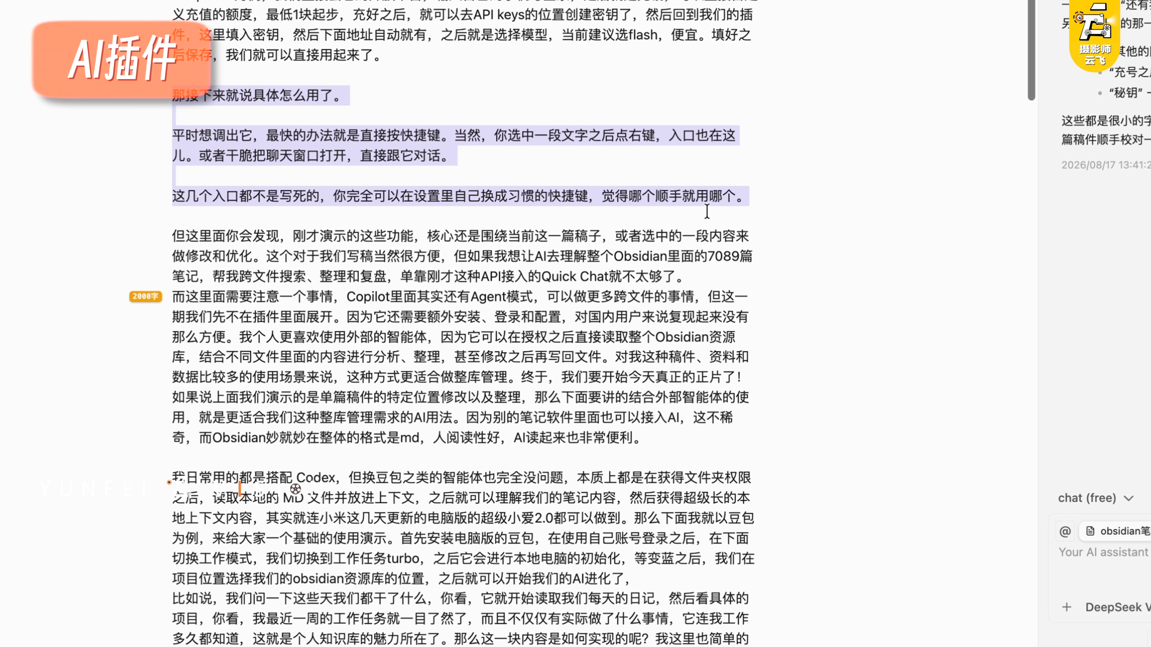
left_click(705, 180)
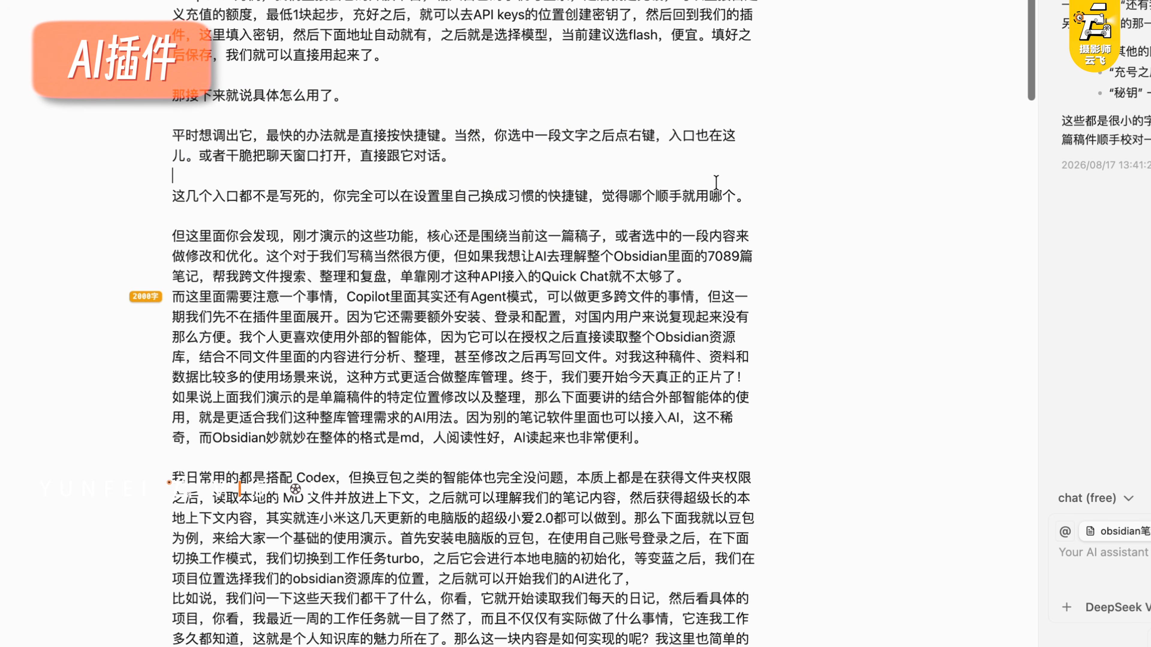
Undo the replacement of the passage with the 去AI化 rewrite and clear the text selection
key("super+z")
scroll(607, 73, "up", 8)
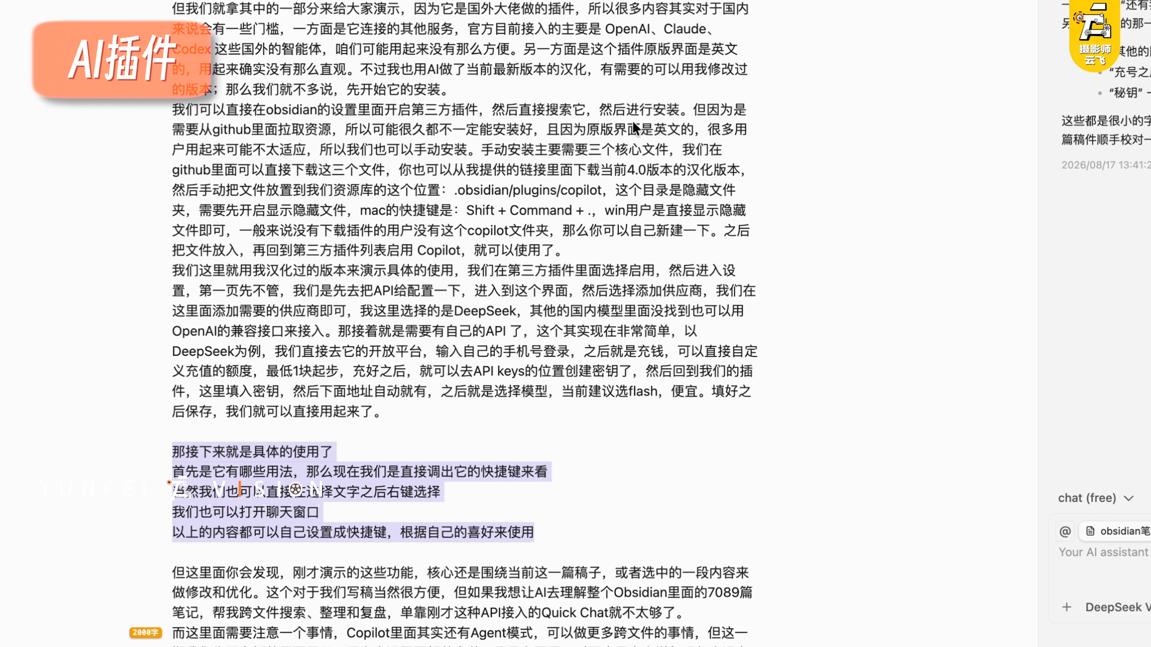
left_click(554, 131)
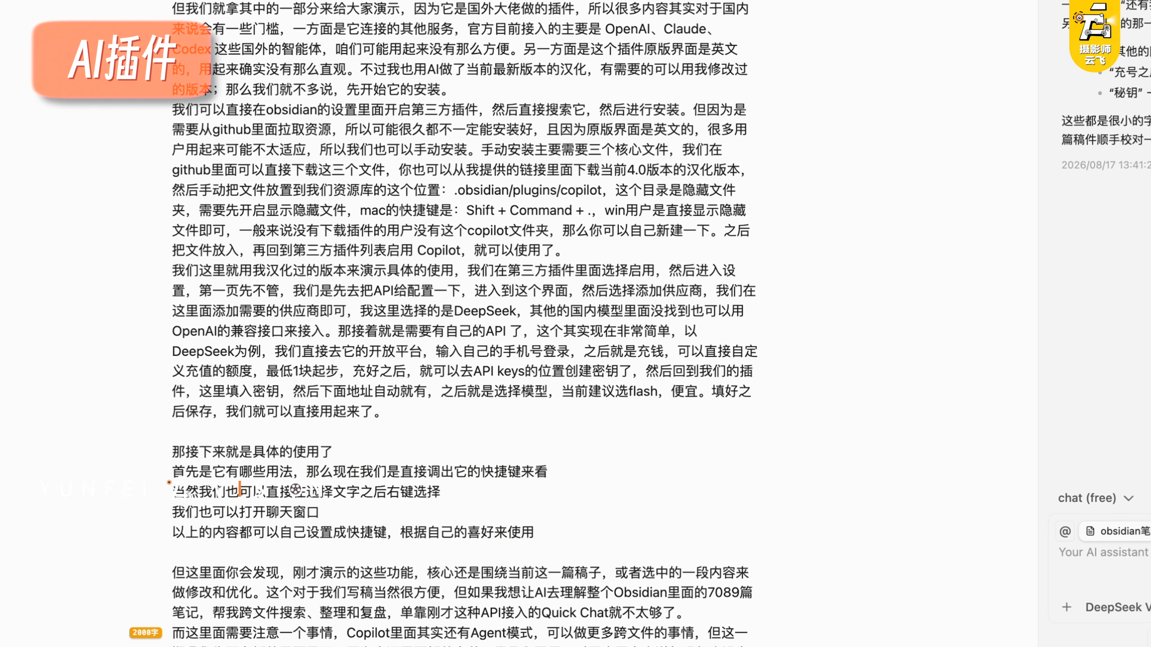
Open the shortcut assignments of the installed Copilot plugin and look through its list of commands
key("super+comma")
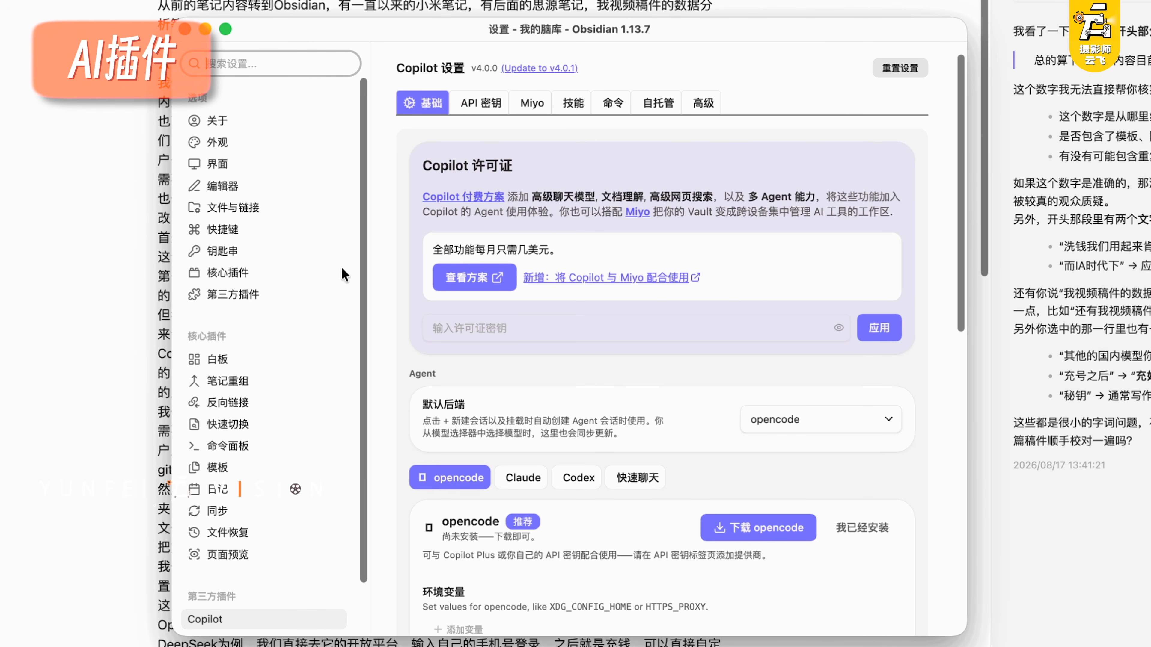
left_click(255, 307)
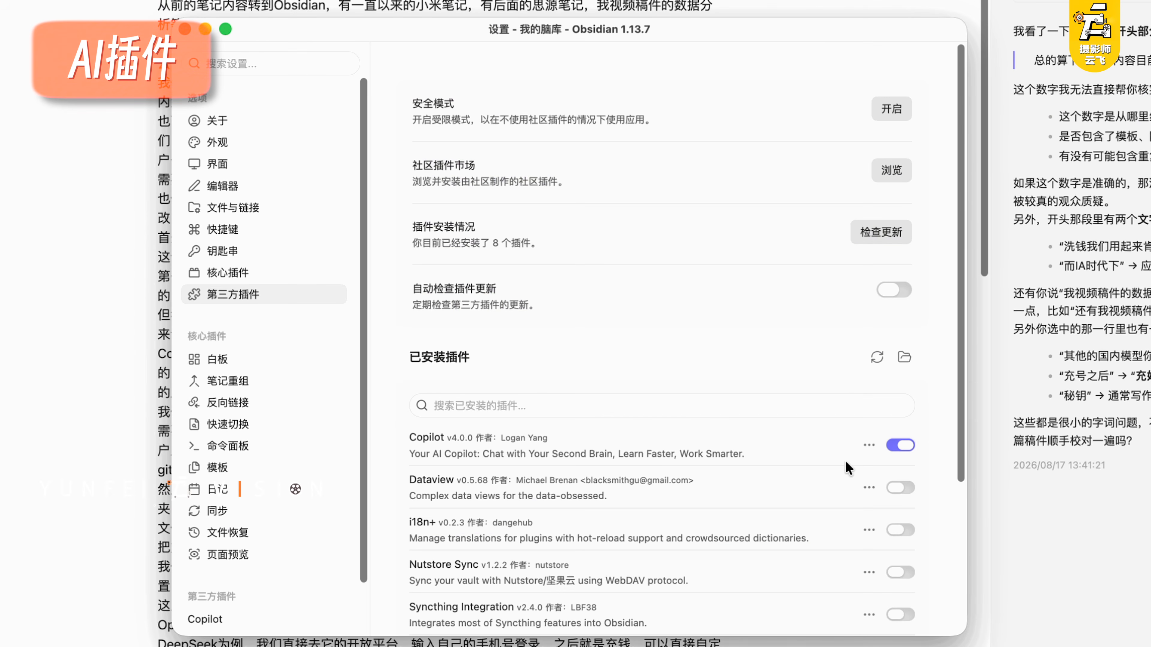
left_click(869, 445)
scroll(697, 358, "down", 10)
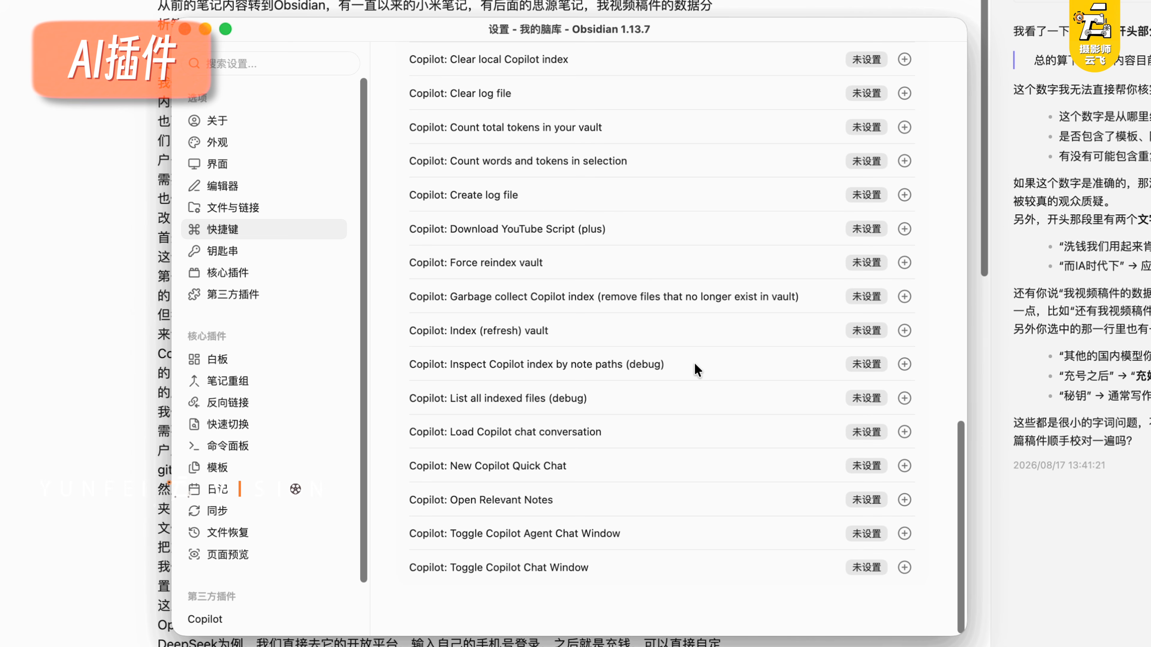
scroll(697, 370, "up", 10)
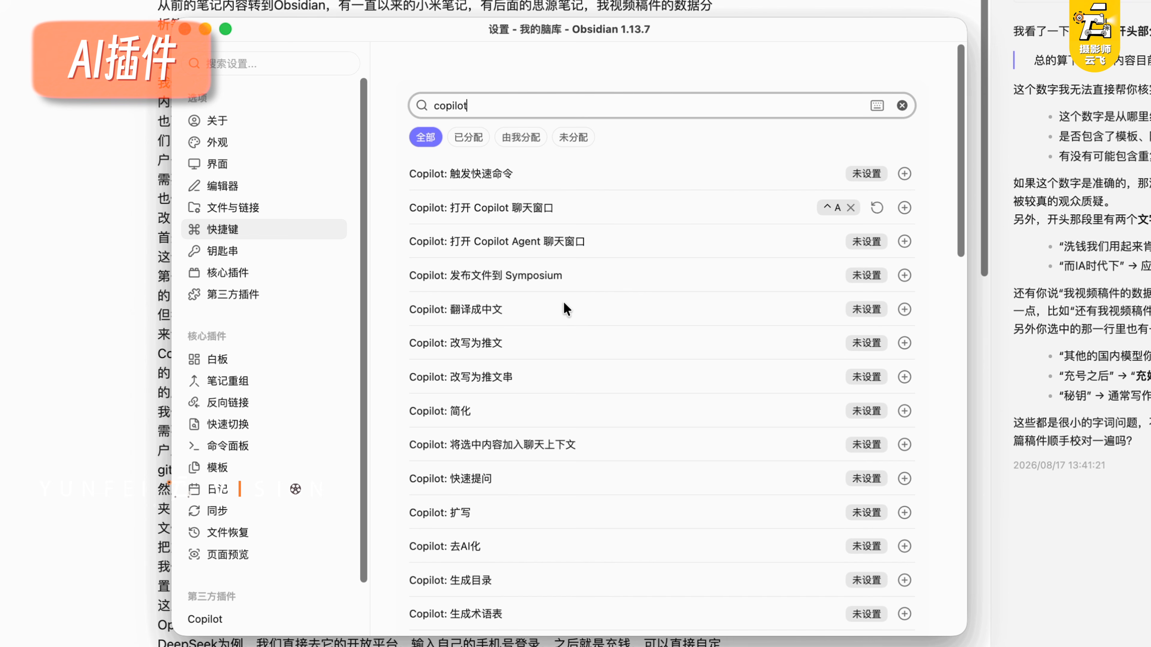
Assign the shortcut Ctrl+Z to the Copilot command 改写为推文 and close the settings
left_click(866, 309)
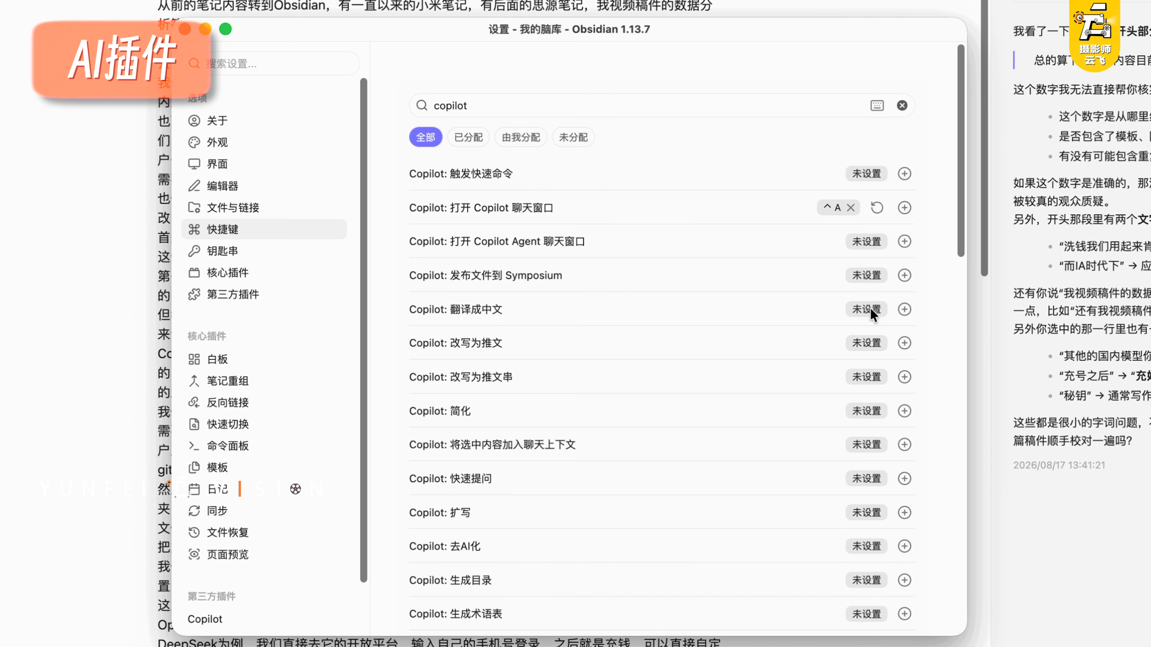
left_click(905, 310)
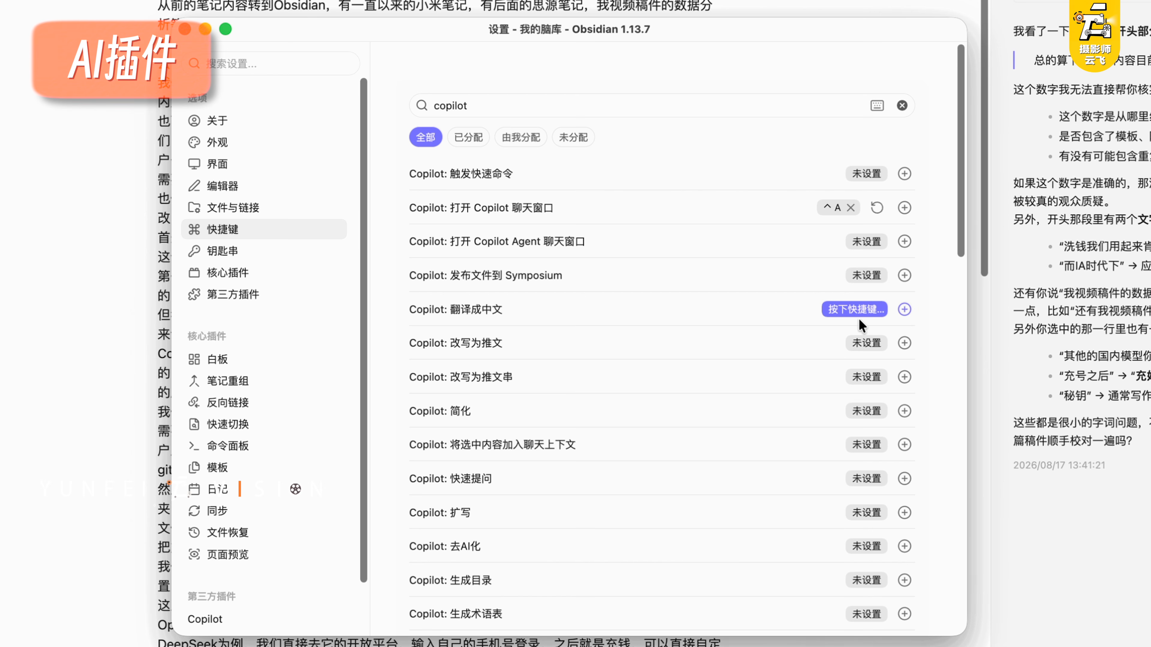
key("ctrl+z")
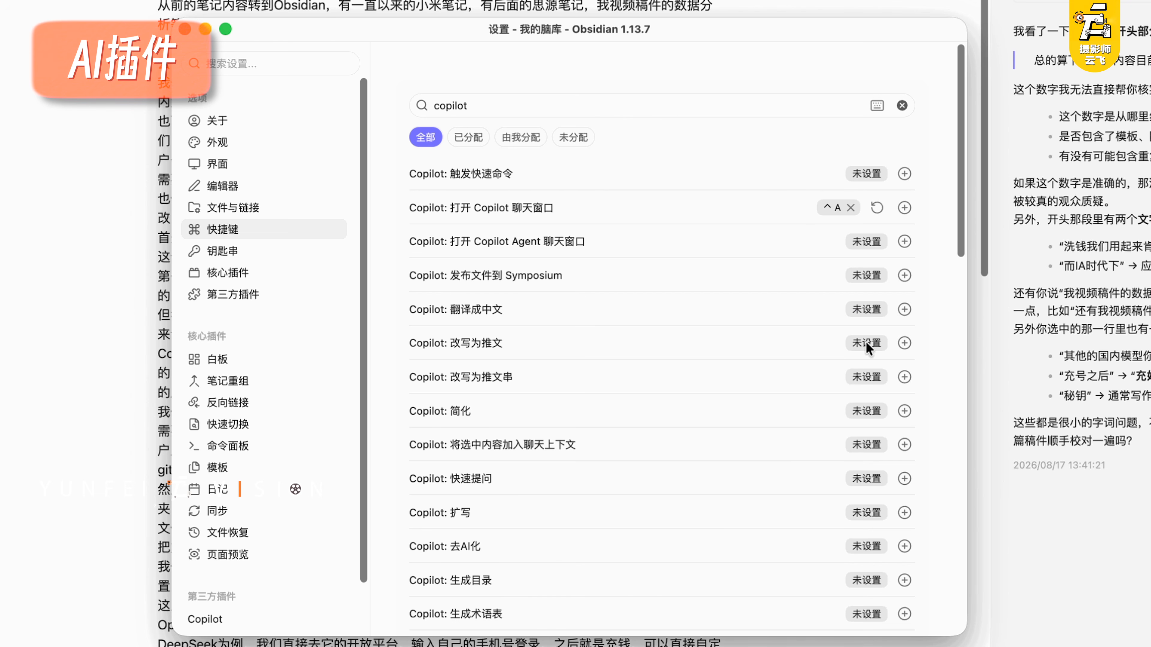
left_click(904, 344)
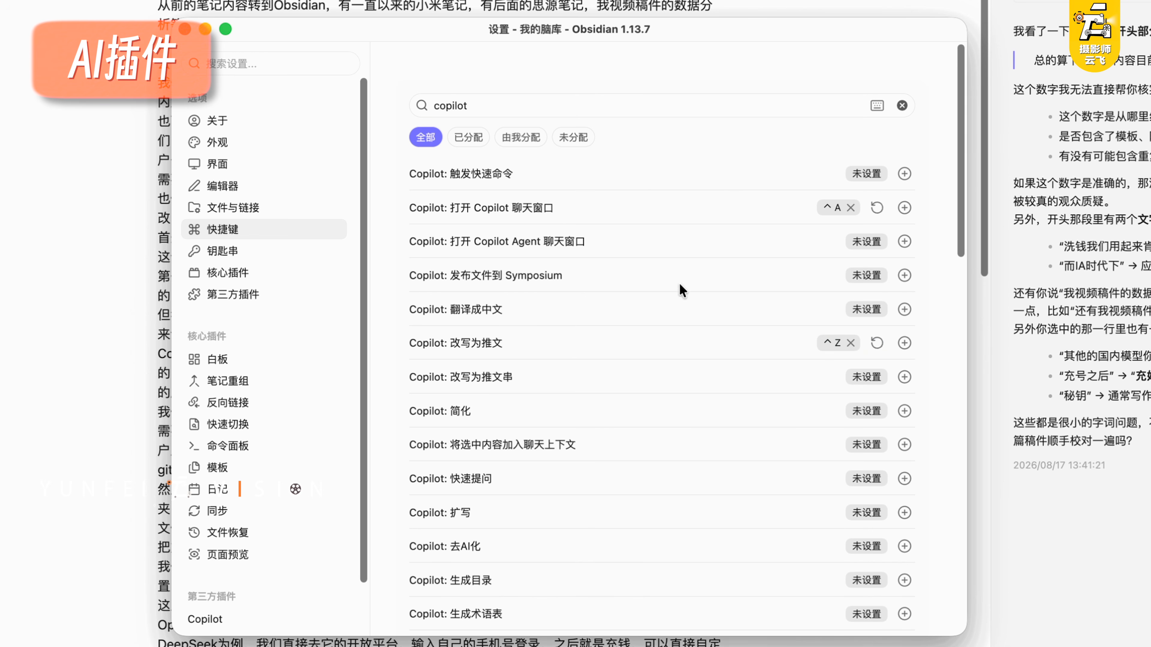
left_click(185, 29)
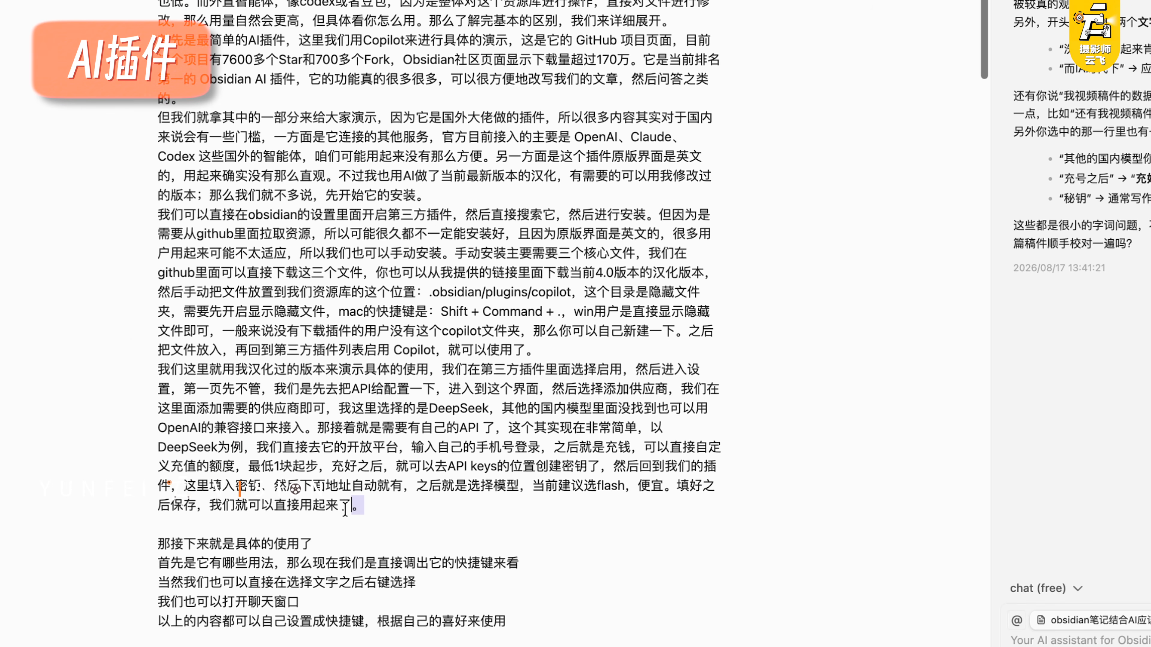
Run 改写为推文 on the paragraph beginning 我们这里就用我汉化过的版本, review the generated text and close the window without applying it
left_click_drag(345, 509, 154, 383)
key("super+shift+r")
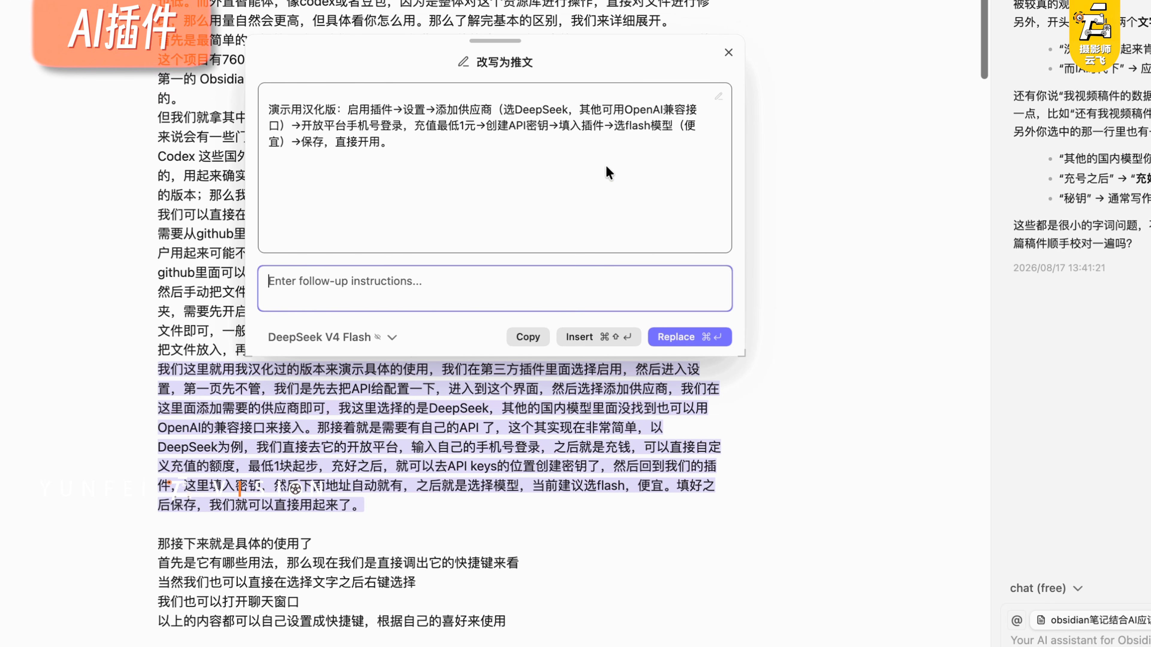
left_click(393, 128)
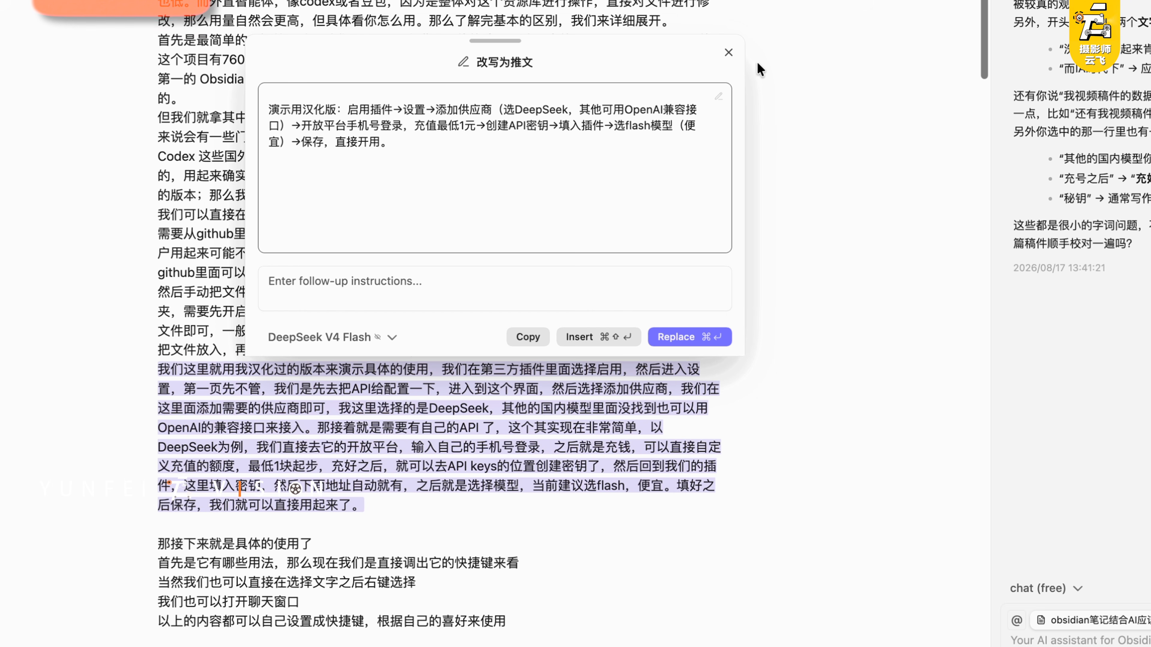
left_click(728, 53)
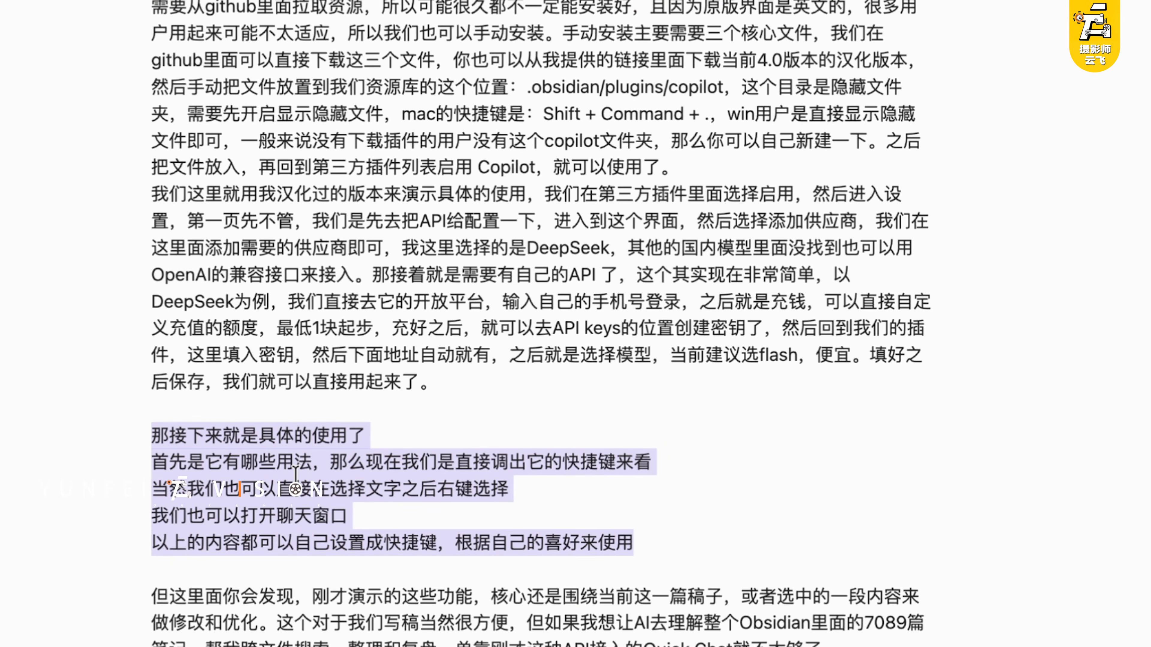
Run the Copilot command 去AI化 on the selected passage from 那接下来就是具体的使用了 to 根据自己的喜好来使用
right_click(296, 476)
mouse_move(448, 560)
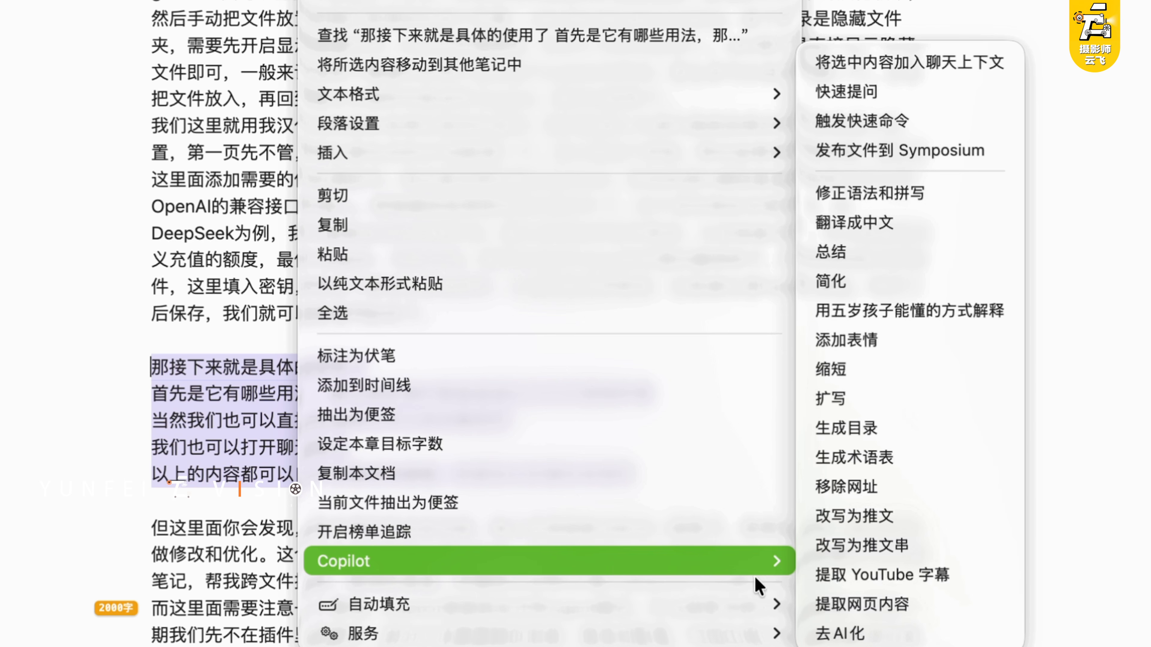
left_click(859, 636)
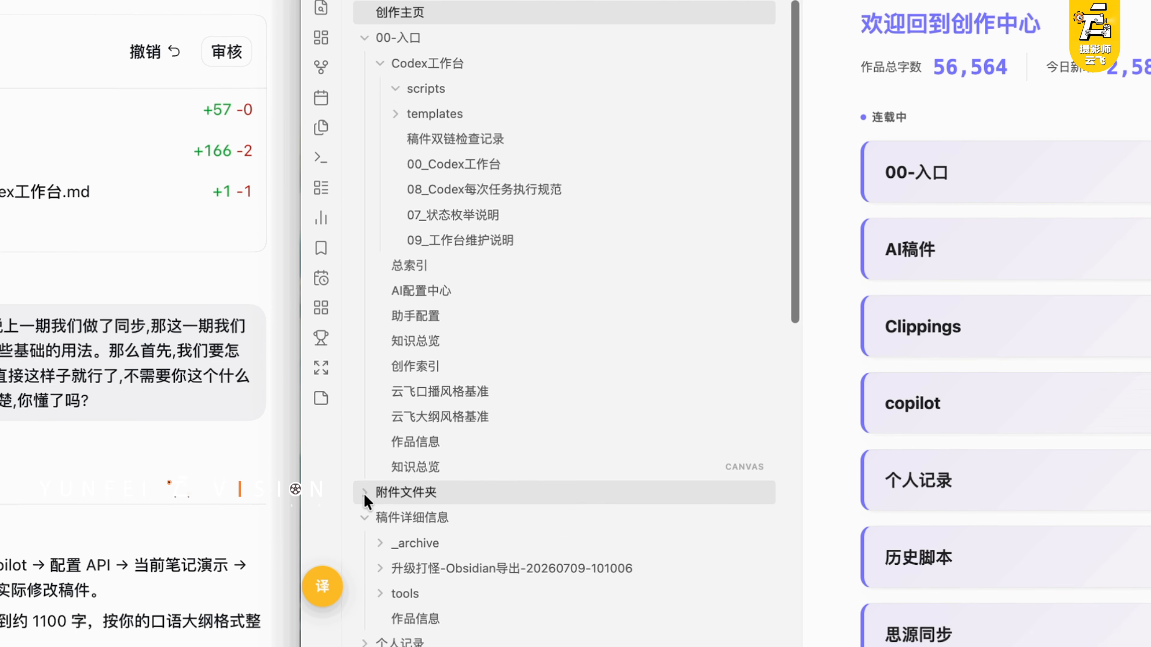
Browse the vault's folder tree, expanding the 个人记录 folder to examine how the notes are organized
left_click(366, 433)
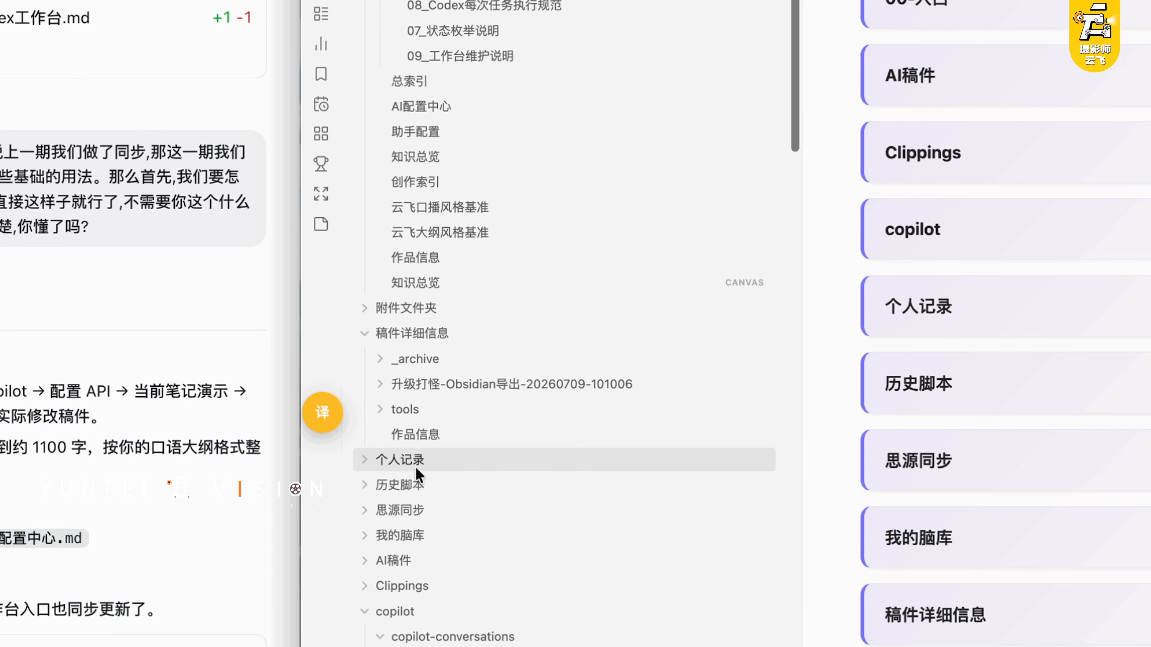
left_click(374, 367)
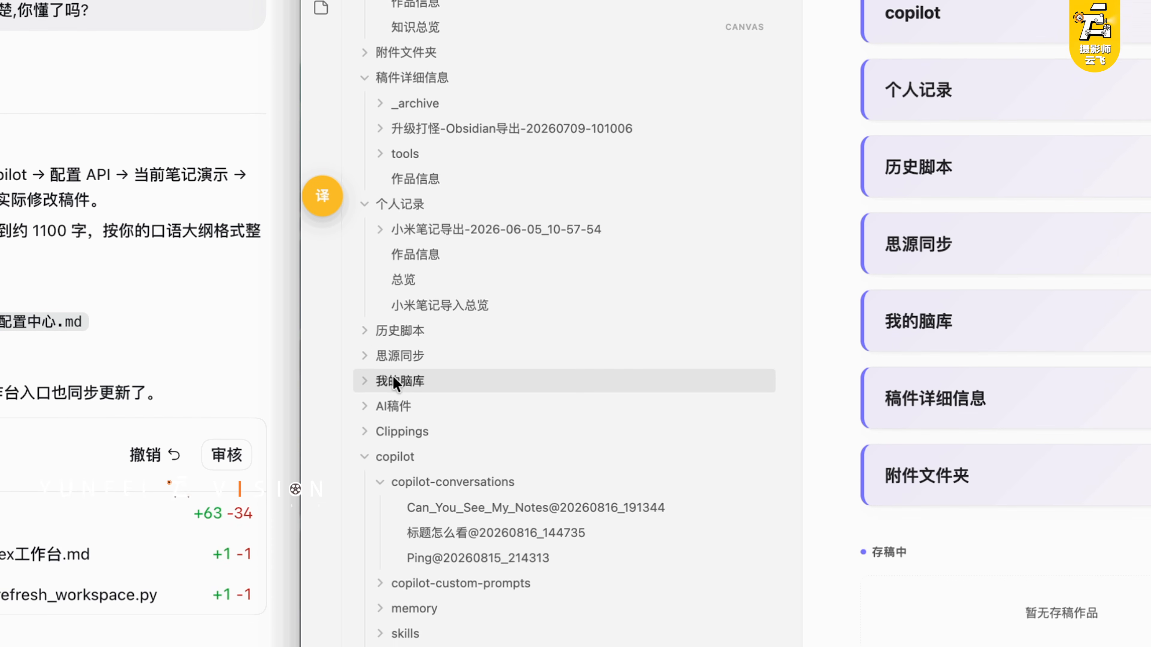
left_click(369, 285)
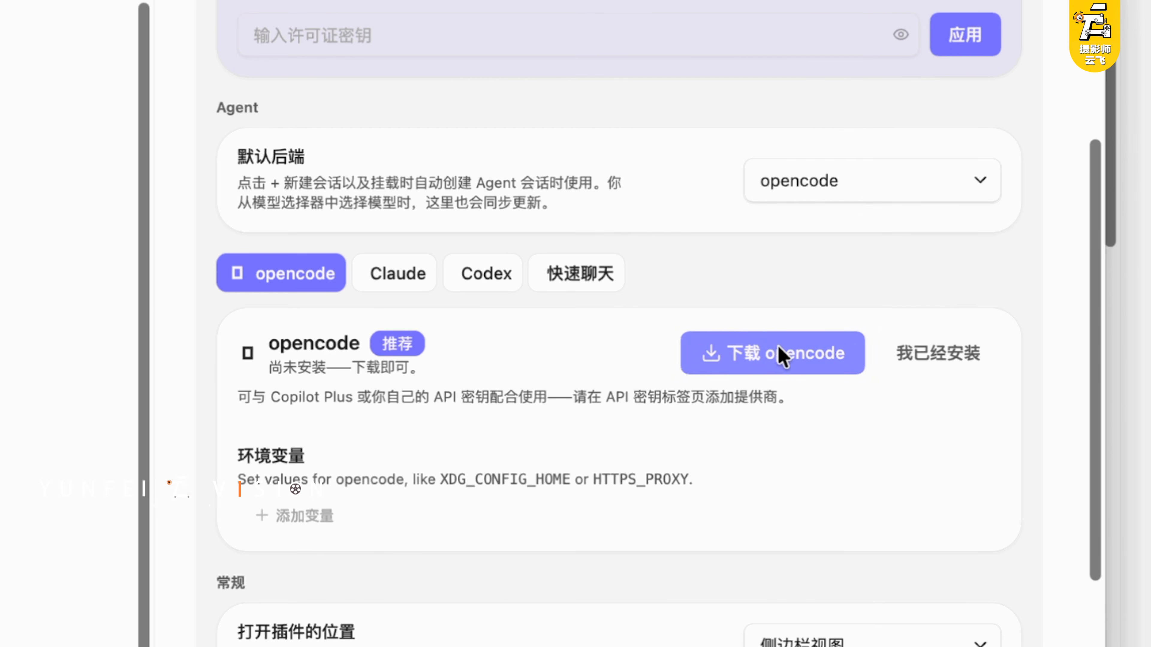
Examine the Claude and Codex agent options in the Copilot settings and open the Codex configuration
left_click(398, 281)
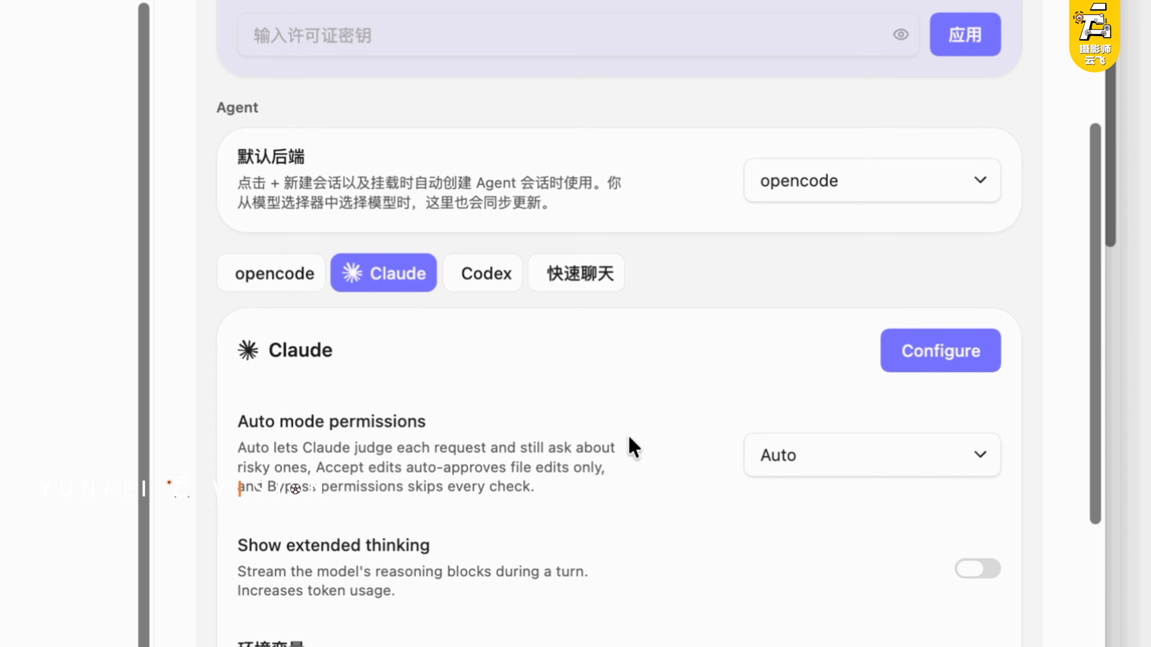
scroll(797, 506, "down", 2)
left_click(484, 213)
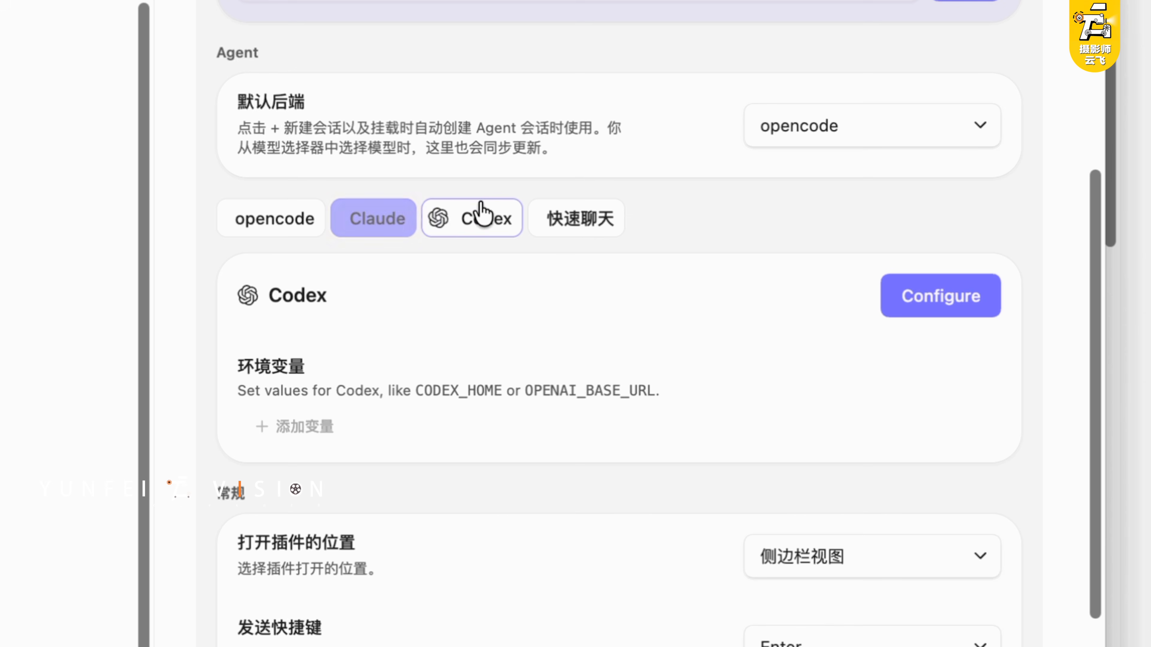
left_click(942, 301)
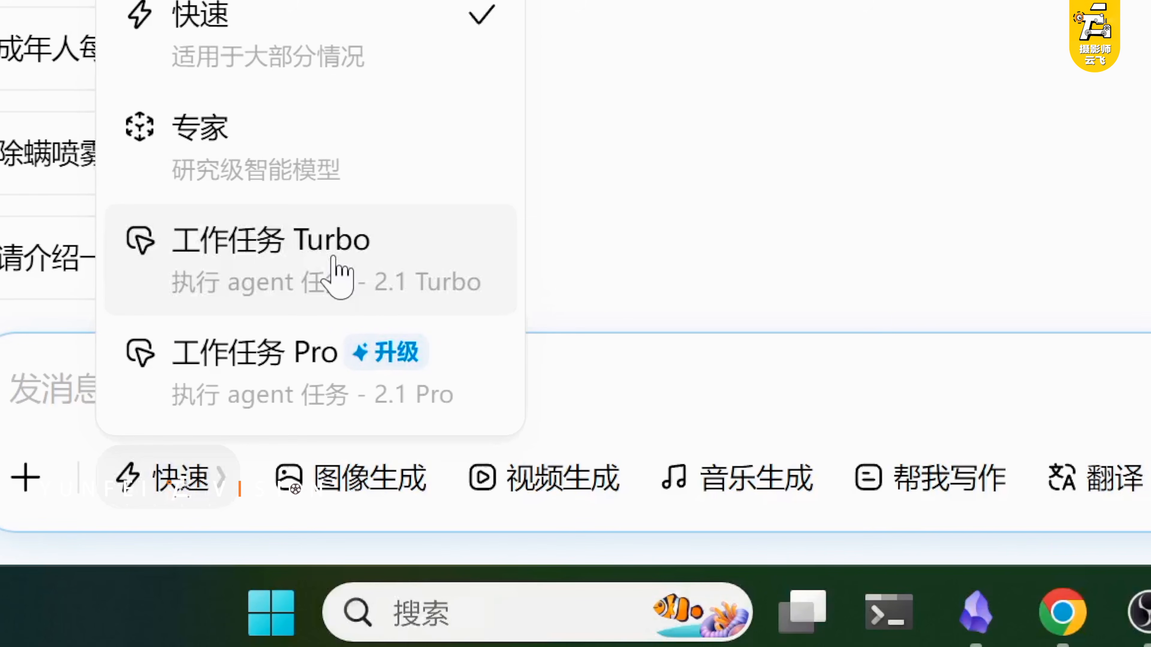
Switch to Doubao and choose the 工作任务 Turbo mode with 本地电脑 as its environment
left_click(334, 256)
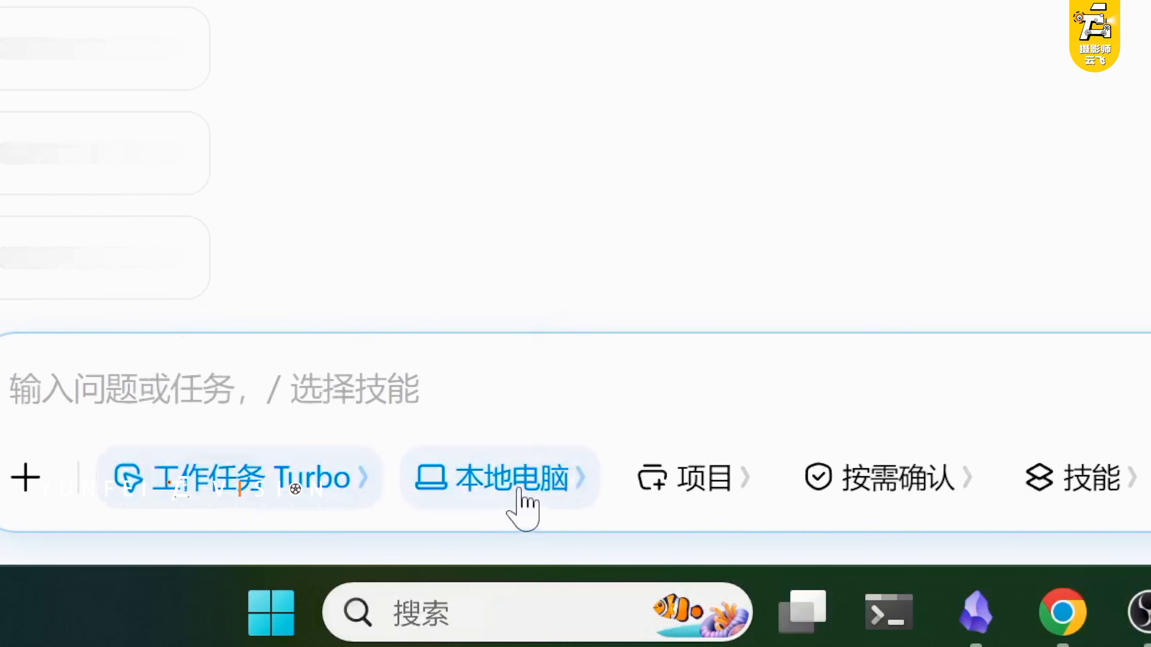
left_click(521, 479)
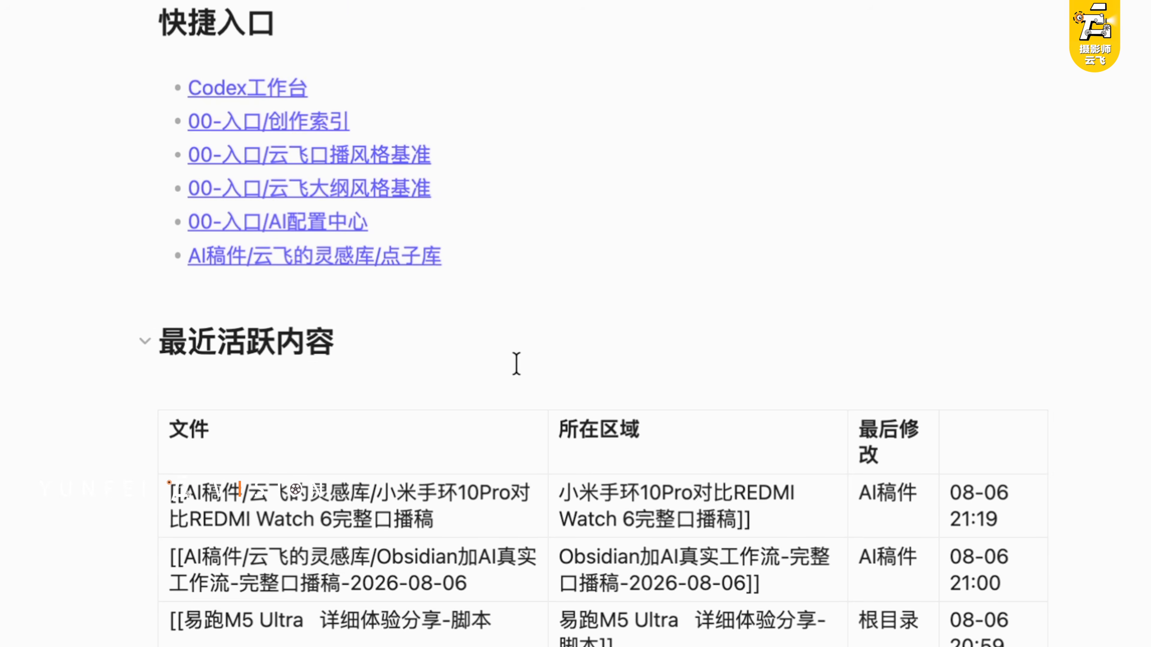
Switch to Obsidian and read through the workspace note's 快捷入口 links, 最近活跃内容 table and following content
scroll(454, 326, "down", 4)
left_click(391, 253)
scroll(434, 185, "down", 3)
scroll(478, 107, "down", 6)
scroll(603, 324, "down", 3)
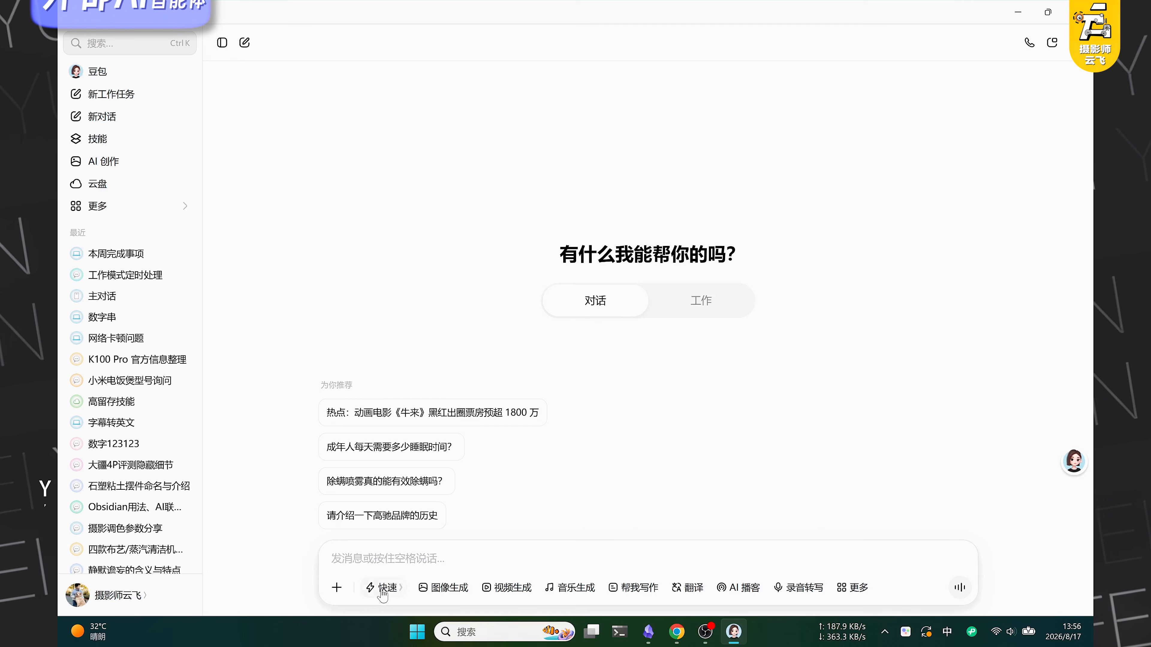
Switch to Doubao, set the chat mode to 工作任务 Turbo and initialize 本地电脑 for it
left_click(386, 589)
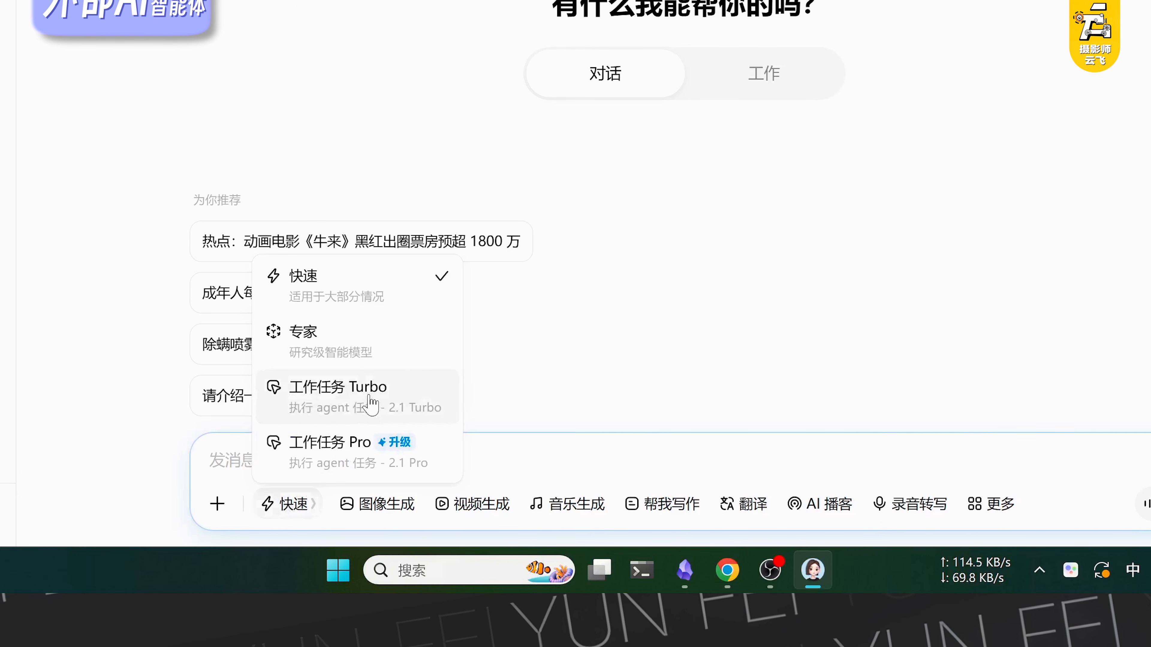
left_click(371, 402)
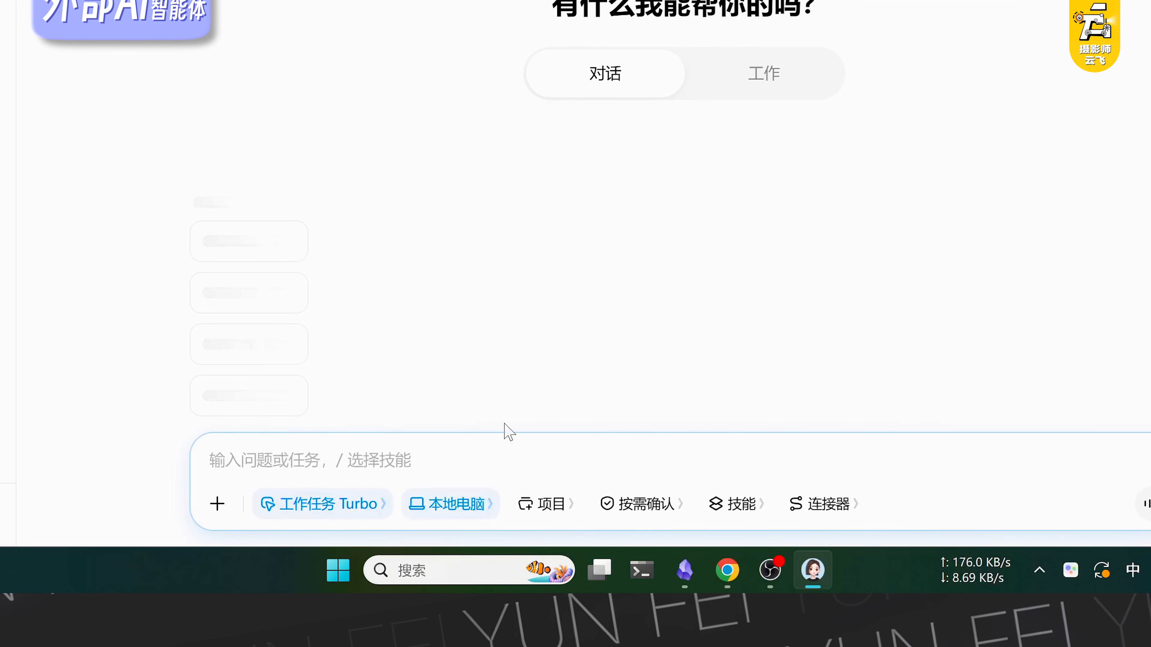
left_click(453, 507)
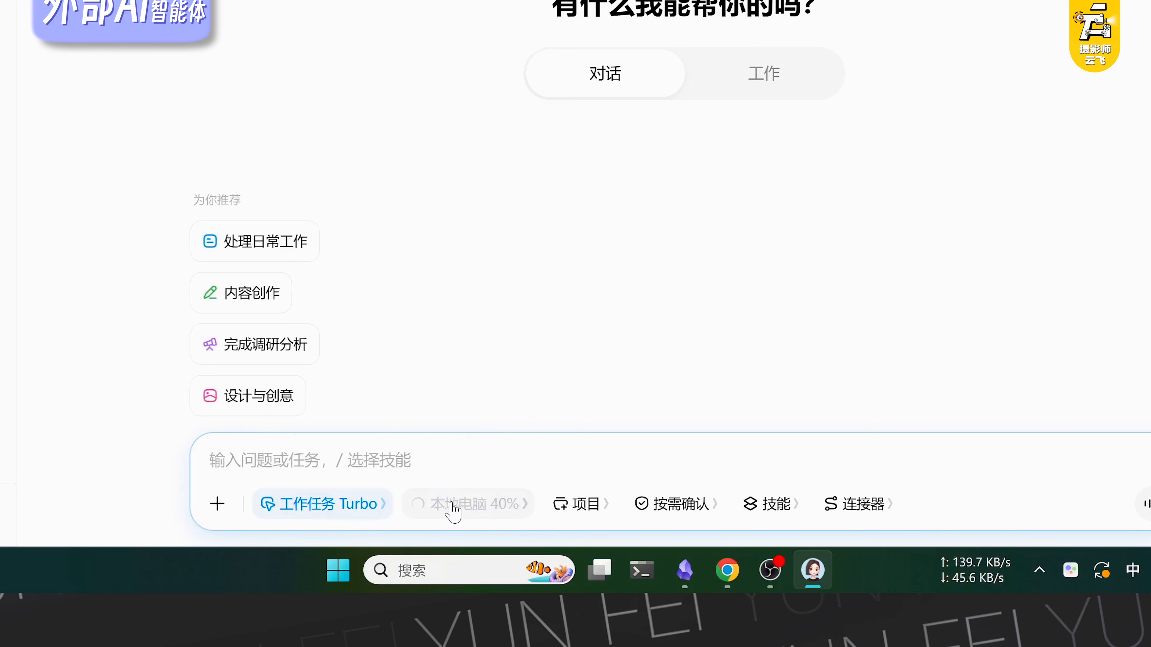
Create a project named 我的脑库 linked to the local folder 我的脑库
left_click(580, 505)
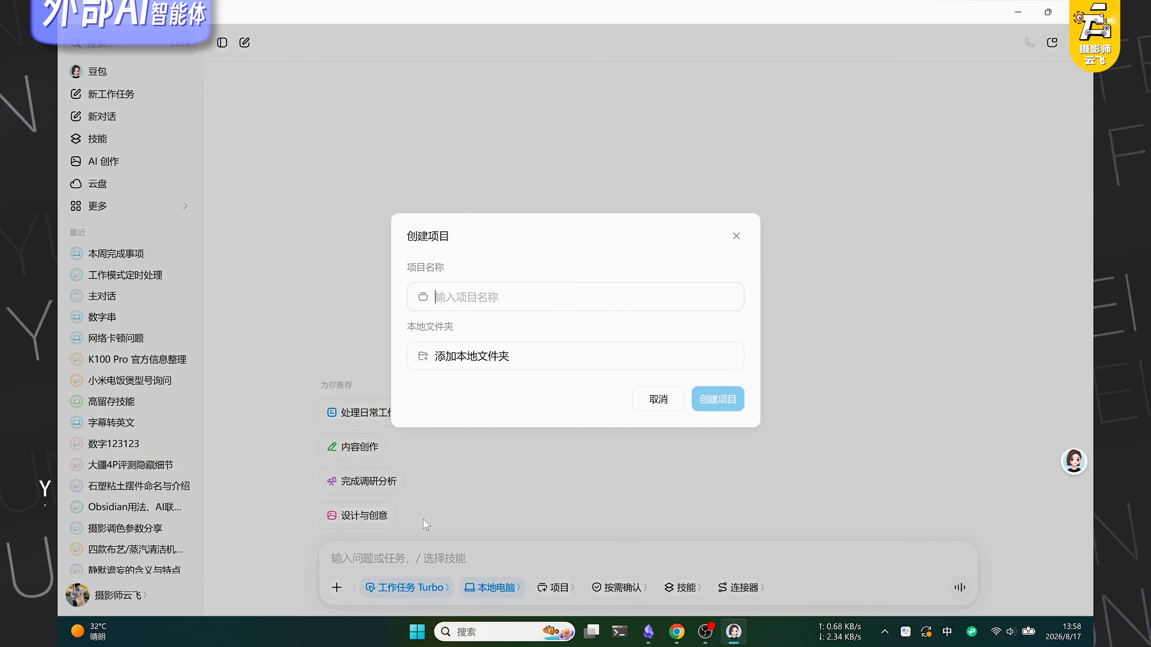
left_click(548, 360)
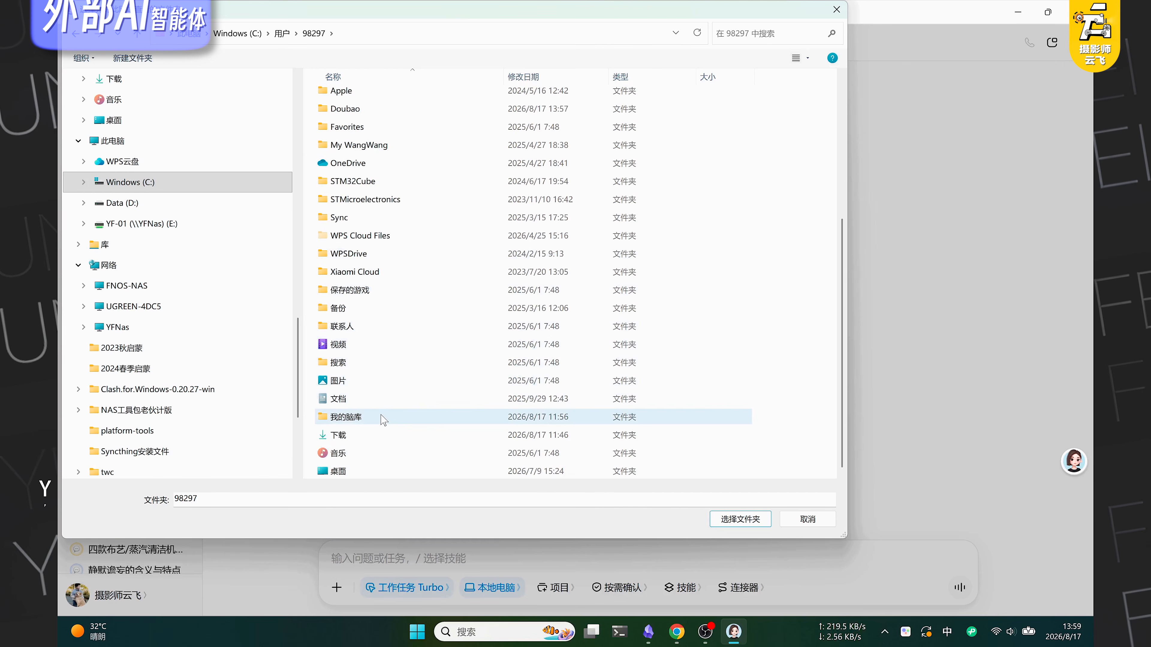
left_click(384, 417)
left_click(740, 519)
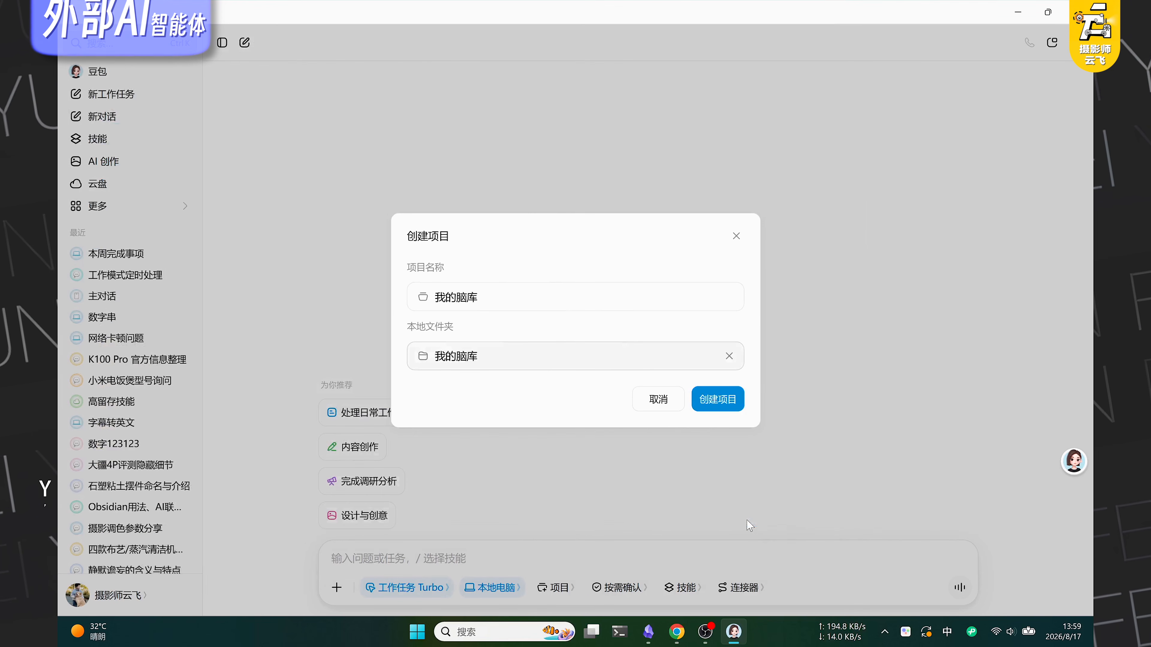
left_click(719, 399)
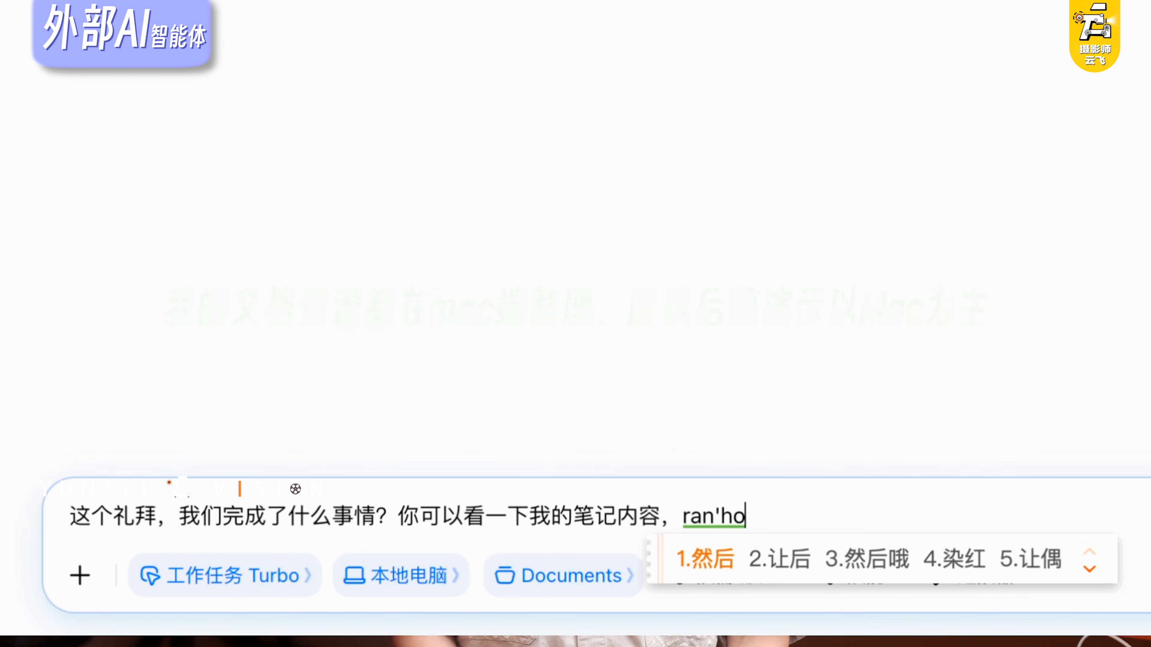
Ask 这个礼拜，我们完成了什么事情？你可以看一下我的笔记内容，然后告诉我答案 in the Documents project and read through the weekly summary
type("u gsw daan")
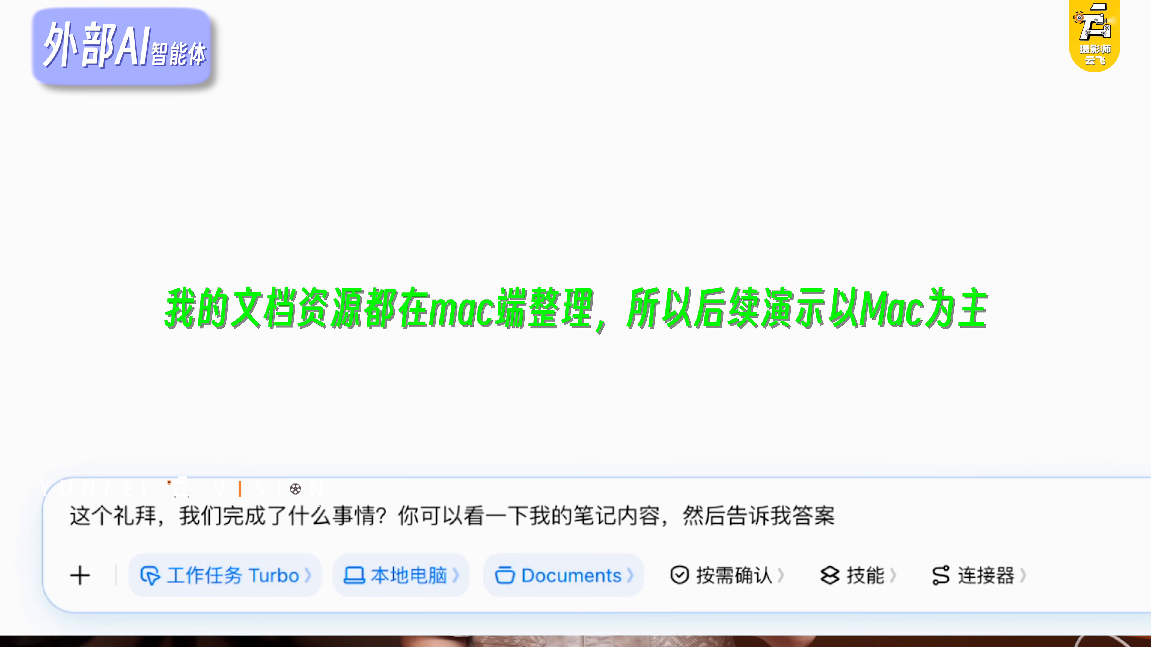
key("Return")
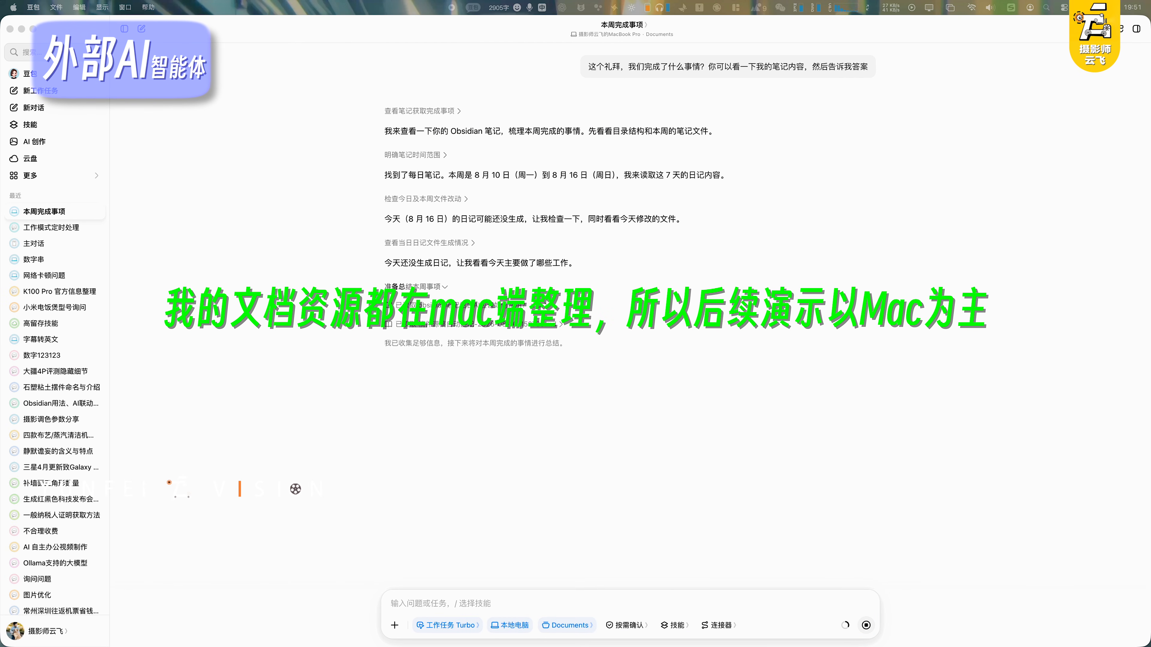
left_click(703, 335)
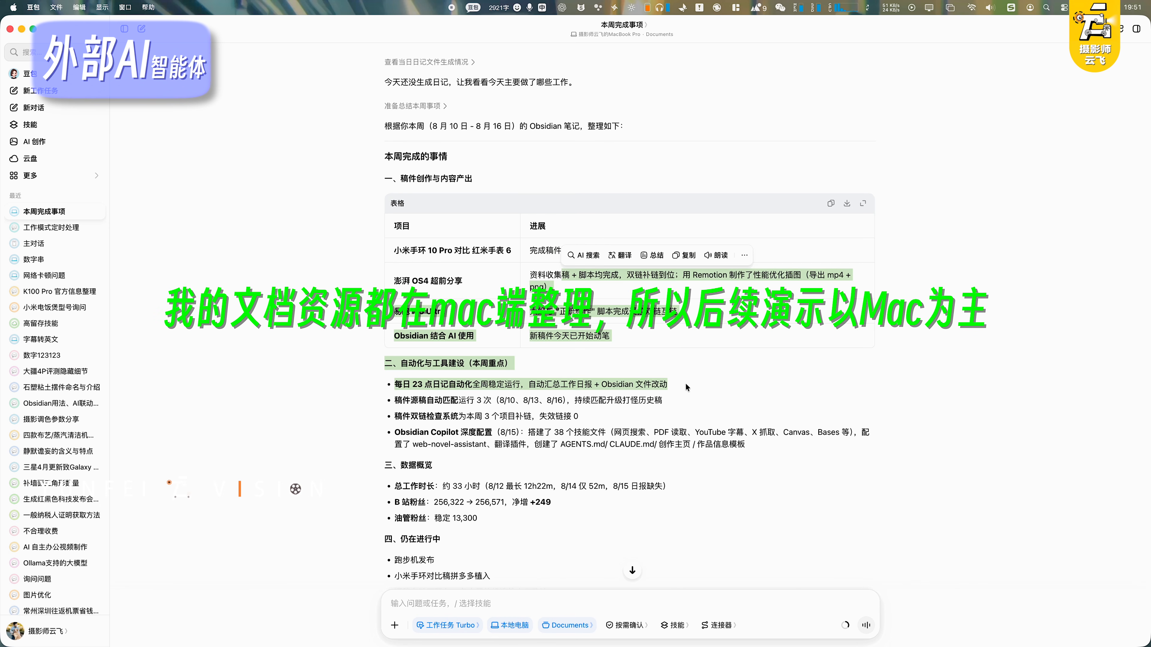
scroll(666, 399, "down", 3)
left_click_drag(456, 279, 678, 381)
left_click(491, 406)
scroll(491, 406, "down", 1)
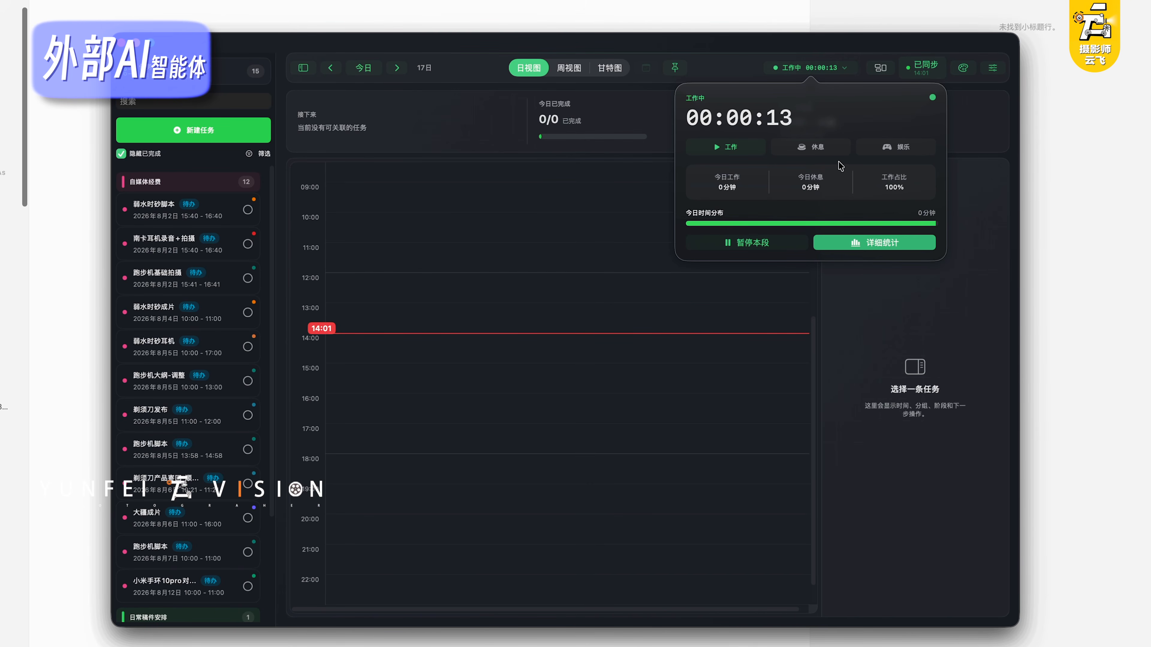
Switch to the task timer to view its 详细统计, and preview 工作日报-2026-08-14.txt and 工作日报-2026-08-13.txt in the 每日工作记录 folder
left_click(857, 249)
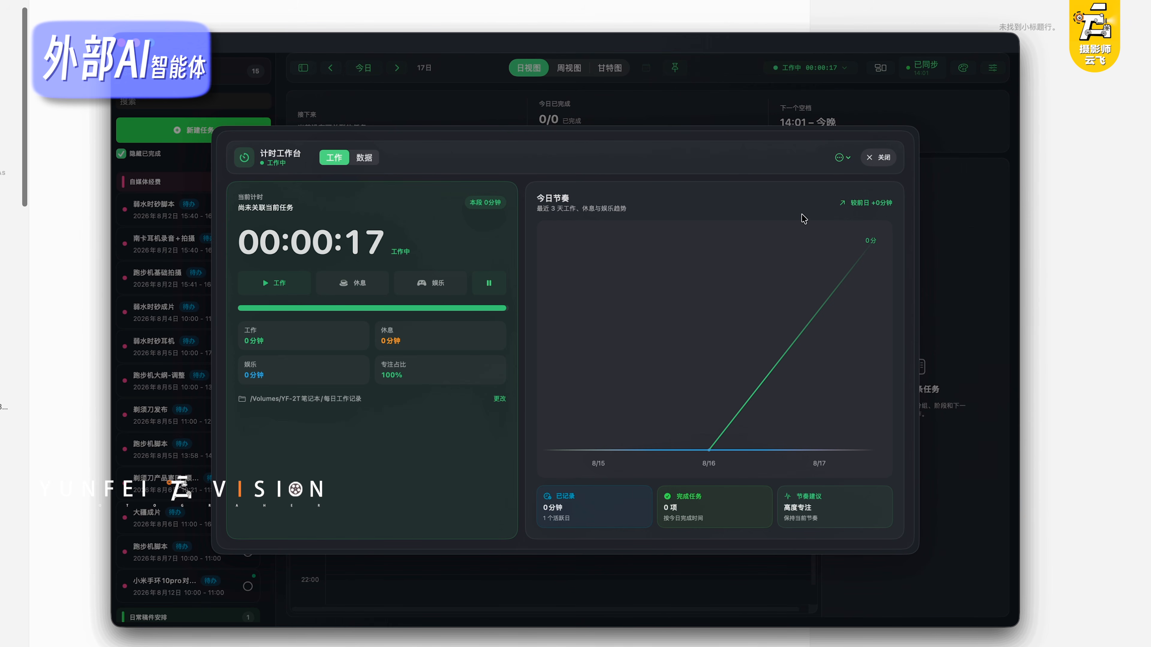
left_click(839, 158)
left_click(509, 202)
key("space")
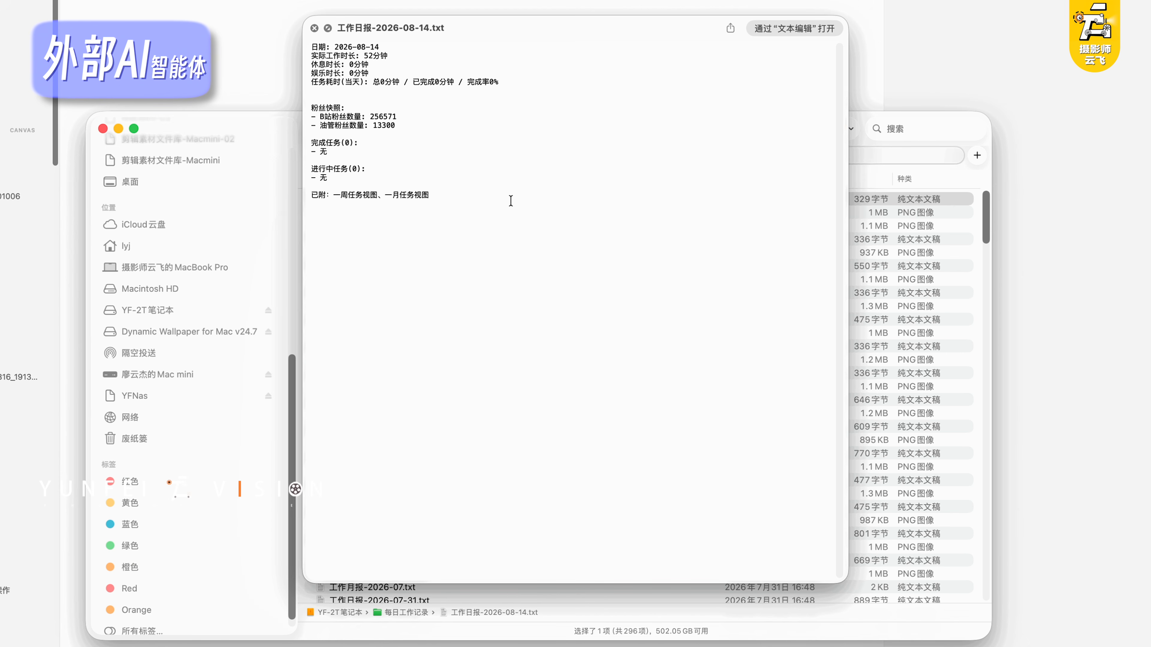
key("space")
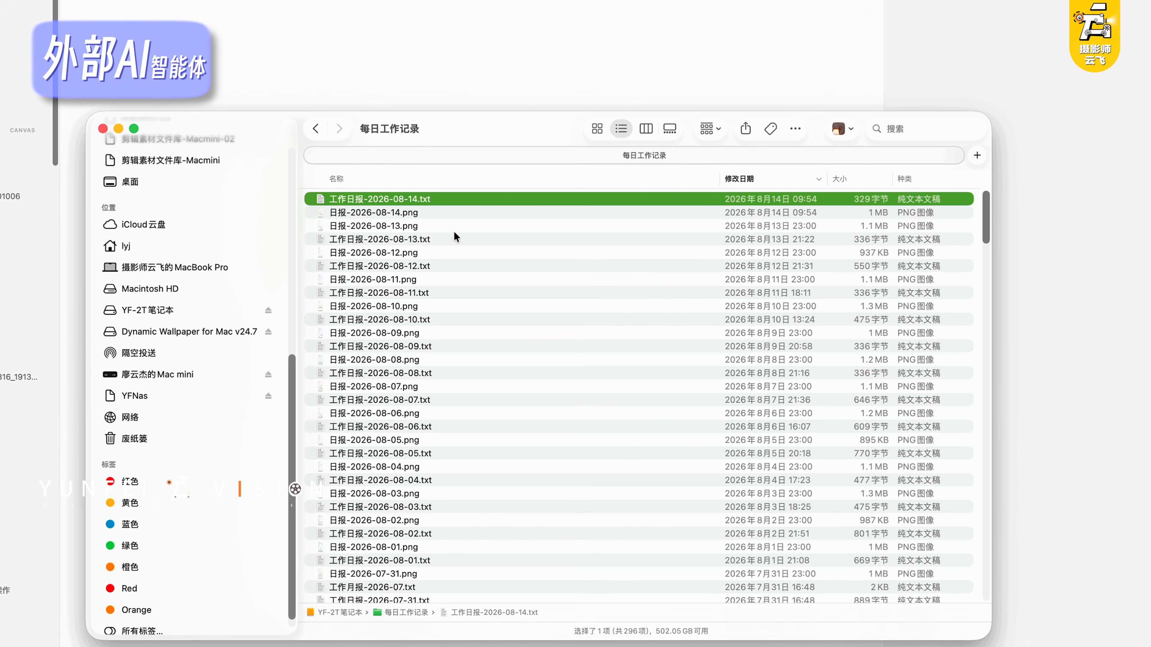
left_click(456, 237)
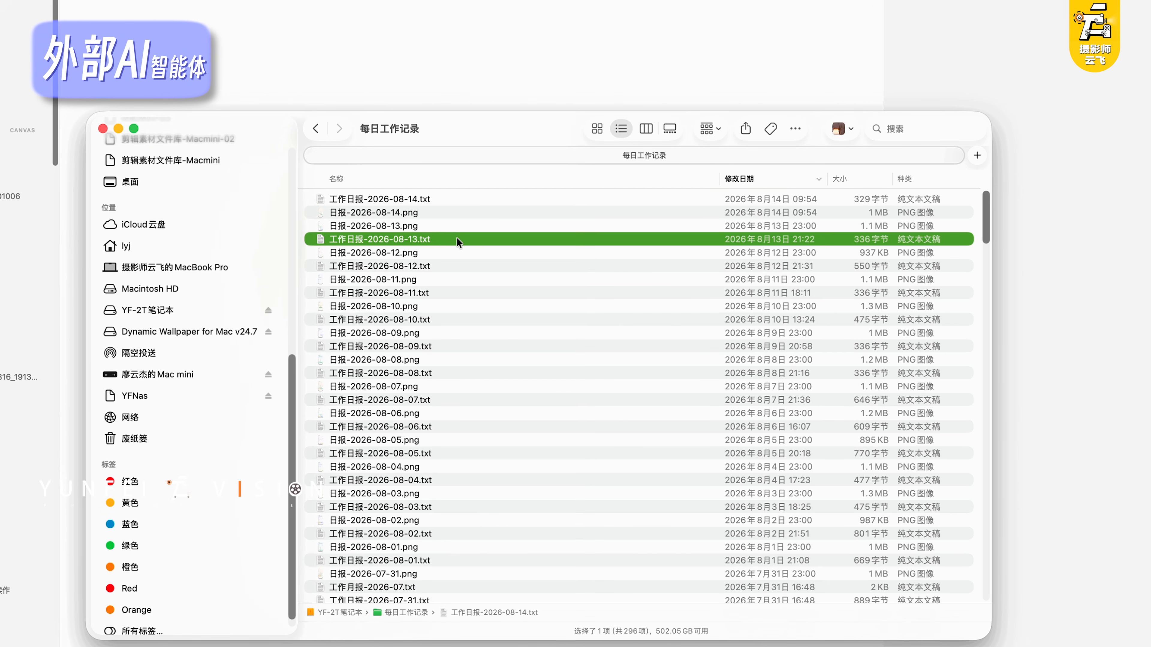
key("space")
left_click_drag(350, 47, 488, 226)
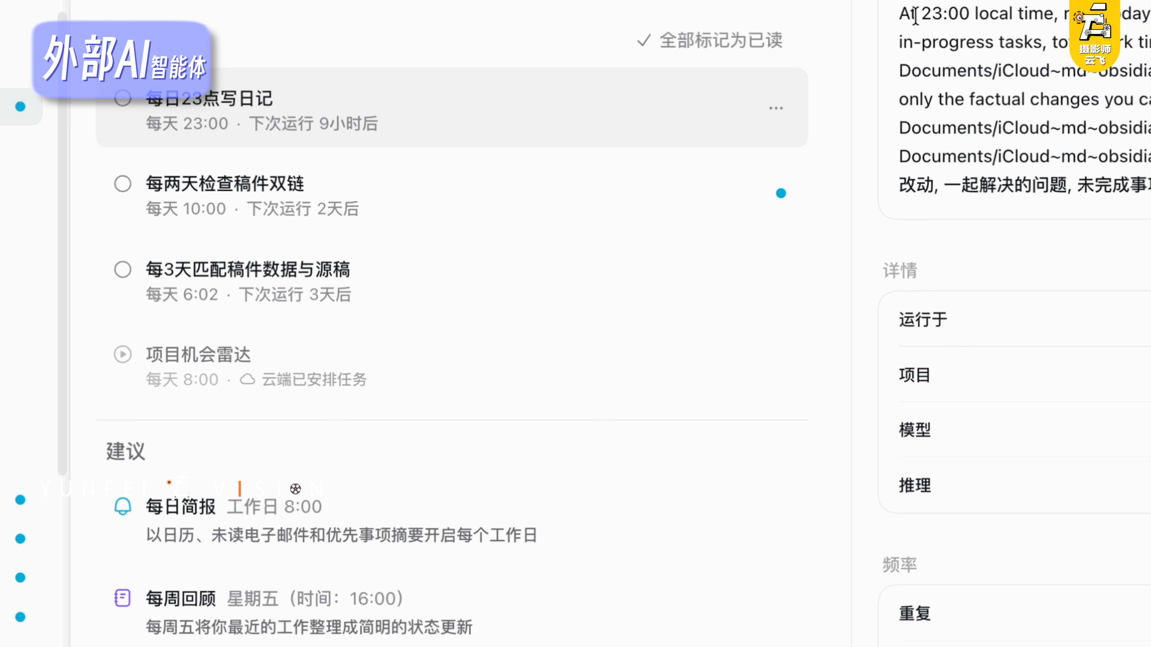
Switch to Codex and examine the 每日23点写日记 scheduled task's instructions, details, frequency and run history
left_click_drag(915, 16, 627, 331)
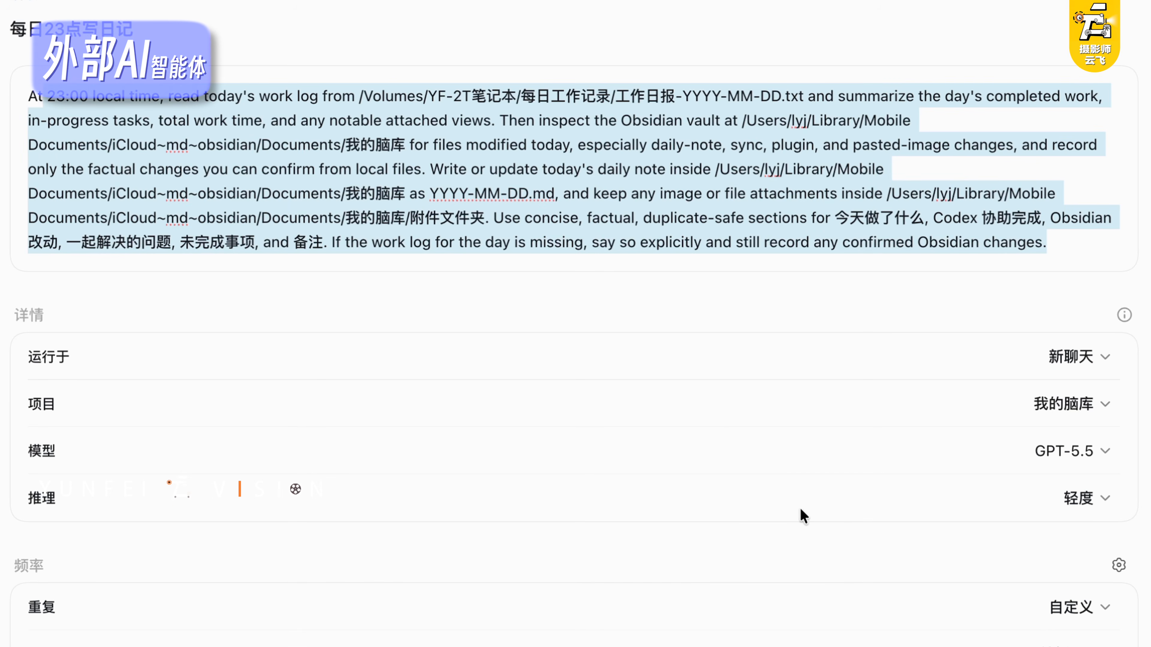
scroll(576, 317, "down", 10)
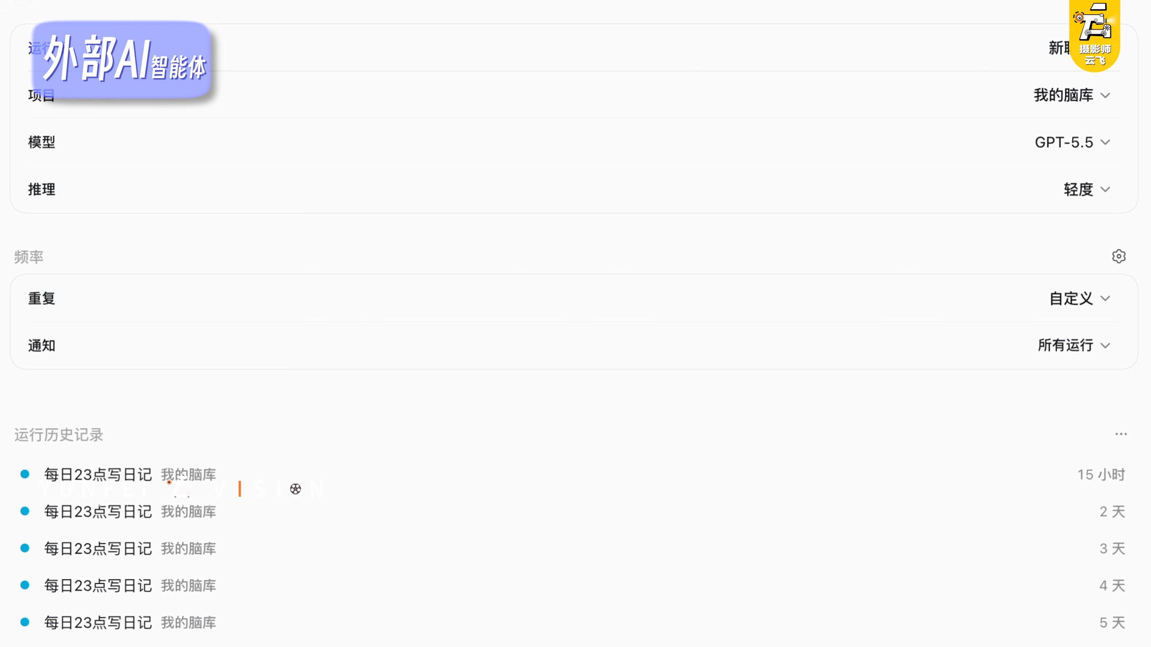
scroll(576, 317, "down", 15)
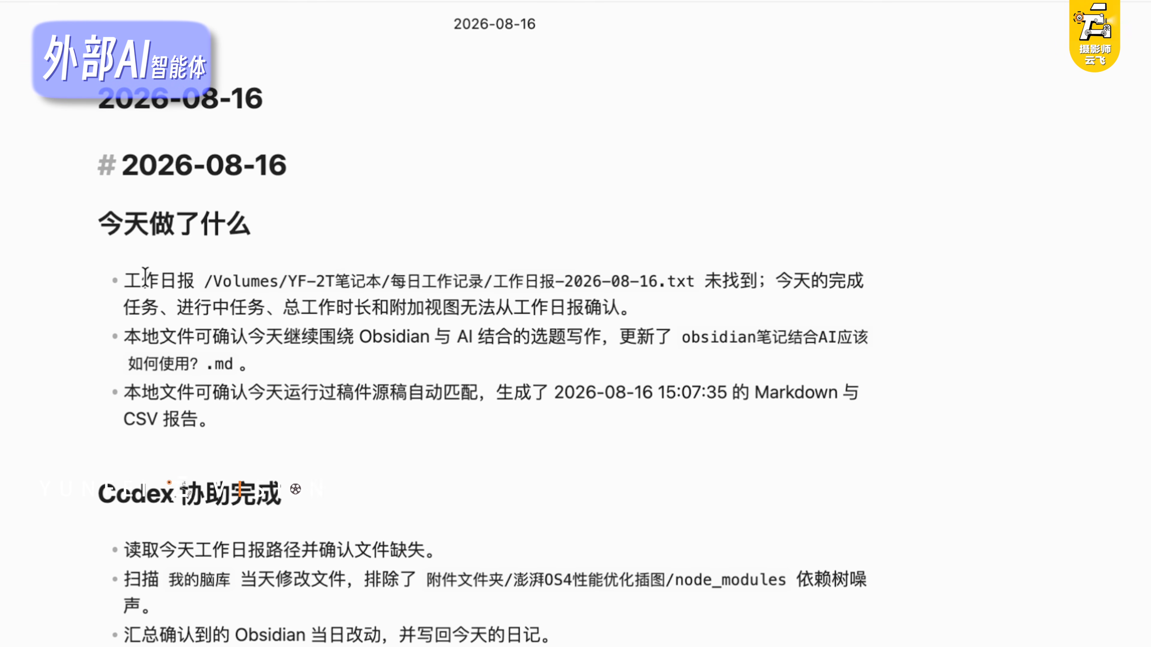
Switch to Obsidian and read the 2026-08-16 daily note from 今天做了什么 through 备注
scroll(294, 290, "down", 3)
left_click_drag(145, 274, 455, 512)
scroll(689, 272, "down", 6)
scroll(728, 463, "down", 8)
scroll(727, 644, "down", 10)
scroll(454, 512, "down", 7)
key("Right")
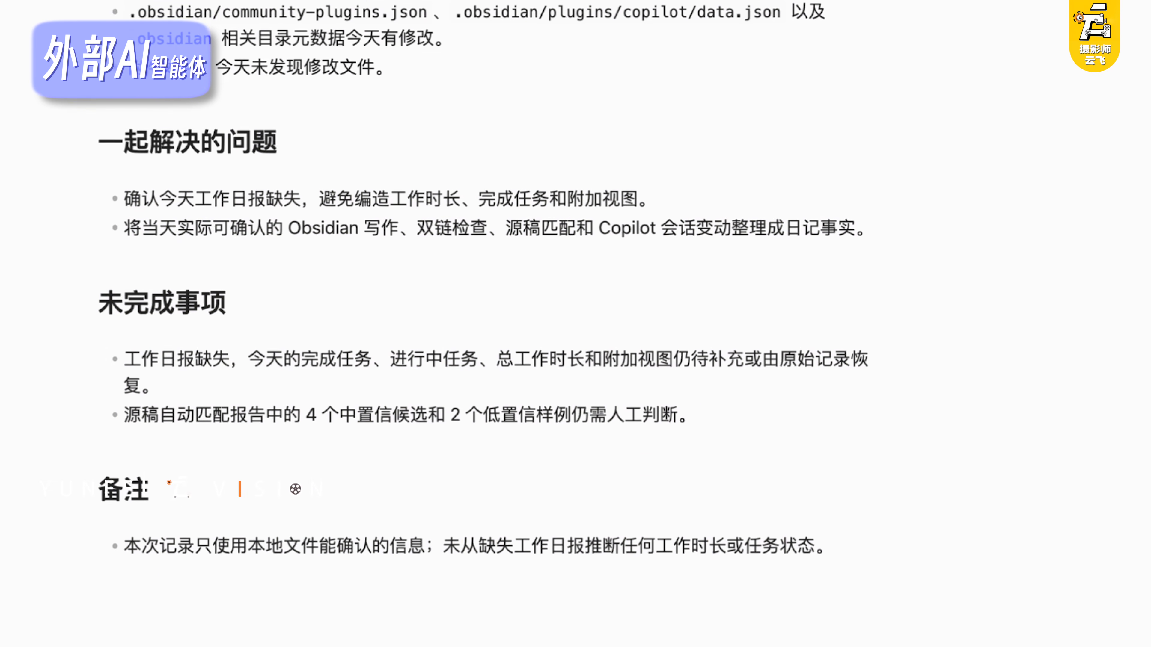
scroll(487, 318, "down", 5)
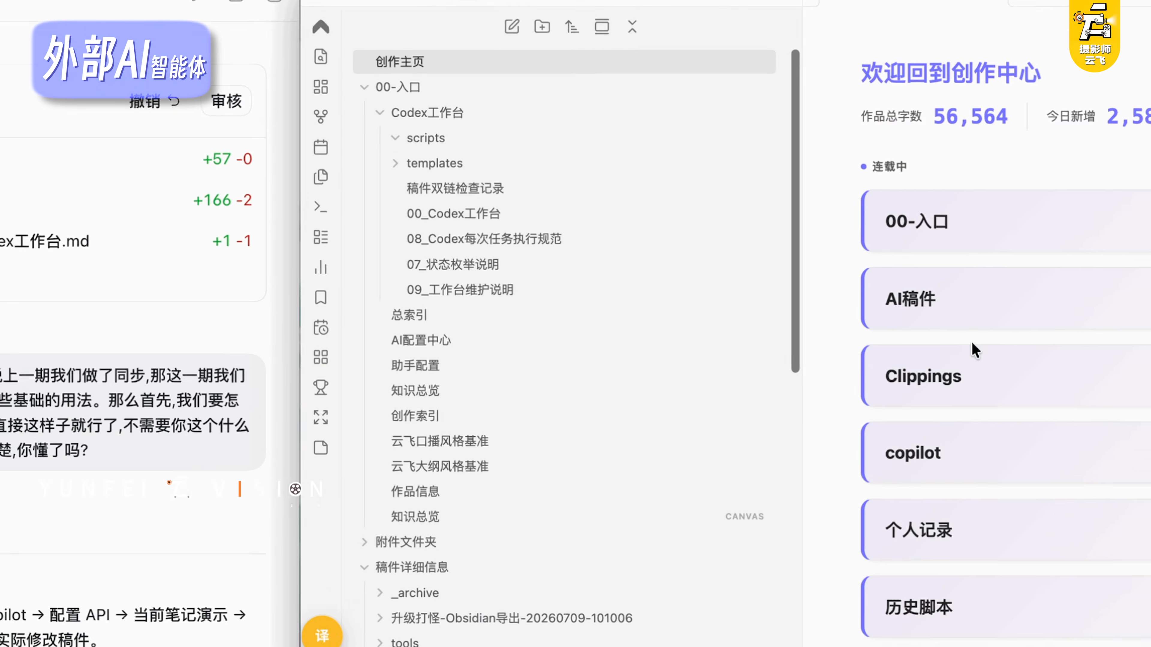
Look through the vault's folder structure, checking the contents of 附件文件夹, 个人记录, 历史脚本 and 思源同步
scroll(551, 317, "down", 15)
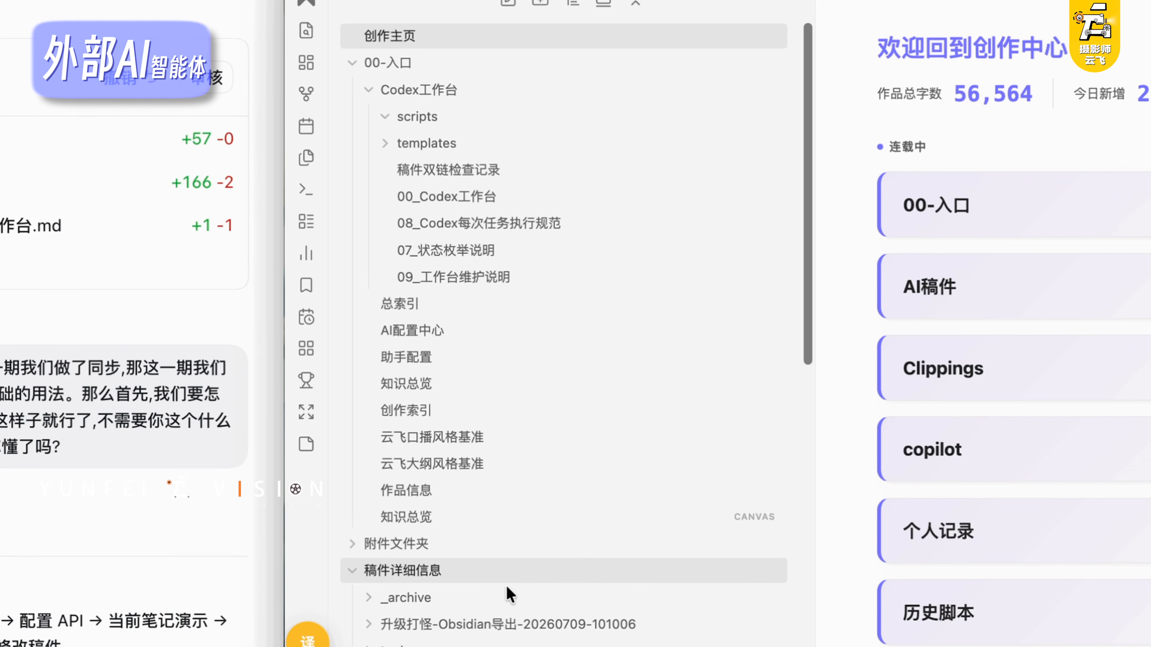
scroll(551, 318, "up", 15)
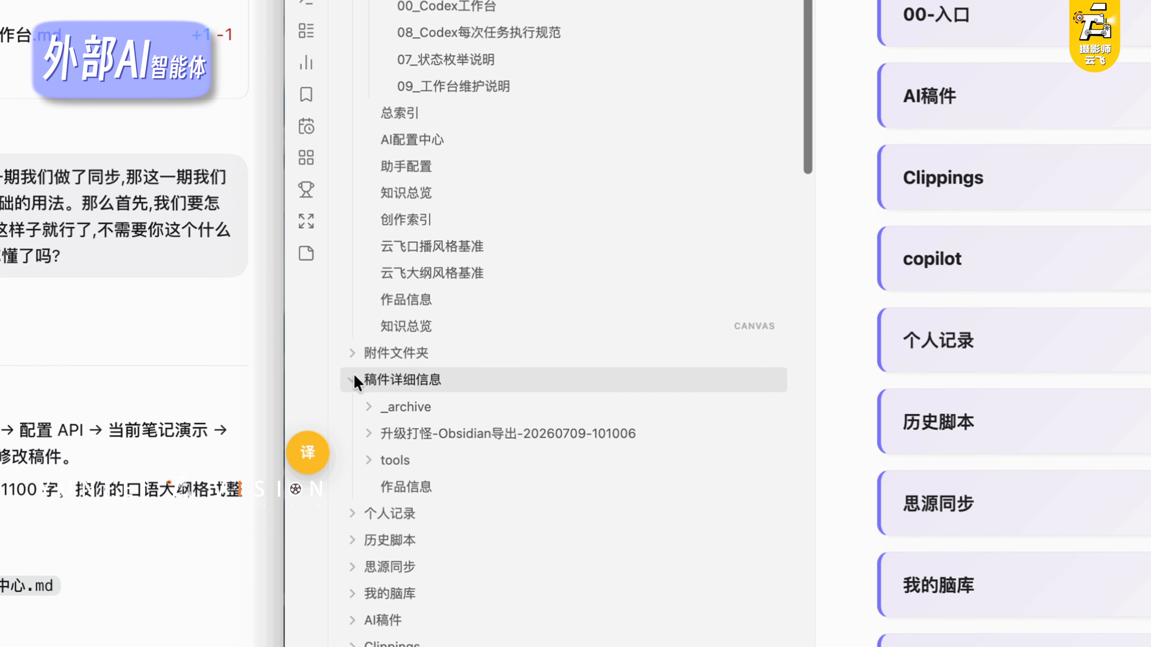
left_click(353, 422)
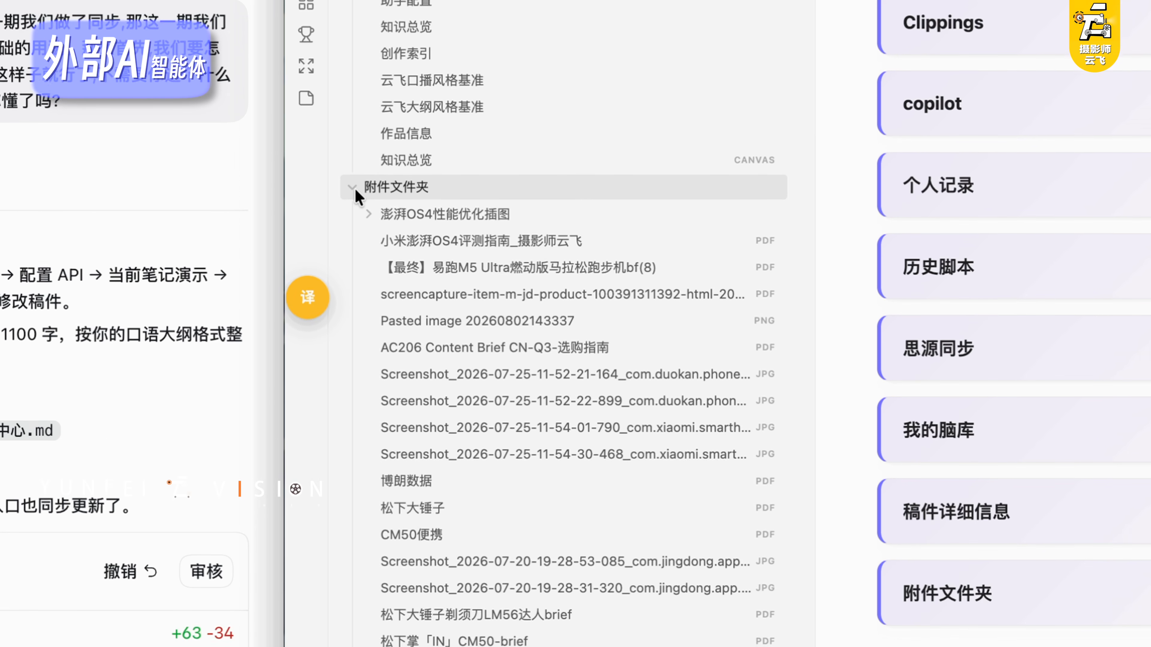
left_click(352, 278)
scroll(375, 425, "down", 2)
left_click(353, 228)
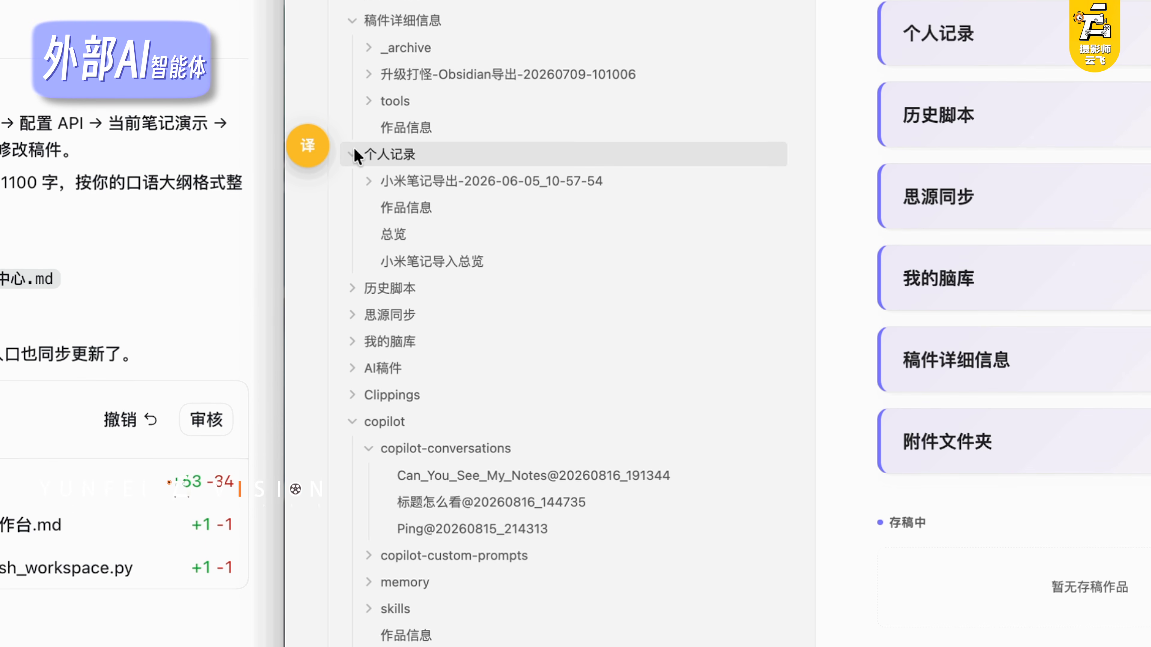
left_click(354, 223)
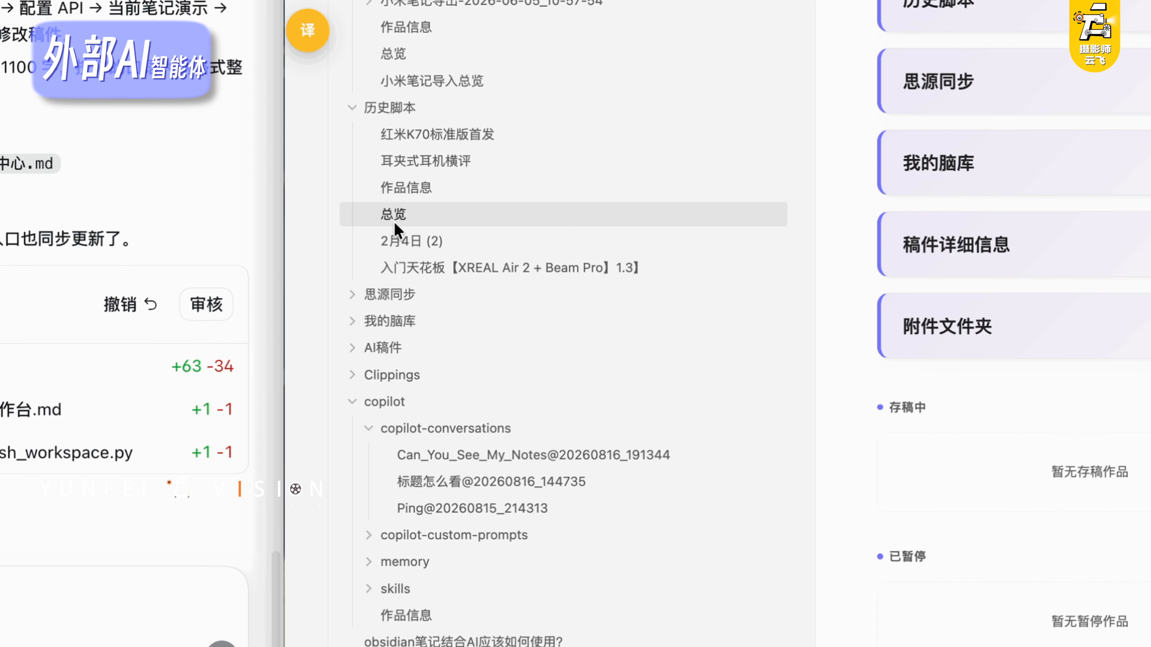
left_click(352, 260)
scroll(377, 313, "down", 5)
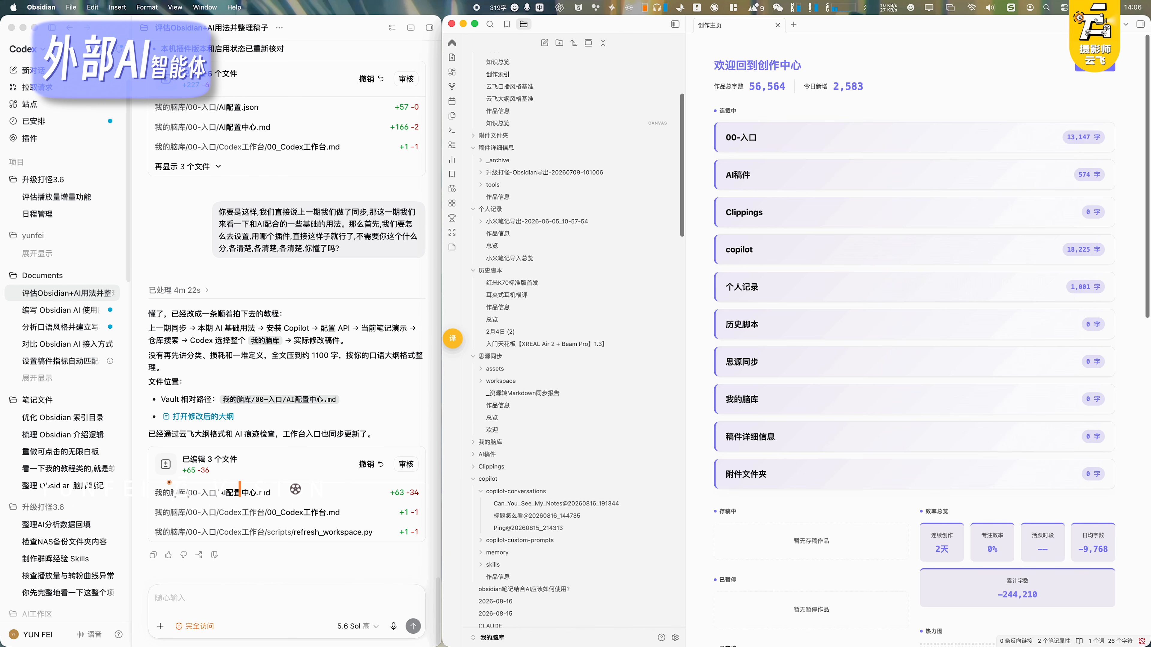
scroll(582, 254, "up", 5)
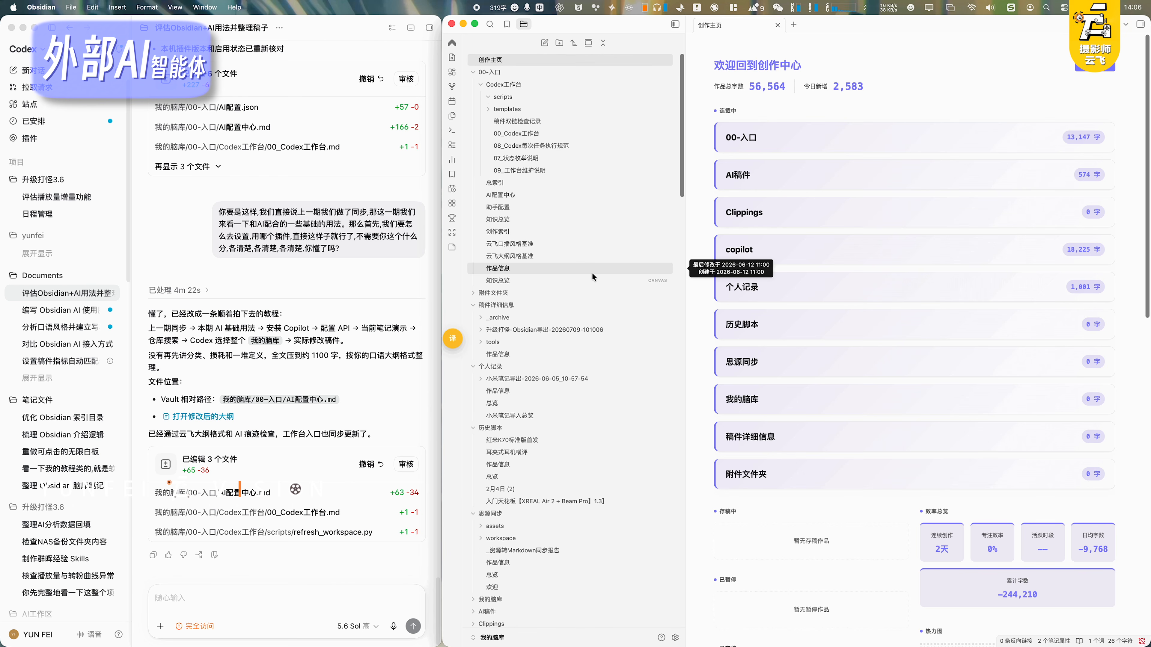
left_click(385, 397)
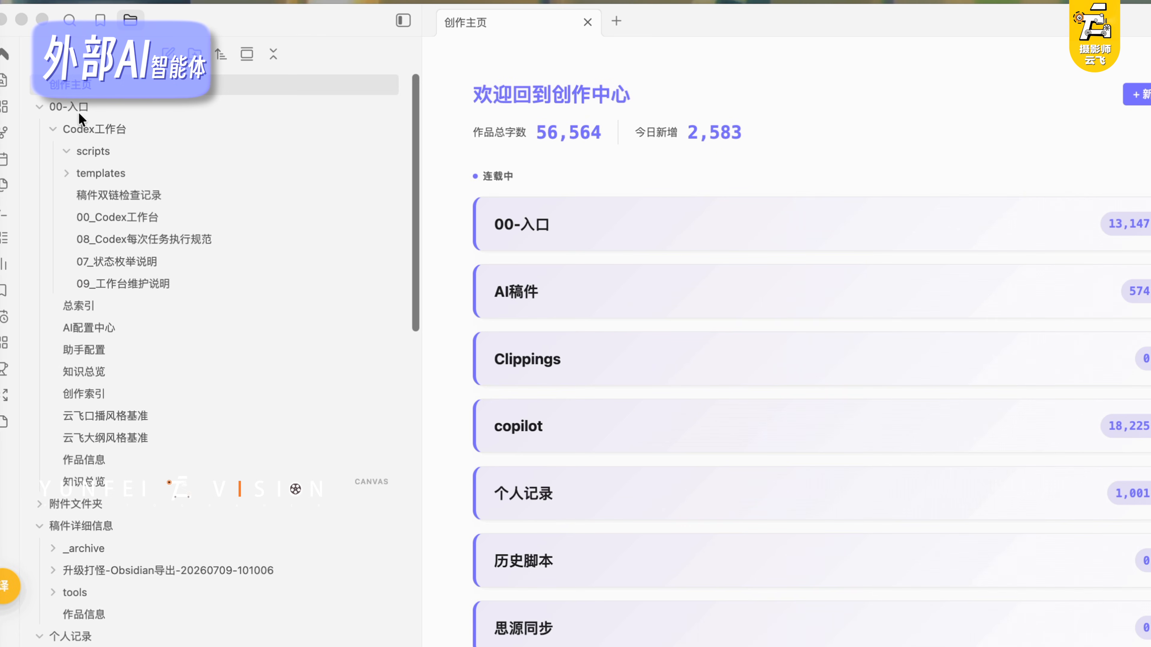
Open the 稿件双链检查记录 note in 00-入口/Codex工作台 and read its 固定规则 and 2026-07-15｜首轮跑通 sections
left_click(78, 106)
left_click(36, 107)
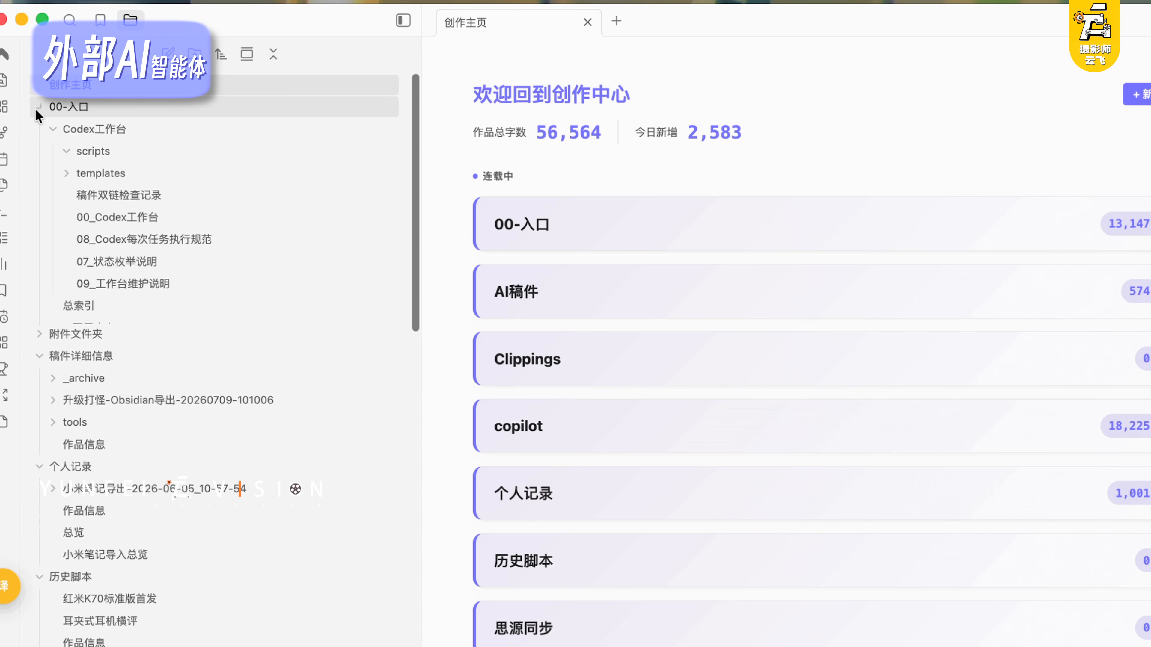
left_click(110, 128)
left_click(113, 130)
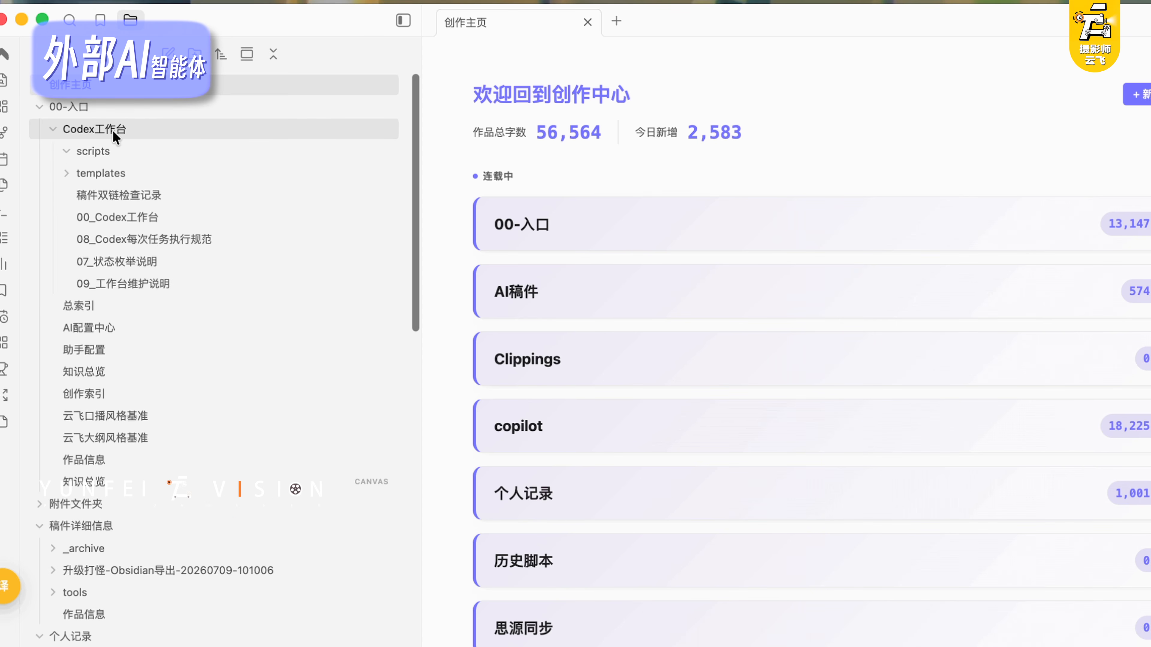
left_click(156, 196)
scroll(670, 511, "down", 2)
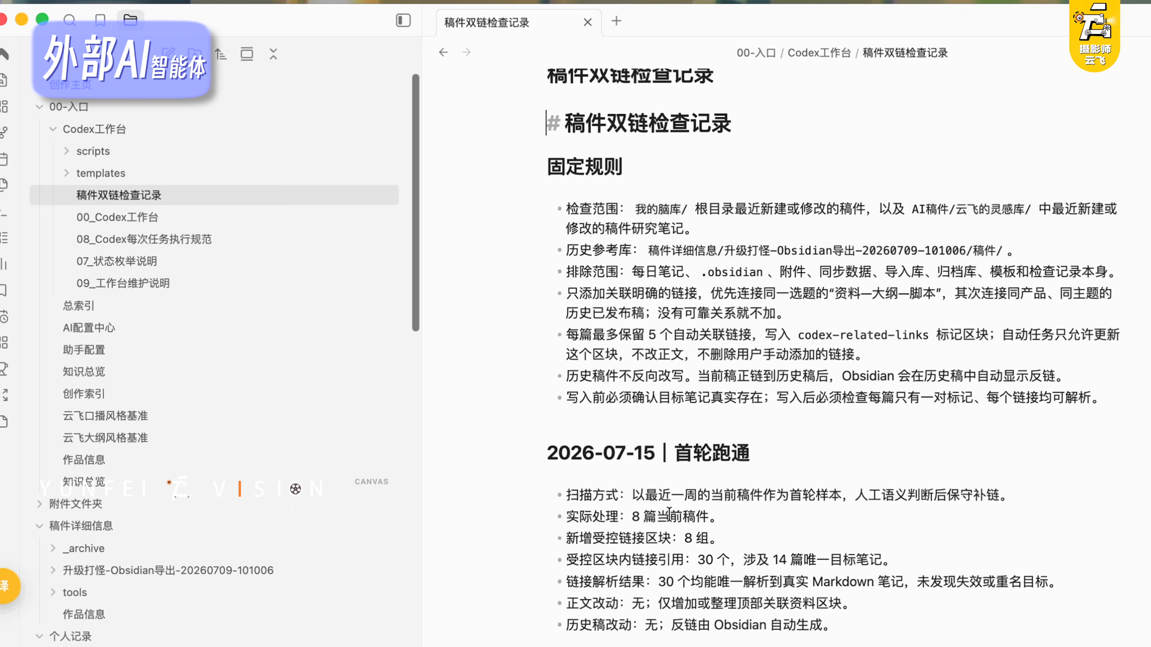
scroll(670, 512, "down", 3)
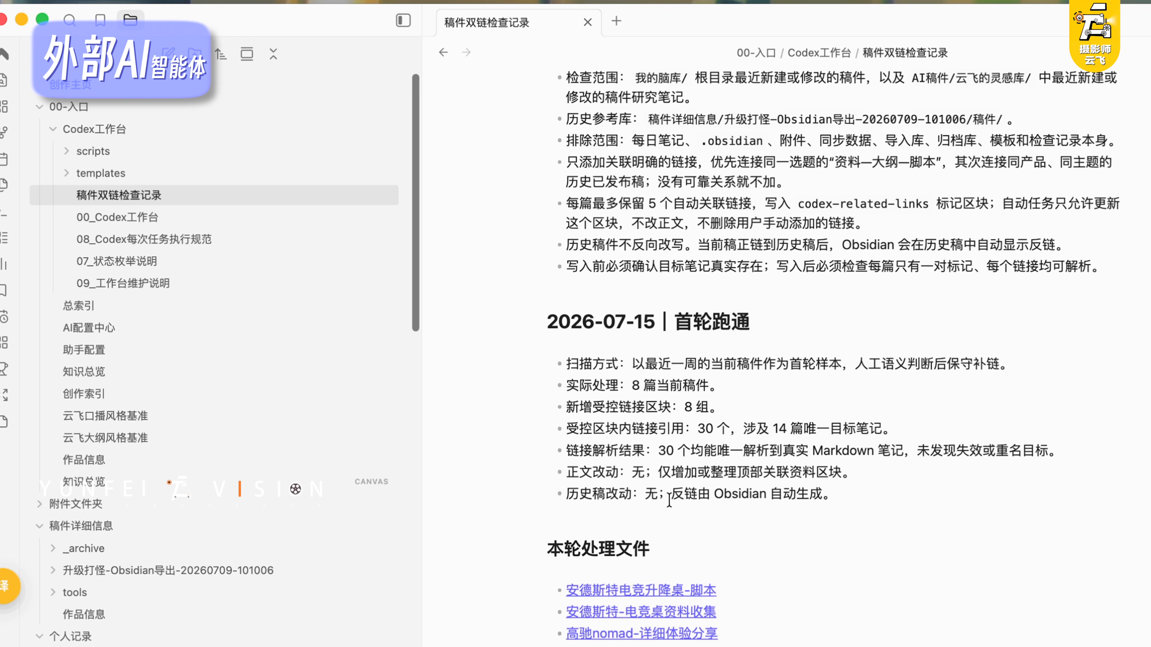
Open the 总索引 note in 00-入口 and examine the entries in its 最近活跃内容 table
left_click(156, 309)
scroll(663, 542, "down", 5)
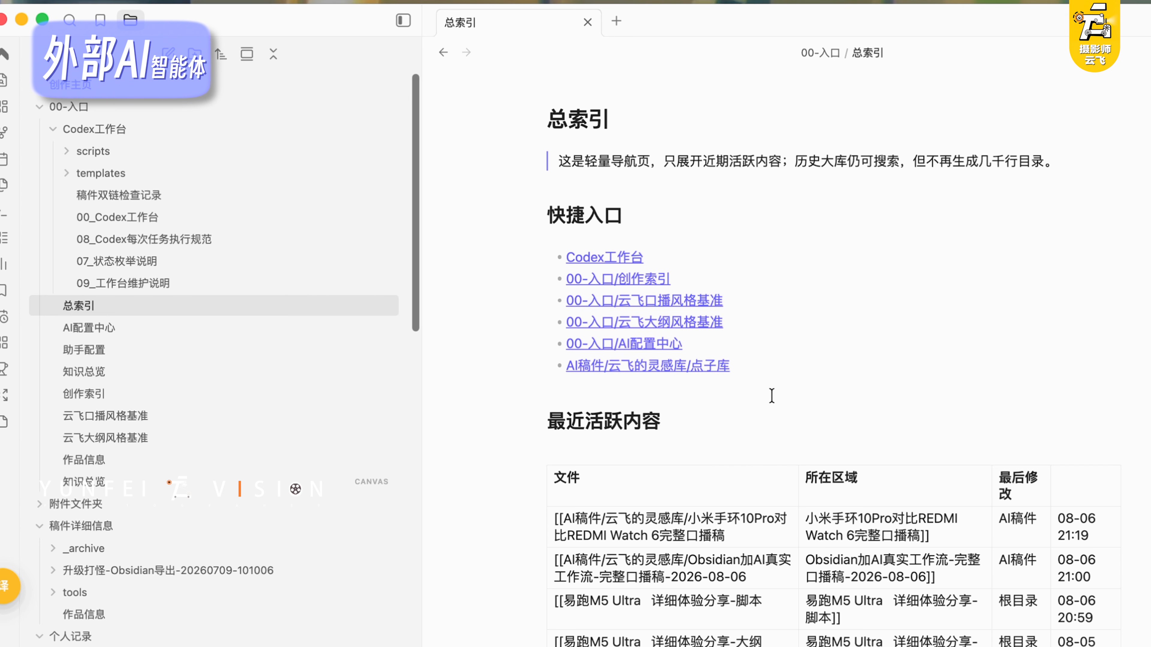
scroll(771, 396, "down", 4)
left_click(696, 374)
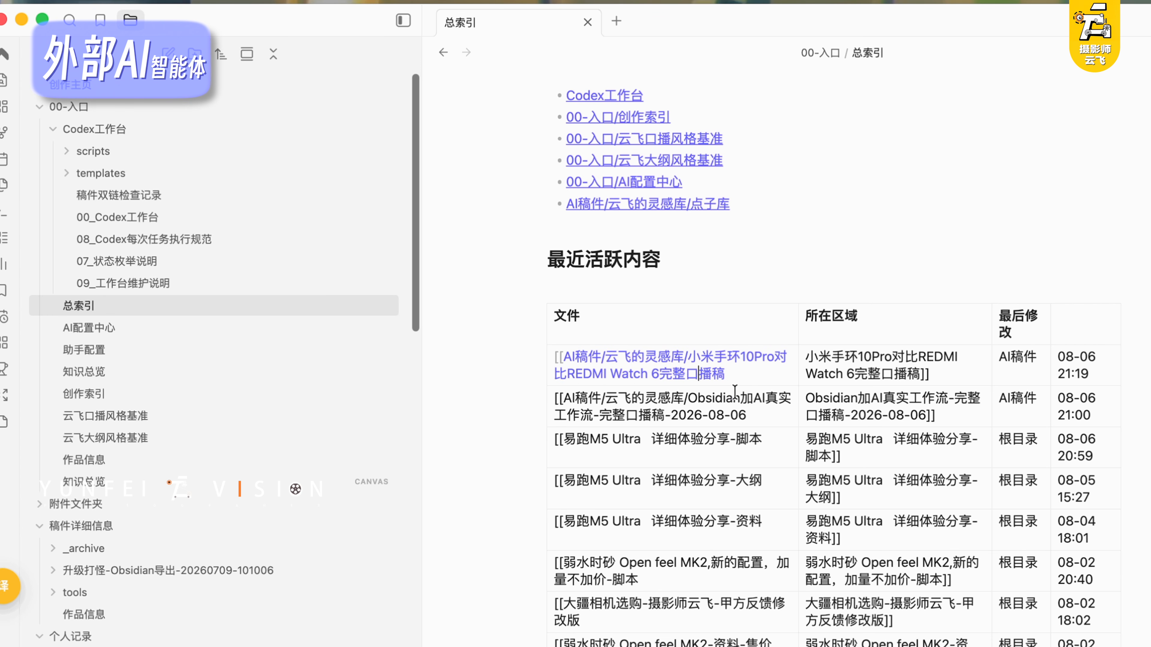
left_click(735, 406)
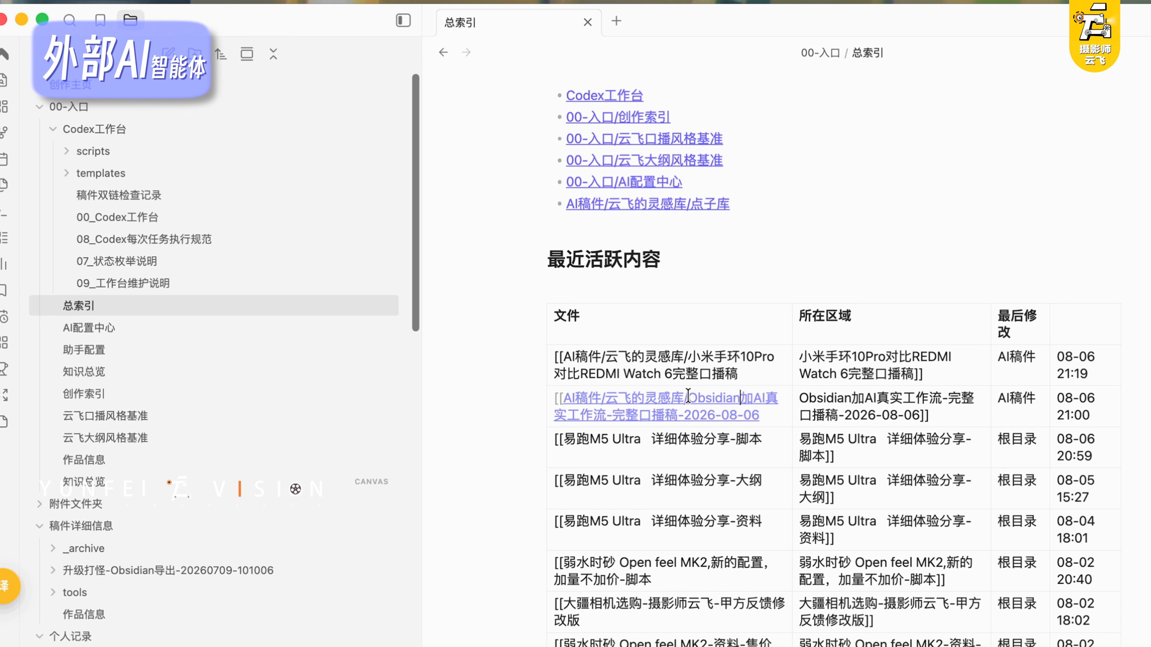
mouse_move(694, 398)
left_mouse_down()
mouse_move(777, 399)
mouse_move(697, 416)
left_mouse_up()
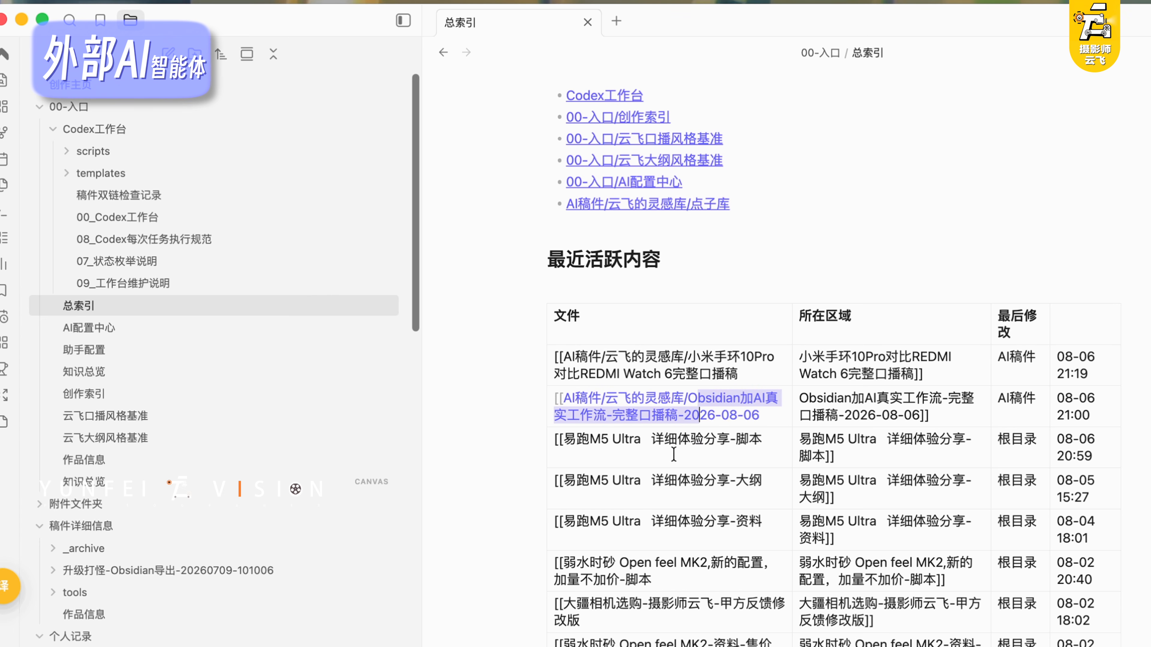
scroll(679, 485, "down", 2)
left_click(649, 547)
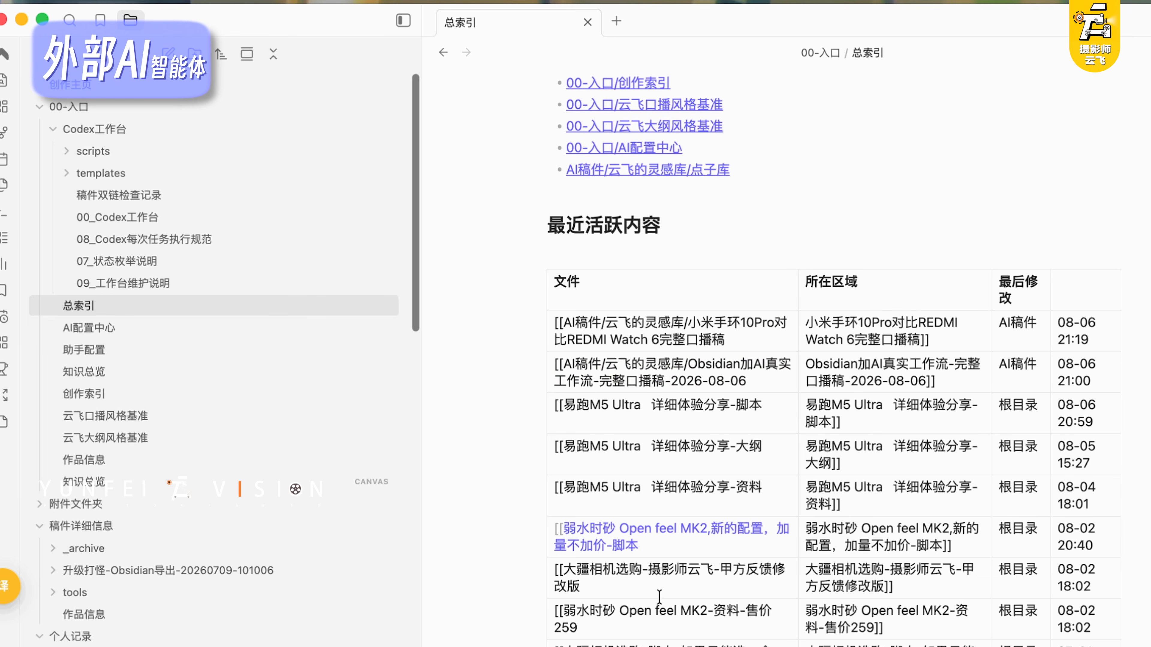
Read through the 总索引 note, from its 最近活跃内容 entries back up to the 快捷入口 links
scroll(660, 599, "down", 10)
scroll(671, 589, "down", 7)
left_click(651, 552)
scroll(686, 520, "up", 20)
scroll(688, 529, "down", 12)
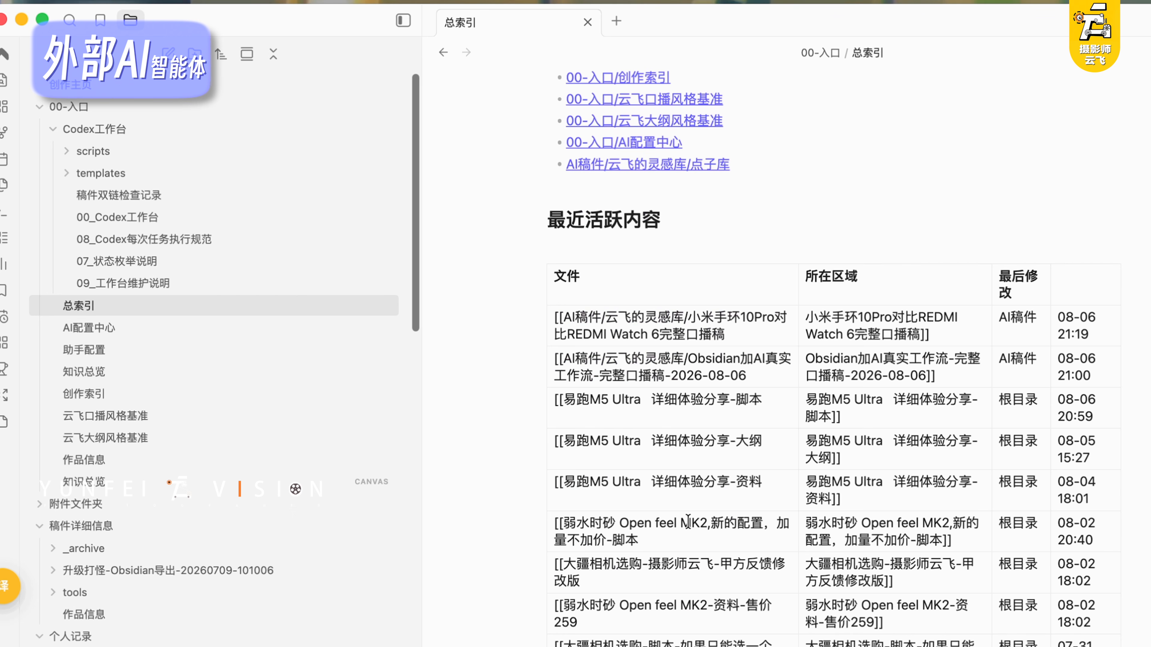
scroll(687, 517, "up", 12)
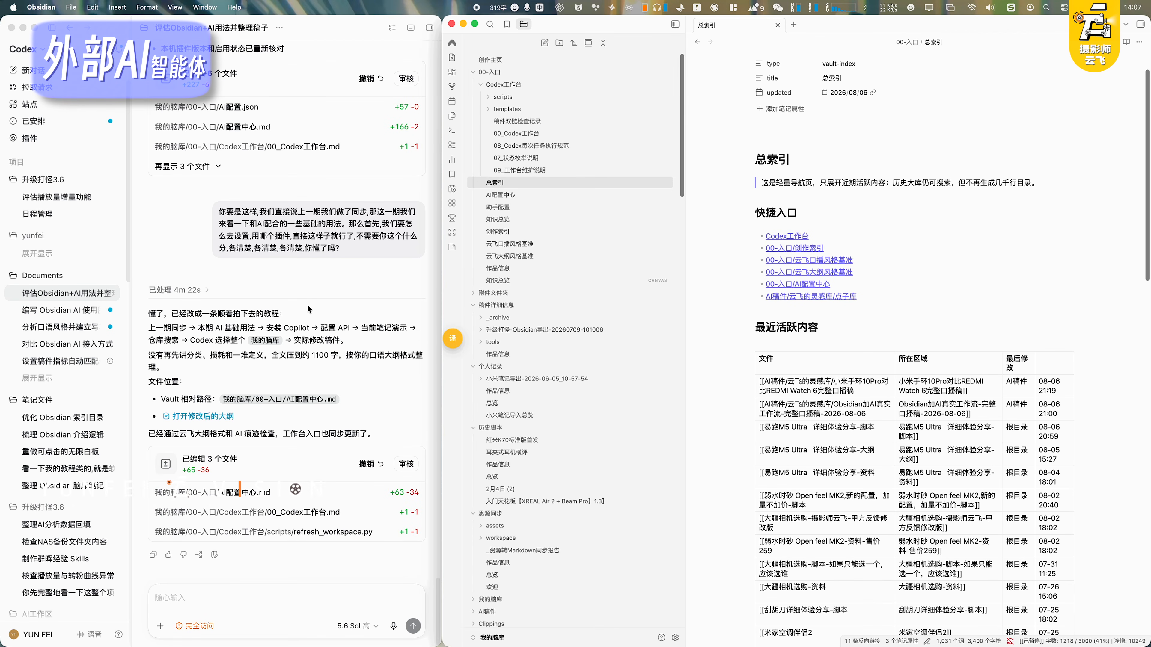
Review the Codex conversation about optimising the Obsidian workspace, including its 主要改动 section and the latest edited files
scroll(315, 318, "up", 5)
scroll(308, 340, "down", 5)
scroll(316, 331, "up", 5)
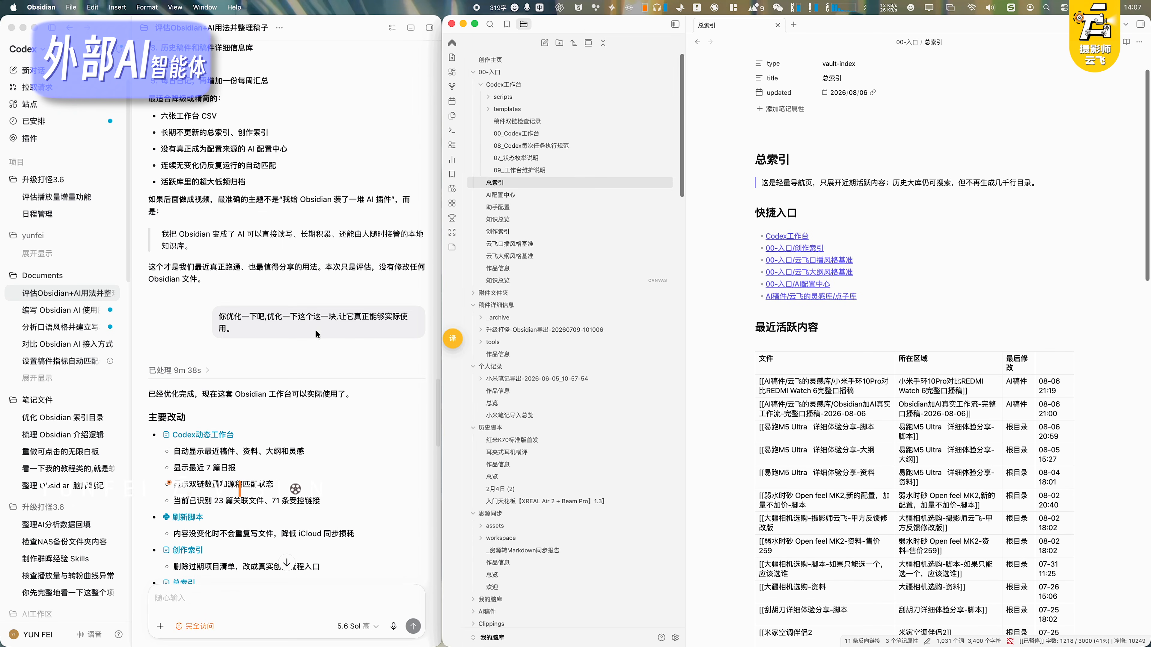
scroll(317, 325, "down", 5)
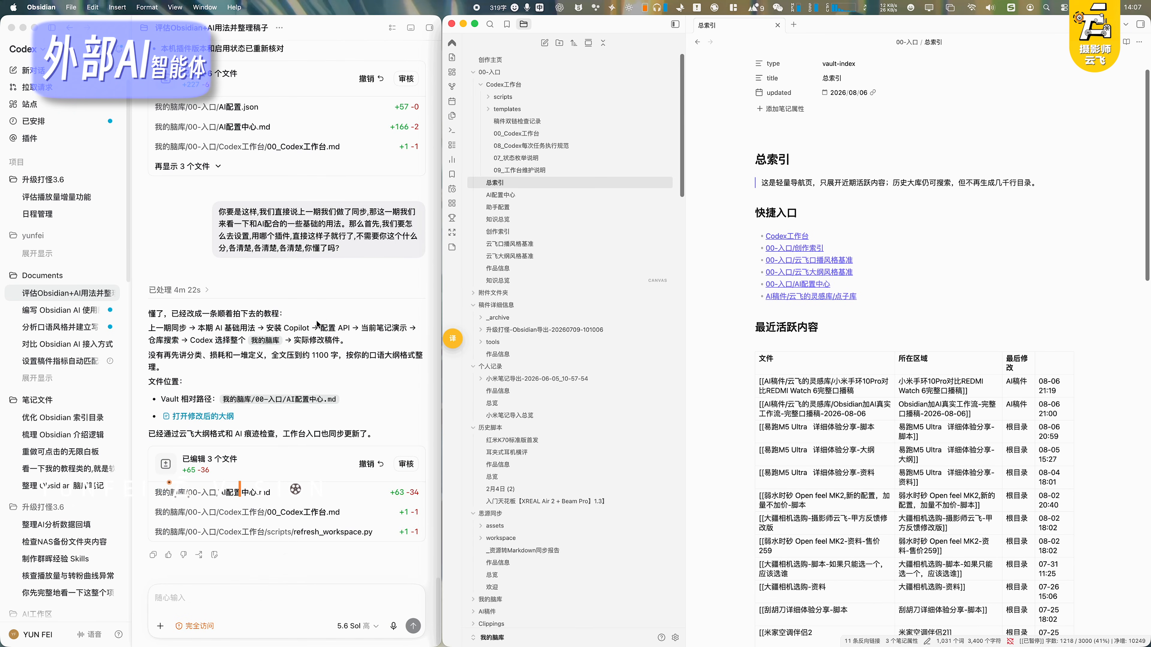
Open the 设置稿件指标自动匹配 conversation in Codex and highlight the interval in its recurring matching instruction
left_click(62, 362)
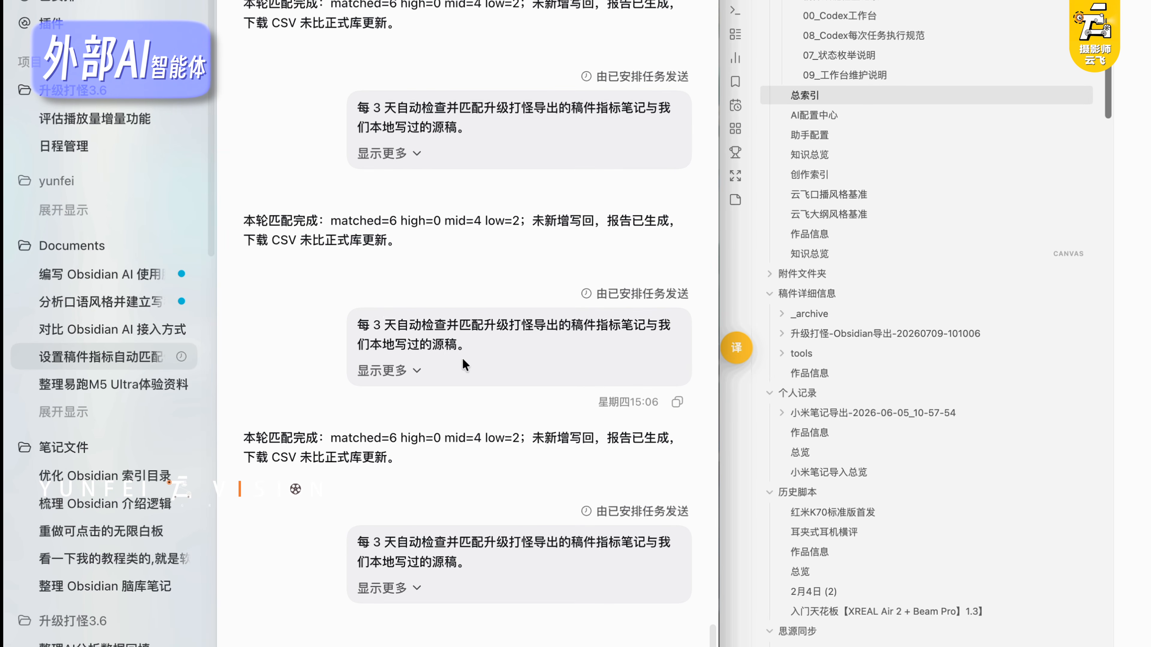
left_click_drag(367, 320, 474, 346)
left_click(416, 544)
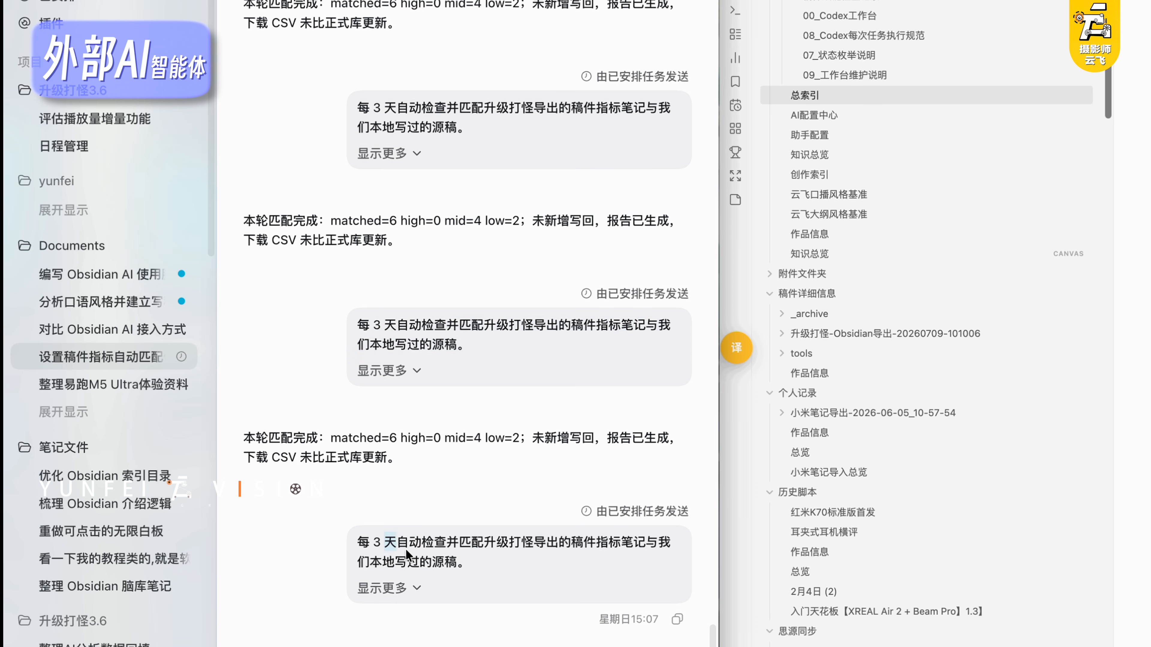
Open the scheduled task 每两天检查稿件双链 in Codex and read its full prompt and run settings
left_click(107, 4)
left_click(463, 217)
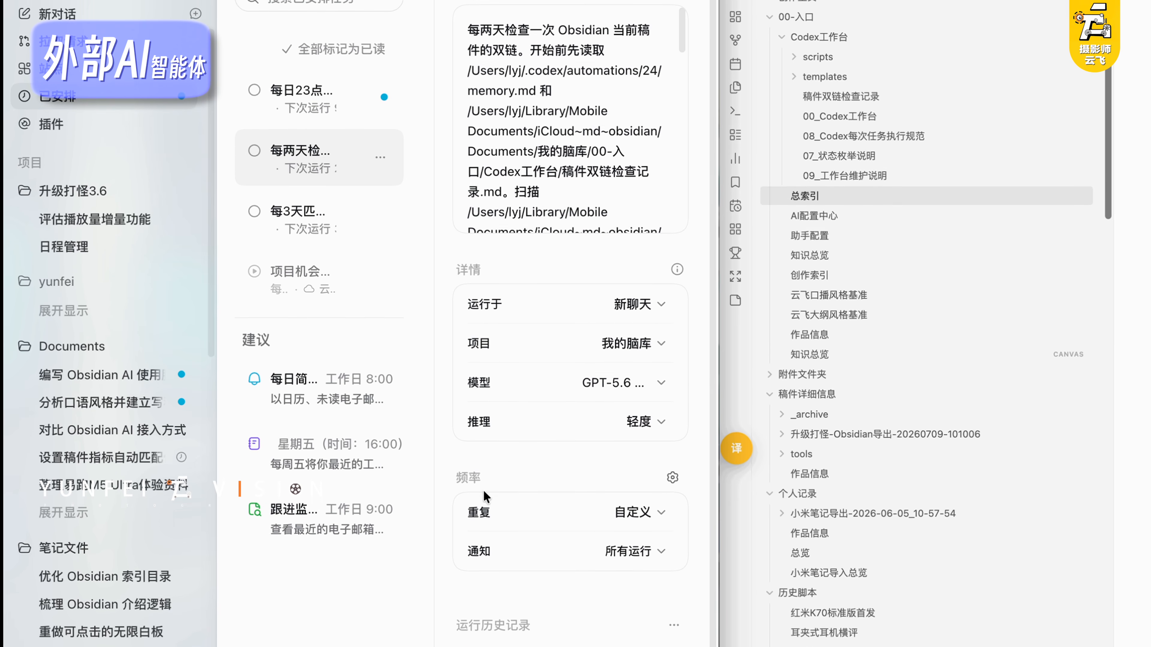
scroll(566, 136, "down", 10)
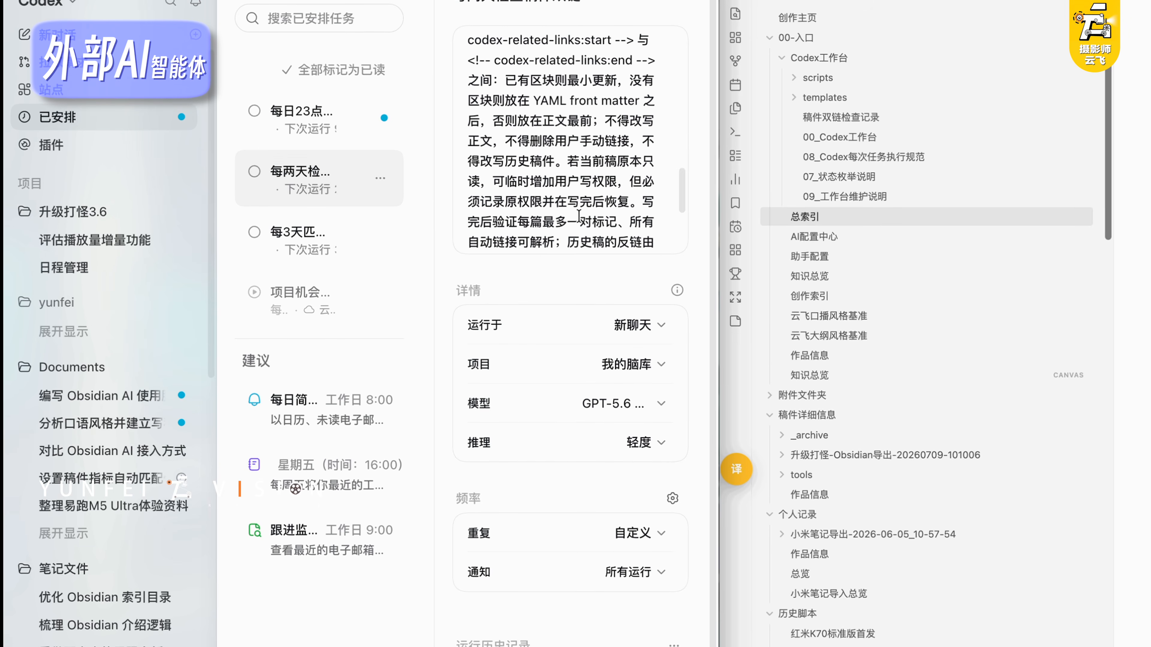
scroll(956, 549, "down", 15)
scroll(948, 525, "up", 12)
scroll(948, 528, "up", 5)
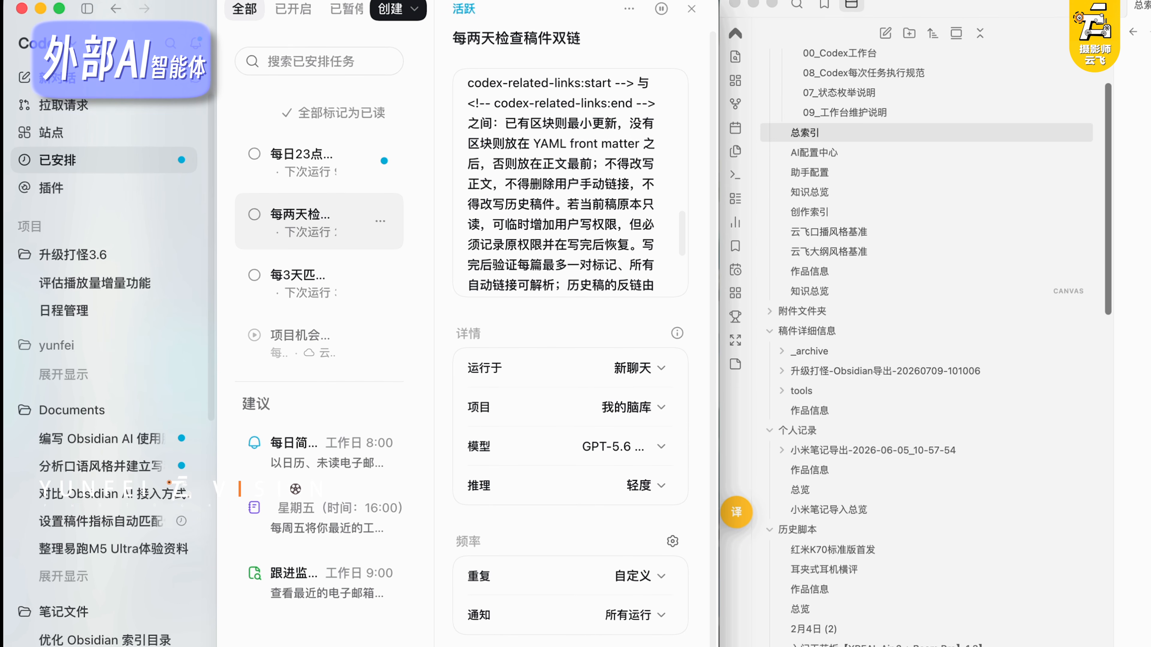
Open the 澎湃OS4超前分享-脚本 note in Obsidian to check its related links, and return to the scheduled-task list in Codex
scroll(929, 363, "down", 10)
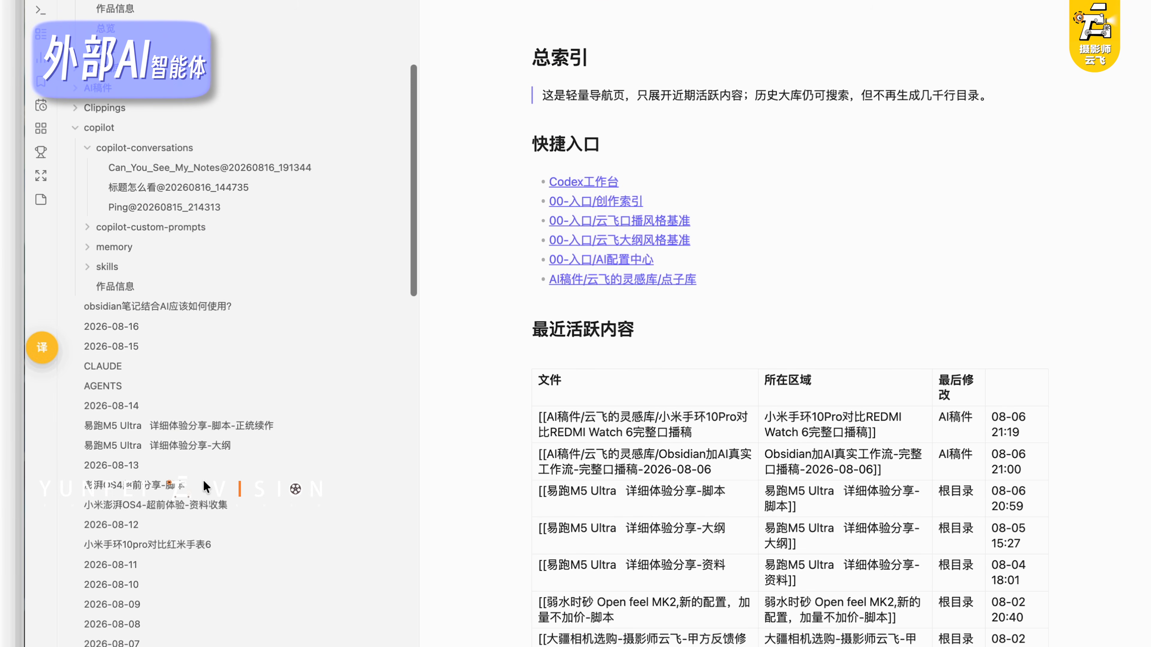
left_click(178, 487)
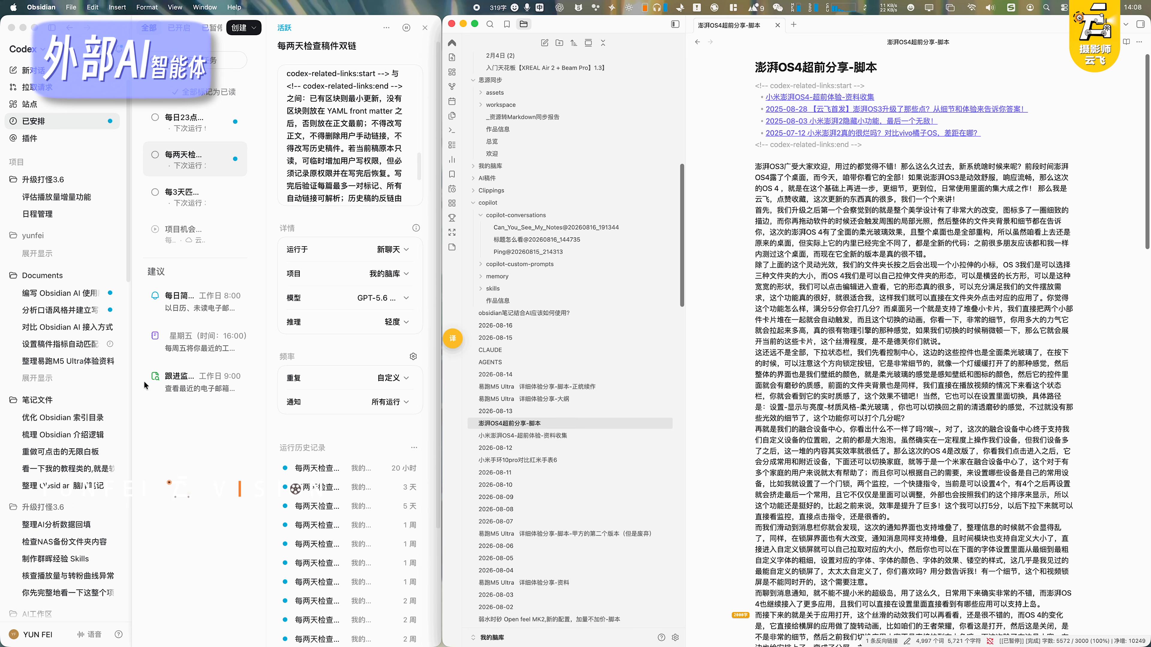
left_click(52, 121)
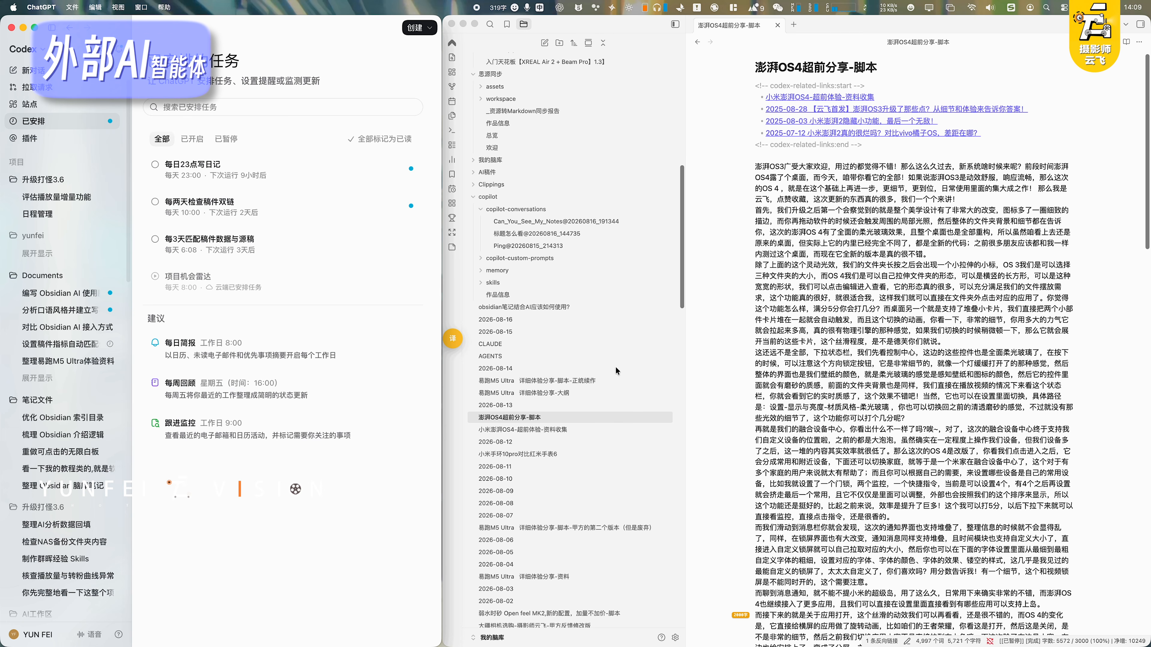
Open the 2026-07-20 小米智能存储 note in Obsidian's 稿件 folder and read its properties, 核心数据, 封面标题复盘 and 关联 sections
scroll(620, 380, "up", 10)
scroll(593, 331, "down", 1)
scroll(562, 315, "up", 1)
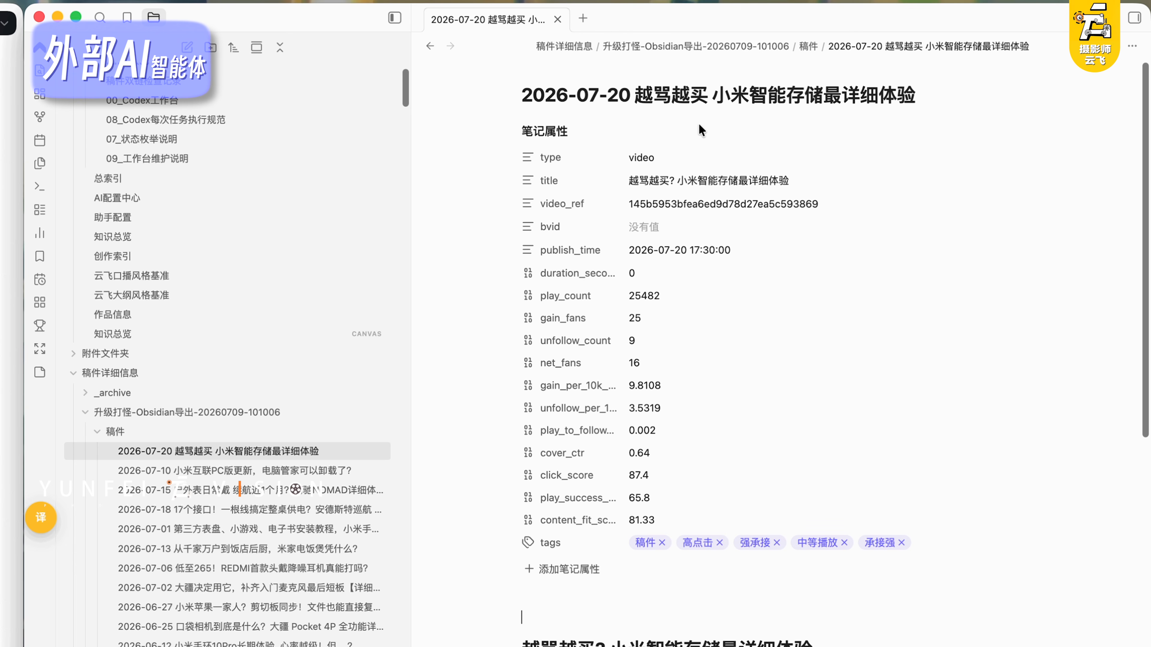
scroll(610, 435, "down", 8)
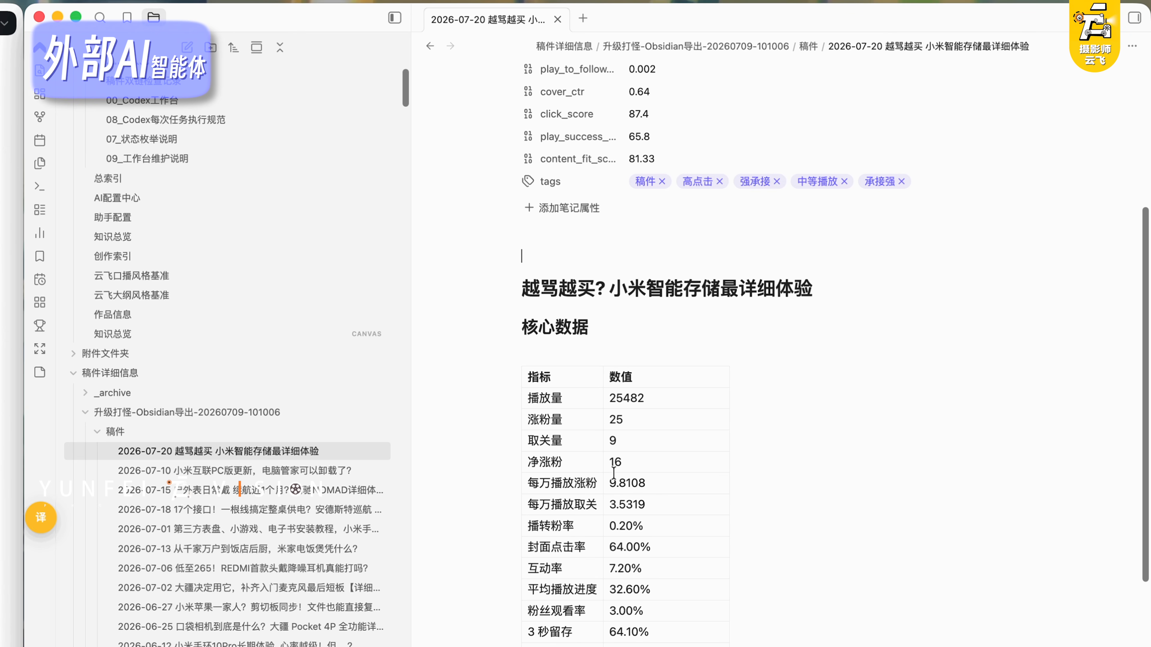
scroll(622, 515, "down", 1)
scroll(621, 516, "down", 1)
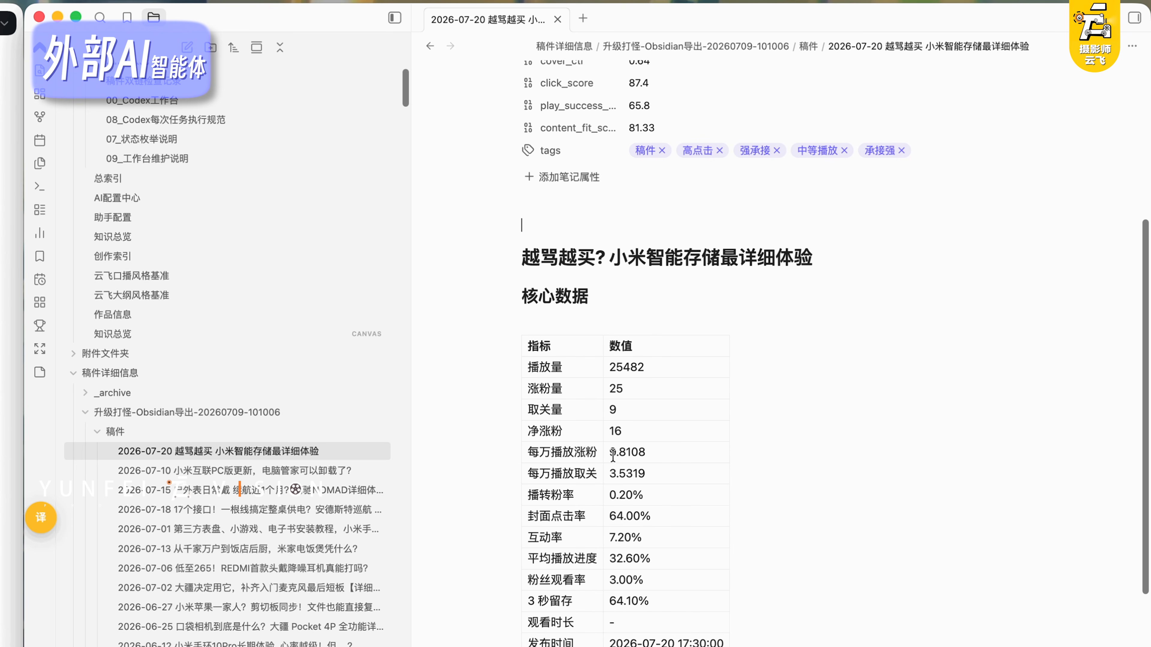
scroll(600, 532, "down", 5)
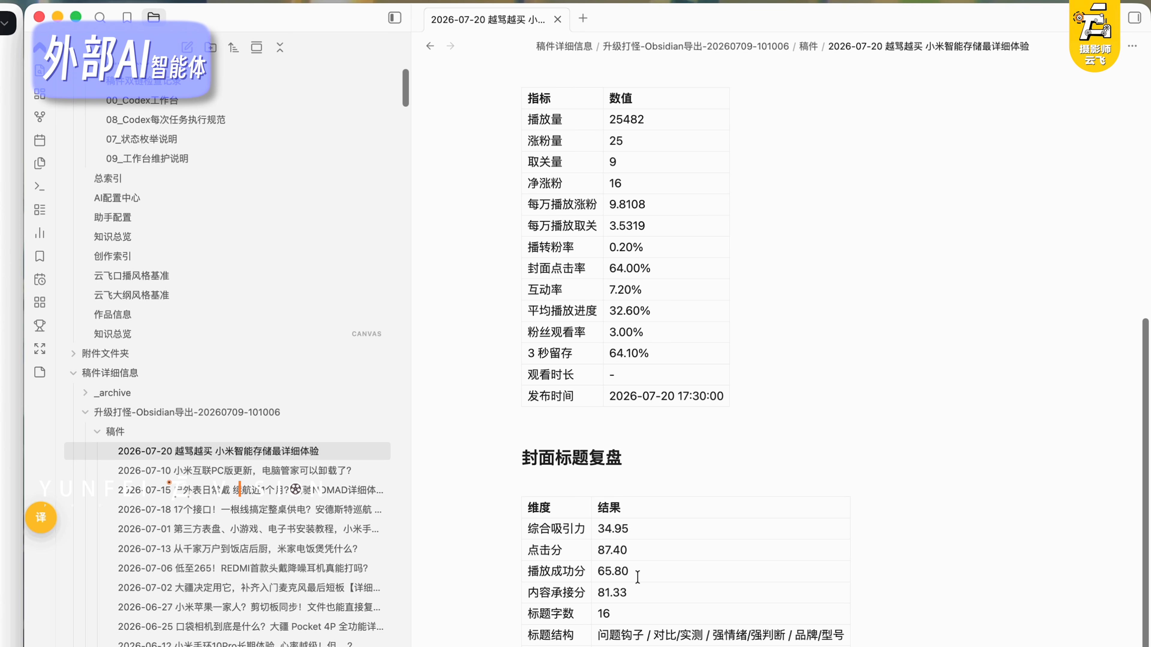
scroll(584, 567, "down", 6)
scroll(570, 507, "down", 10)
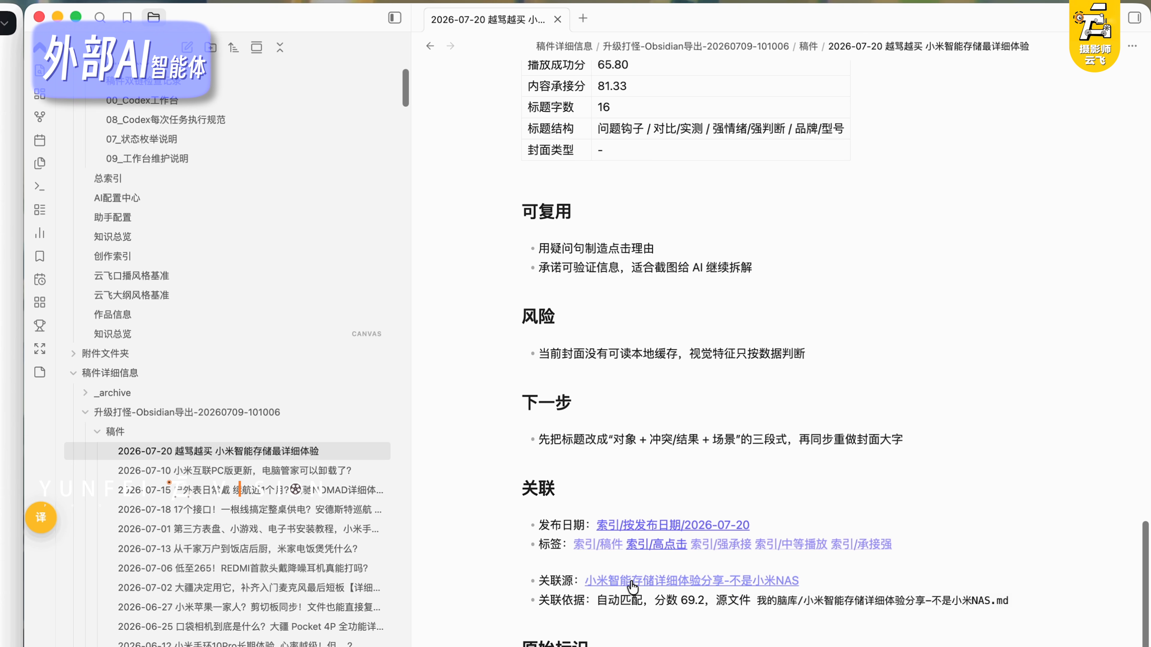
Follow the 关联源 link to 小米智能存储详细体验分享-不是小米NAS and read the script, its 关联稿件 links and its backlinks
left_click(744, 581)
scroll(725, 589, "down", 15)
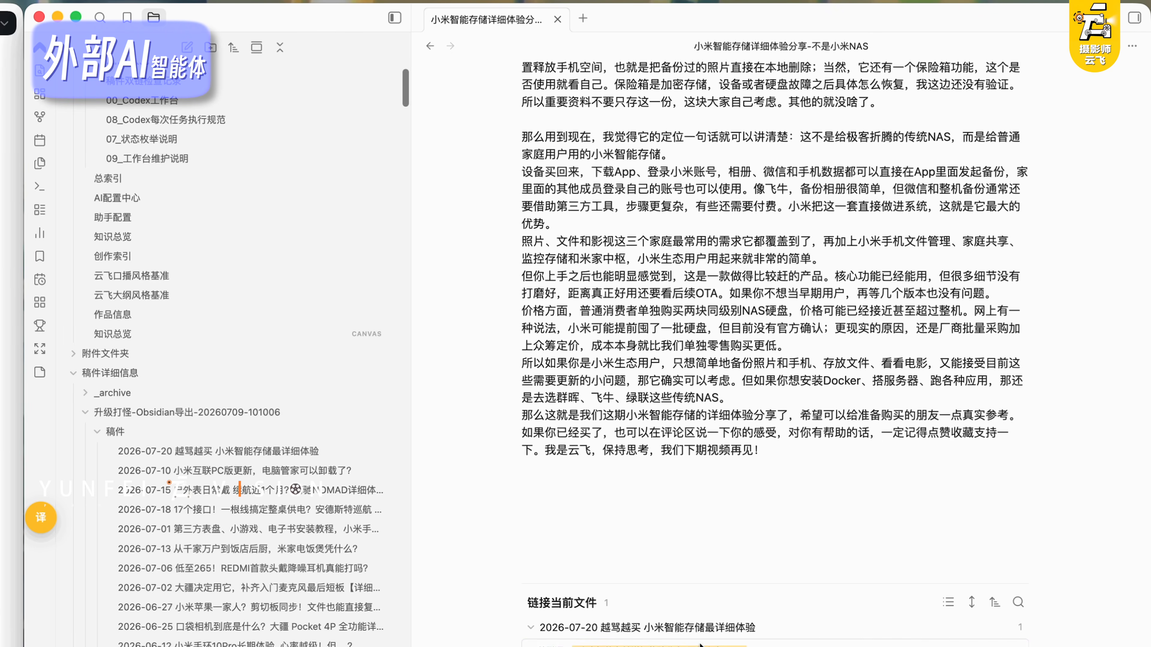
scroll(679, 466, "up", 15)
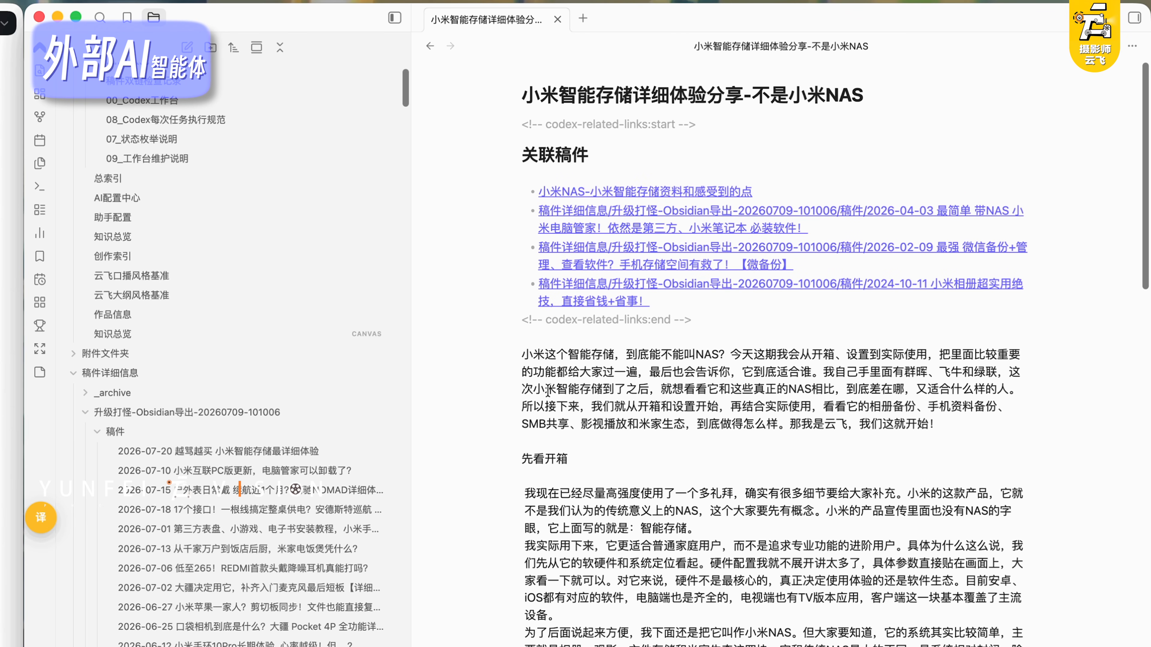
scroll(251, 590, "down", 2)
scroll(251, 590, "down", 20)
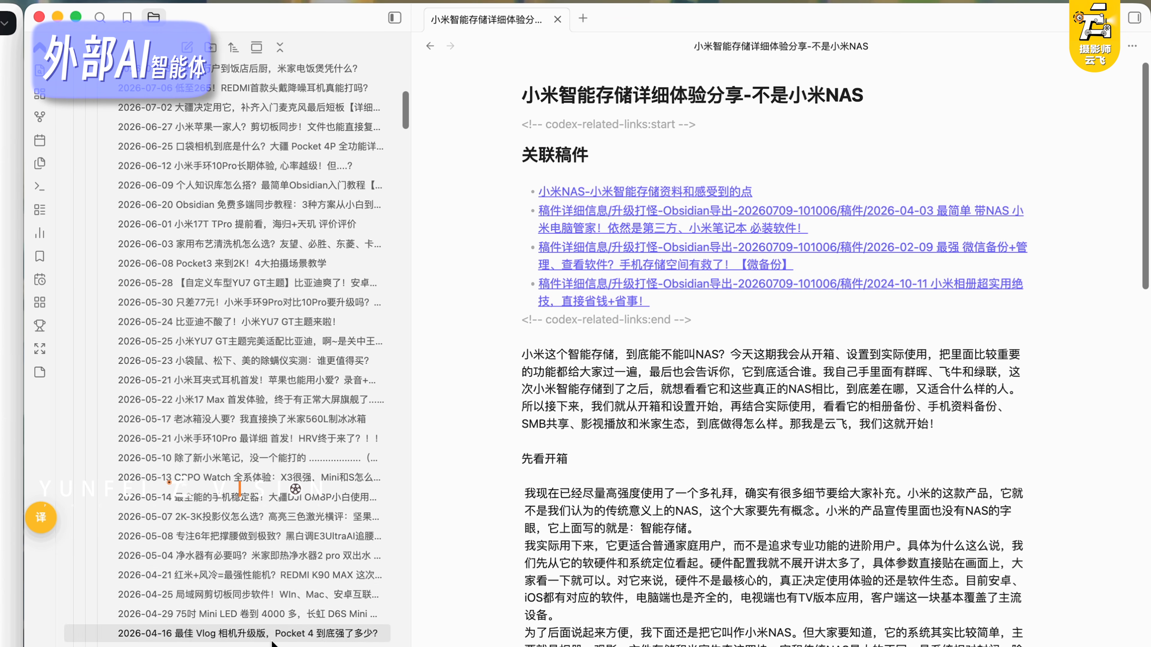
scroll(271, 644, "down", 10)
scroll(275, 635, "up", 20)
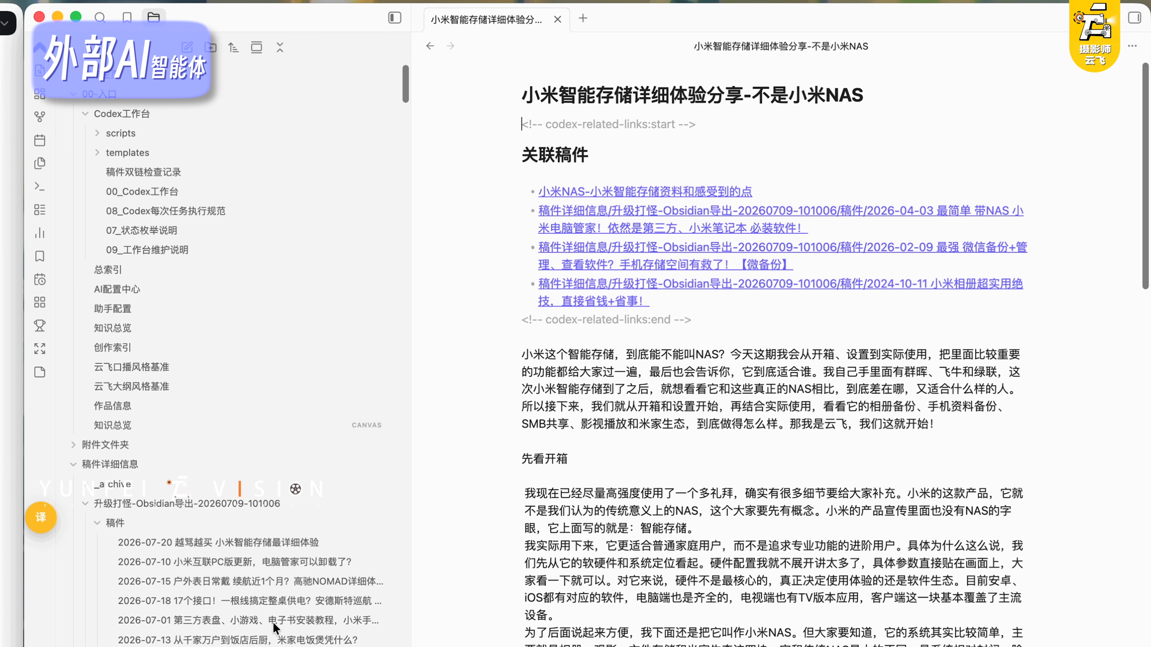
scroll(251, 363, "down", 16)
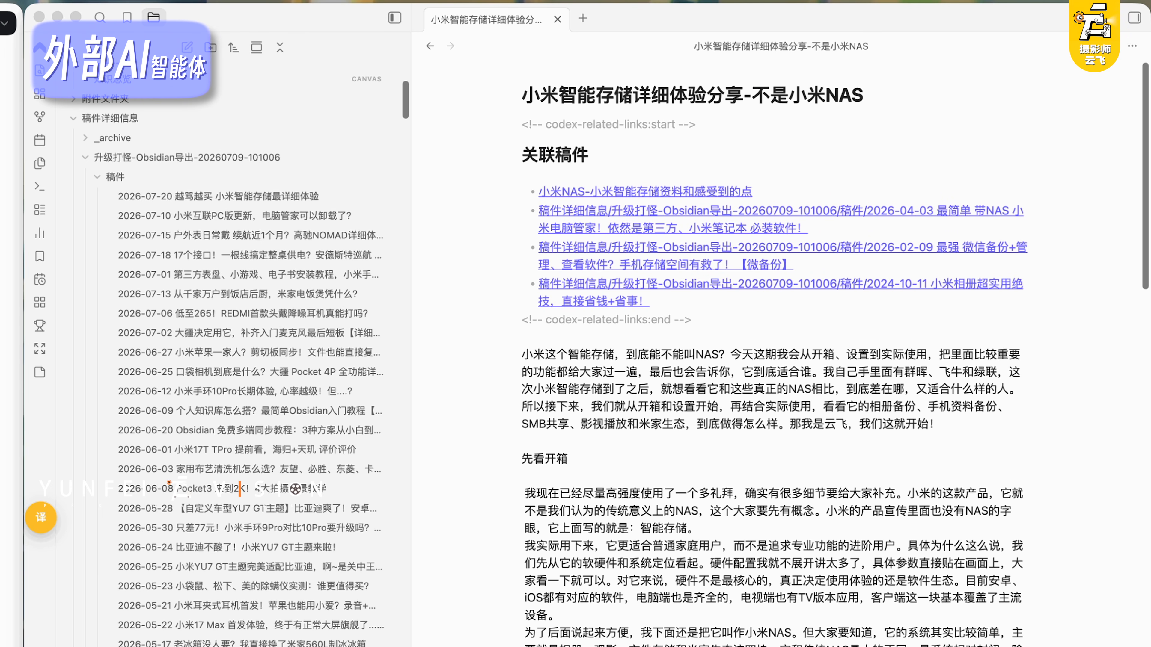
scroll(251, 363, "down", 18)
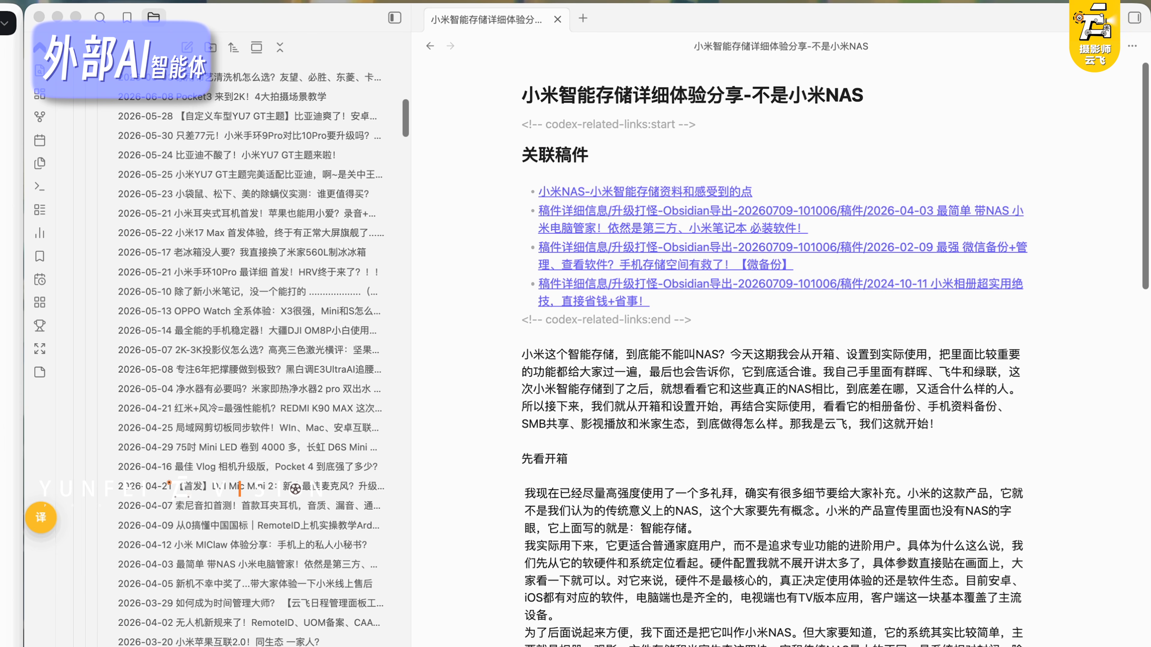
scroll(251, 363, "down", 20)
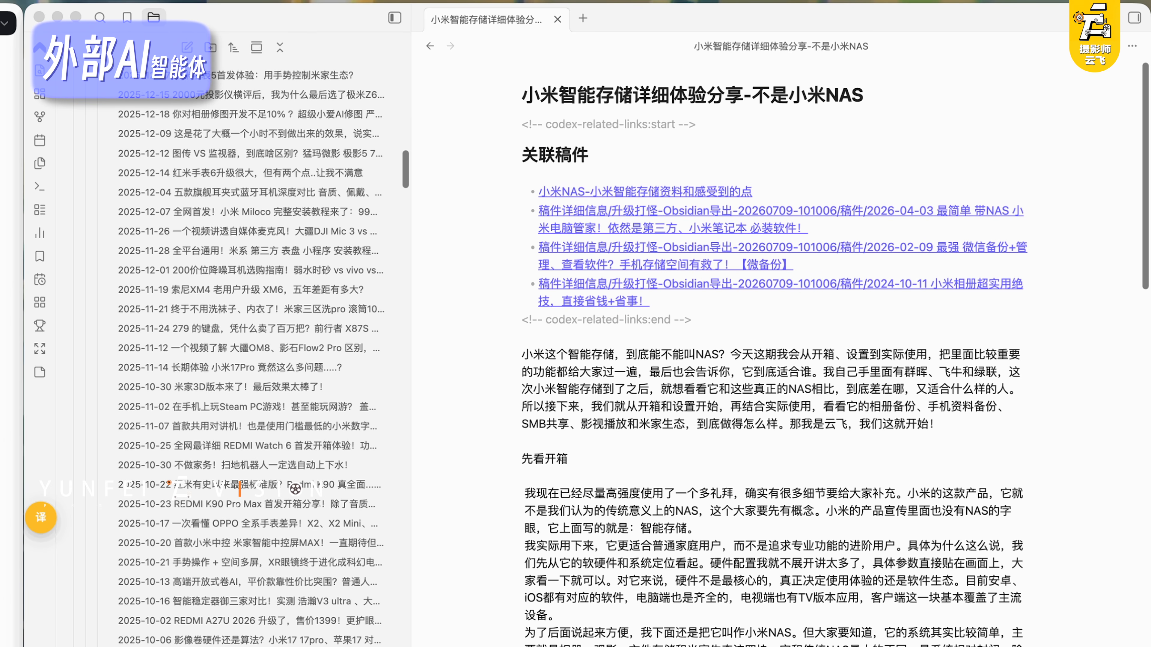
scroll(167, 562, "up", 20)
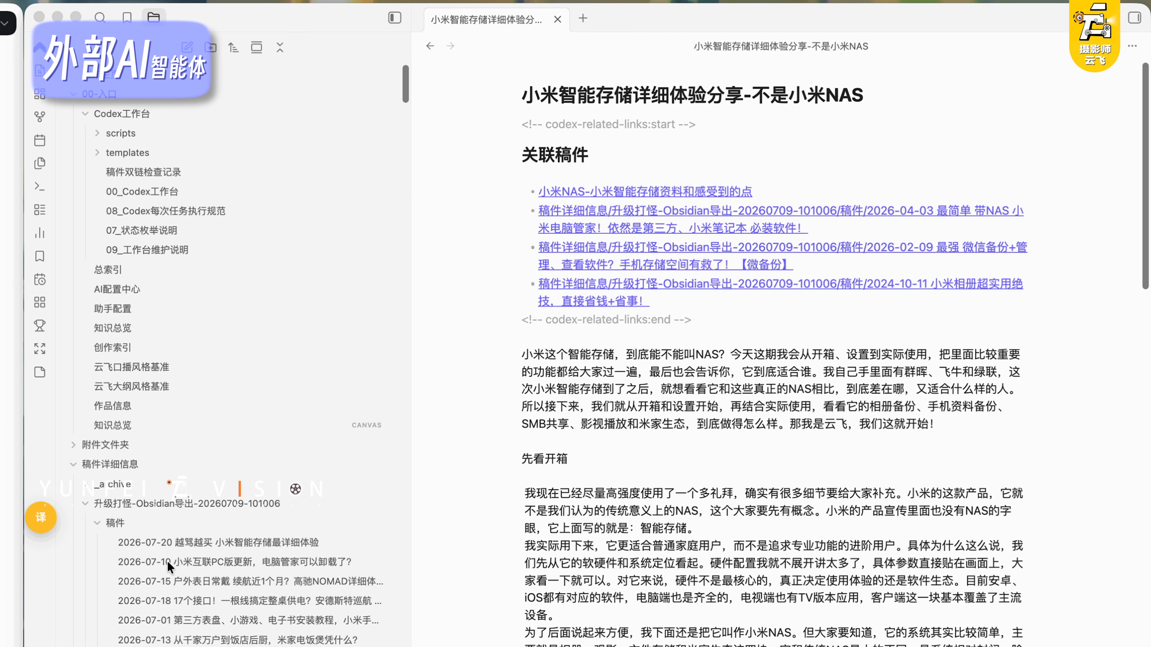
Collapse the 稿件 folder and check the neighbouring folders, including the entries in 自动匹配记录
left_click(97, 523)
scroll(158, 567, "down", 12)
scroll(211, 612, "up", 10)
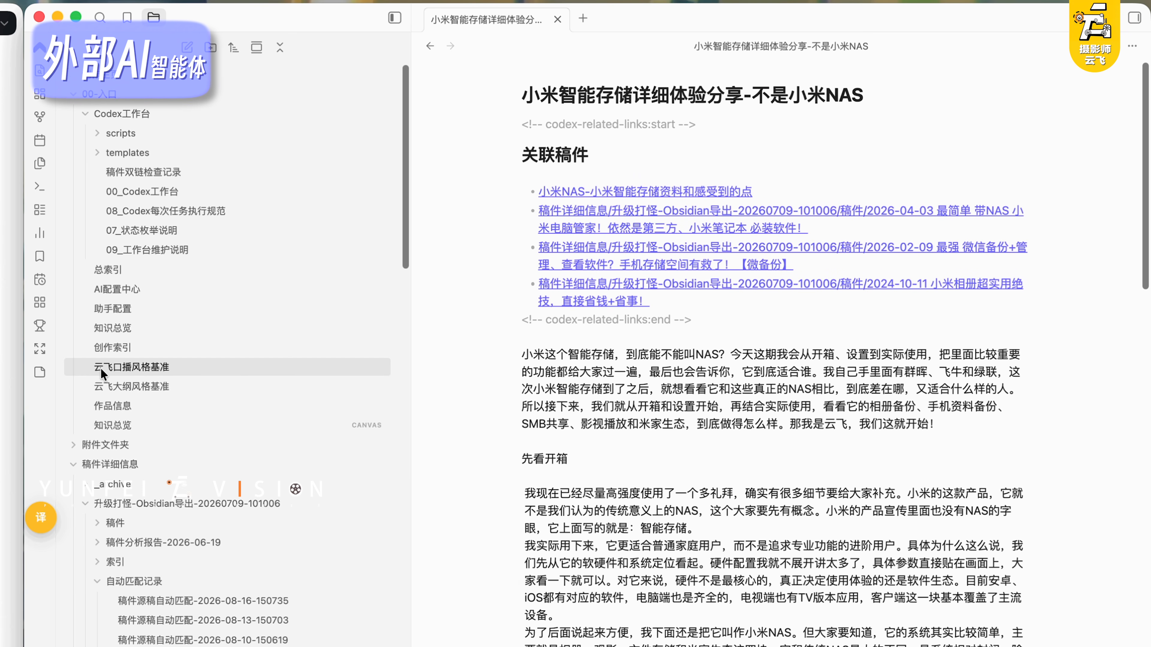
Open the 云飞口播风格基准 note in 00-入口 and read its purpose and playback-calibration sections
left_click(191, 371)
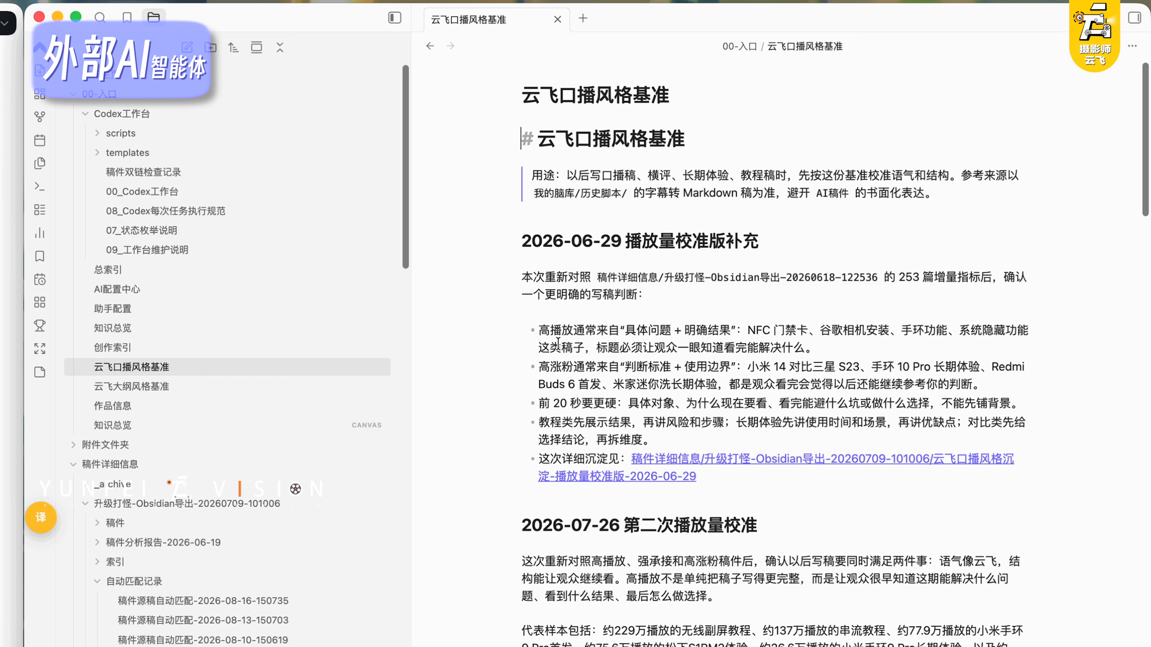
key("Down")
key("Down")
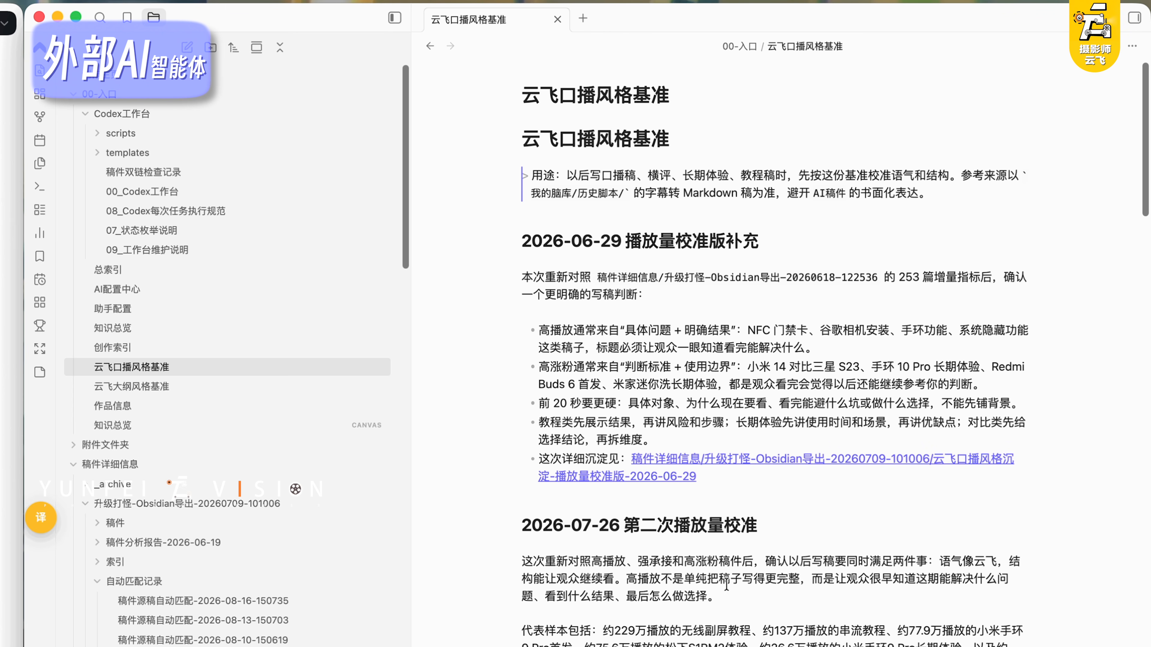
Open the 2026-07-01 第三方表盘 note in the 稿件 folder and read its 核心数据, 封面标题复盘, 可复用 and 风险 sections
scroll(265, 612, "down", 3)
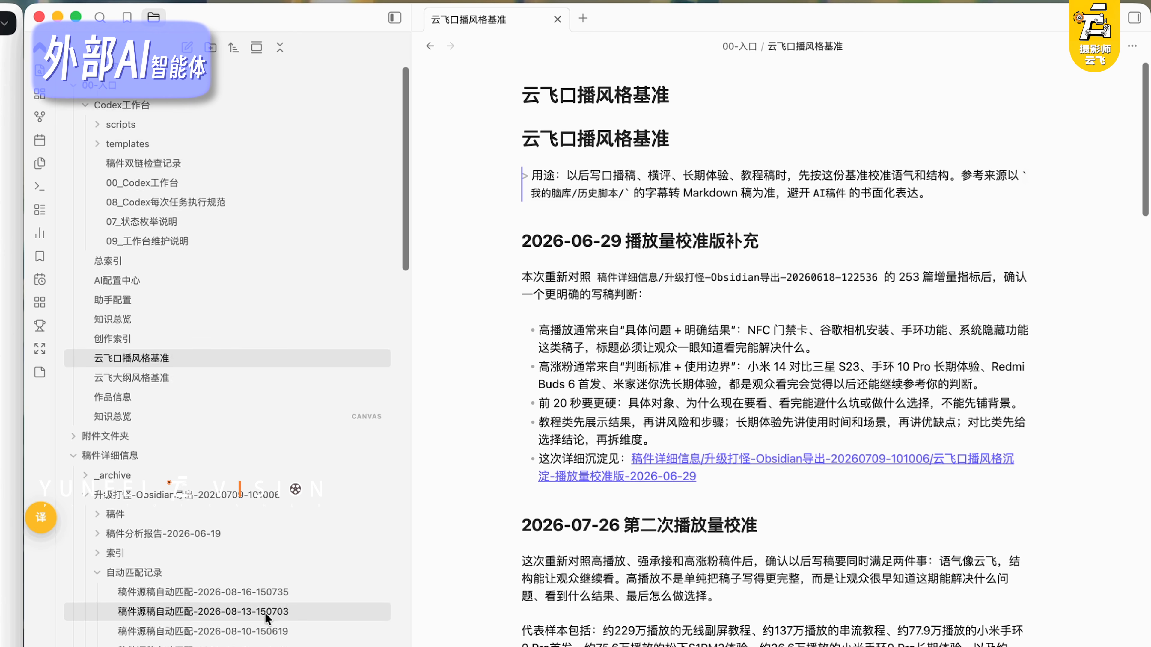
scroll(265, 601, "down", 5)
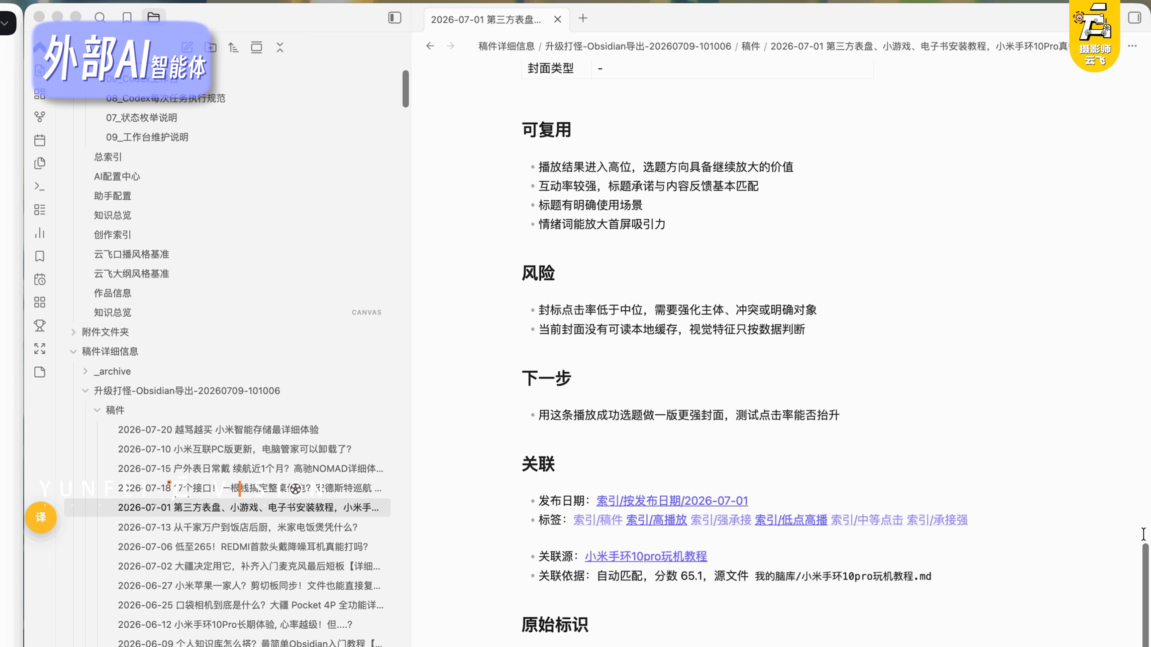
scroll(682, 597, "up", 15)
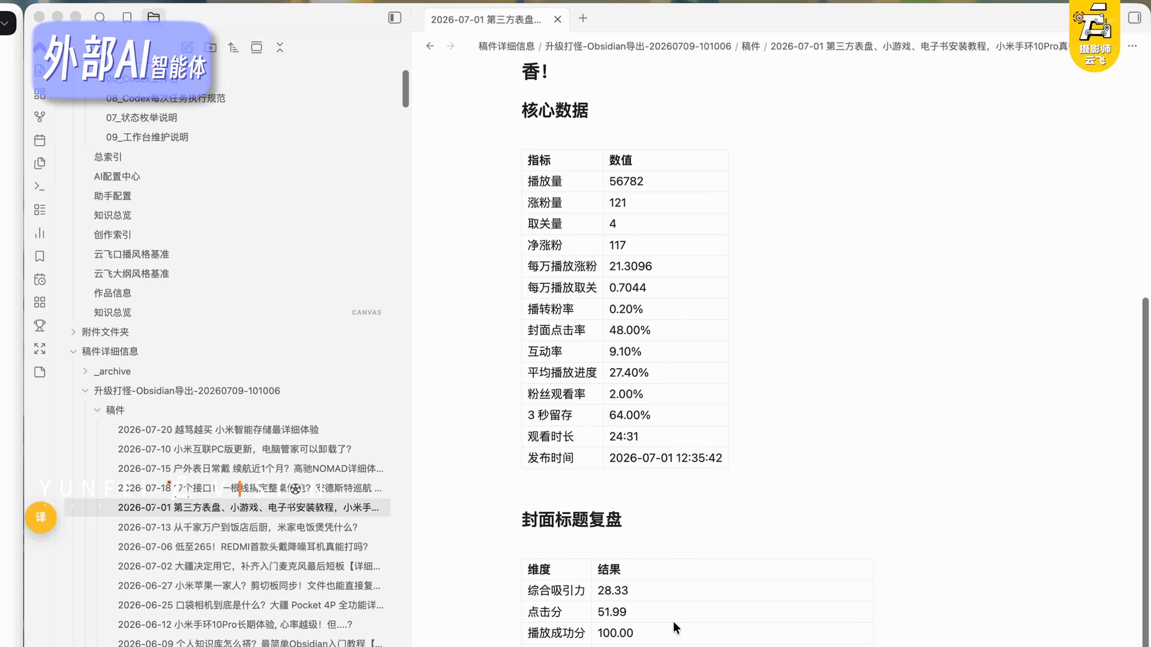
scroll(673, 621, "down", 5)
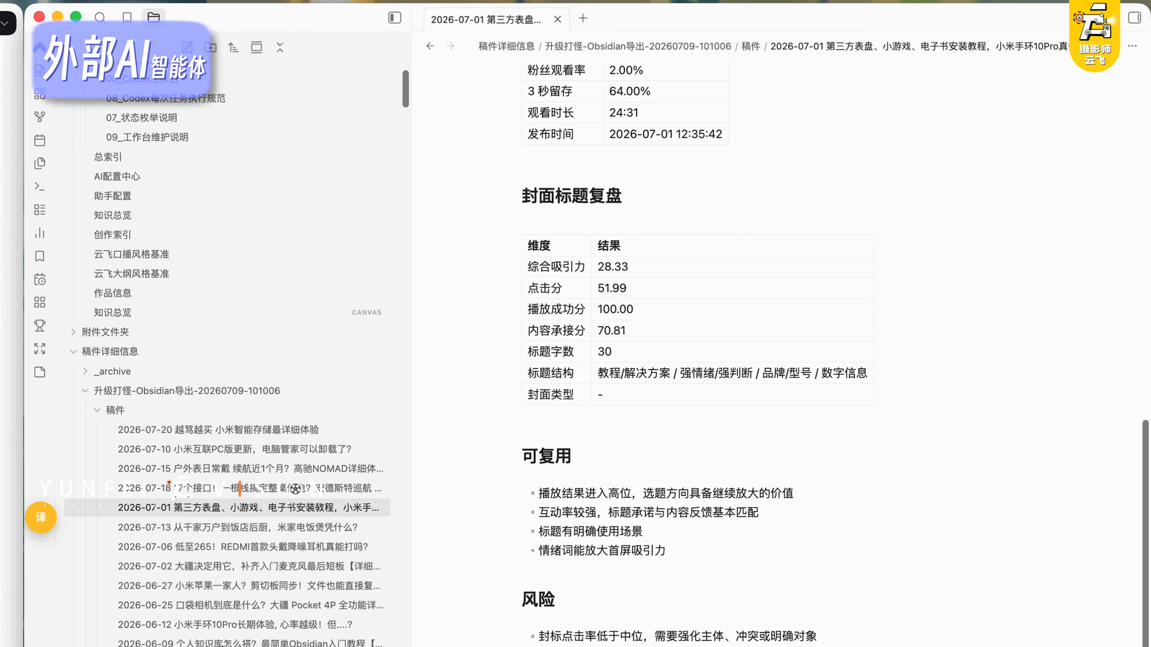
Open the 2026-06-09 个人知识库怎么搭 note and read from its properties down to the 下一步 and 关联 sections
left_click(249, 643)
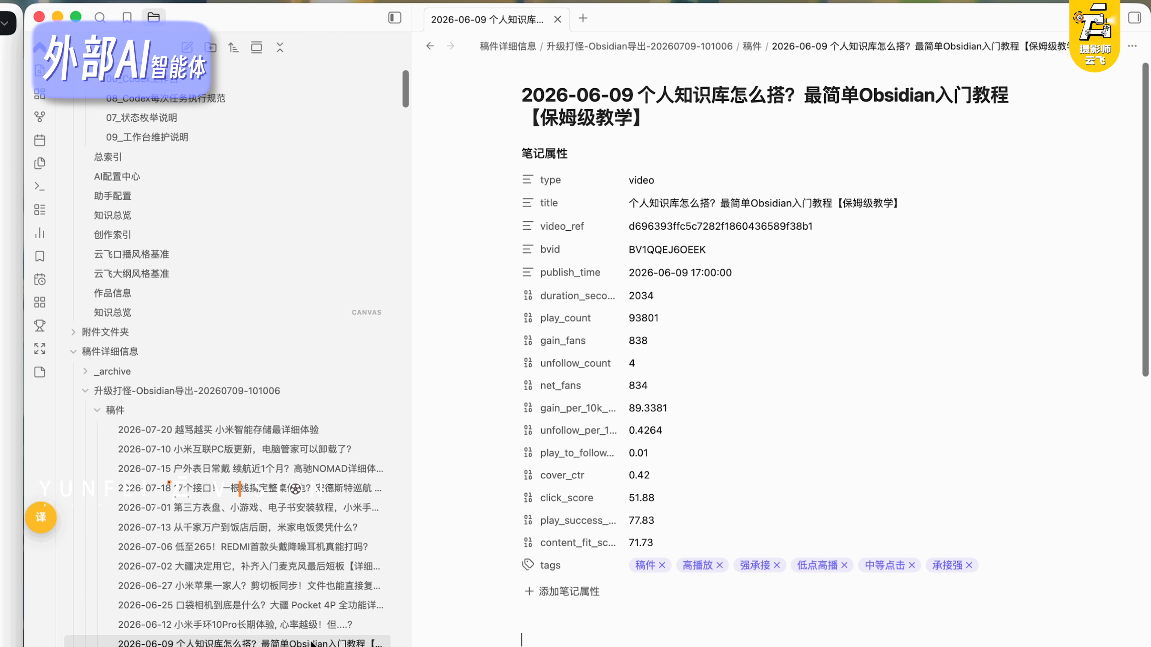
scroll(834, 354, "down", 1)
scroll(834, 354, "down", 15)
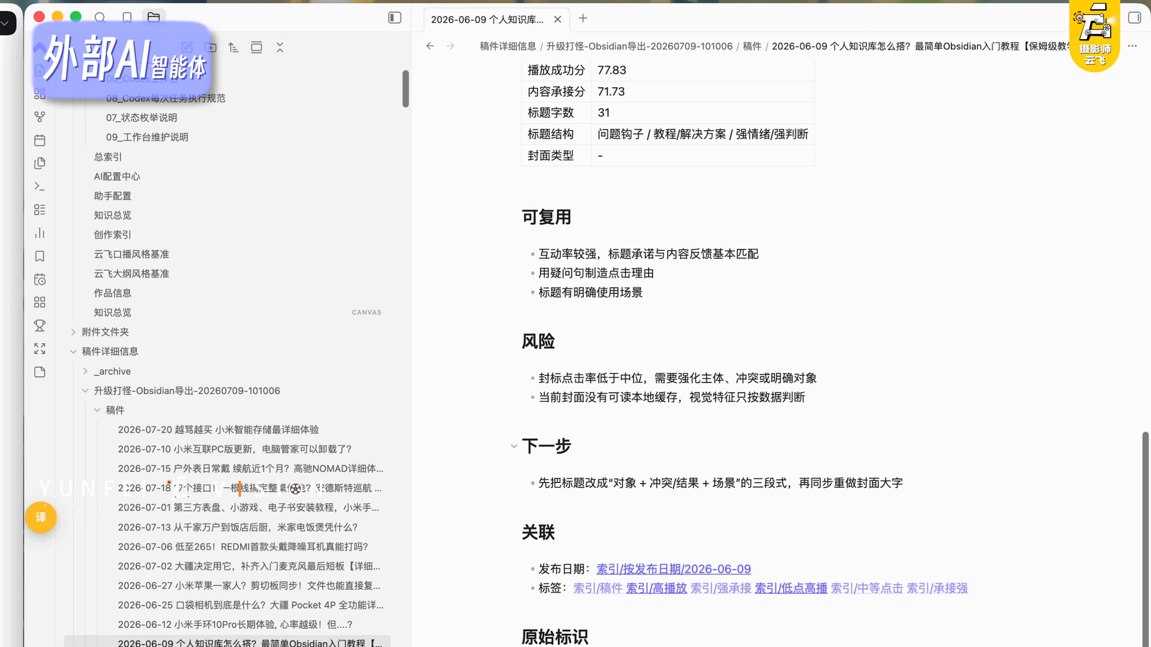
scroll(628, 513, "up", 15)
scroll(639, 550, "down", 5)
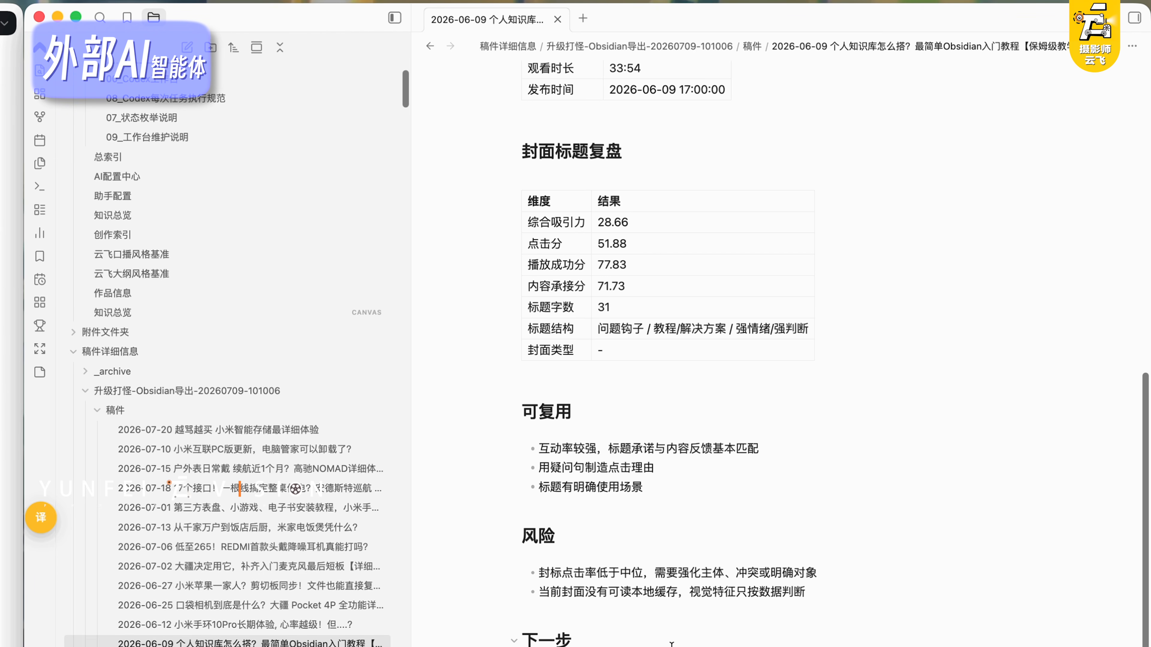
Return to the current note's 核心数据, and read the 2026-06-20 Obsidian 免费多端同步教程 note from 封面标题复盘 to 下一步
scroll(673, 612, "down", 1)
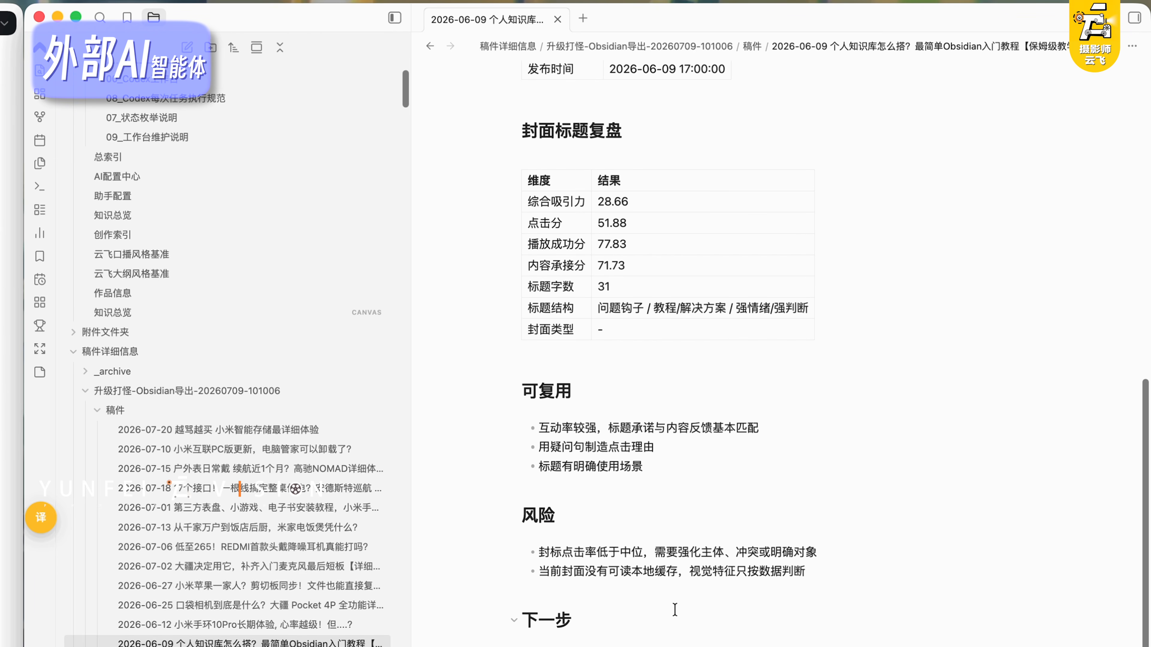
scroll(675, 608, "up", 15)
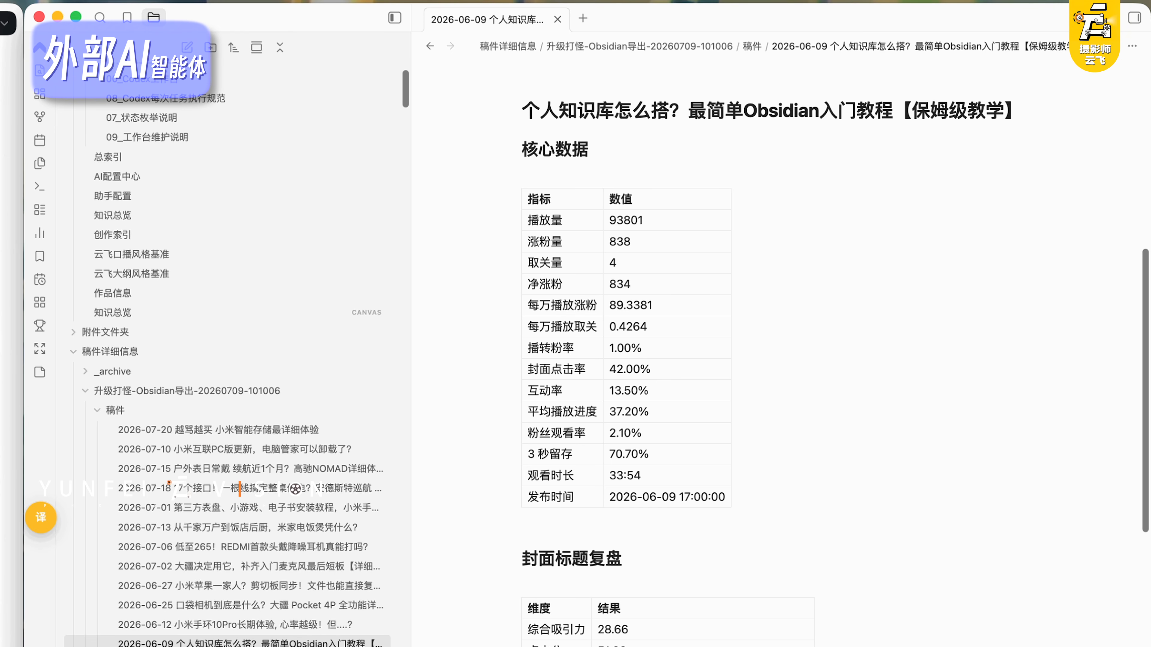
left_click(249, 646)
scroll(779, 354, "down", 20)
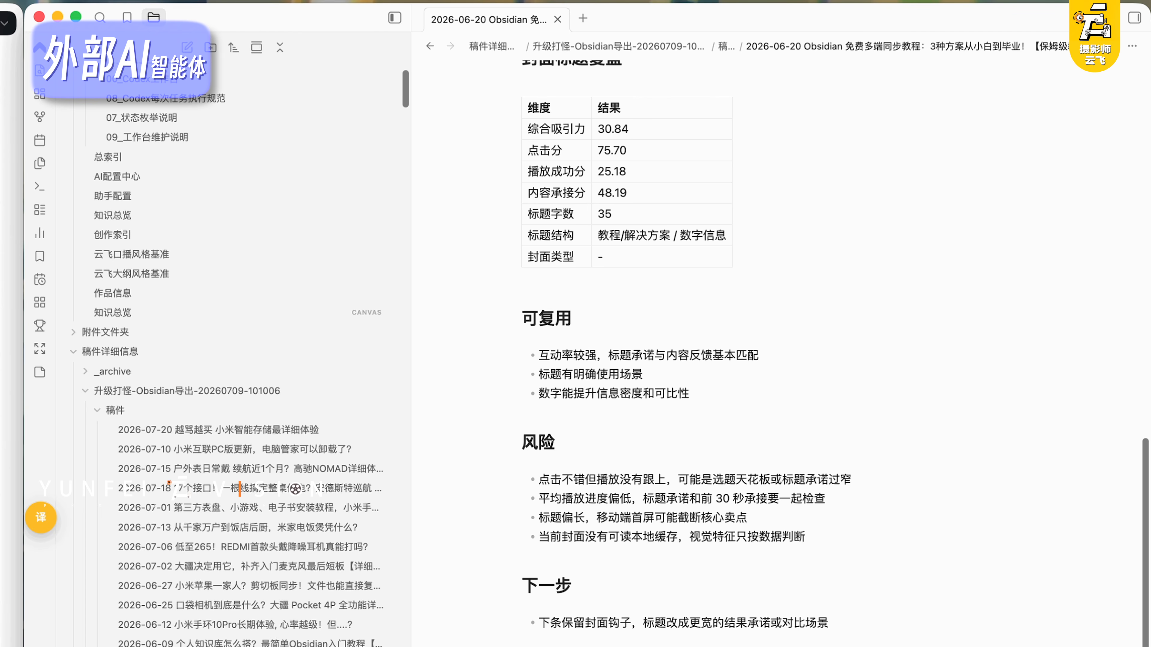
scroll(779, 354, "up", 8)
scroll(779, 354, "down", 12)
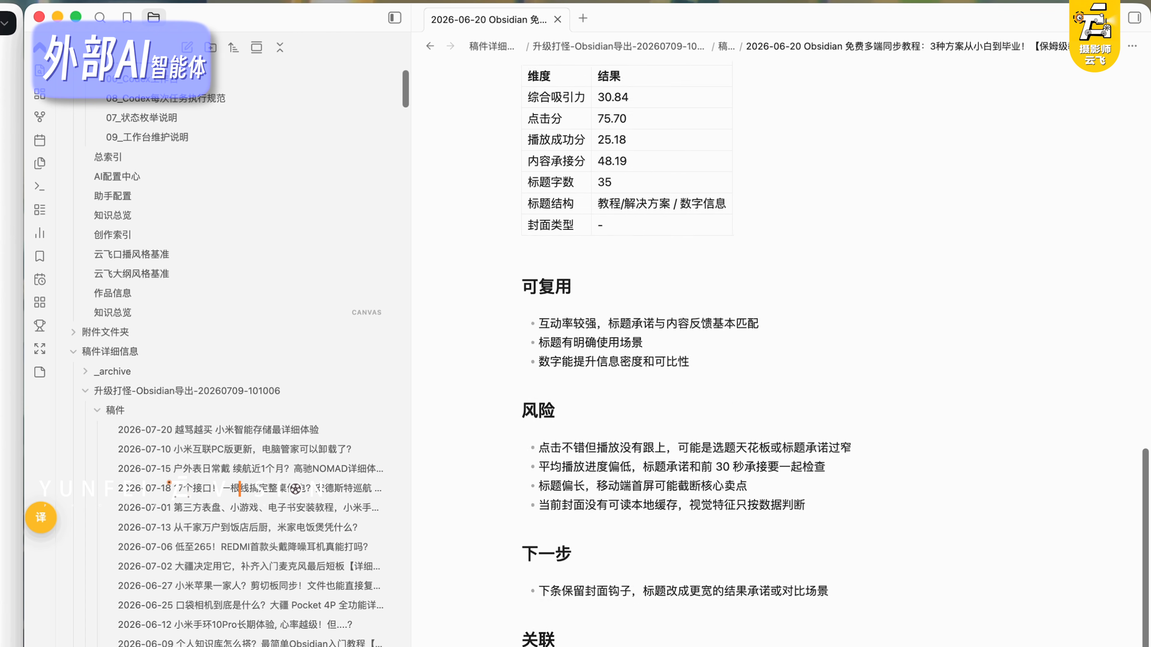
scroll(779, 354, "up", 7)
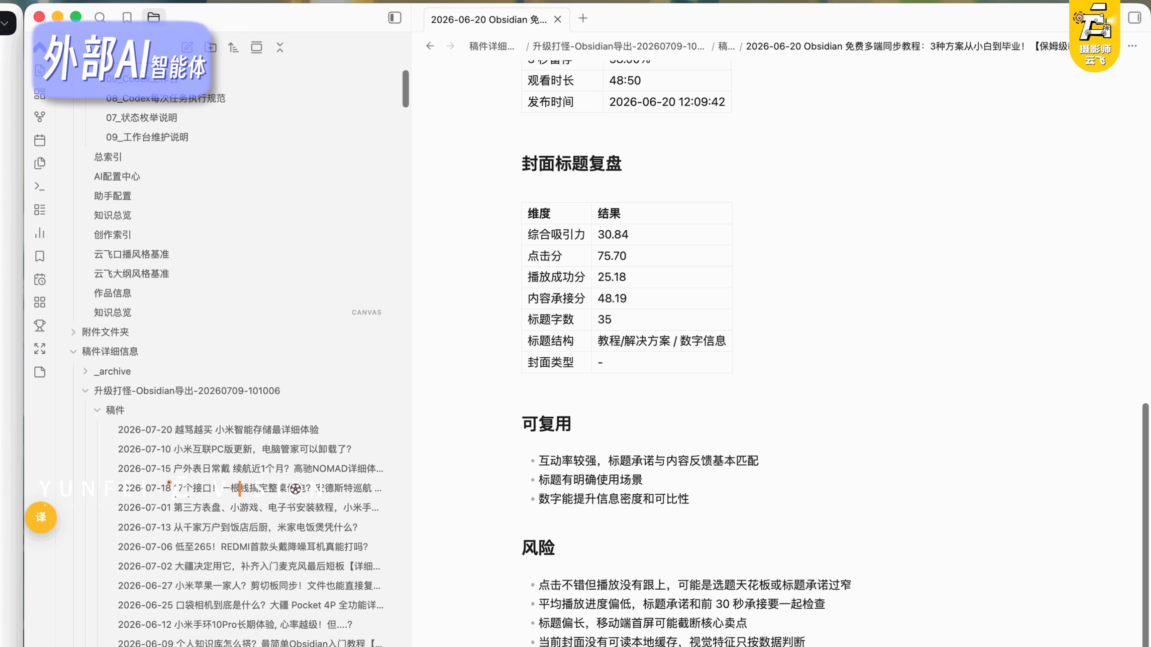
scroll(779, 354, "down", 2)
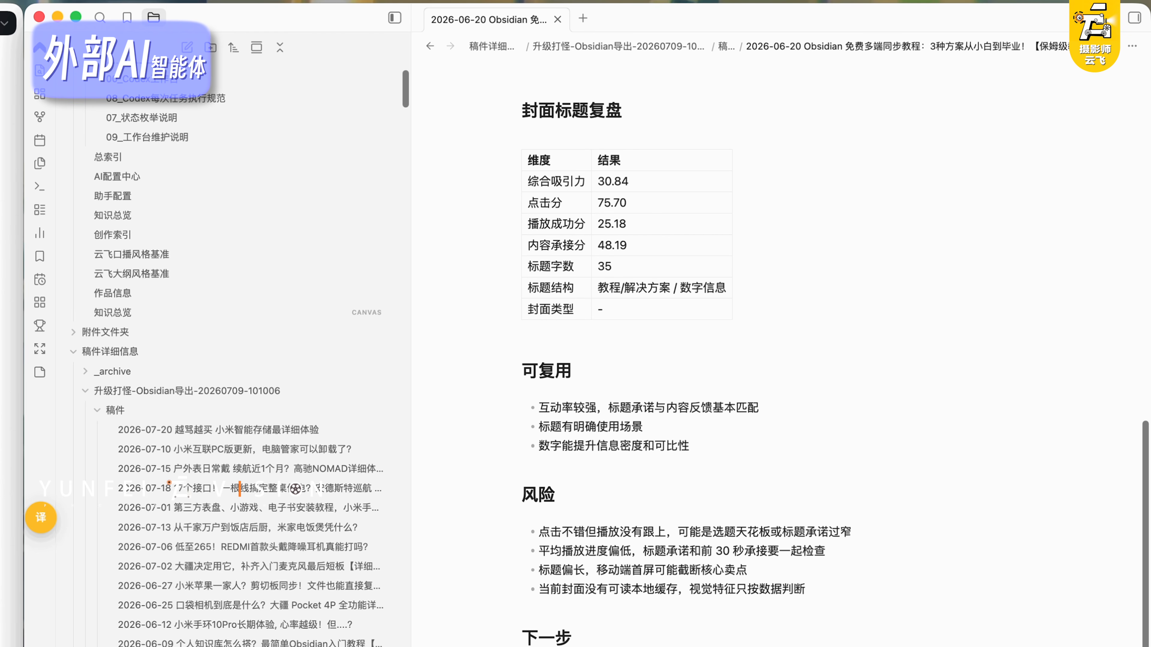
Open the 2026-07-10 小米互联PC版更新 note and read its 封面标题复盘, 可复用, 风险 and 关联 sections
left_click(234, 448)
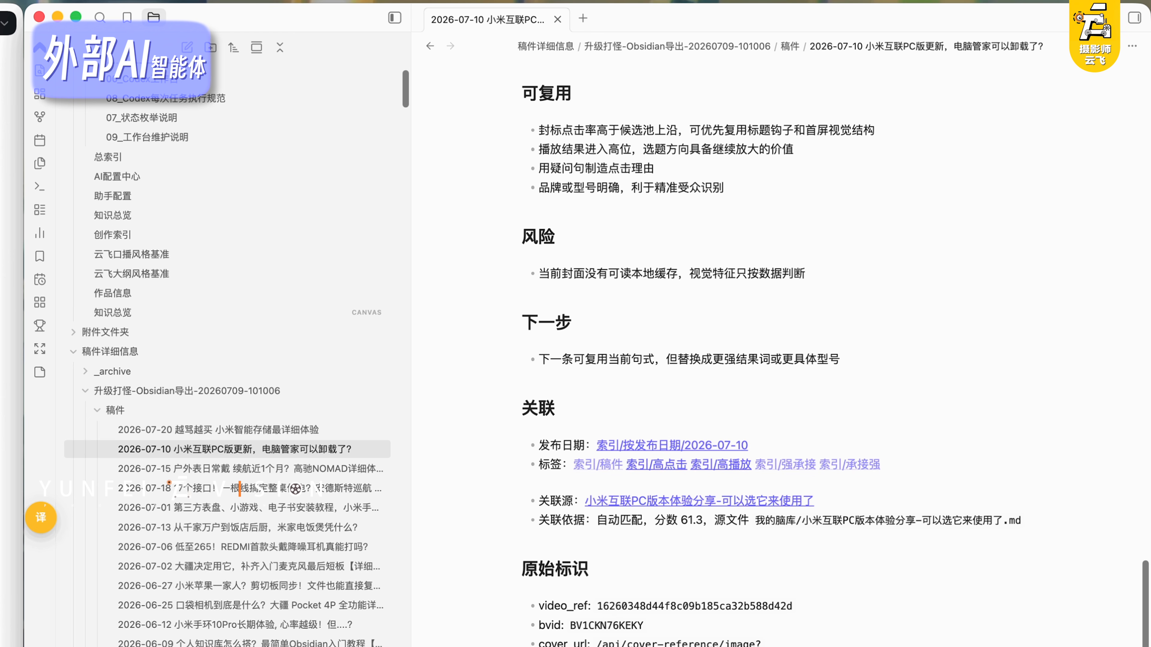
scroll(779, 354, "up", 10)
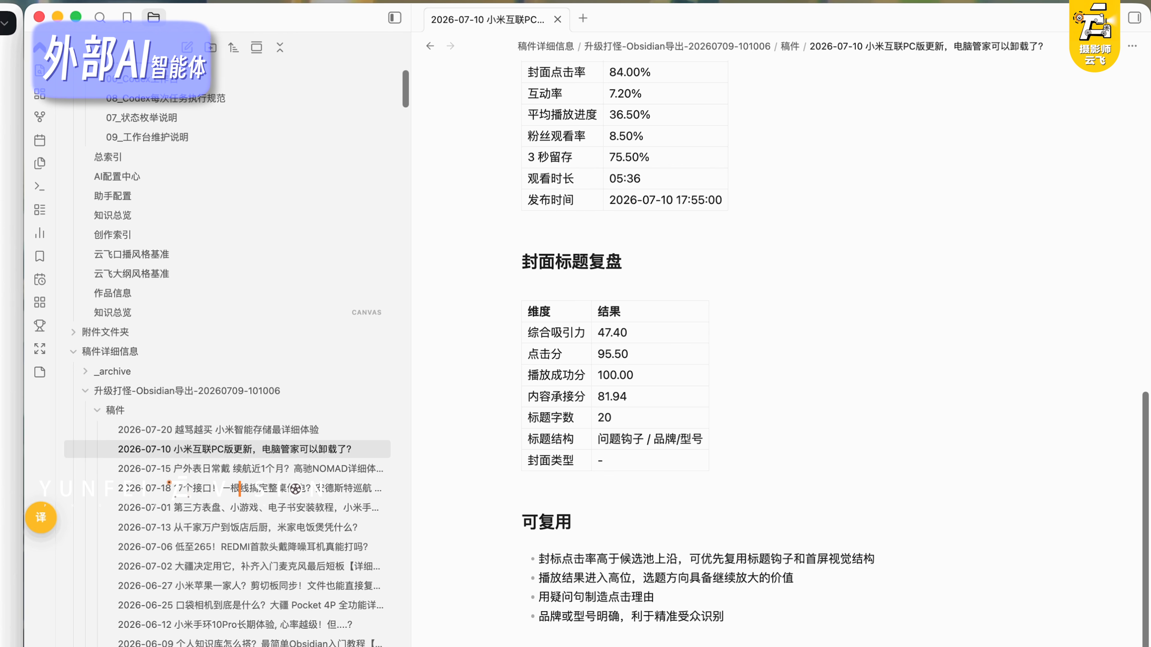
key("super+Tab")
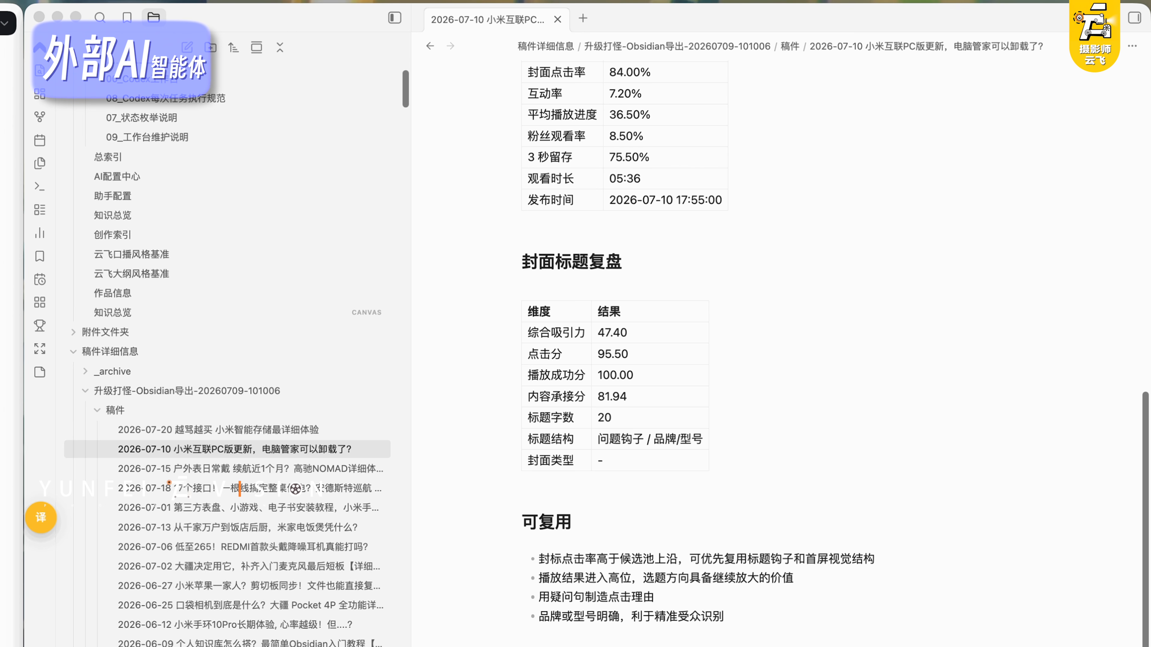
scroll(703, 582, "down", 10)
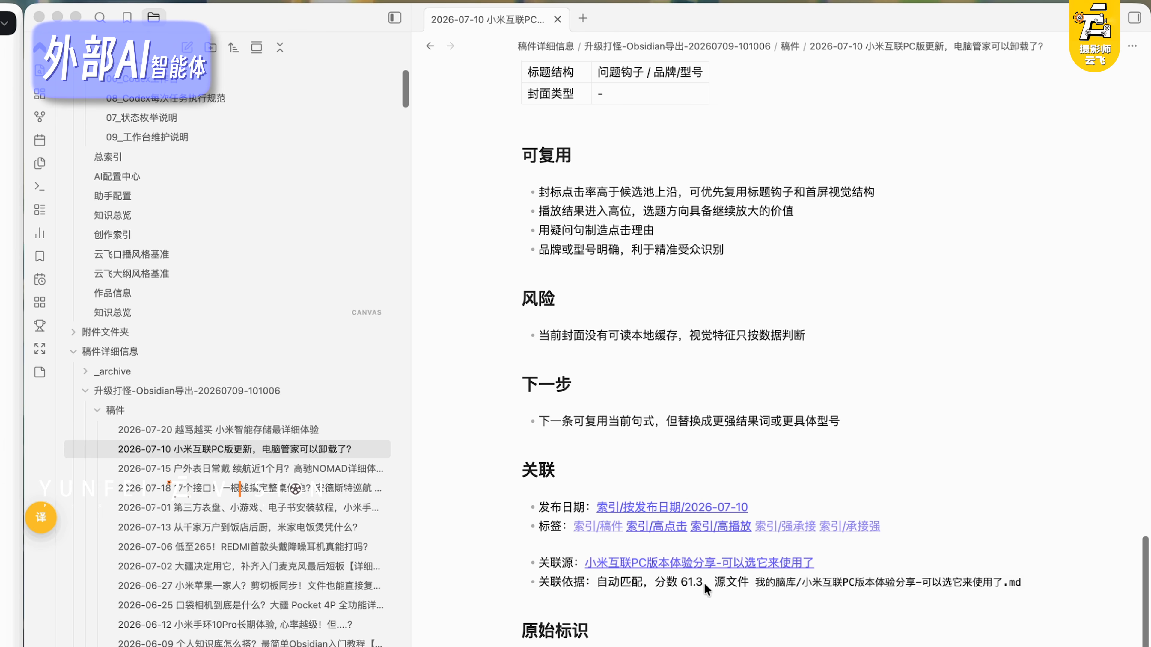
scroll(701, 585, "down", 2)
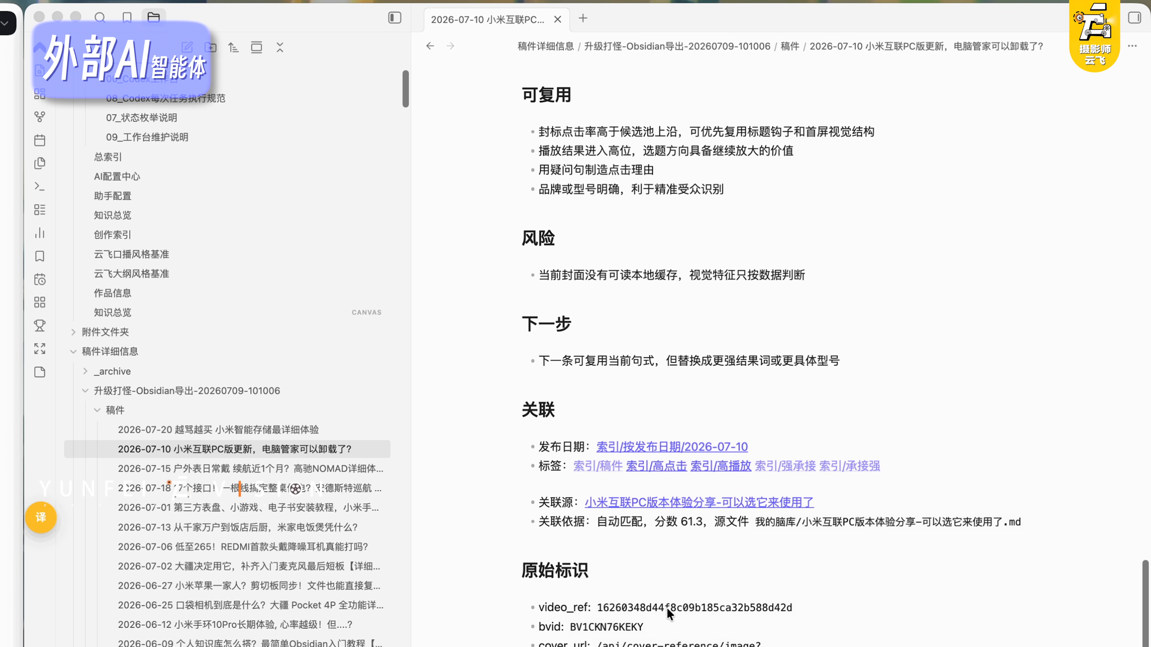
scroll(667, 608, "up", 9)
scroll(239, 460, "up", 3)
scroll(247, 503, "down", 10)
Look through the notes listed in the 稿件 folder and go to the end of the 澎湃OS4超前分享-脚本 note
scroll(245, 531, "up", 10)
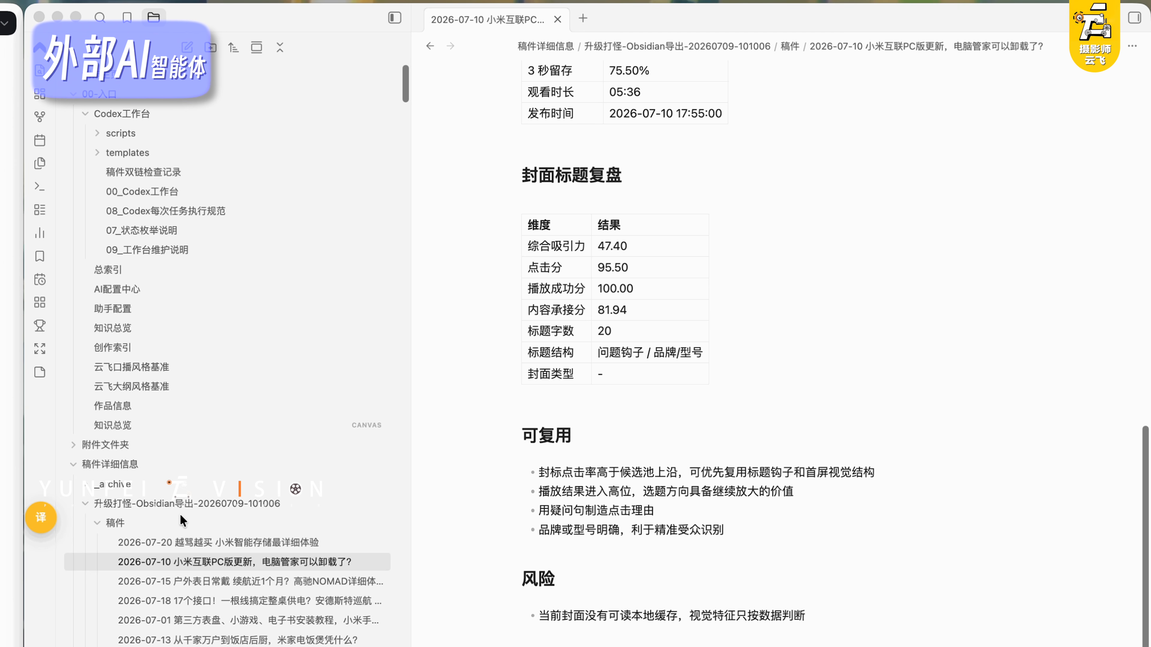
scroll(193, 603, "down", 10)
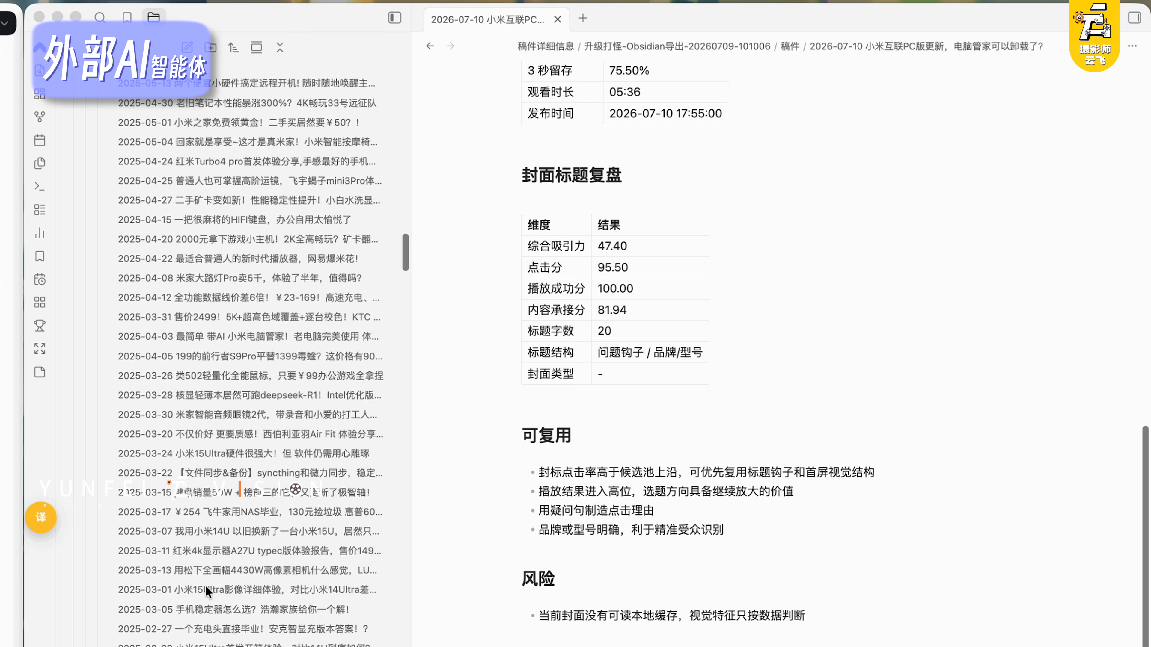
scroll(181, 567, "up", 10)
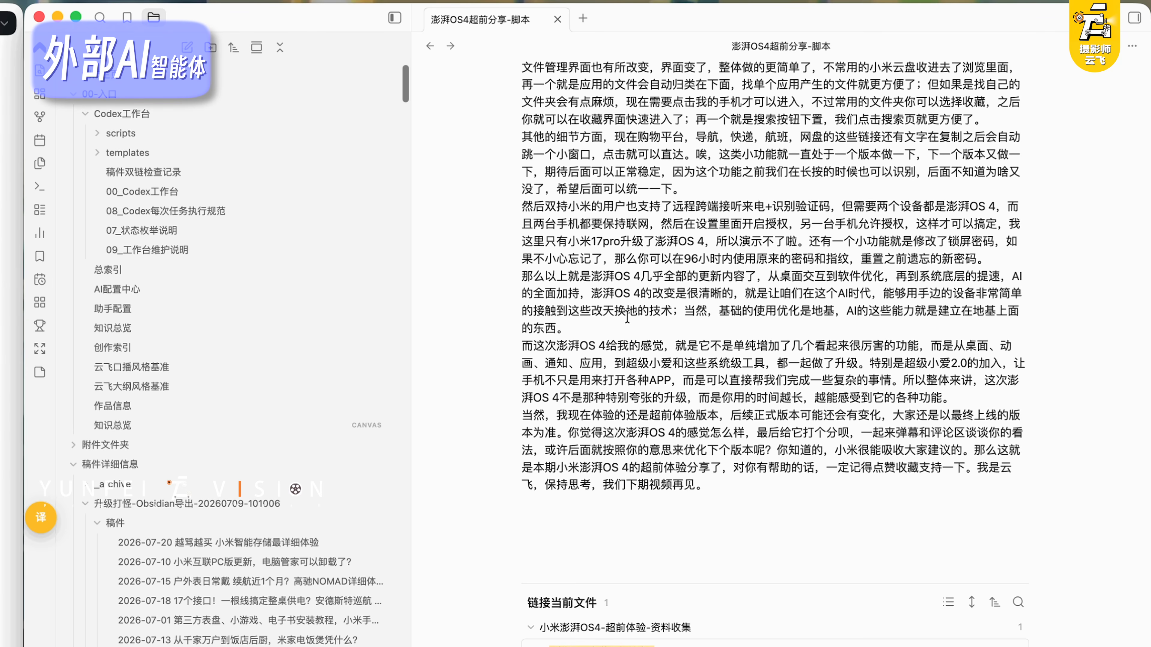
left_click(713, 514)
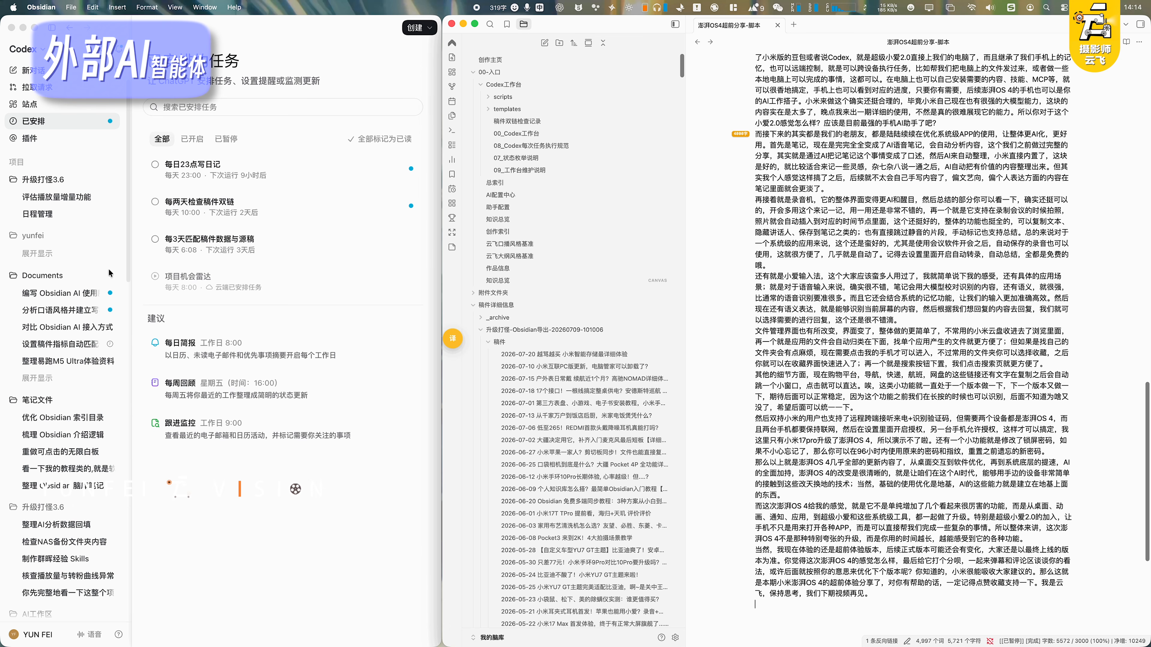
In Codex, open the 整理澎湃OS4资料并构建脚本 chat and send a voice request to compare 澎湃OS3 with OS4 and predict OS4's reception
left_click(47, 380)
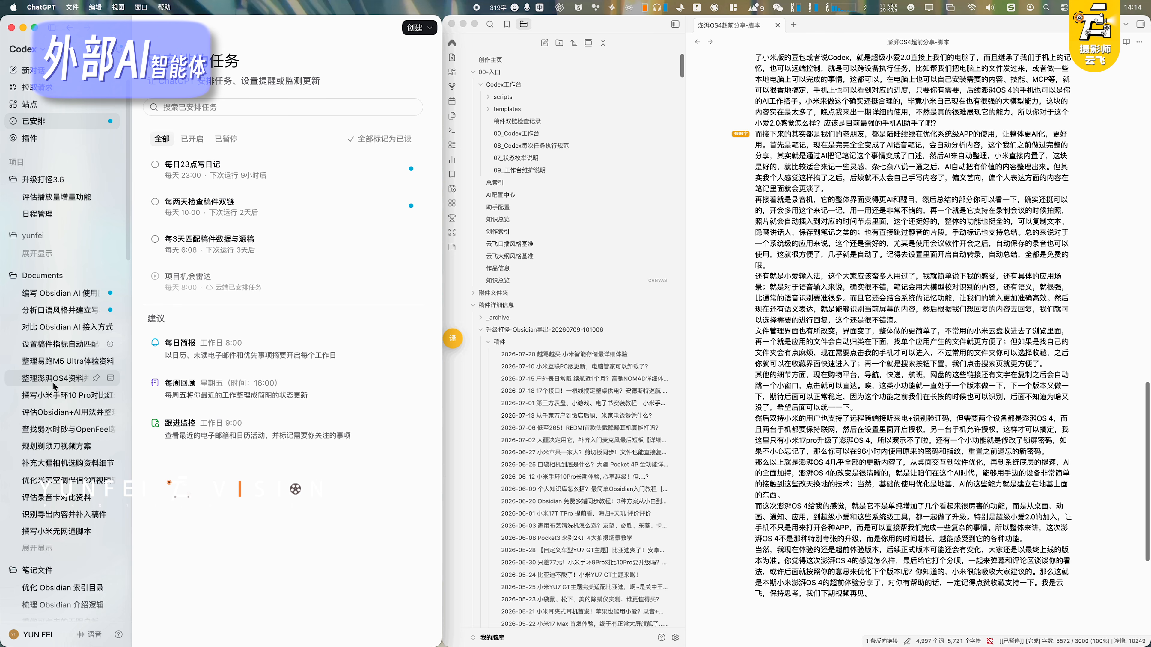
left_click(51, 381)
left_click(393, 627)
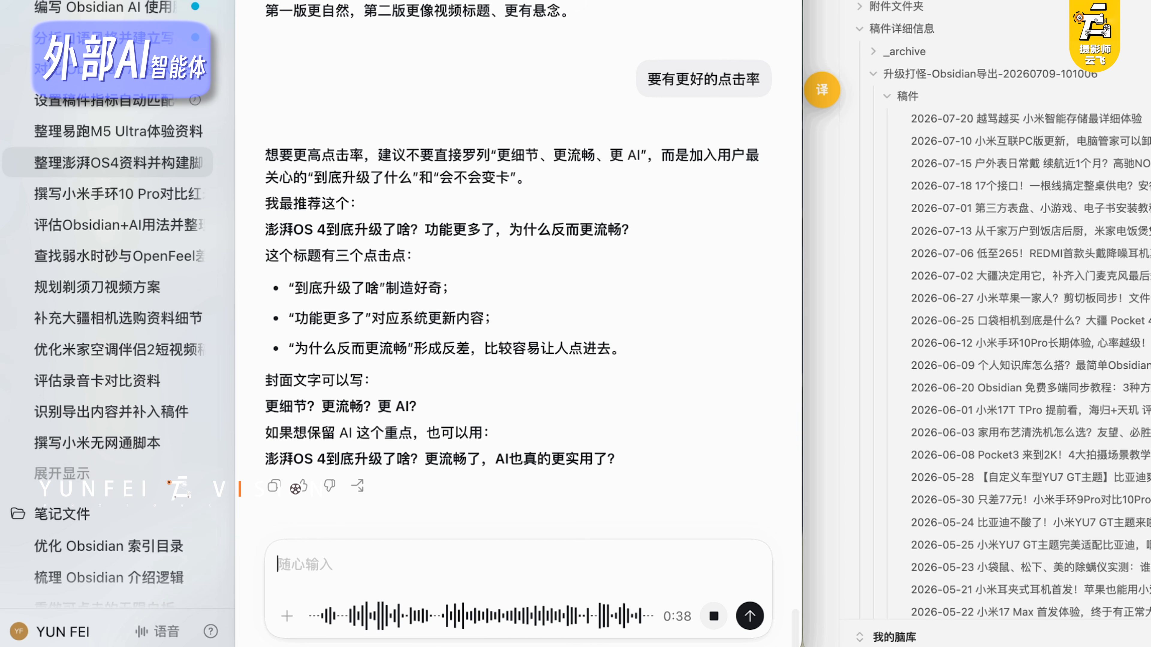
left_click(749, 616)
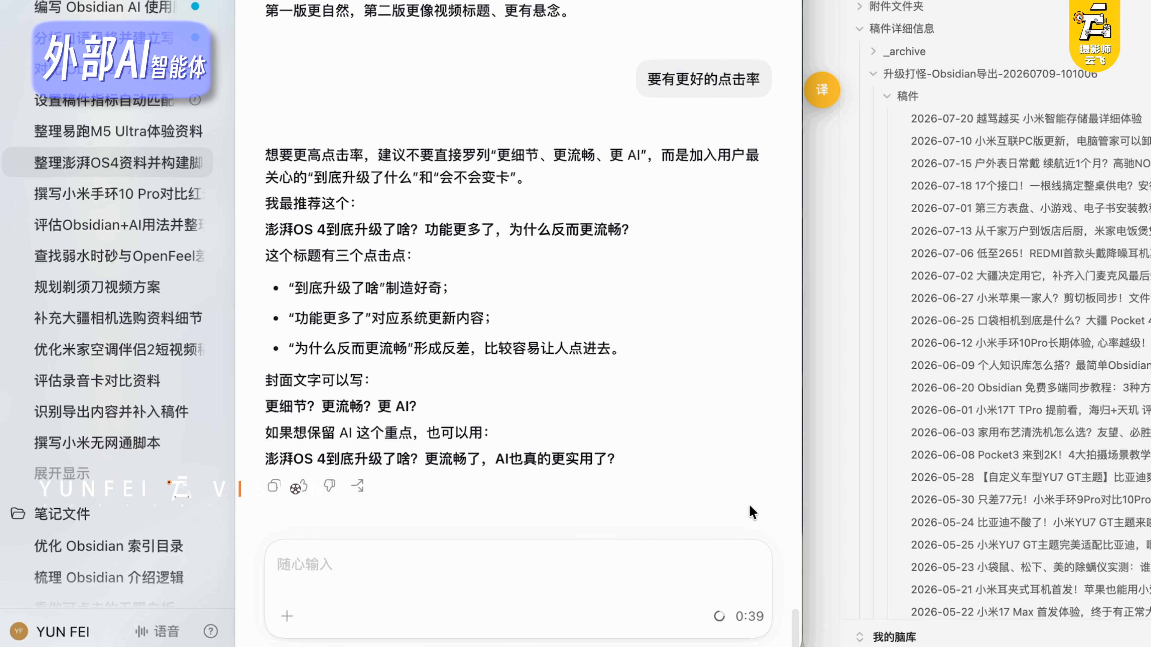
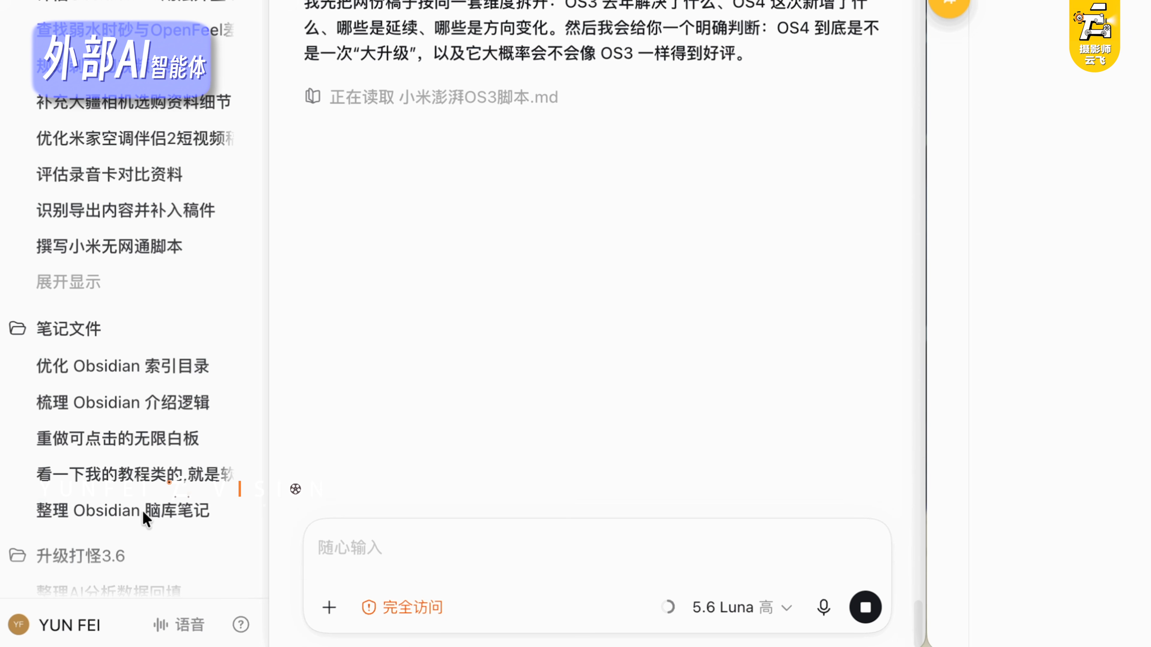
Read the opening of the reply, highlighting its summary of the core difference between 澎湃 OS 3 and OS 4
scroll(175, 378, "up", 5)
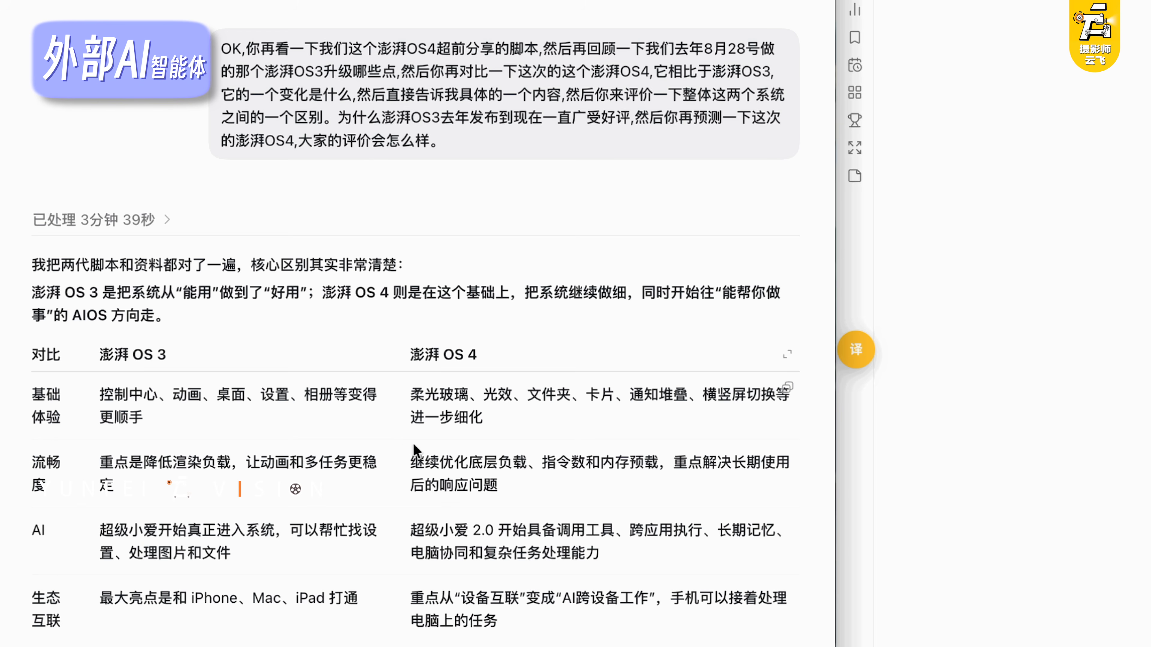
left_click_drag(252, 265, 348, 277)
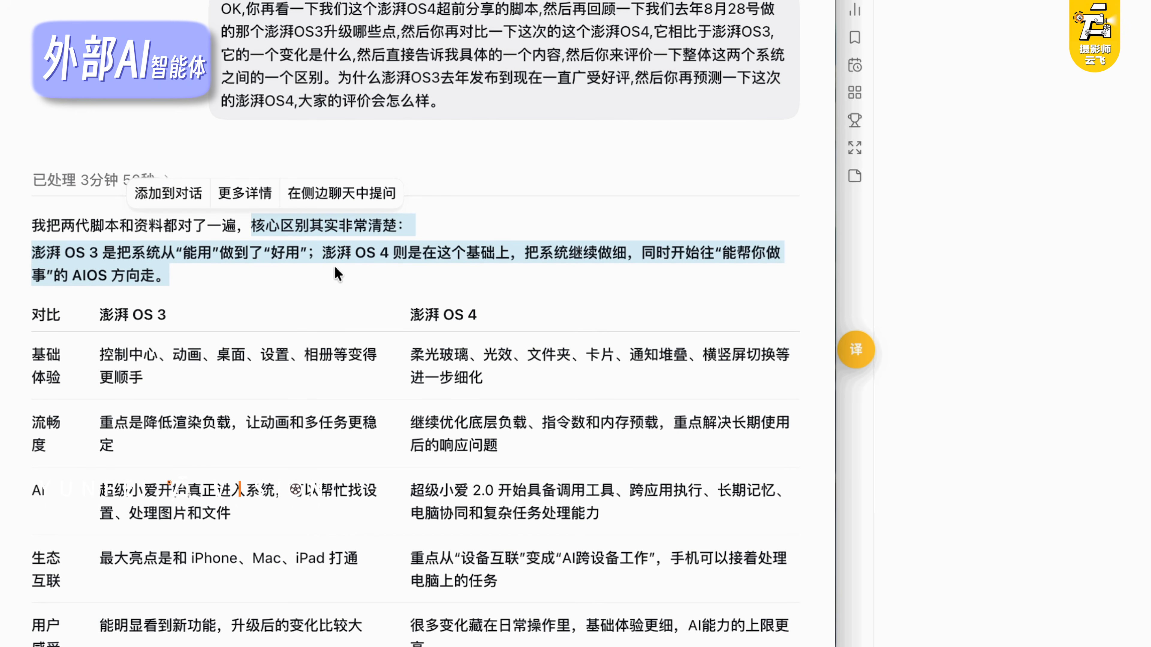
left_click(136, 224)
left_click_drag(136, 224, 363, 265)
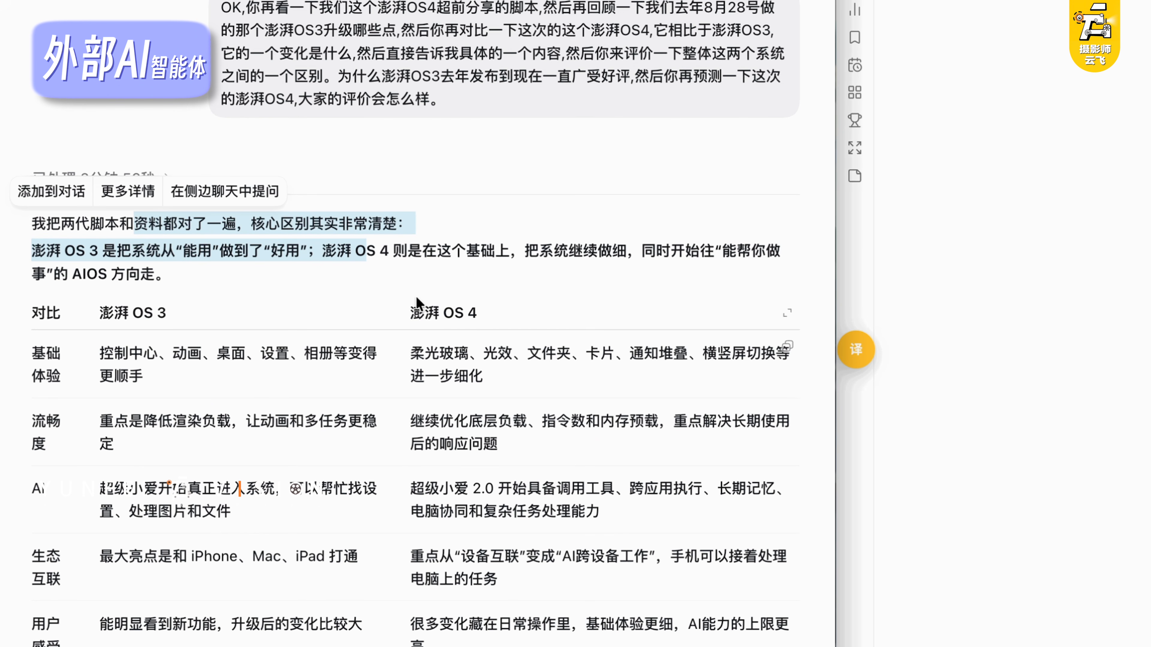
Examine the OS 3 versus OS 4 comparison table, highlighting the 流畅度 row and checking the AI row
scroll(164, 286, "down", 2)
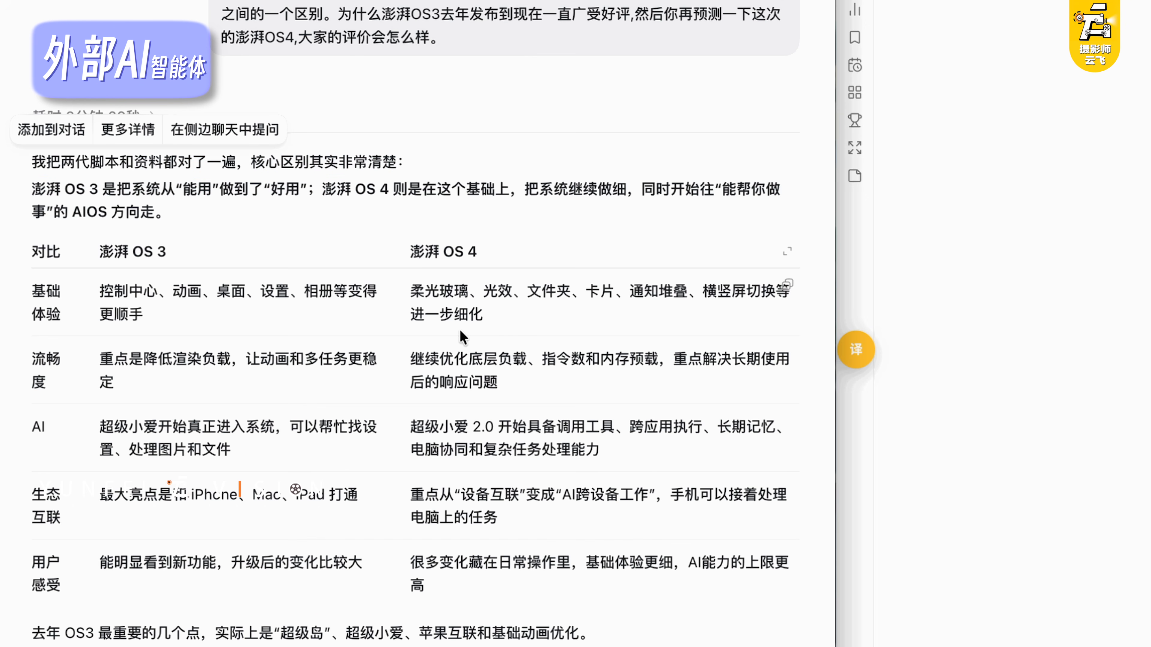
scroll(462, 336, "down", 1)
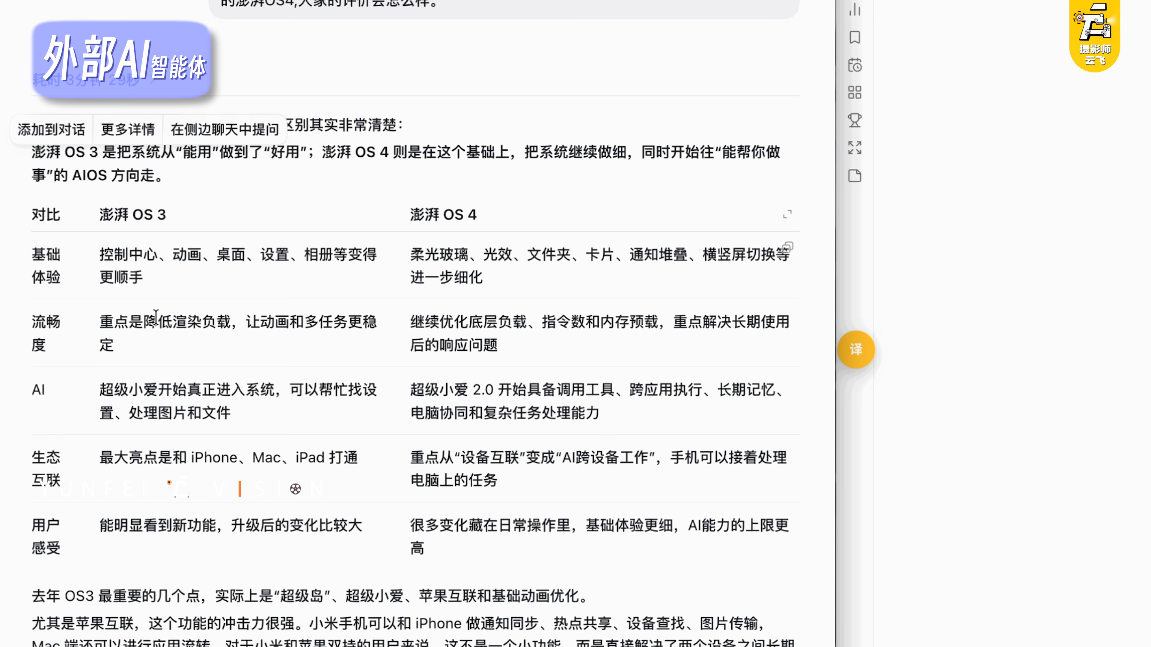
left_click_drag(156, 317, 220, 346)
left_click(456, 327)
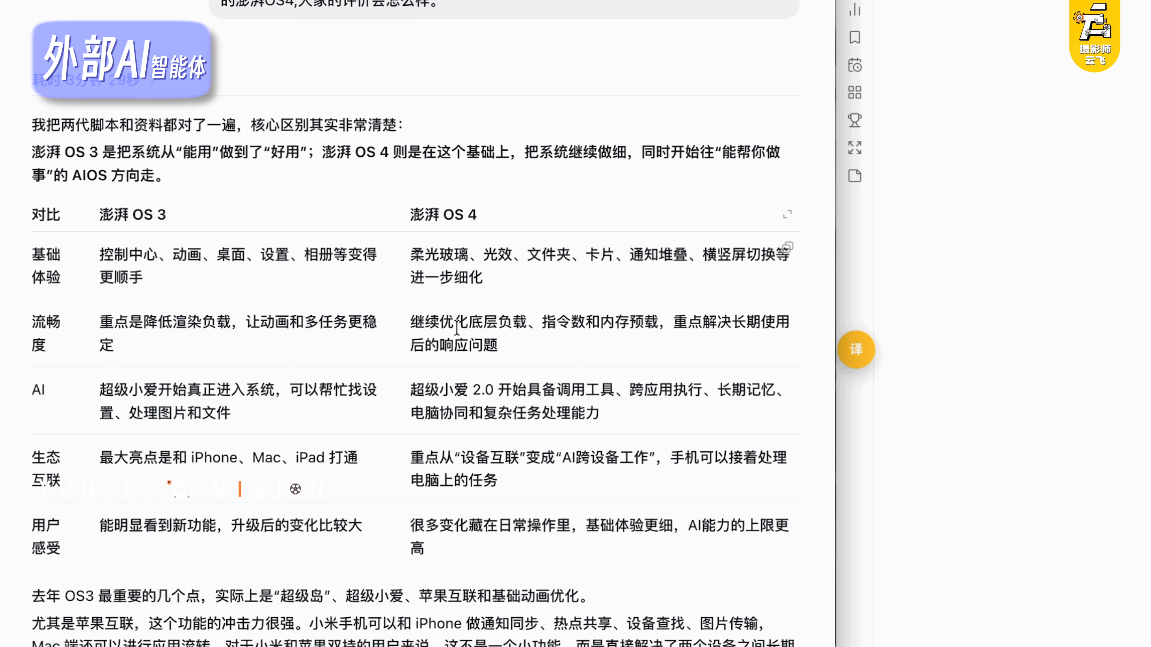
left_click_drag(482, 333, 530, 340)
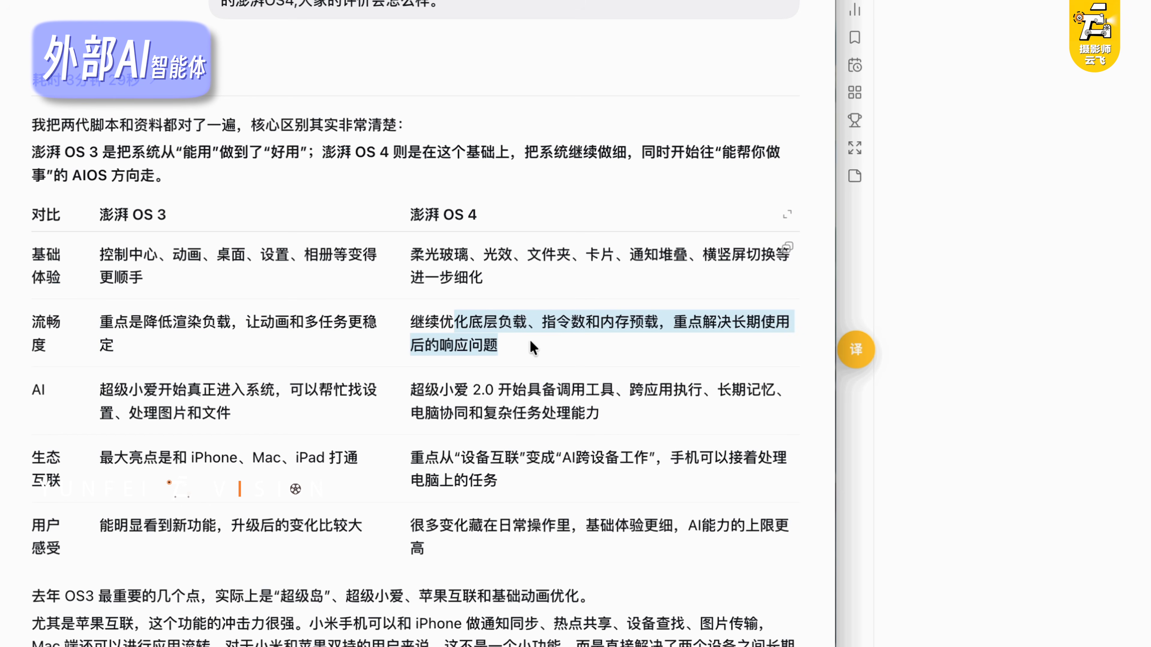
left_click(512, 324)
scroll(257, 416, "down", 1)
triple_click(217, 372)
left_click(175, 357)
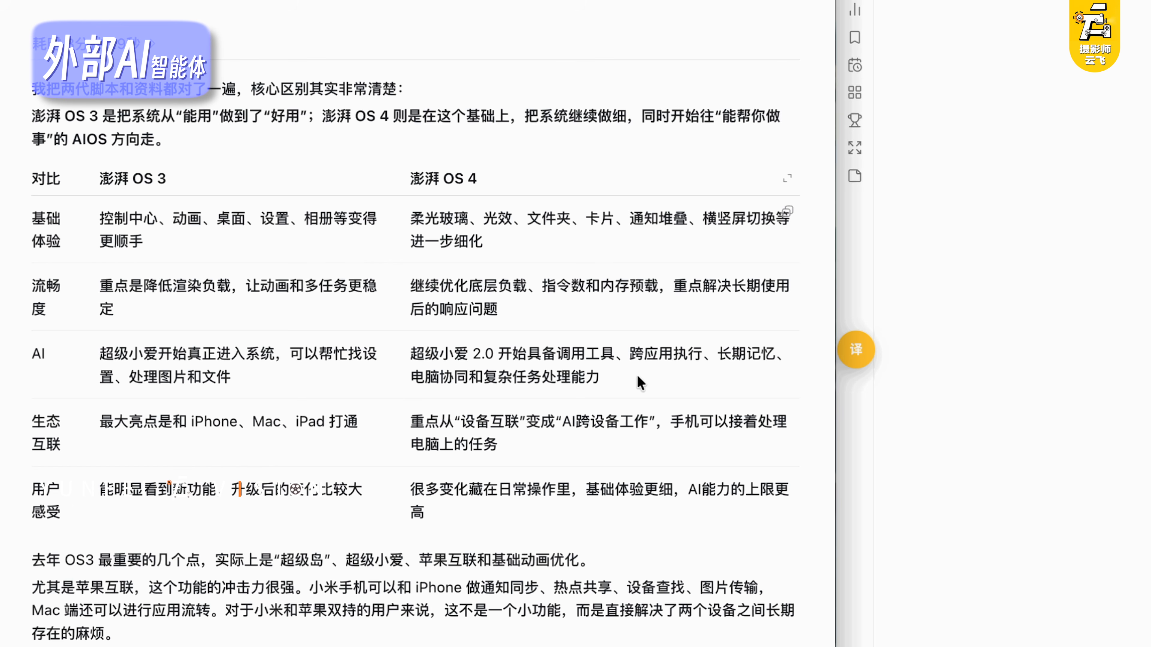
Read why OS3 was well received, highlighting the sentences that cite the OS3 script's play count, cover click rate and retention
scroll(470, 403, "down", 5)
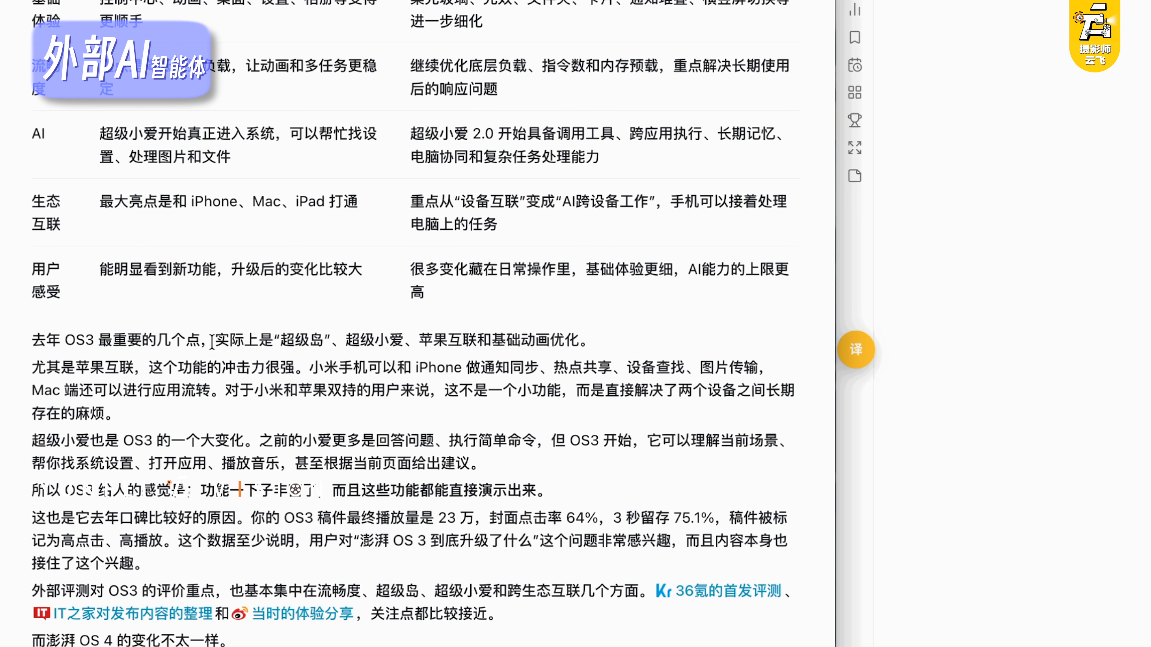
left_click_drag(122, 398, 574, 518)
scroll(422, 484, "down", 5)
scroll(416, 522, "down", 1)
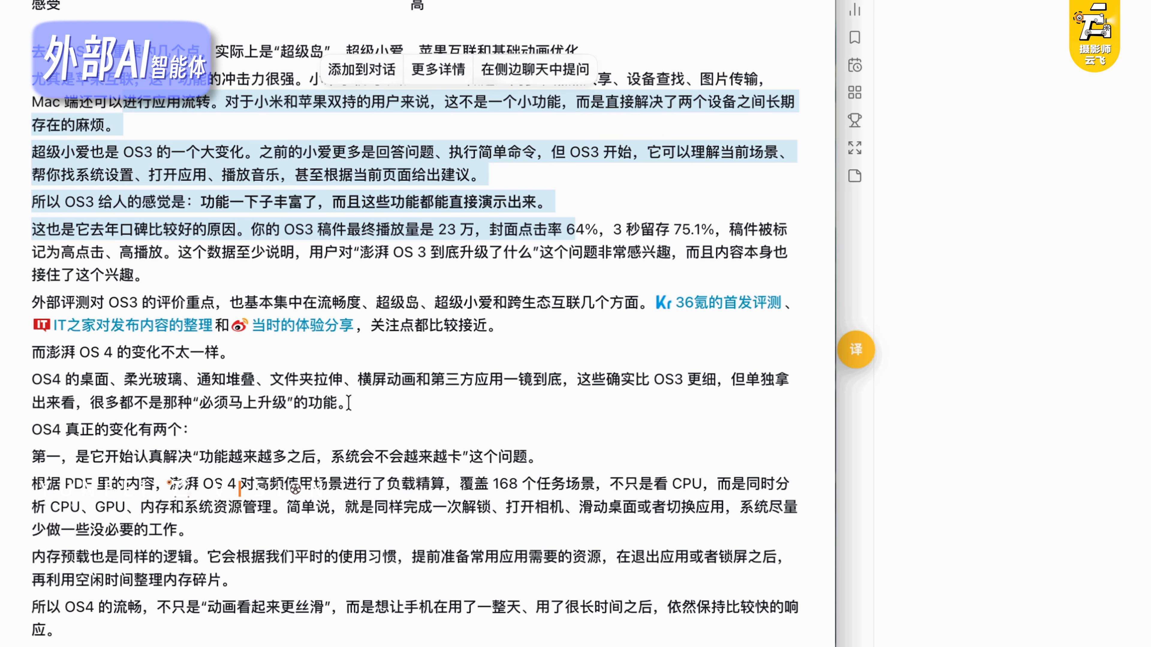
left_click(359, 250)
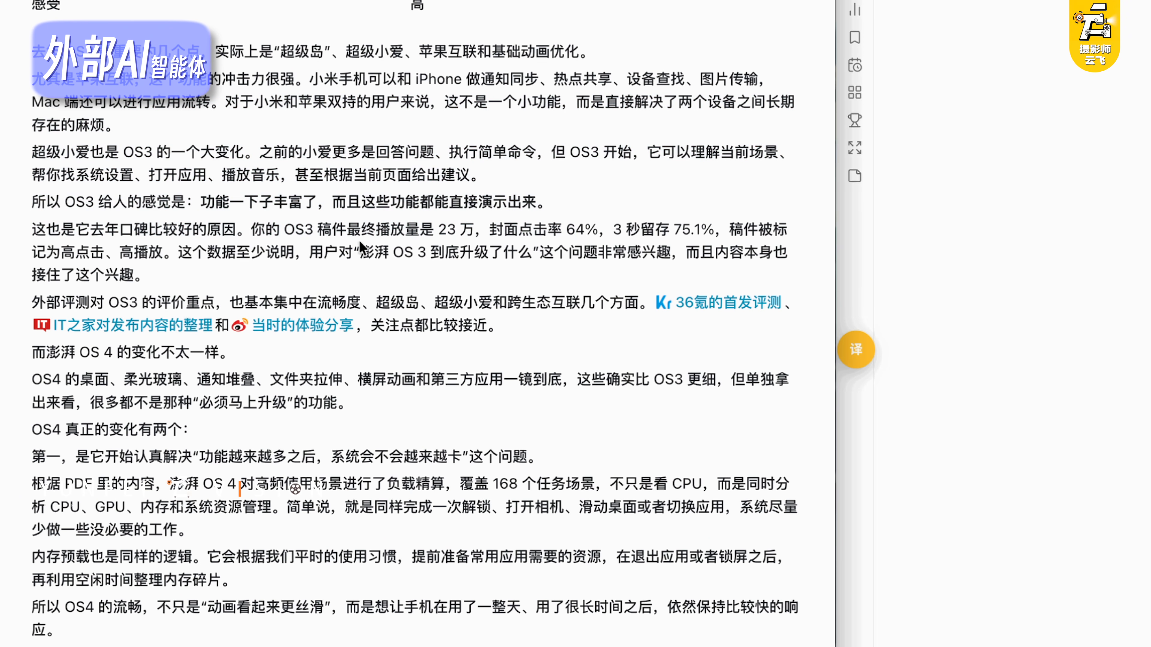
left_click_drag(247, 225, 591, 225)
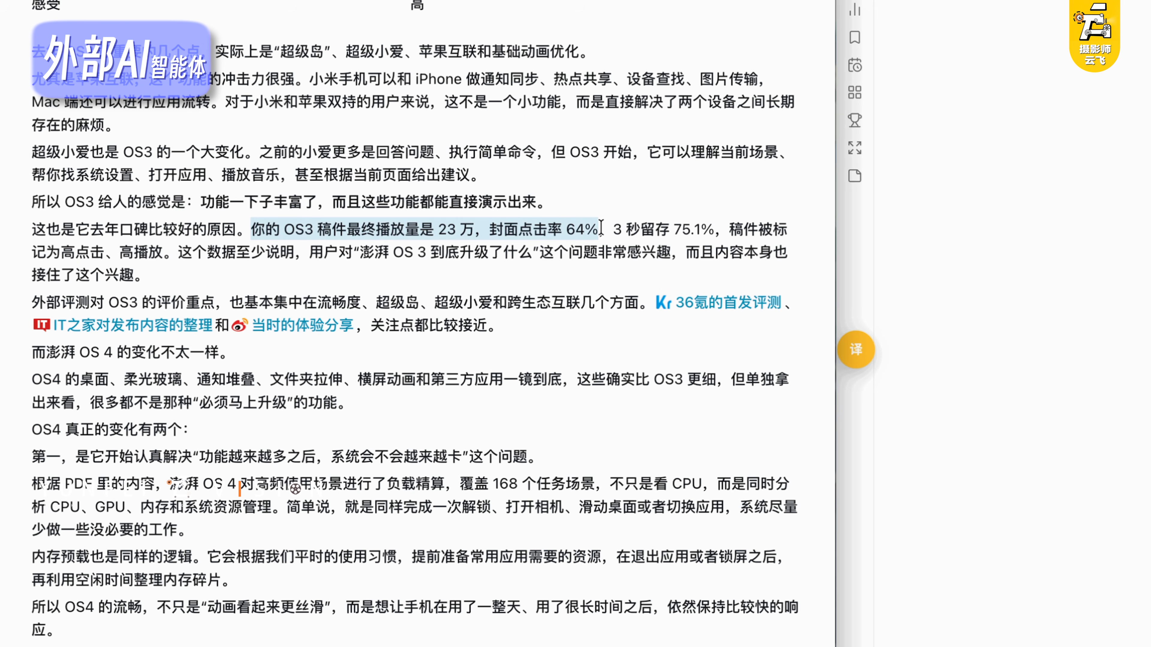
left_click(644, 233)
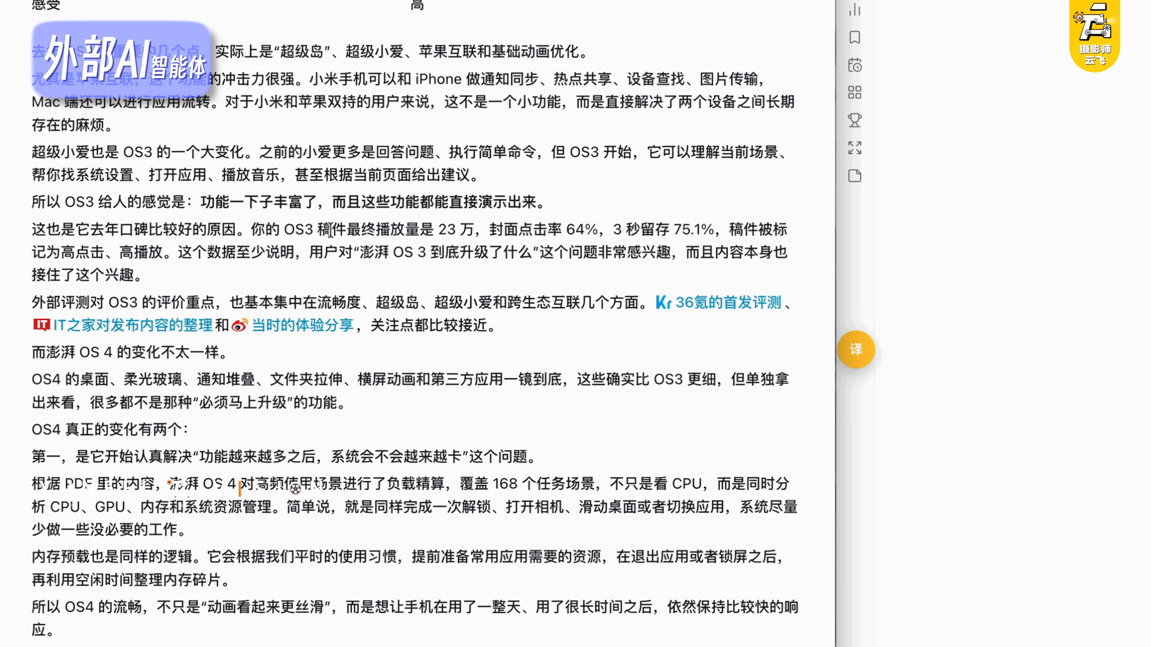
left_click_drag(291, 233, 499, 262)
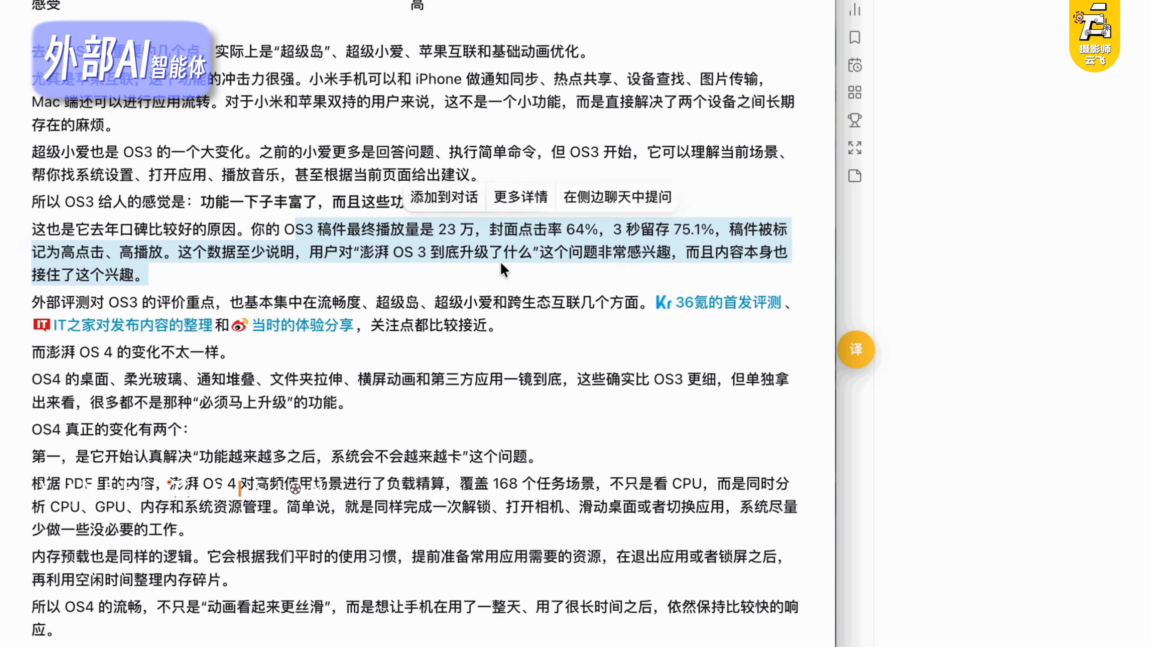
Go to the end of the reply and highlight the final judgement comparing OS3 as 口碑型升级 with OS4 as 潜力型升级
scroll(79, 313, "down", 15)
left_click_drag(112, 291, 183, 317)
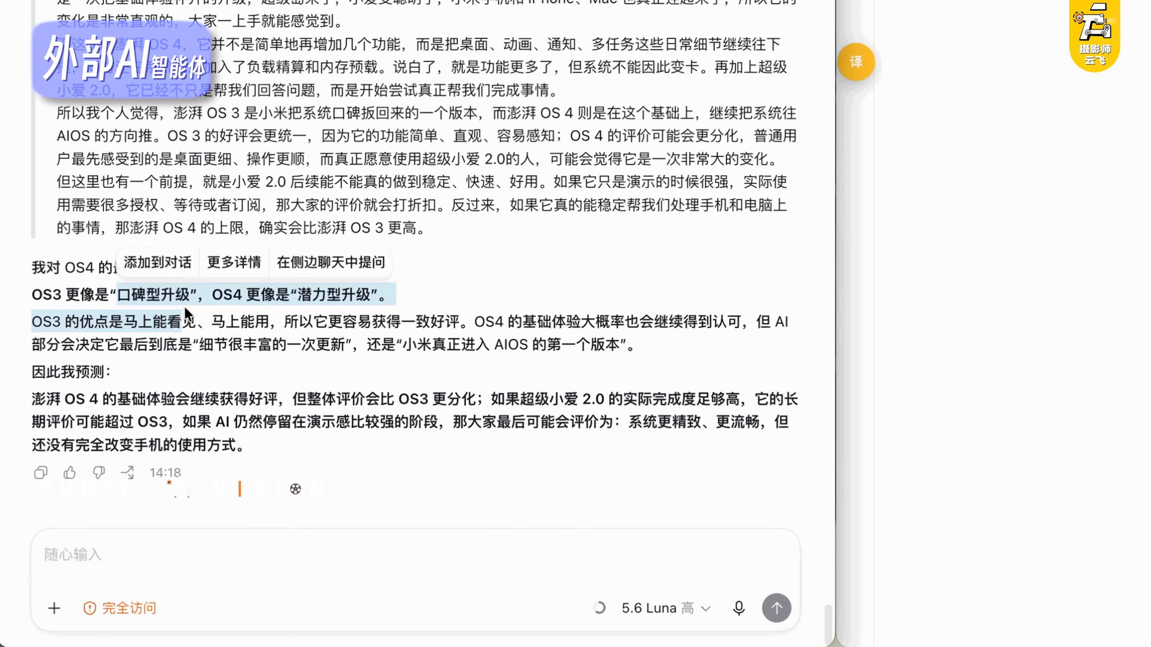
left_click(225, 313)
left_click_drag(316, 293, 380, 297)
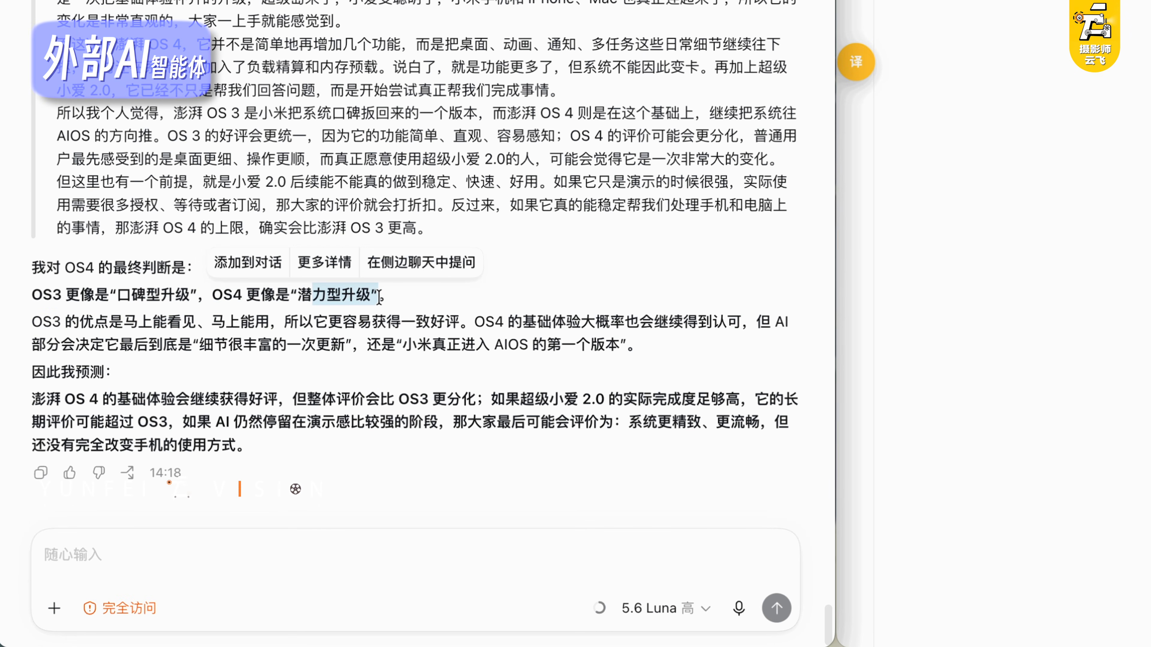
Highlight the closing paragraphs of the reply, covering the strengths of OS3 and the prediction for OS4
left_click(342, 321)
left_click_drag(280, 317, 506, 402)
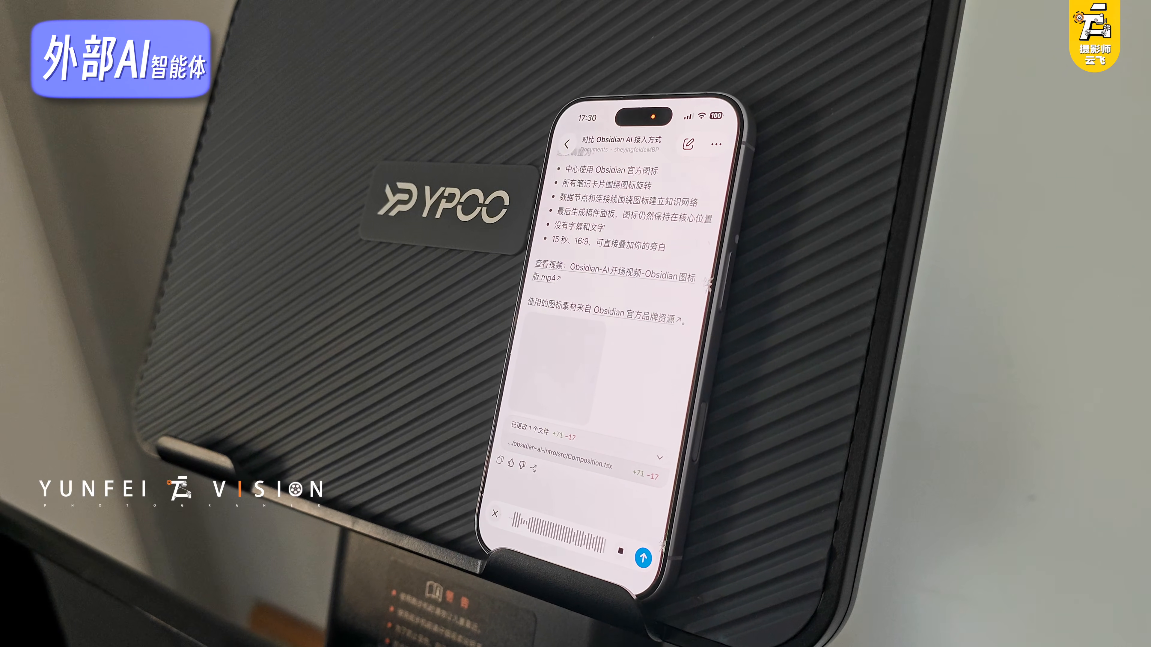
left_click(643, 559)
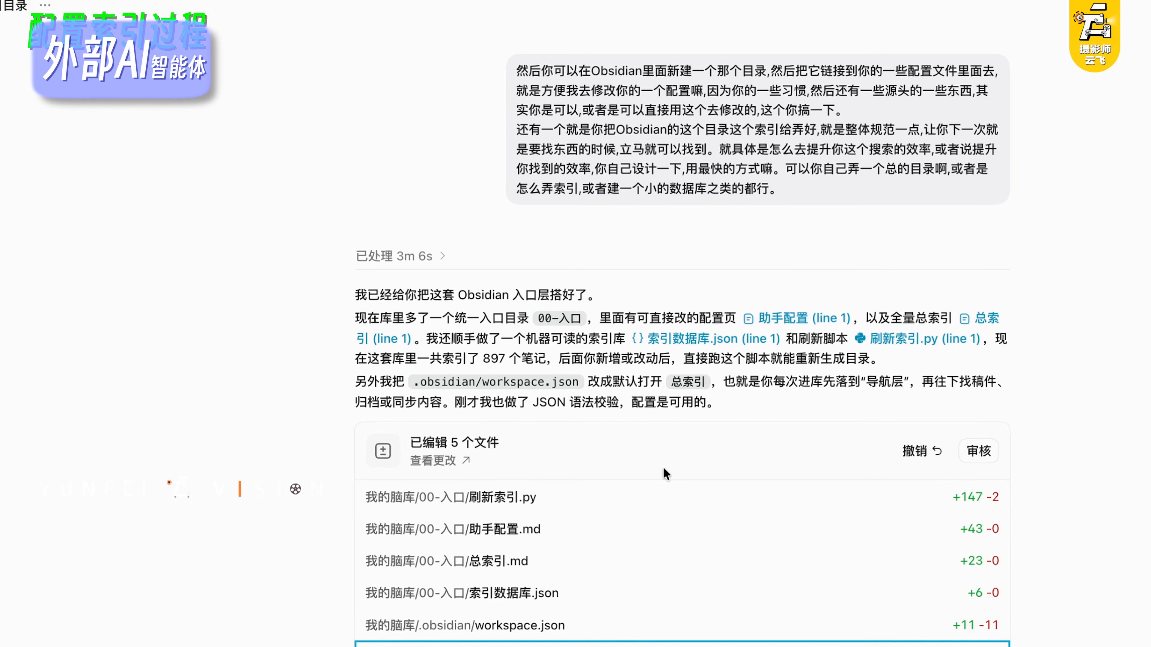
Review the chat history on building the vault's 00-入口 index and AI配置中心, and on migrating the exported Xiaomi notes
scroll(691, 521, "down", 10)
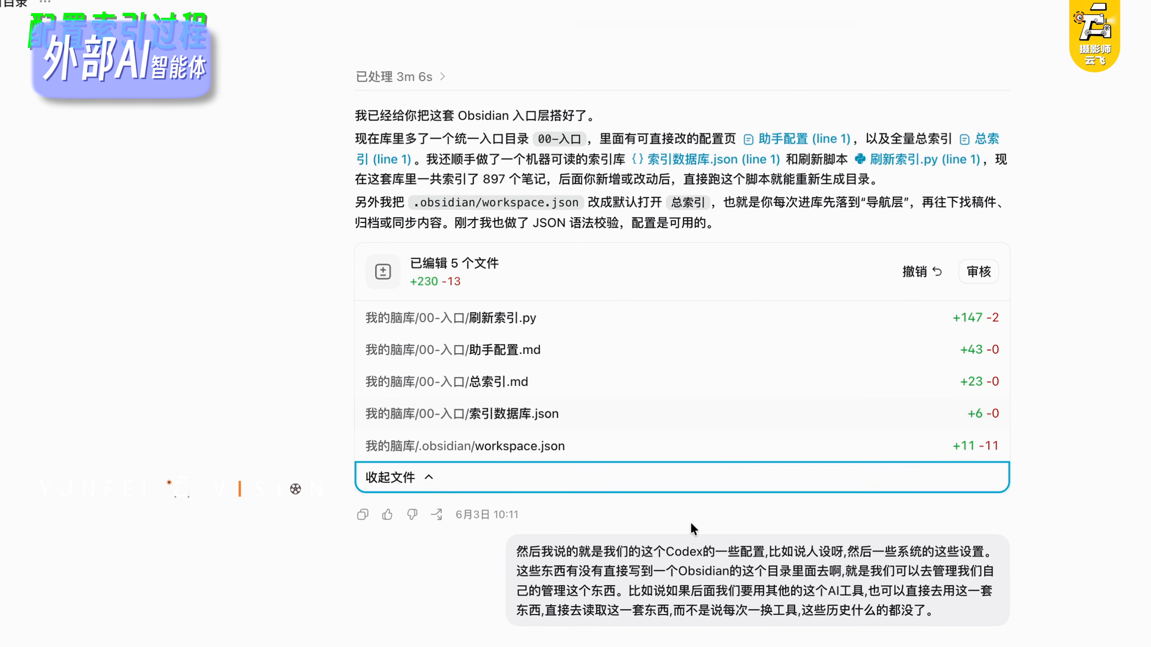
scroll(680, 490, "down", 11)
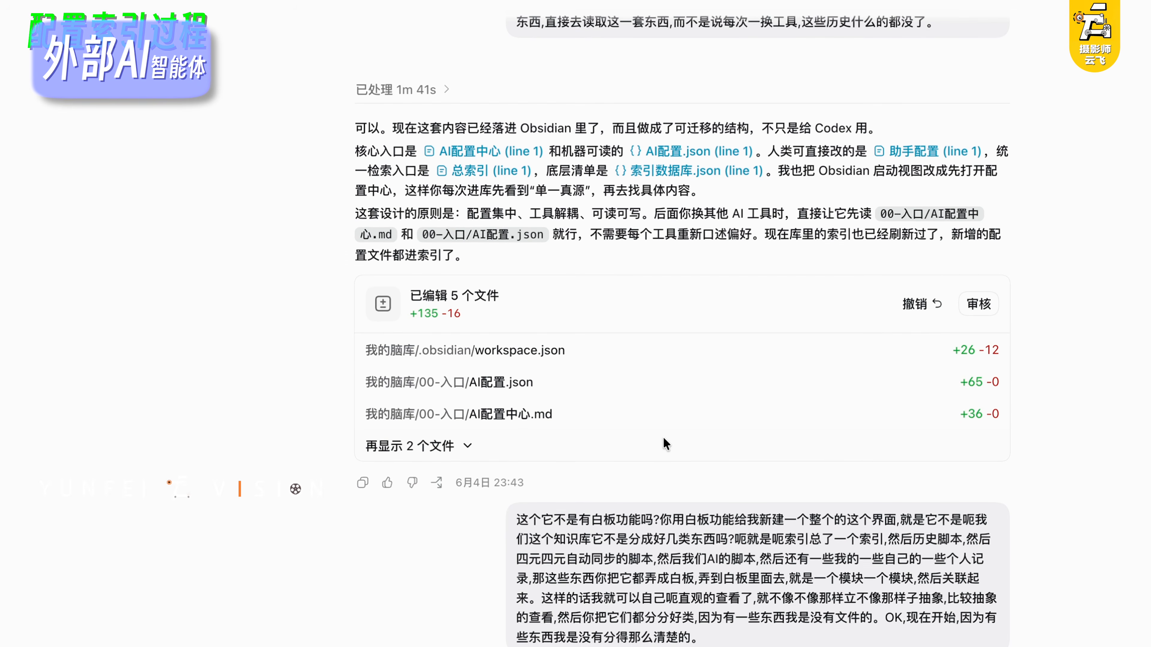
scroll(649, 407, "down", 9)
scroll(651, 409, "down", 18)
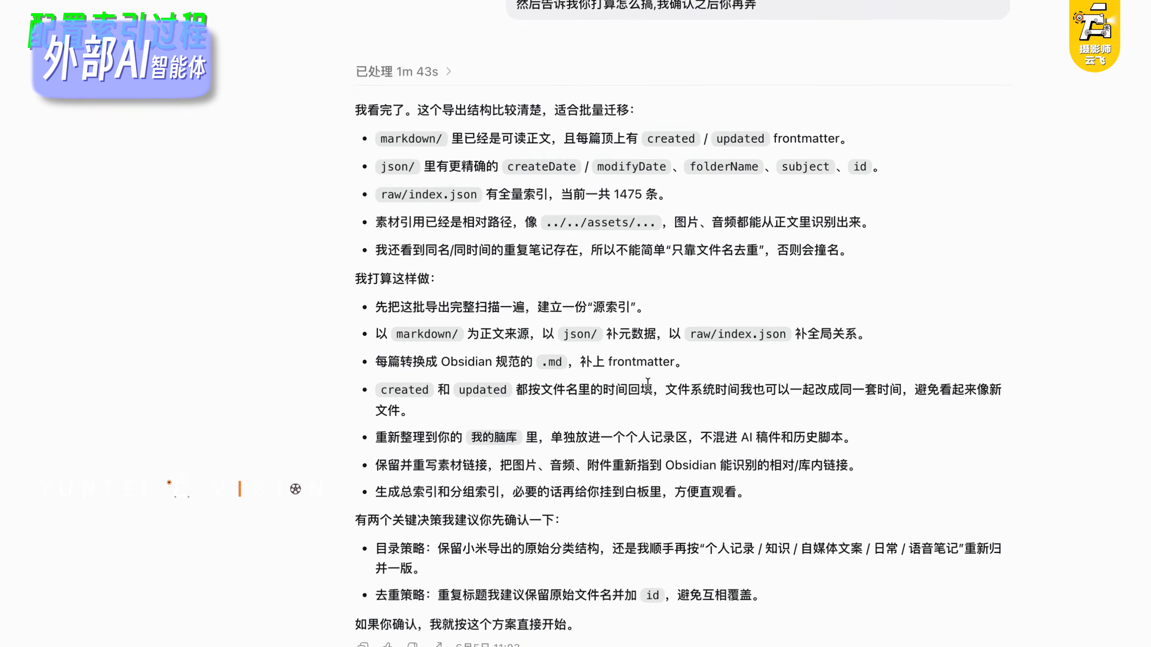
scroll(650, 370, "down", 8)
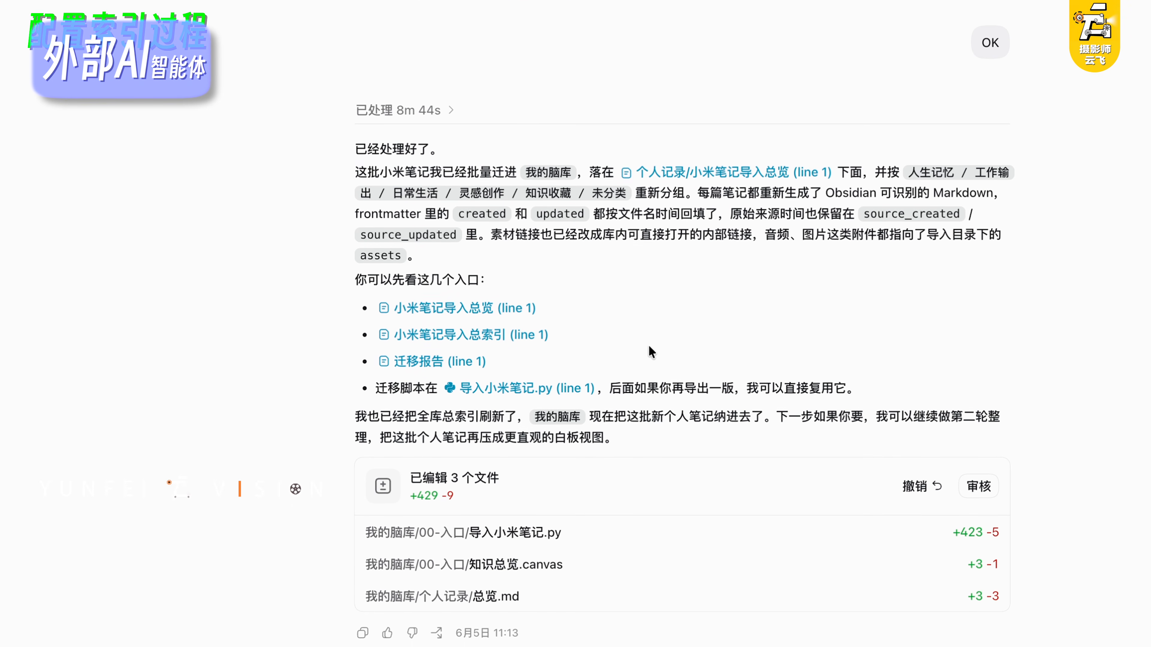
scroll(649, 336, "down", 2)
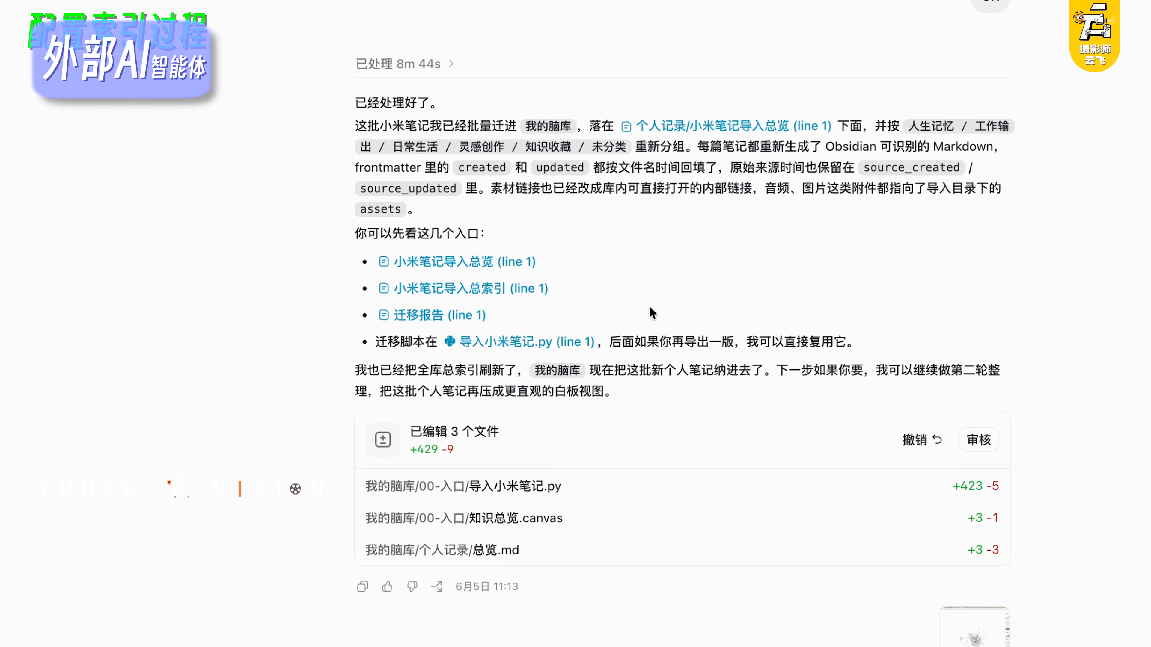
Review the chat requests on reorganising the relationship graph by category and building the 演示白板 canvas
scroll(649, 296, "down", 9)
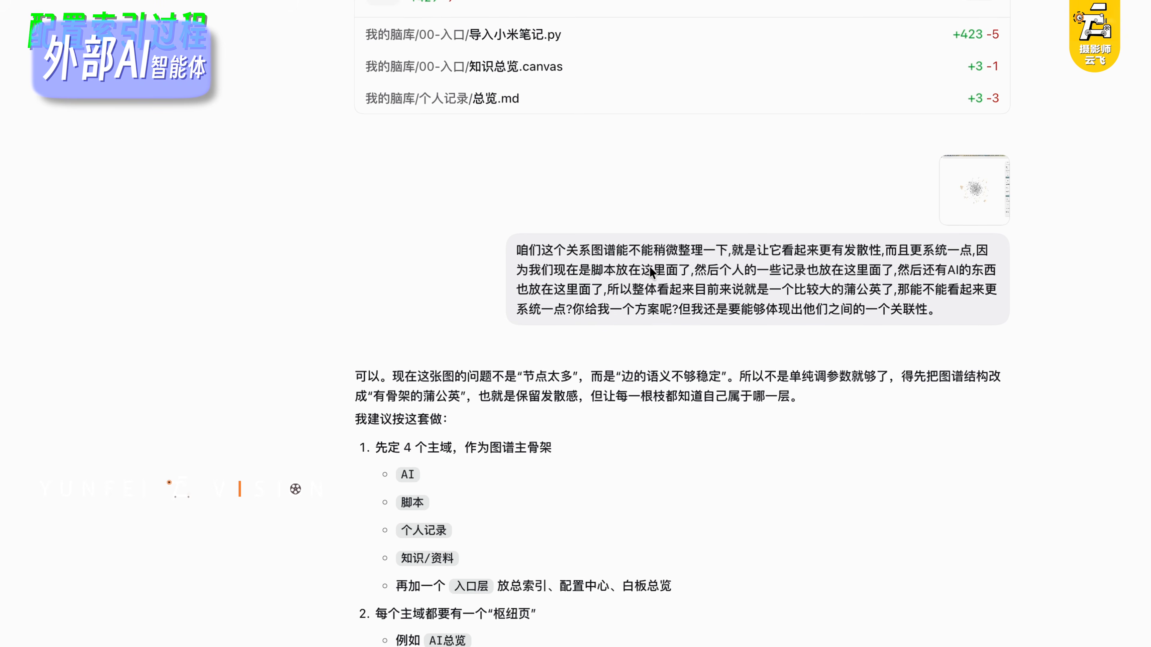
scroll(649, 255, "down", 20)
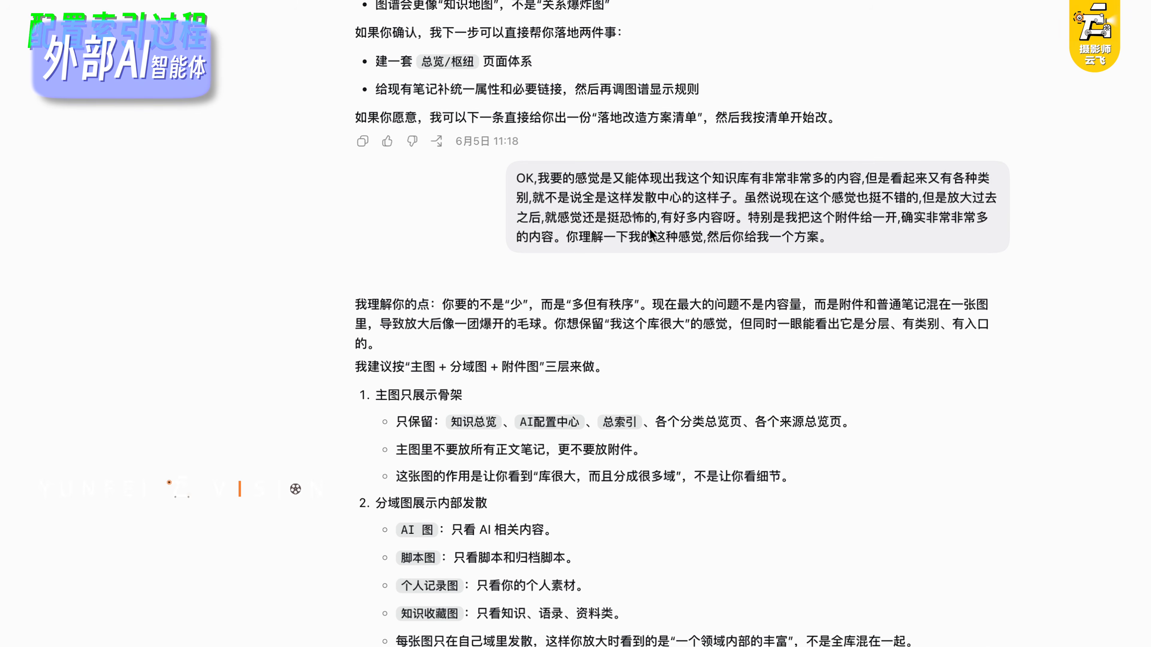
scroll(649, 218, "down", 19)
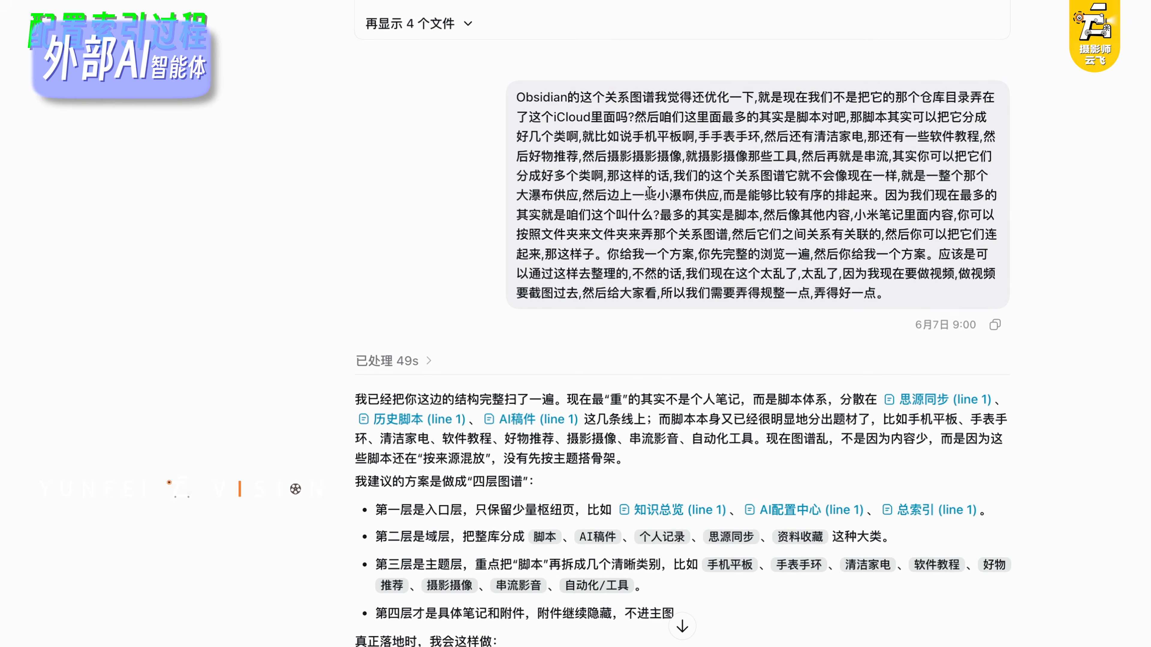
scroll(649, 185, "down", 20)
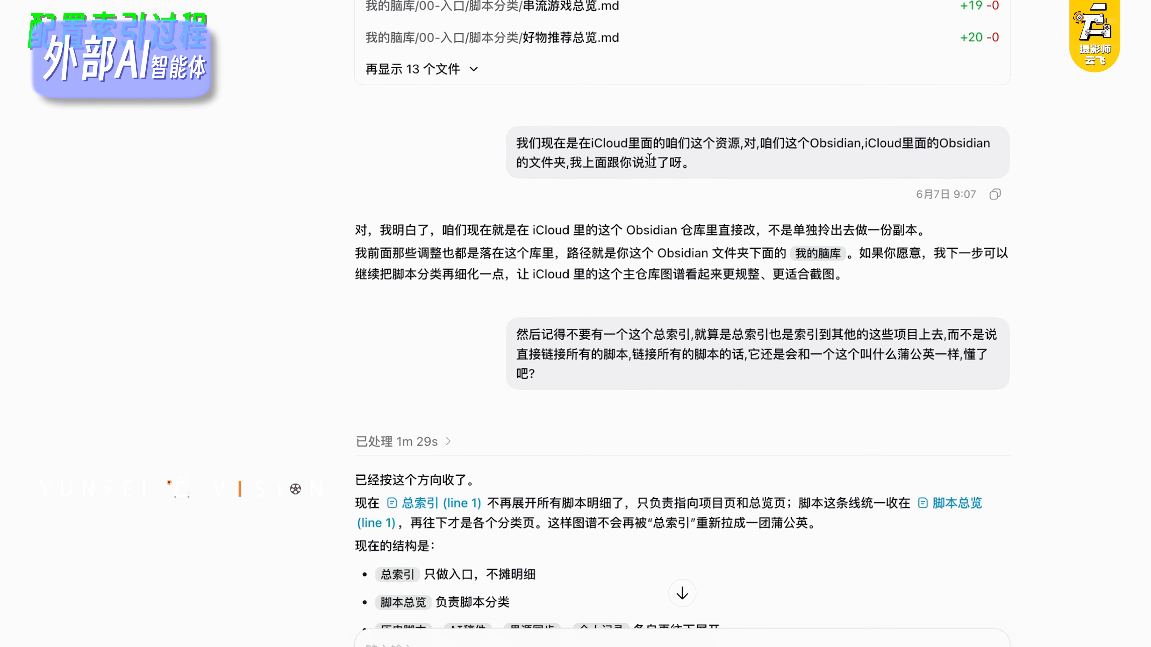
scroll(650, 153, "down", 20)
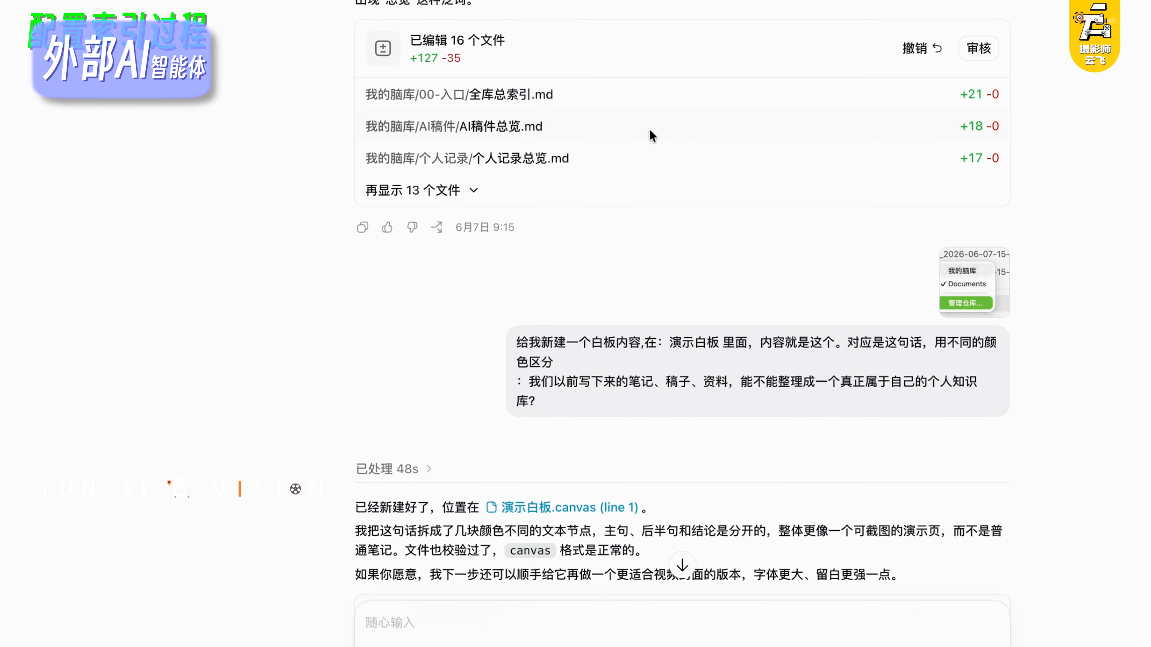
scroll(650, 128, "down", 14)
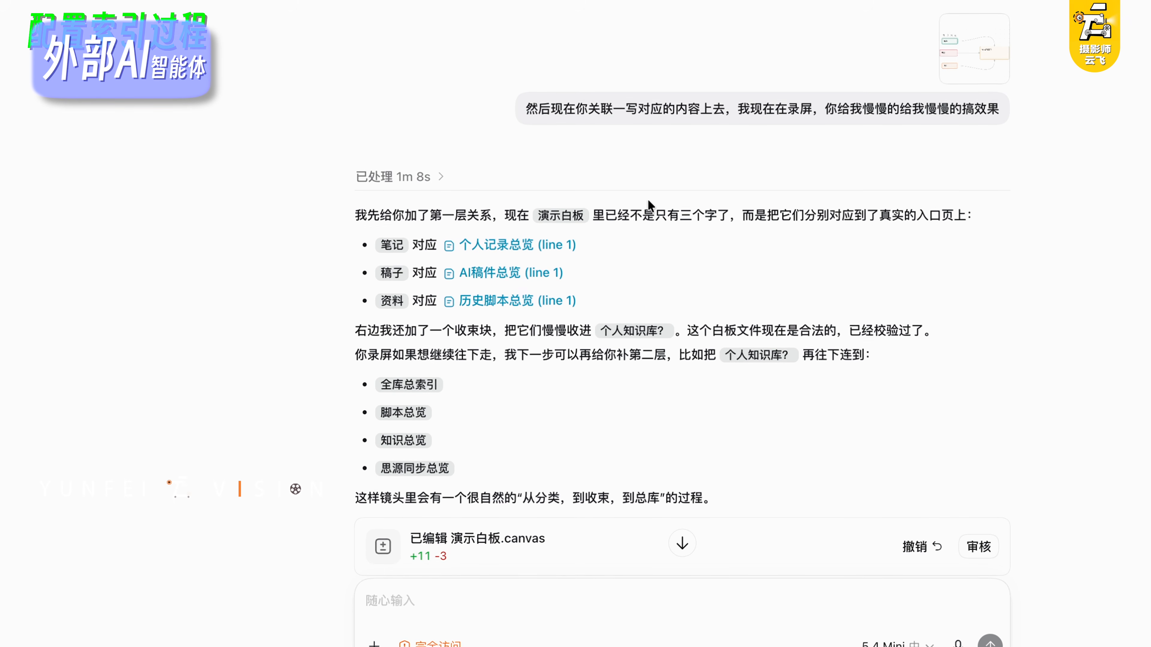
scroll(649, 198, "down", 12)
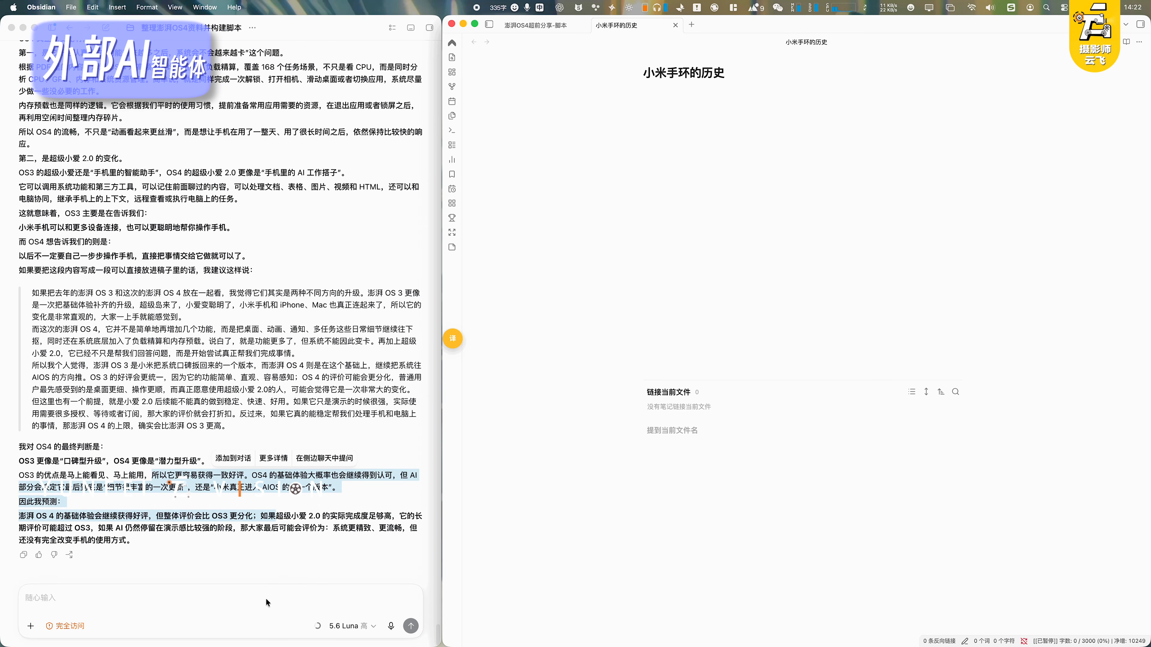
Dictate and send a request to write the complete history of the Xiaomi band into the new Obsidian note, using the database and personal style
left_click(236, 601)
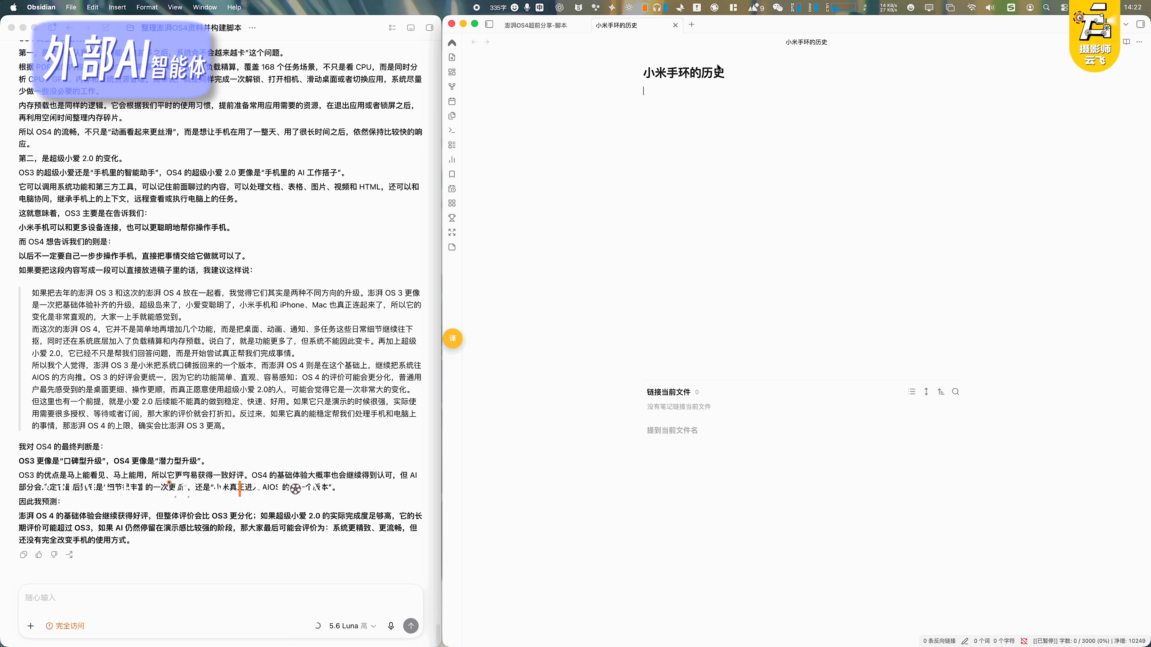
left_click(391, 626)
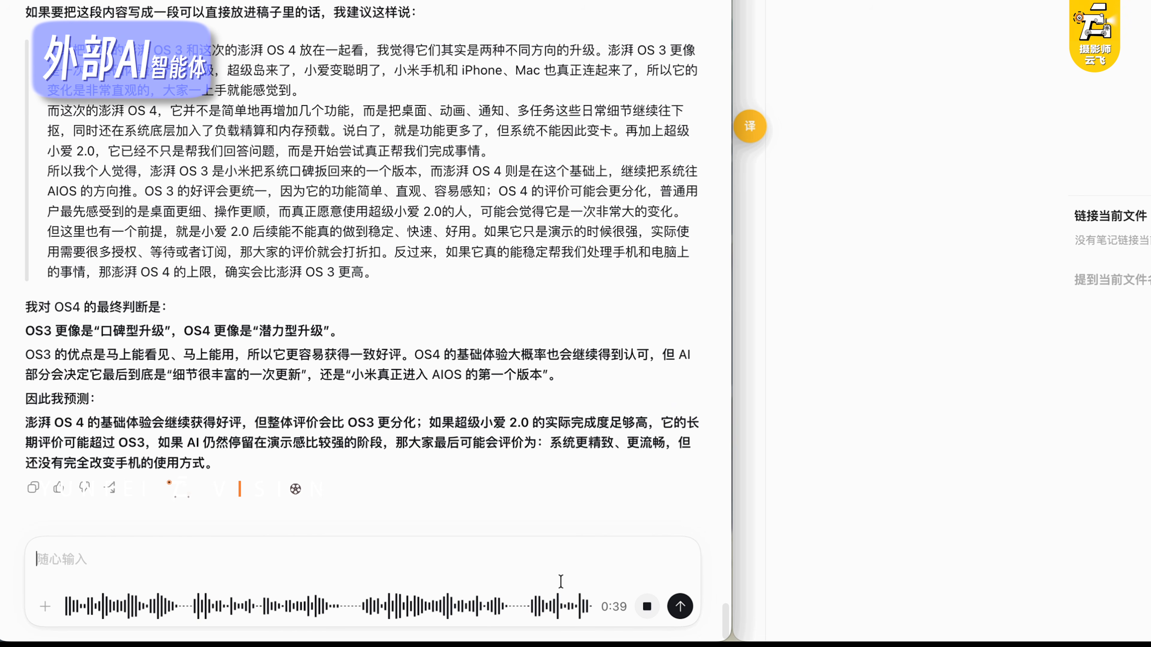
left_click(674, 608)
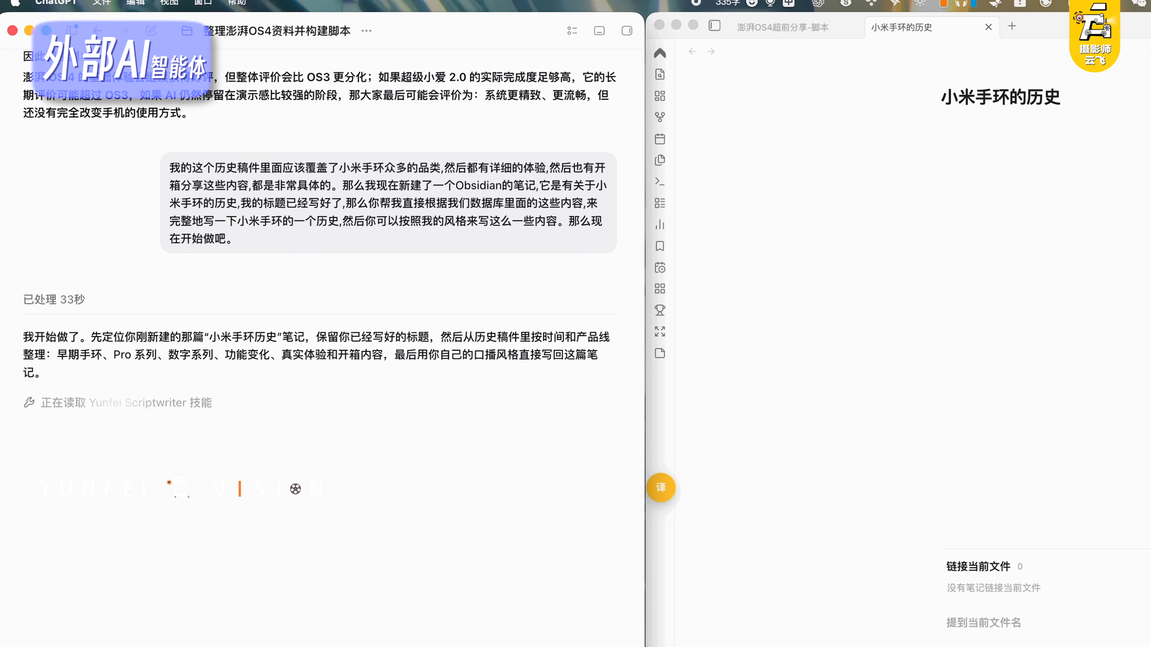
Read the generated 小米手环的历史 note from its opening to the 手环7 Pro section, highlighting passages
left_click(1023, 152)
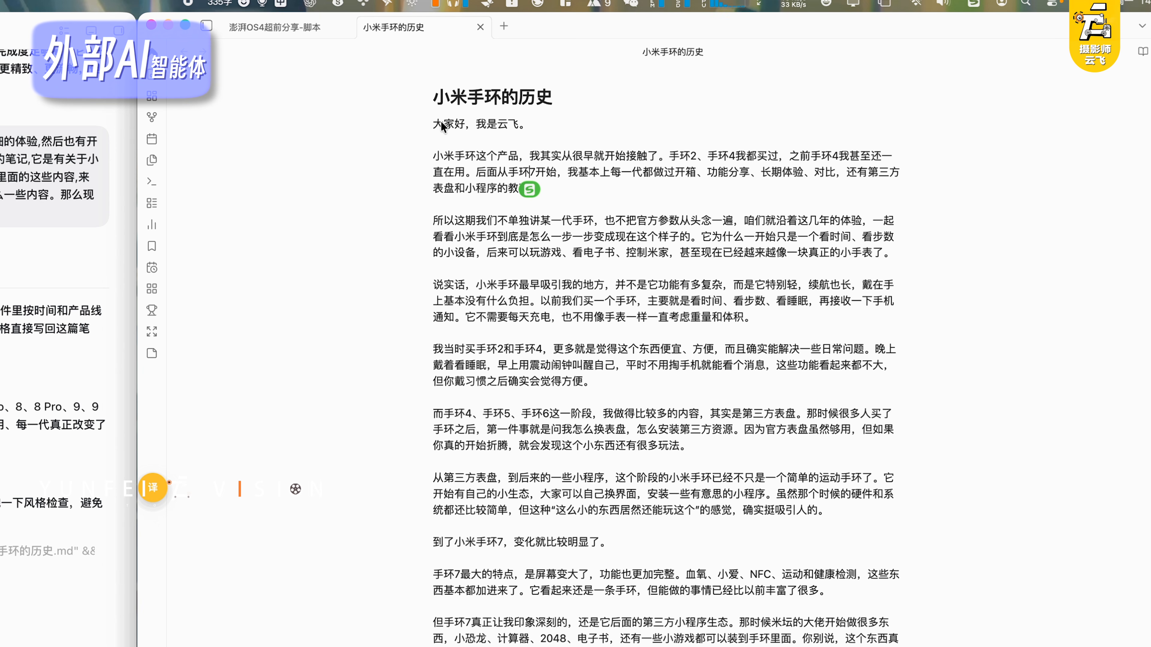
left_click_drag(434, 124, 698, 177)
left_click_drag(833, 171, 676, 646)
left_click(535, 501)
scroll(530, 480, "up", 2)
left_click_drag(434, 285, 653, 646)
scroll(540, 625, "down", 8)
left_click(540, 625)
left_click_drag(466, 401, 634, 646)
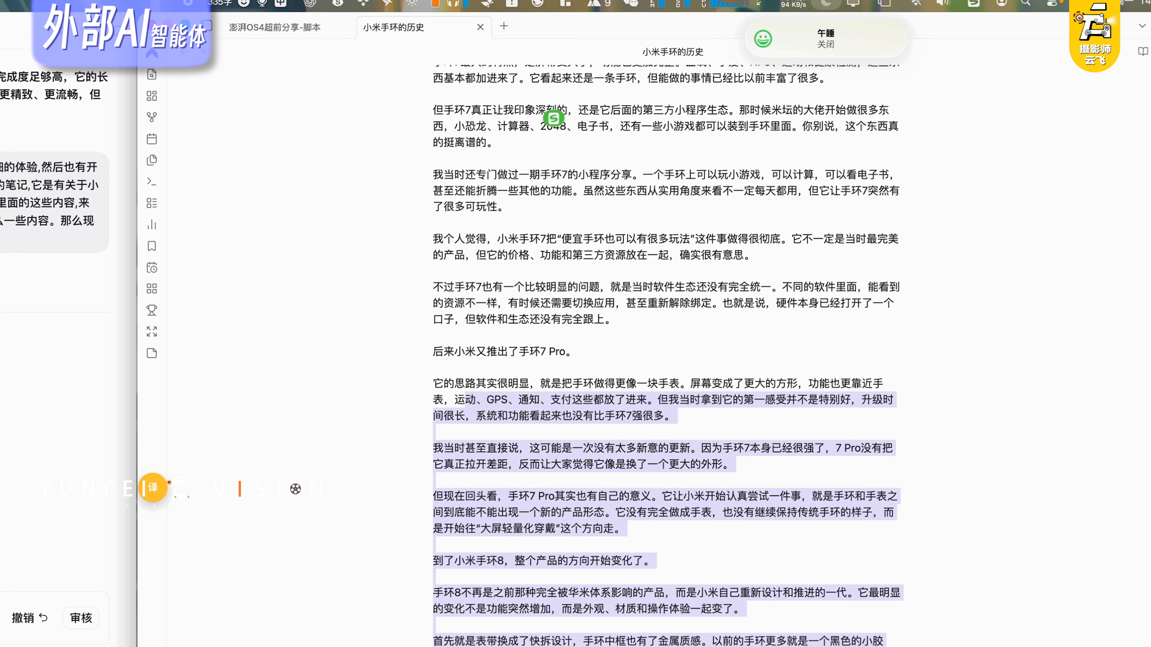
Read the 手环8 and 8 Pro sections, highlighting the 60Hz refresh rate passage and the long-term verdict on 8 Pro
scroll(560, 607, "down", 6)
left_click(560, 607)
left_click_drag(454, 415, 680, 646)
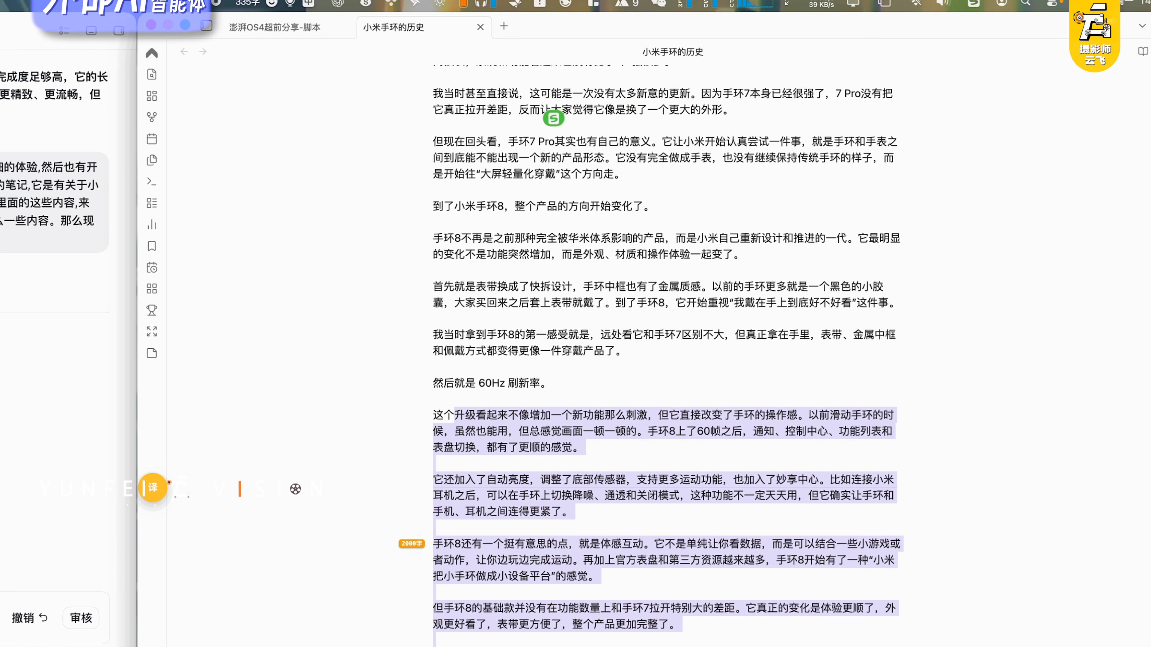
scroll(551, 616, "down", 5)
left_click_drag(551, 616, 657, 646)
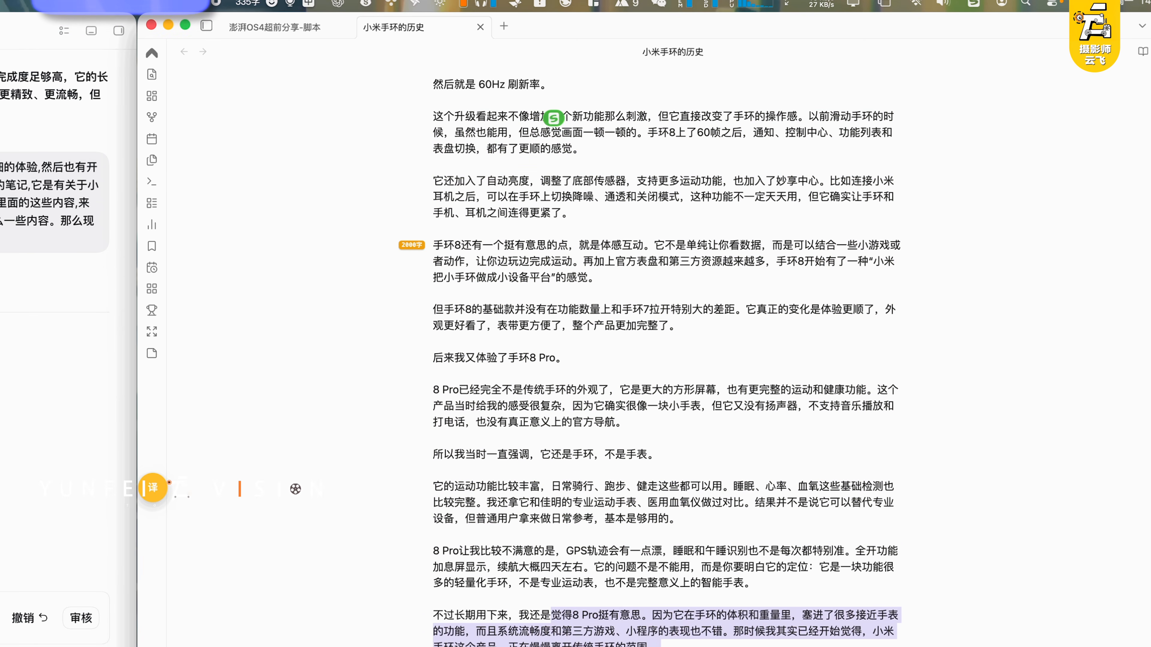
Continue reading the note through the sections after 8 Pro up to 手环10 Pro, highlighting passages
scroll(657, 646, "down", 8)
left_click_drag(487, 470, 712, 646)
scroll(712, 646, "down", 5)
scroll(566, 615, "down", 7)
left_click(565, 612)
left_click_drag(497, 373, 589, 471)
left_click(561, 623)
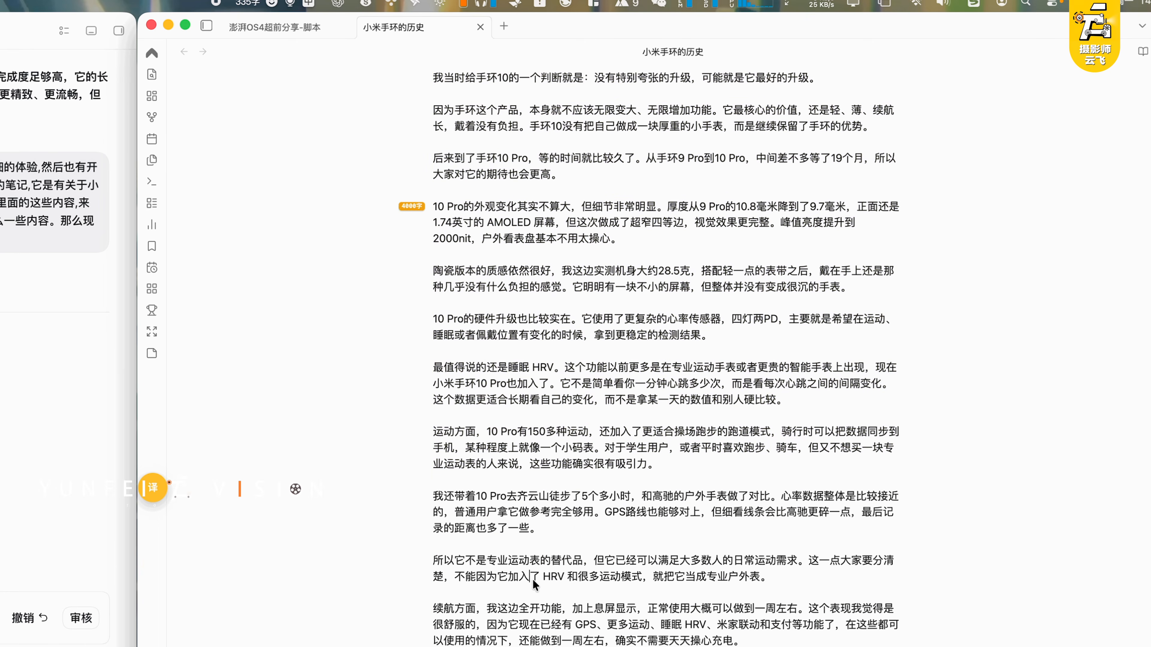
Highlight the text from the 10 Pro hiking comparison through the generation summary, and read the concluding buying advice
left_click(475, 496, "shift")
scroll(666, 340, "down", 12)
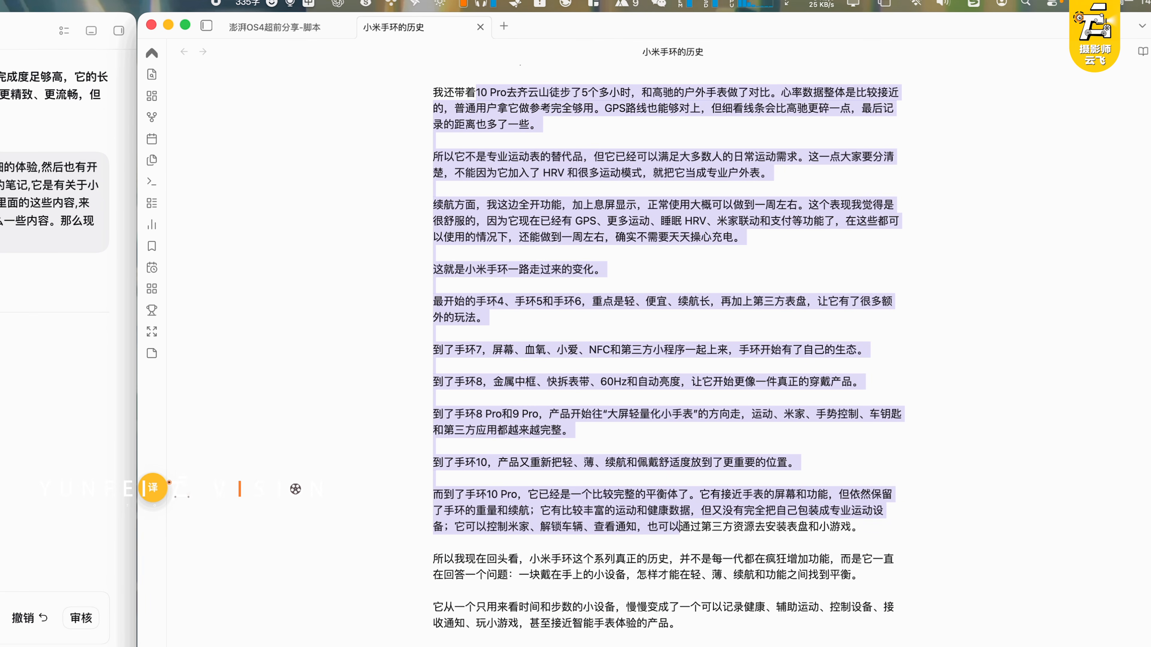
left_click(679, 318, "shift")
left_click_drag(536, 391, 546, 608)
scroll(666, 340, "down", 4)
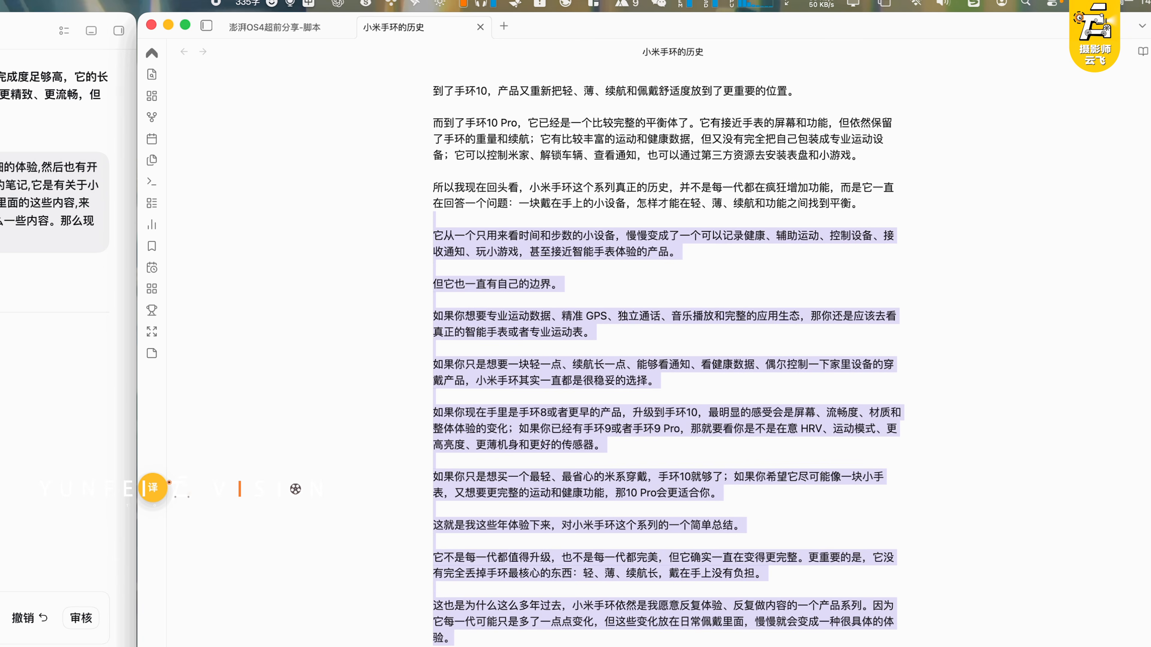
left_click(519, 466)
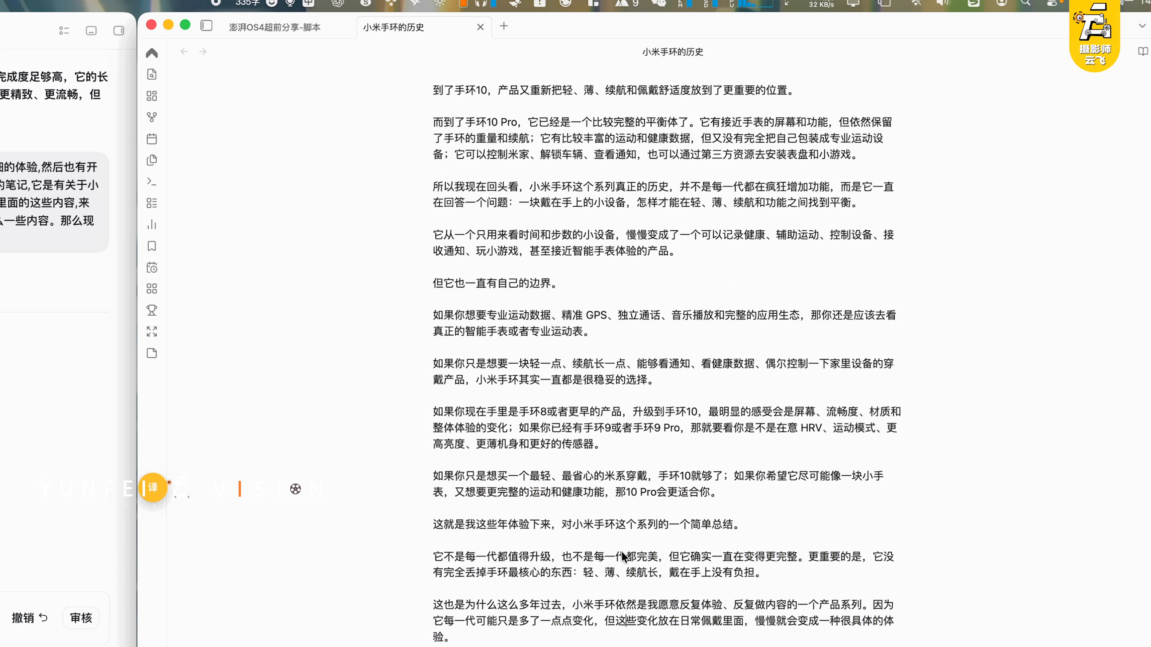
Skim the whole 小米手环的历史 note from its beginning to the closing paragraphs and back
key("super+Up")
scroll(621, 553, "down", 20)
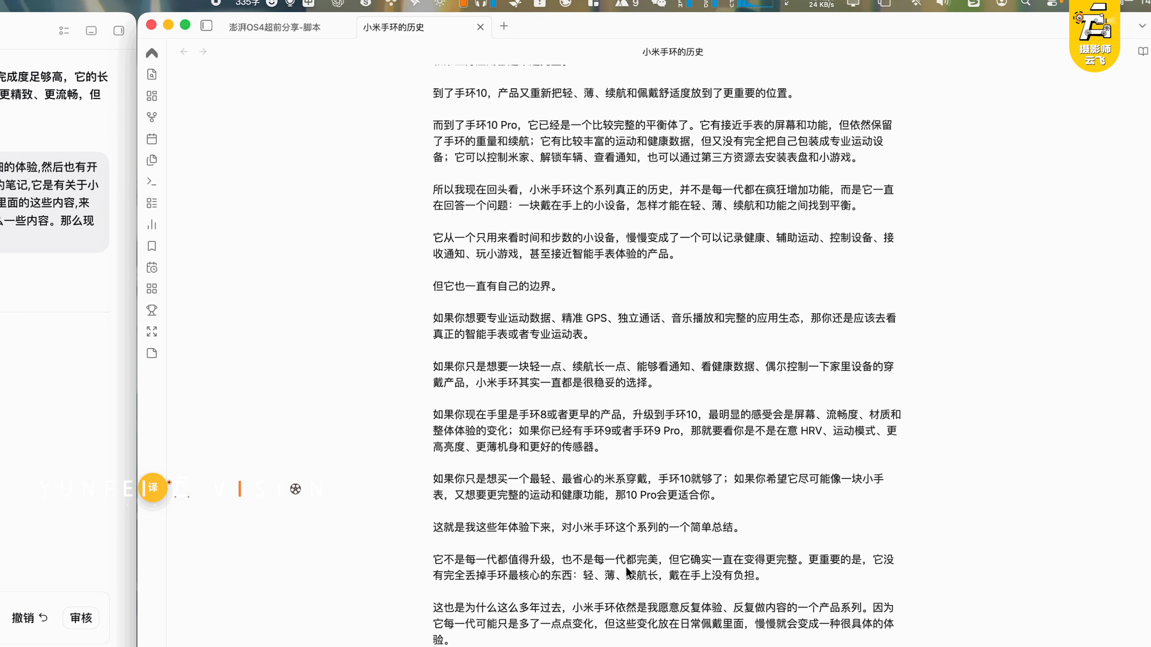
scroll(626, 567, "up", 20)
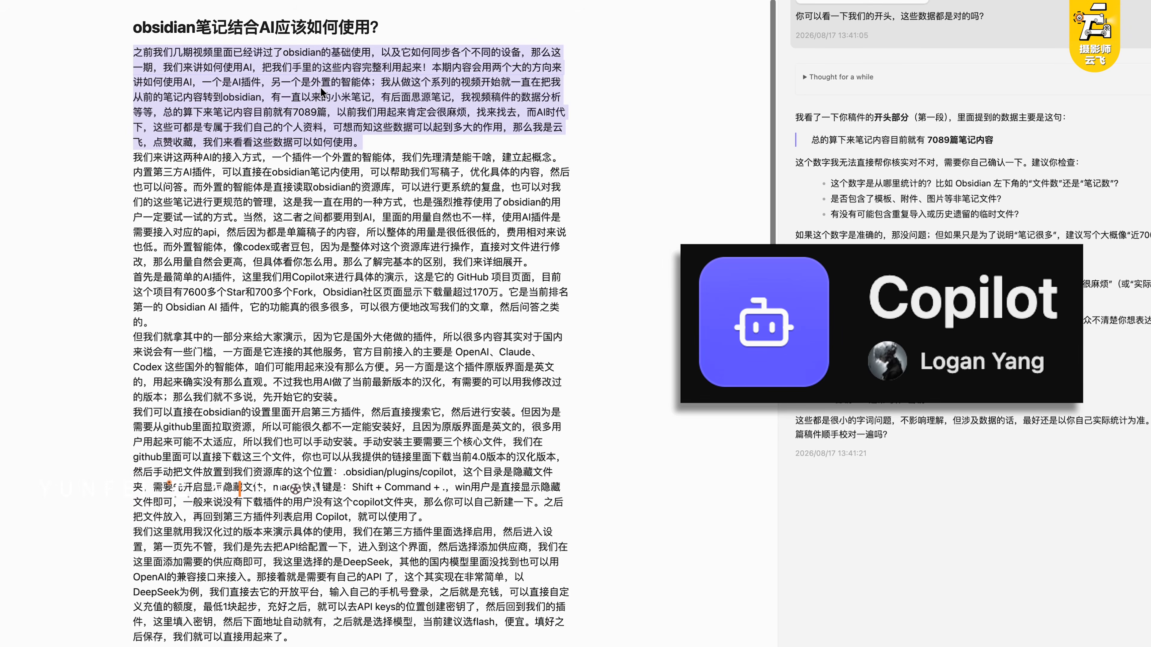
Run Copilot's 修正语法和拼写 command on the selected opening paragraph of the obsidian笔记结合AI应该如何使用? note
right_click(324, 86)
mouse_move(431, 455)
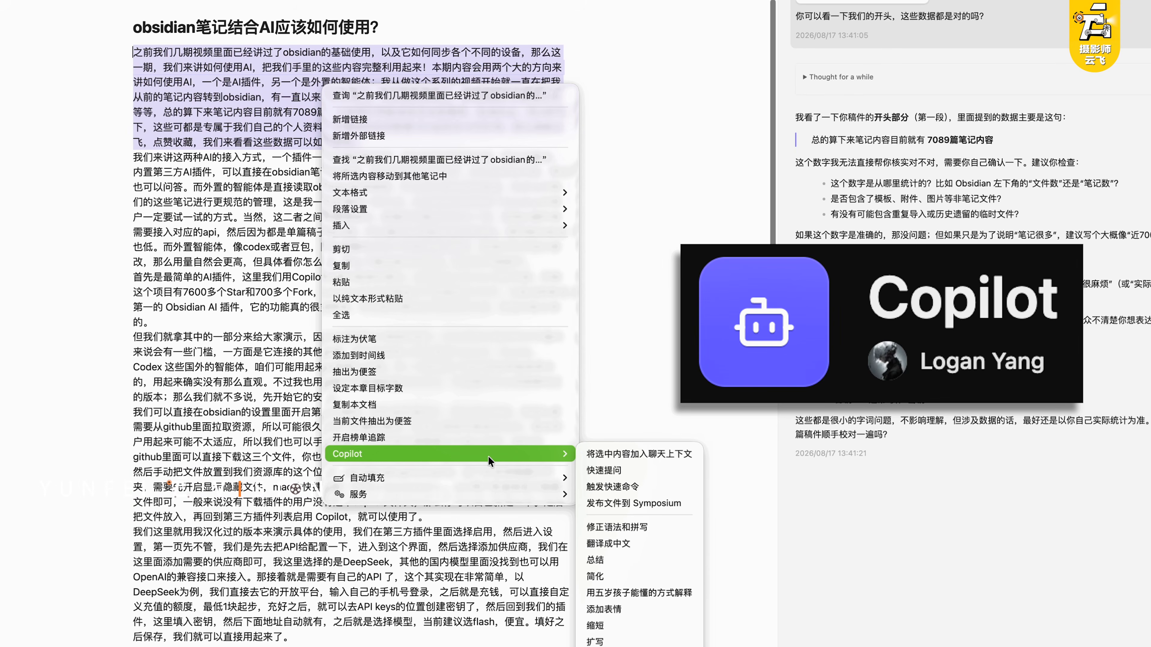
left_click(617, 527)
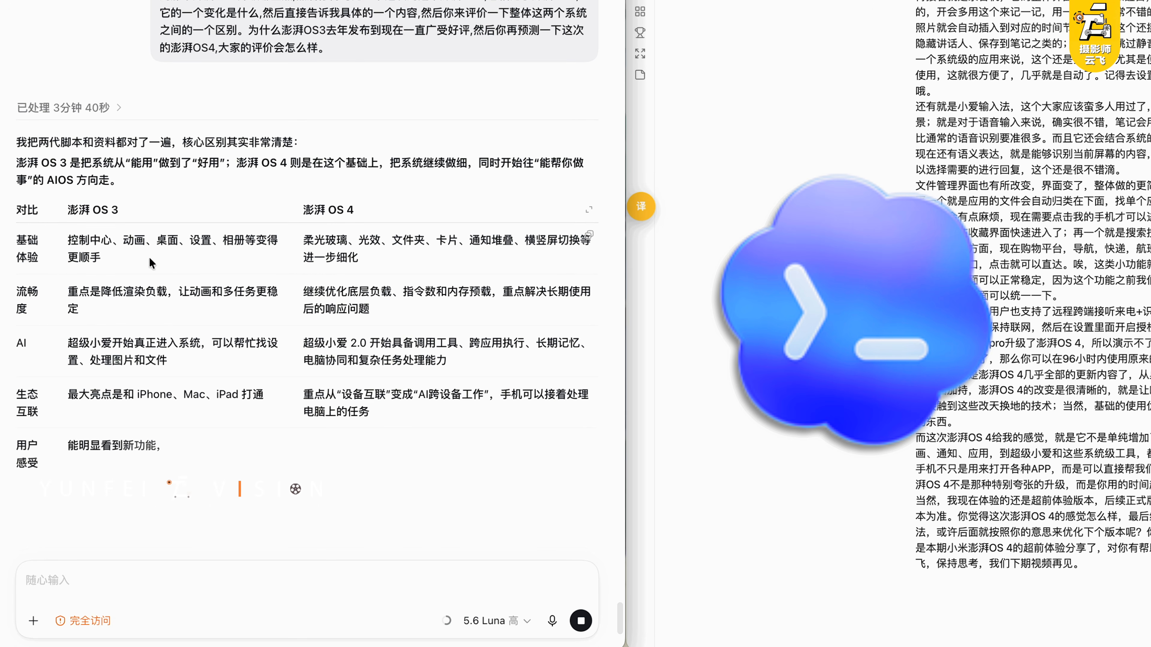
Highlight the reply's opening summary of the core difference between 澎湃 OS 3 and OS 4
left_click_drag(93, 111, 163, 132)
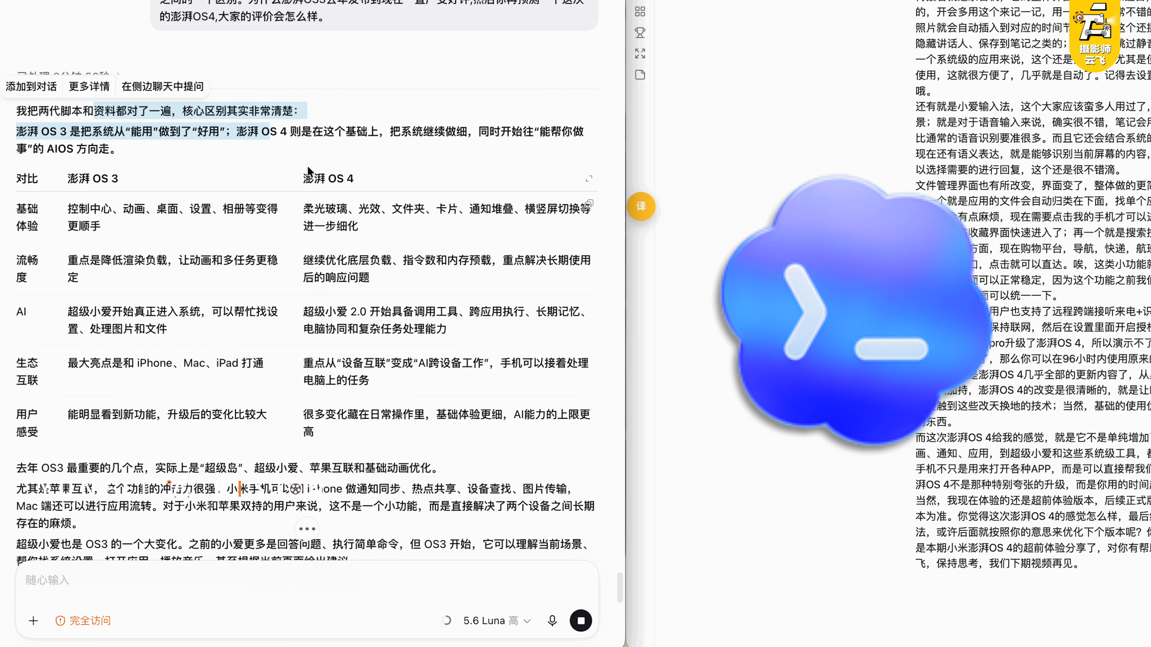